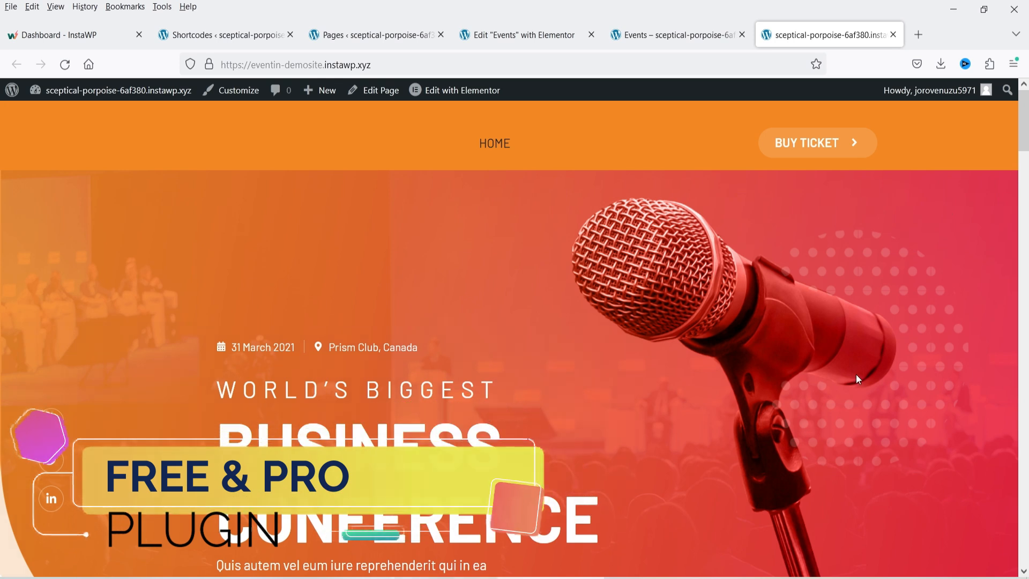
- Scroll the Eventin plugin listing to its details: version 4.0.7, 10,000+ active installations
scroll(928, 321, "down", 5)
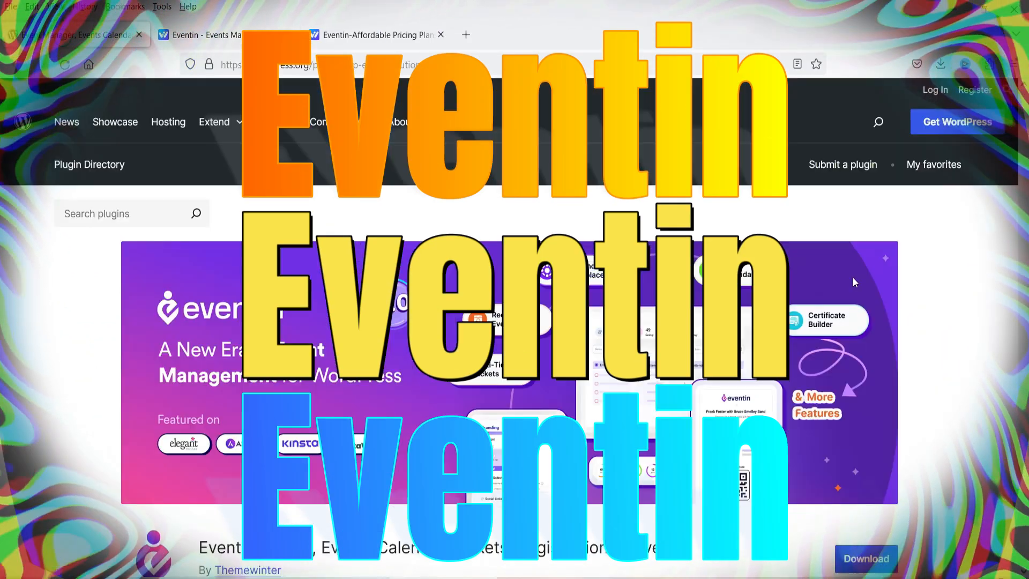
scroll(920, 284, "down", 4)
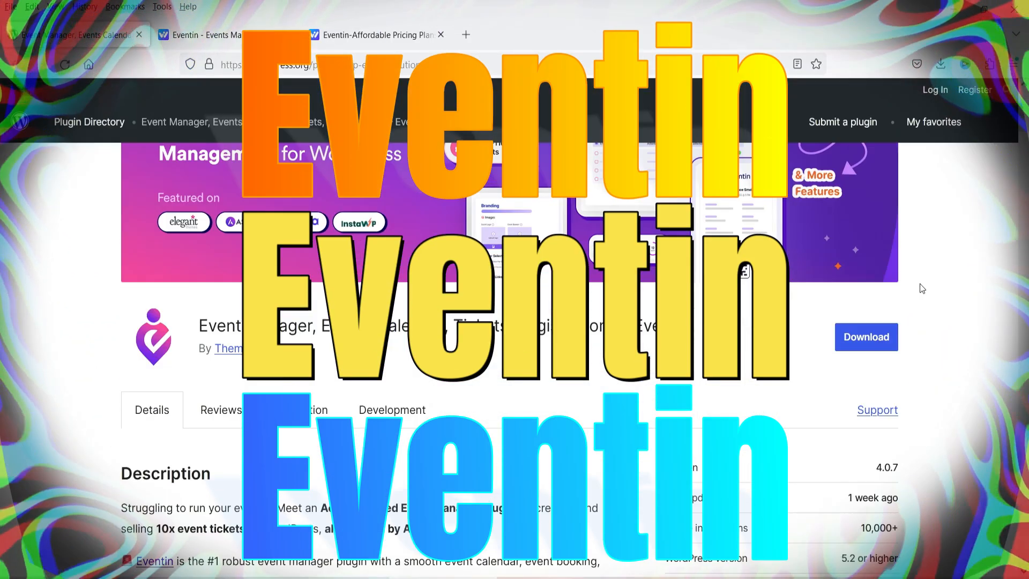
scroll(980, 284, "down", 4)
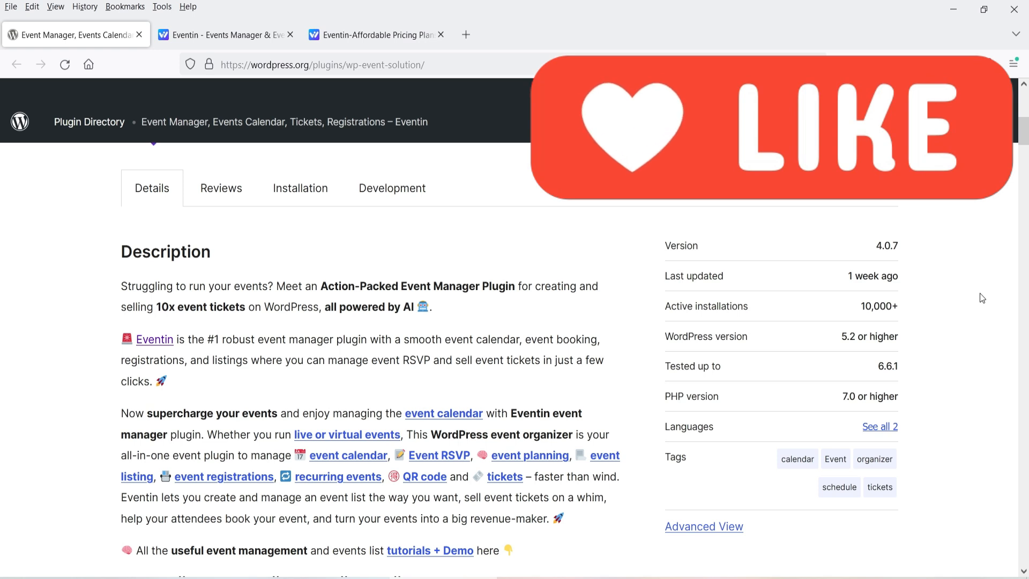
- Switch Eventin pricing to Lifetime plans, showing one-time prices of $482, $342 and $159
left_click(354, 37)
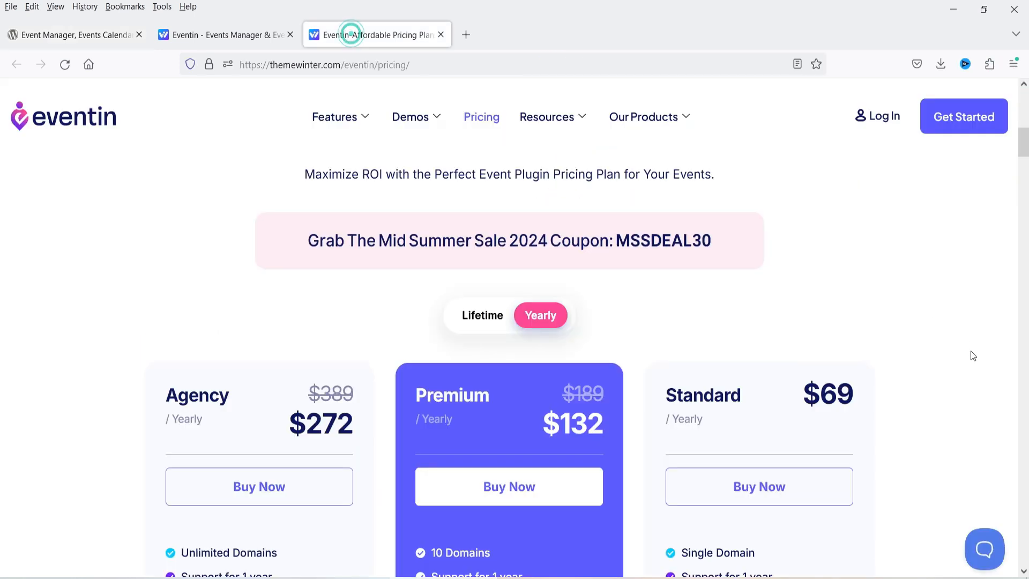
scroll(922, 324, "down", 4)
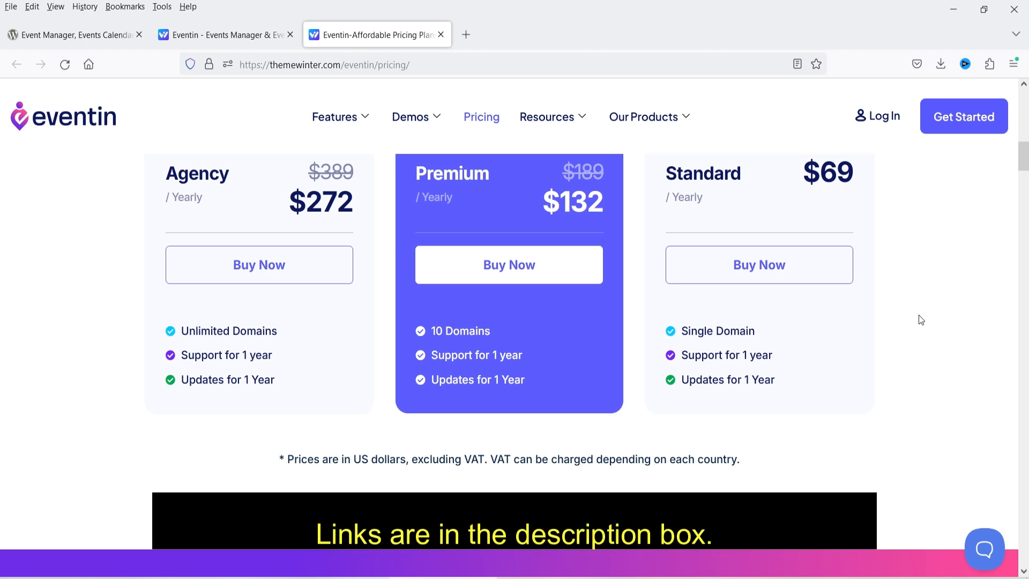
scroll(941, 339, "up", 1)
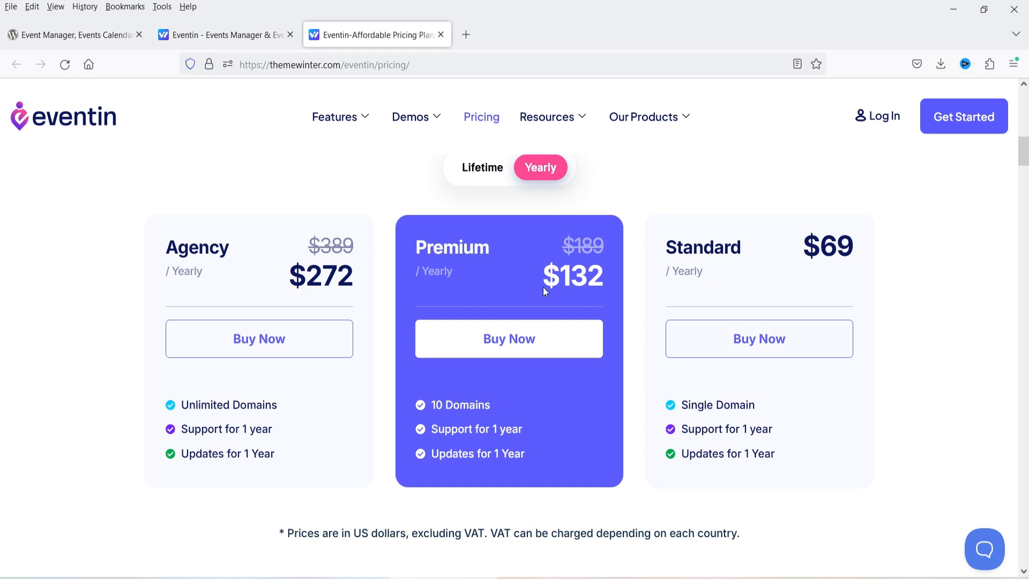
left_click(477, 171)
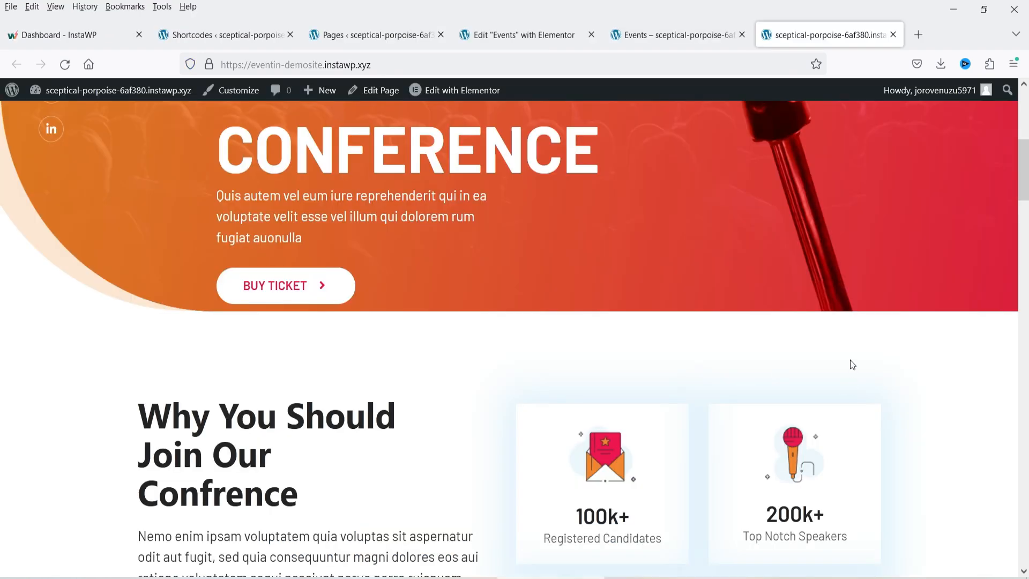
scroll(852, 365, "up", 6)
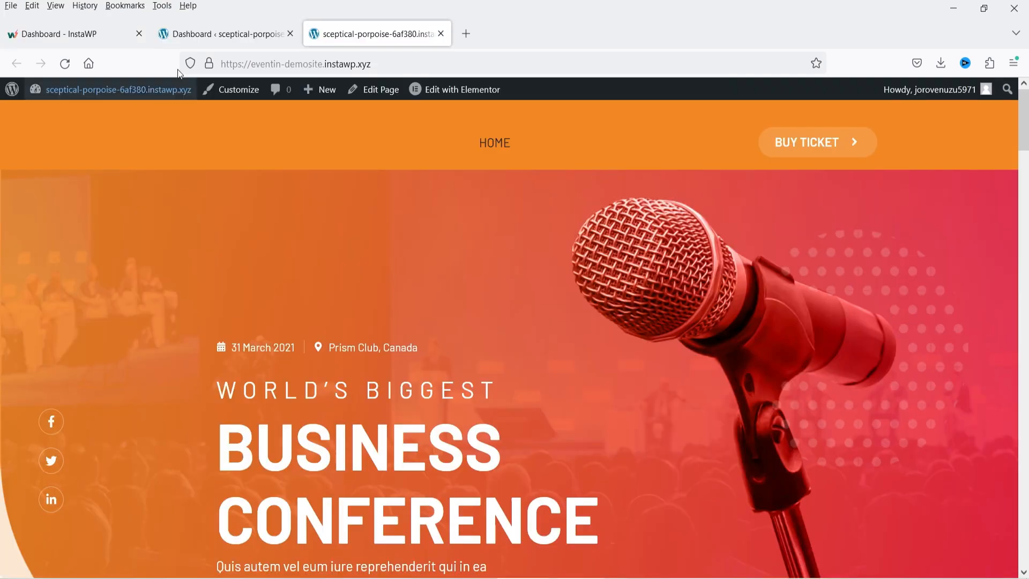
- Search the WordPress plugin directory for 'eventin' under Plugins > Add New Plugin
left_click(217, 24)
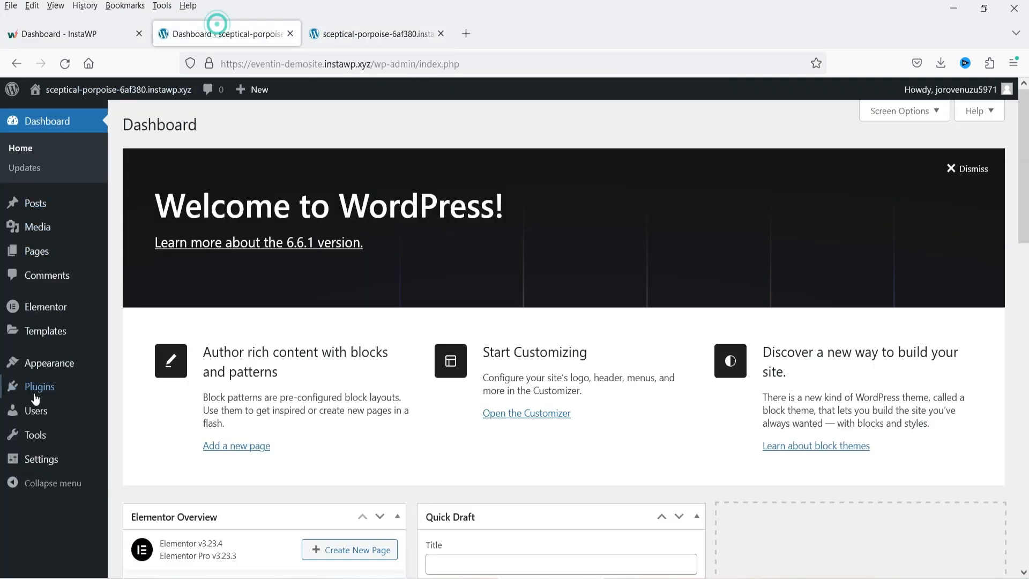
mouse_move(35, 399)
left_click(143, 408)
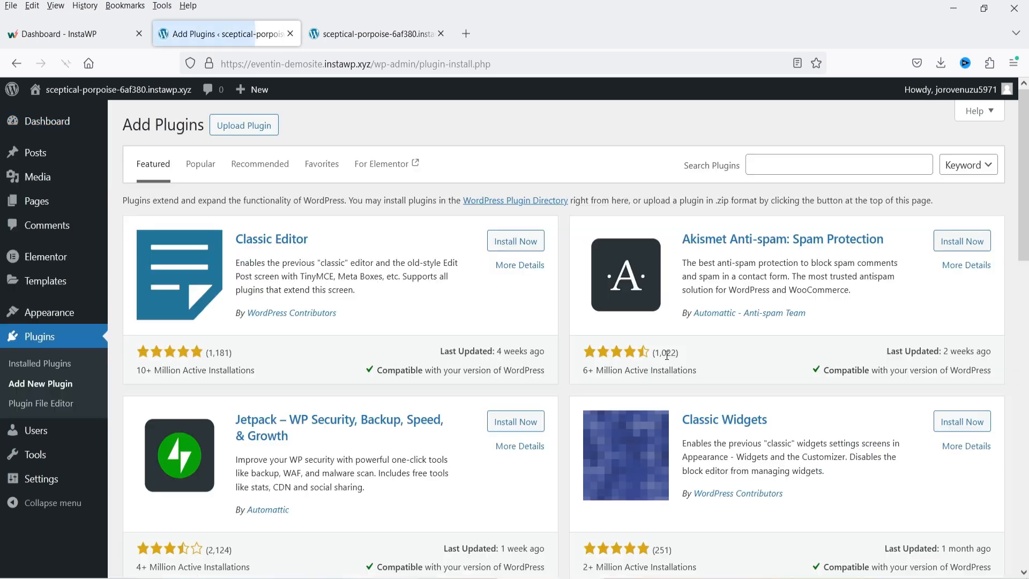
left_click(758, 163)
type("ev")
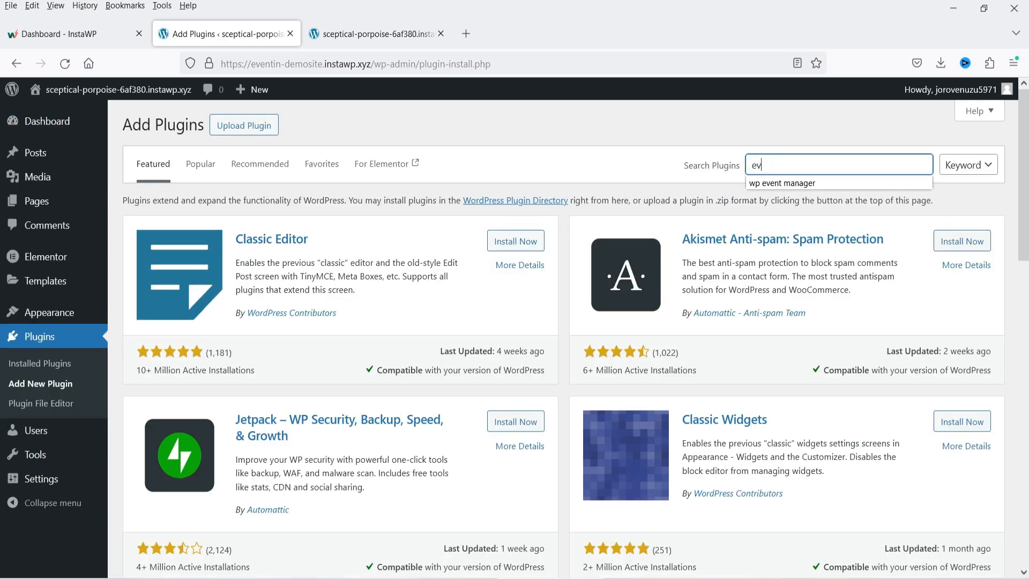
type("entin")
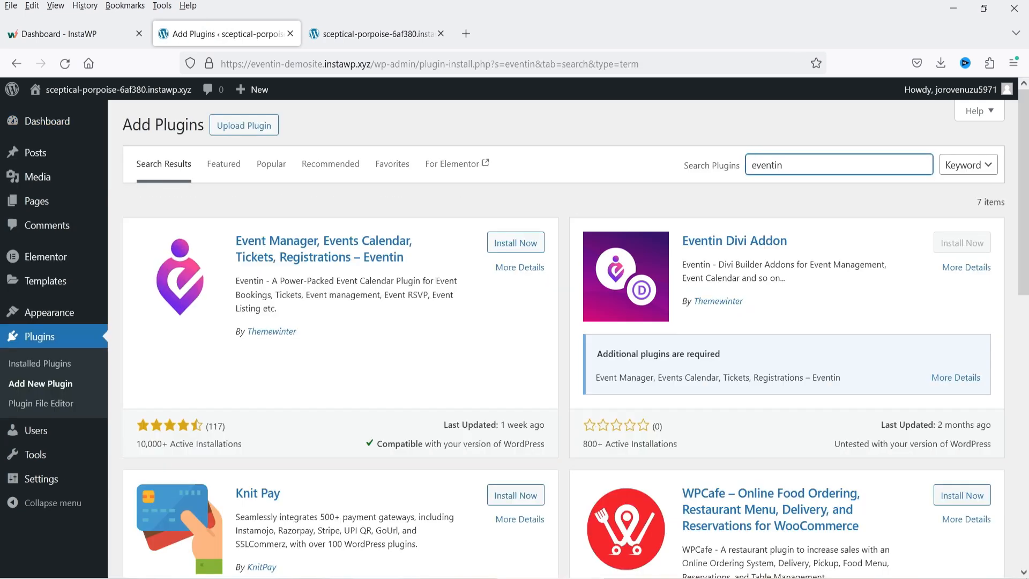
- Install and activate the Eventin plugin, skipping its welcome setup
left_click(515, 242)
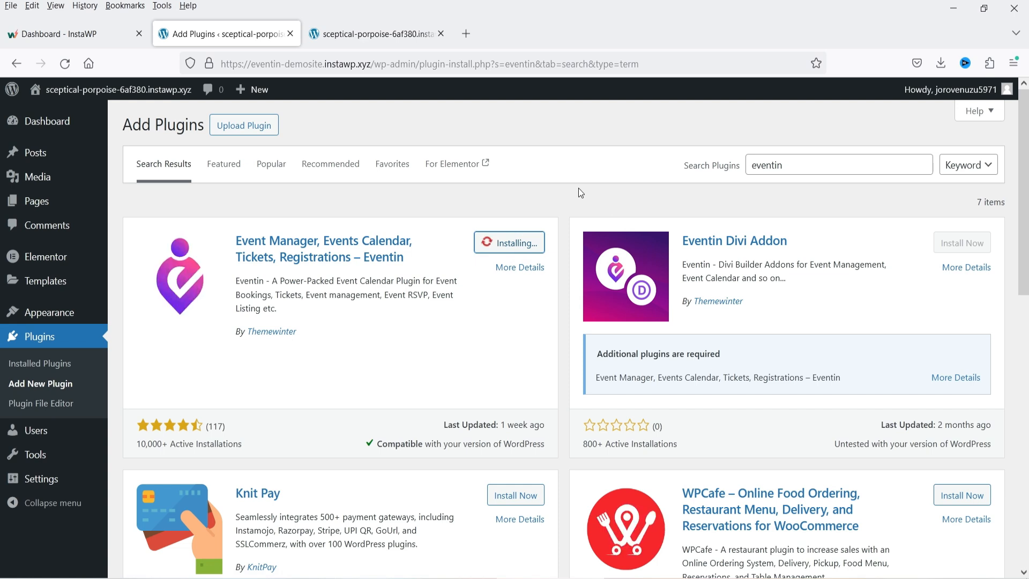
left_click(514, 236)
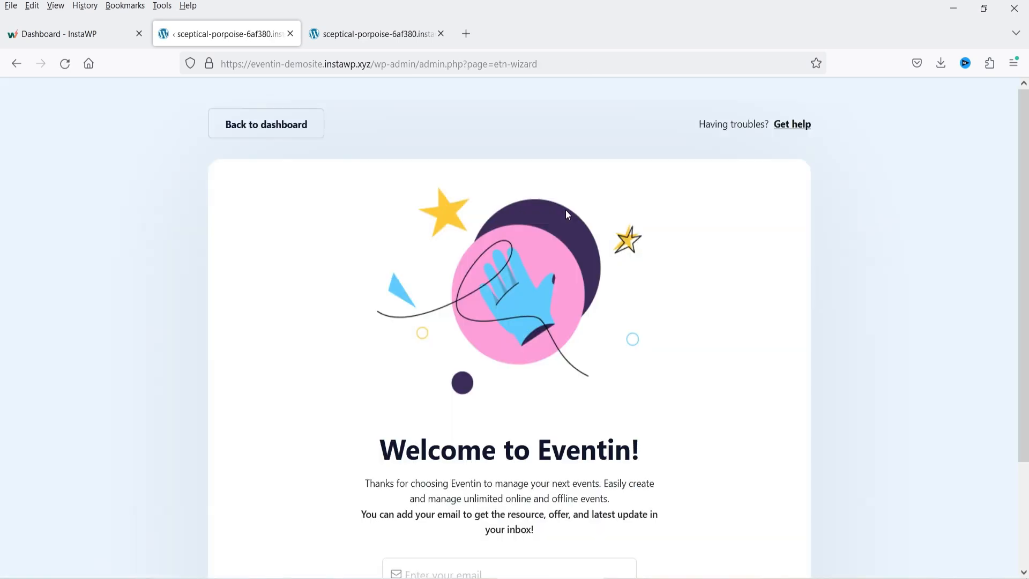
scroll(547, 366, "down", 2)
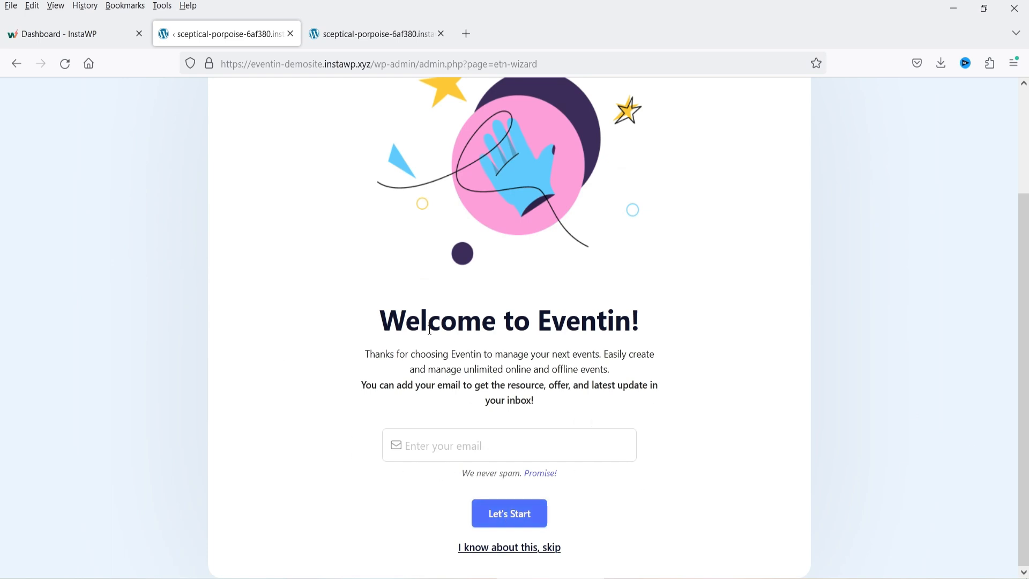
left_click(490, 549)
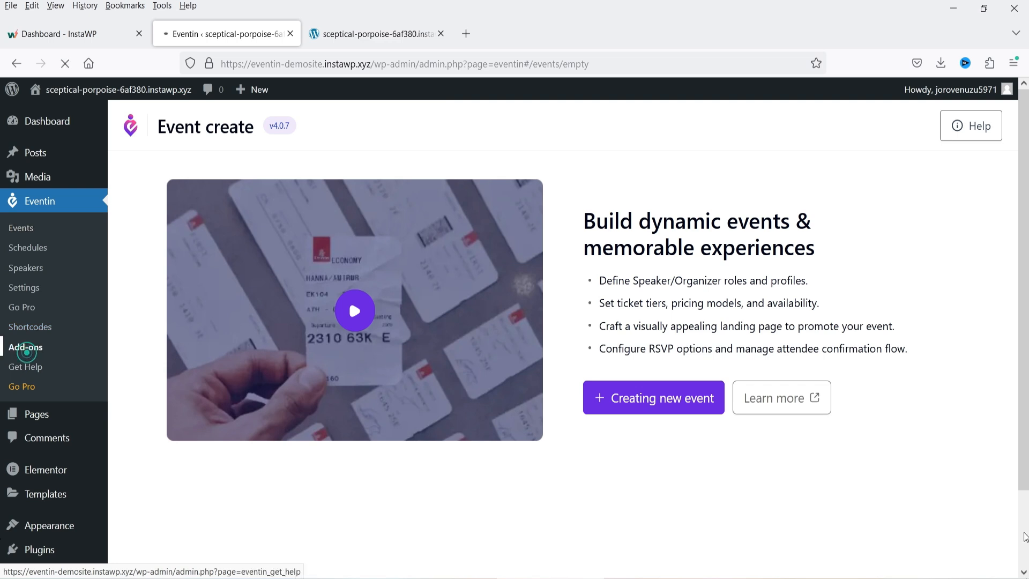
- Browse Eventin's Add-ons modules, then open Eventin Settings at Event Details
left_click(25, 347)
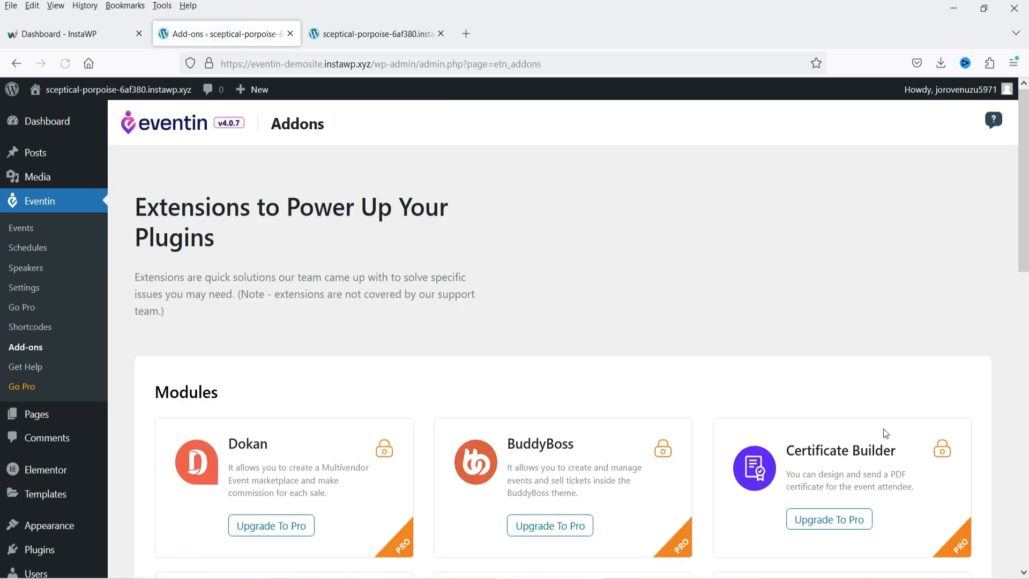
scroll(885, 429, "down", 3)
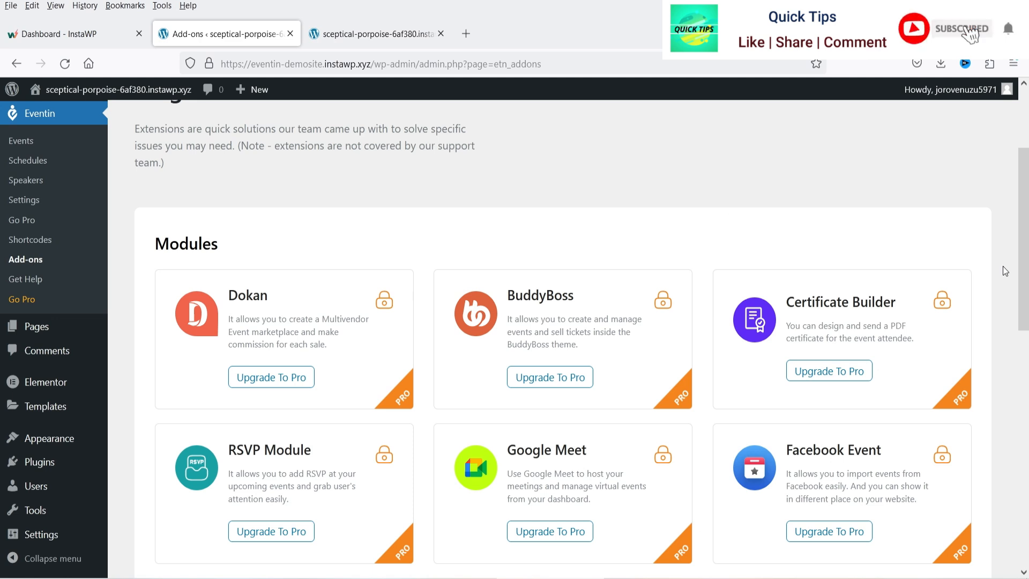
scroll(1003, 266, "down", 2)
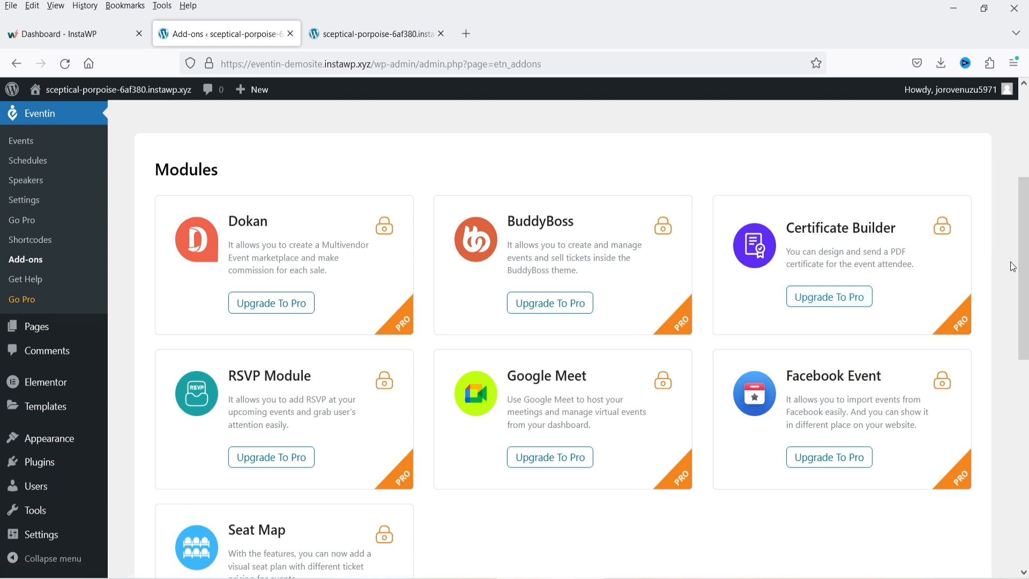
scroll(1012, 266, "down", 5)
scroll(1012, 267, "up", 10)
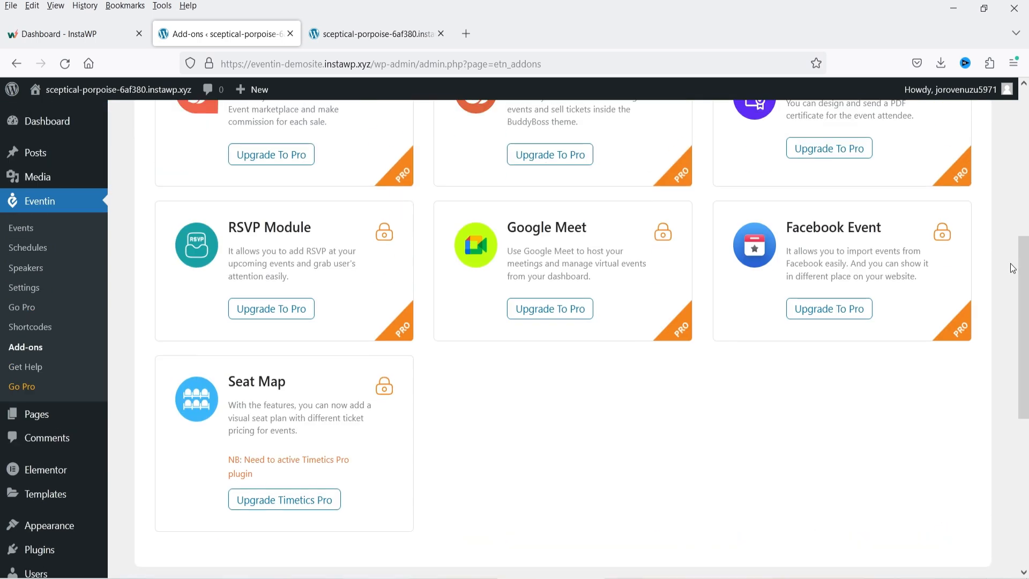
left_click(47, 292)
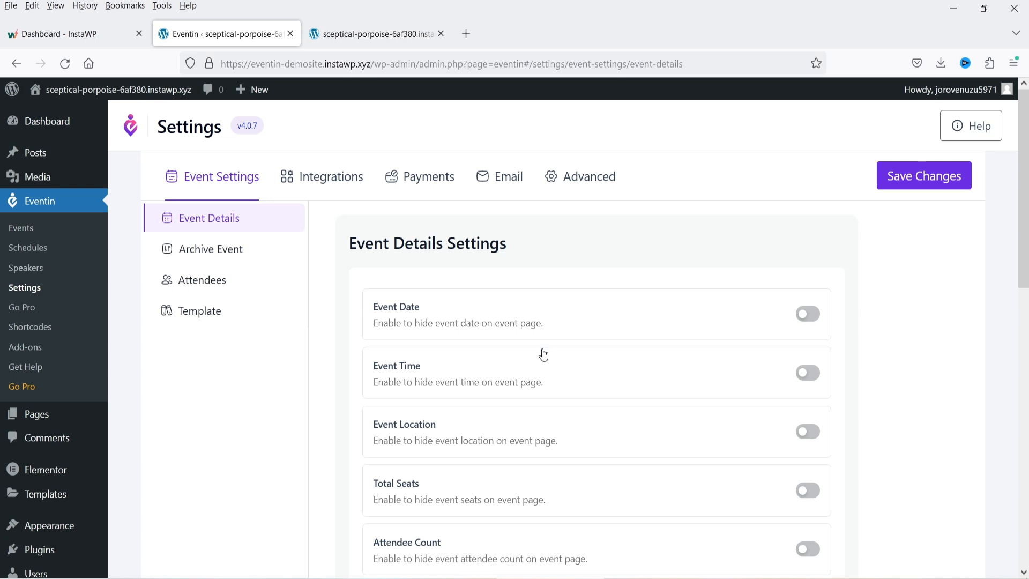
- Toggle Event Date hiding on and back off, then start a new speaker from Eventin > Speakers
left_click(804, 312)
left_click(804, 312)
left_click(25, 267)
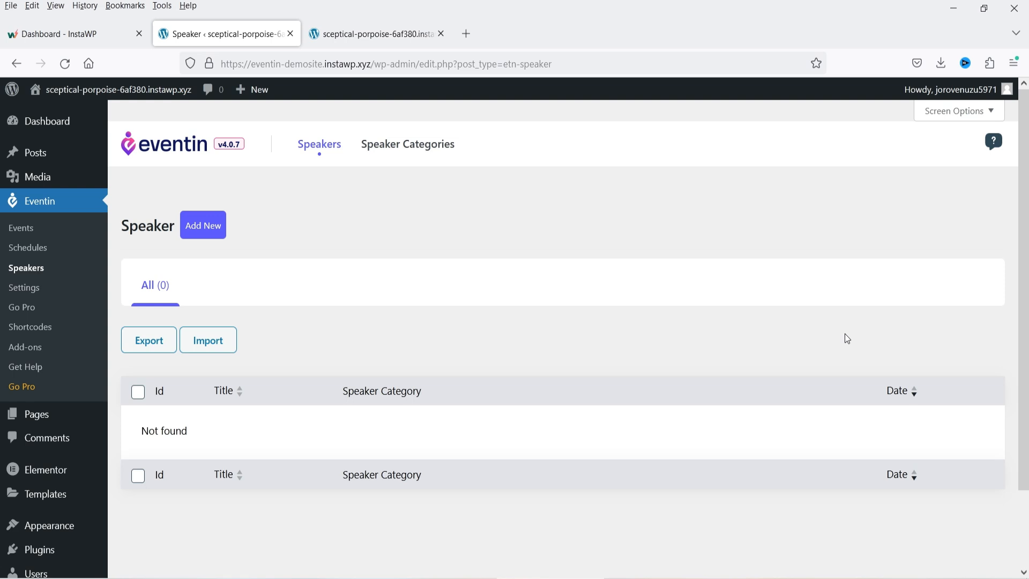
left_click(213, 236)
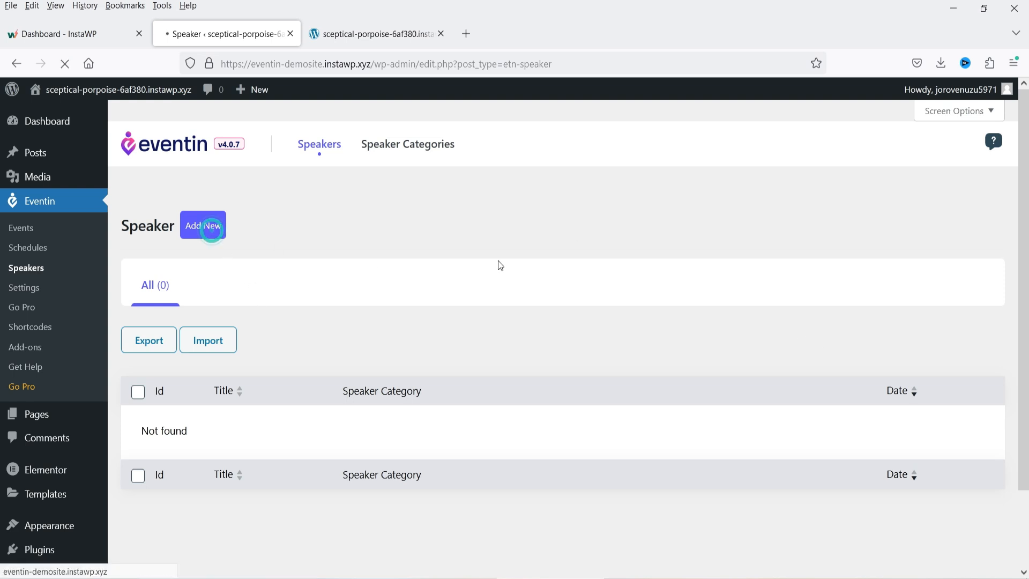
- Enter the speaker's name, designation CEO and the speaker's e-mail address
left_click(661, 358)
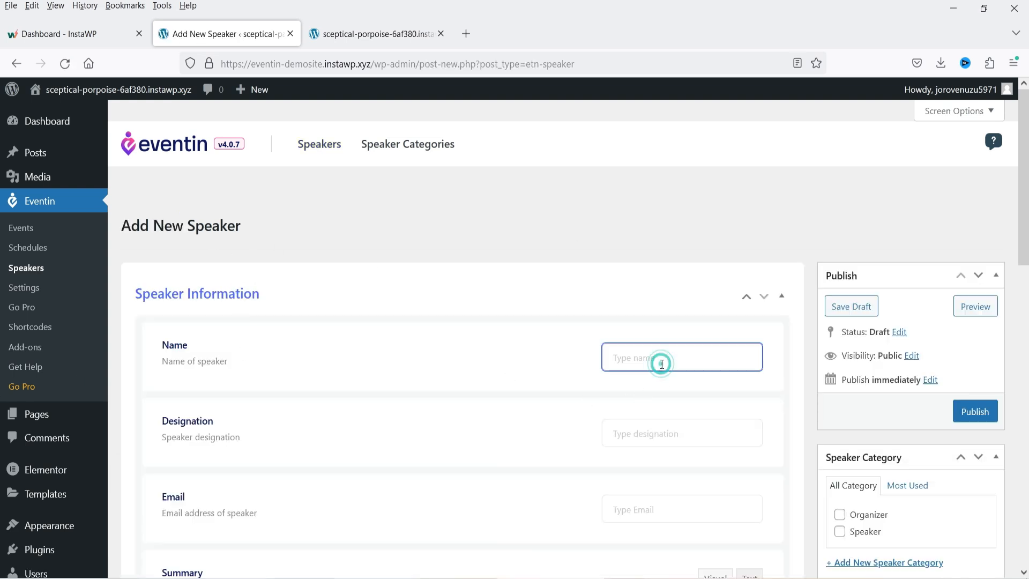
type("John Doe")
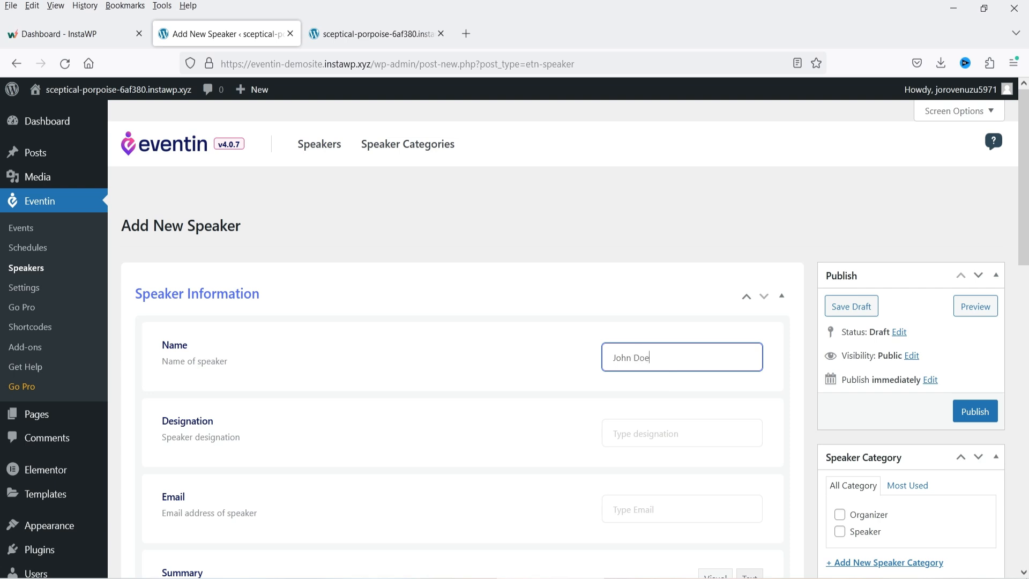
key("Tab")
type("s")
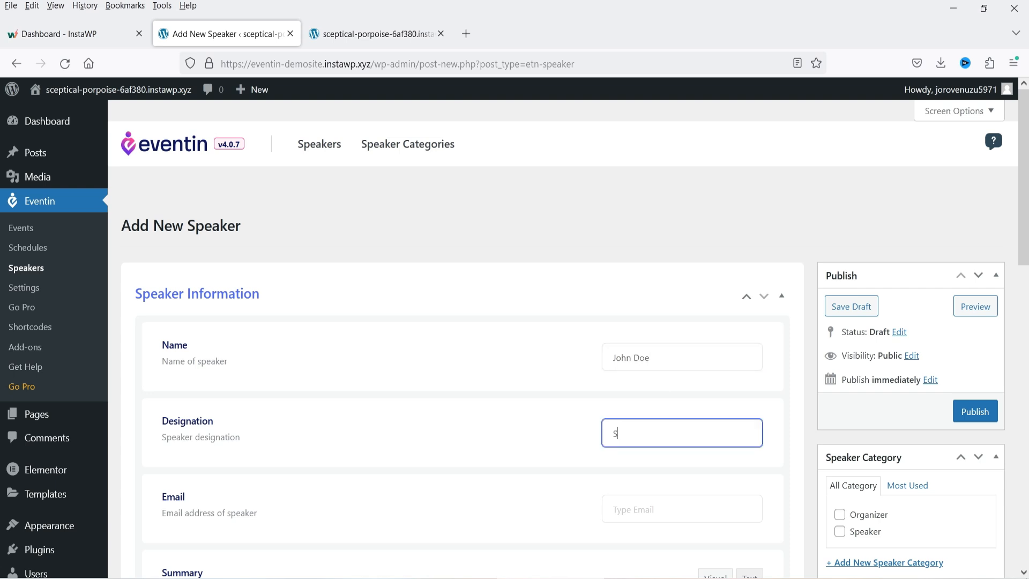
key("BackSpace")
type("CEO")
key("Tab")
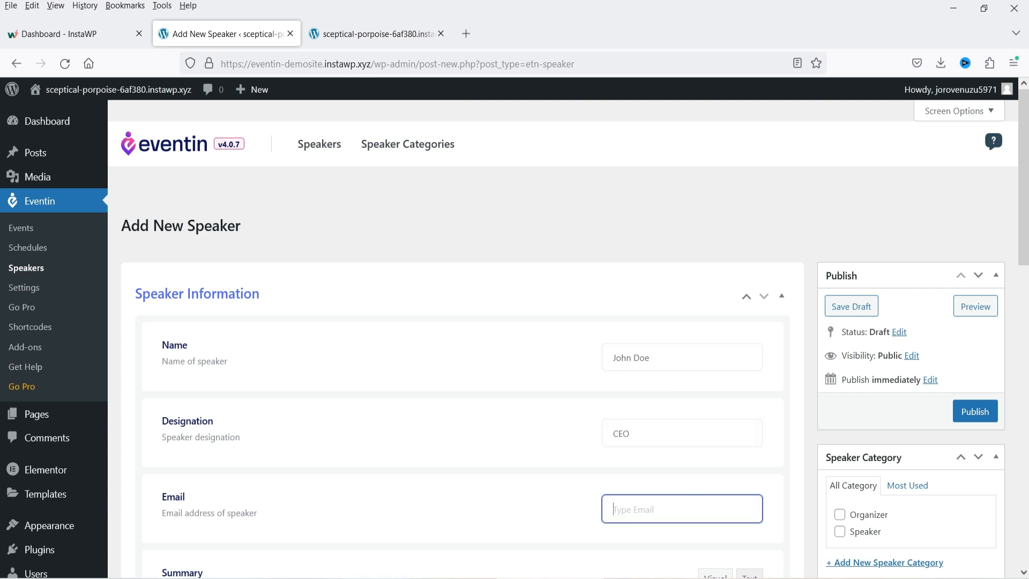
scroll(529, 362, "down", 2)
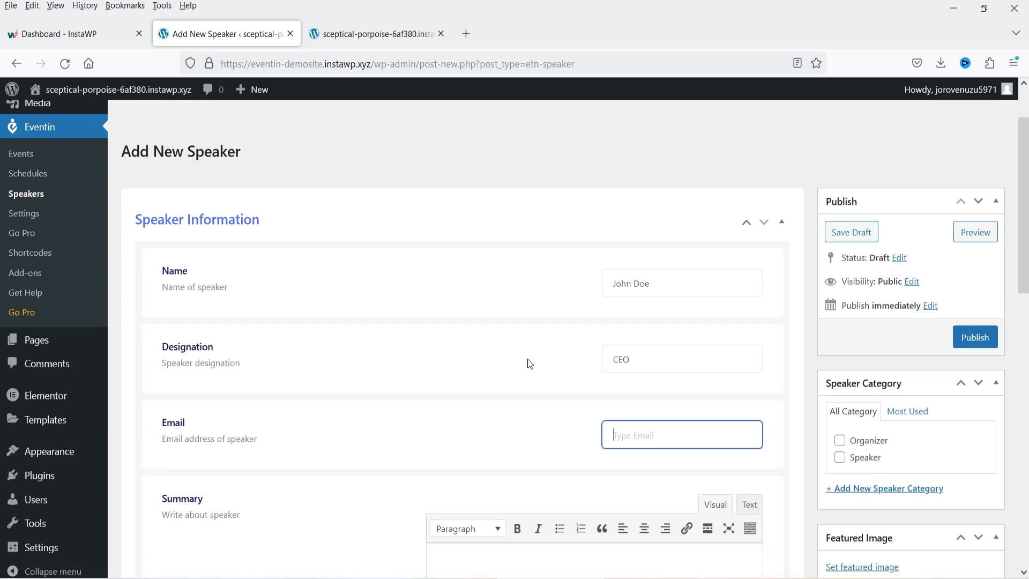
type("john@example.com")
scroll(429, 336, "down", 8)
- Copy the Latin placeholder paragraph from the front page into the speaker's Summary
left_click(600, 328)
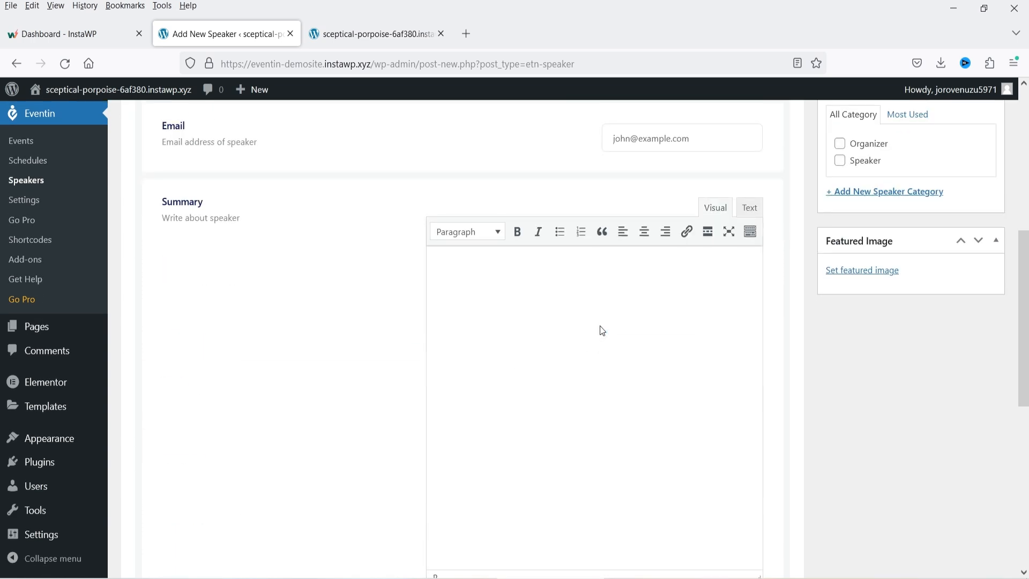
left_click(370, 34)
scroll(484, 246, "down", 10)
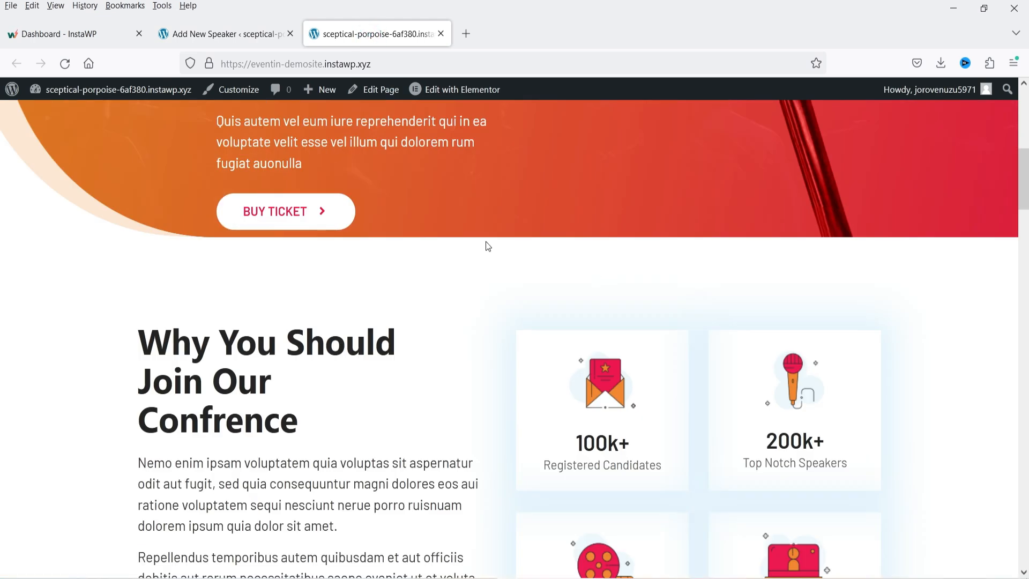
triple_click(235, 201)
key("ctrl+c")
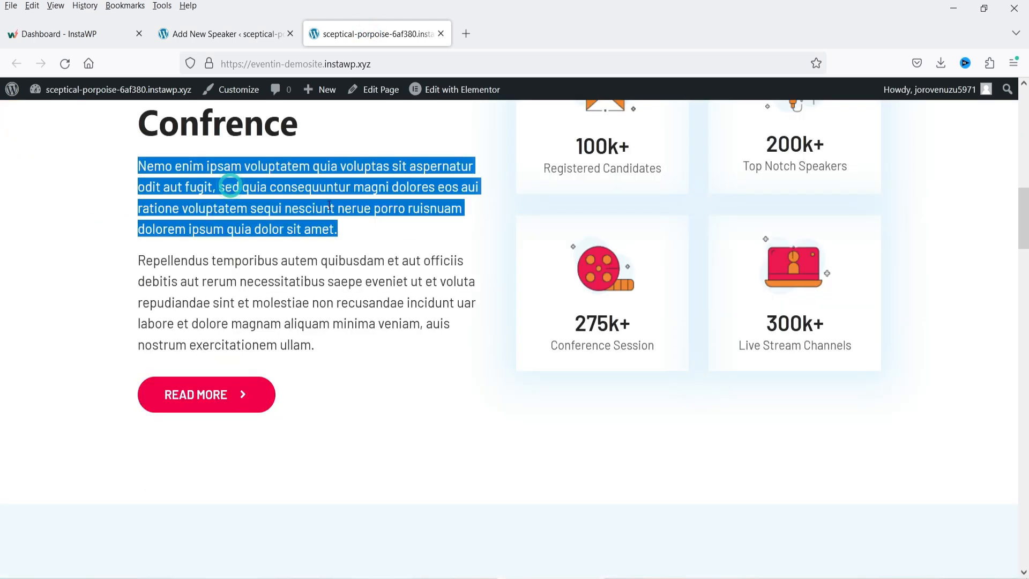
left_click(206, 28)
left_click(561, 316)
key("ctrl+v")
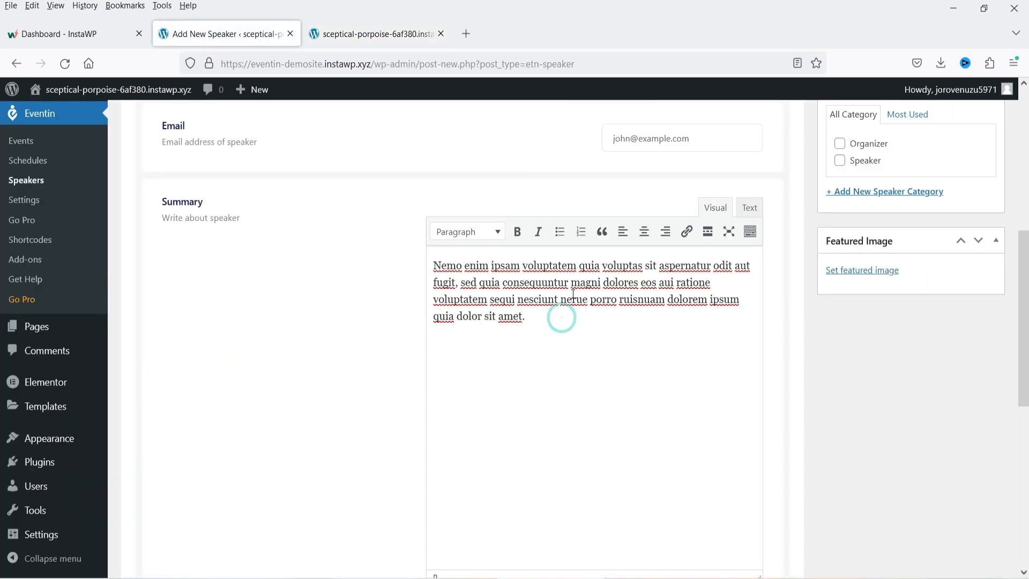
scroll(742, 400, "down", 7)
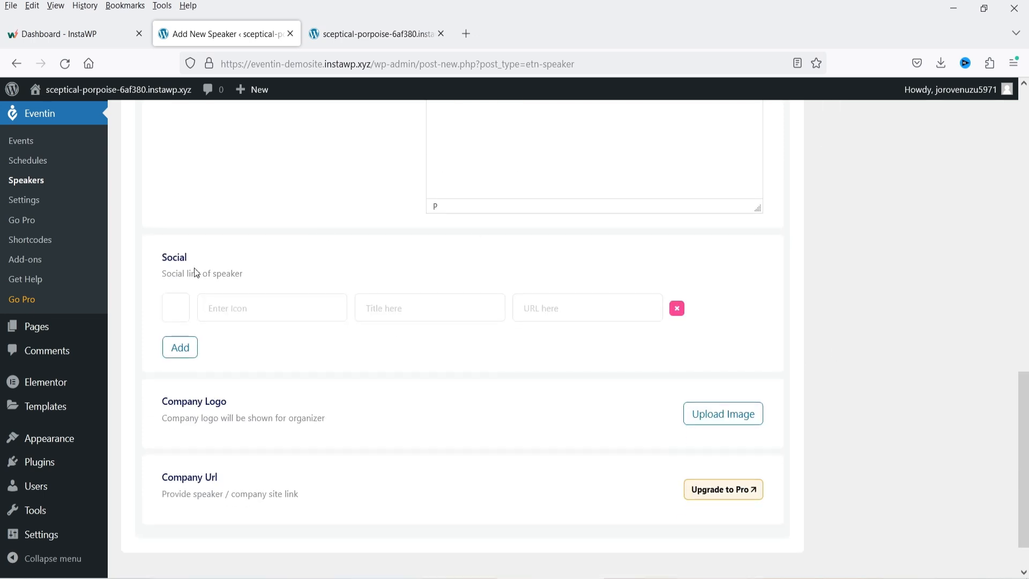
- Add a Facebook social link titled facebook with URL #
left_click(261, 307)
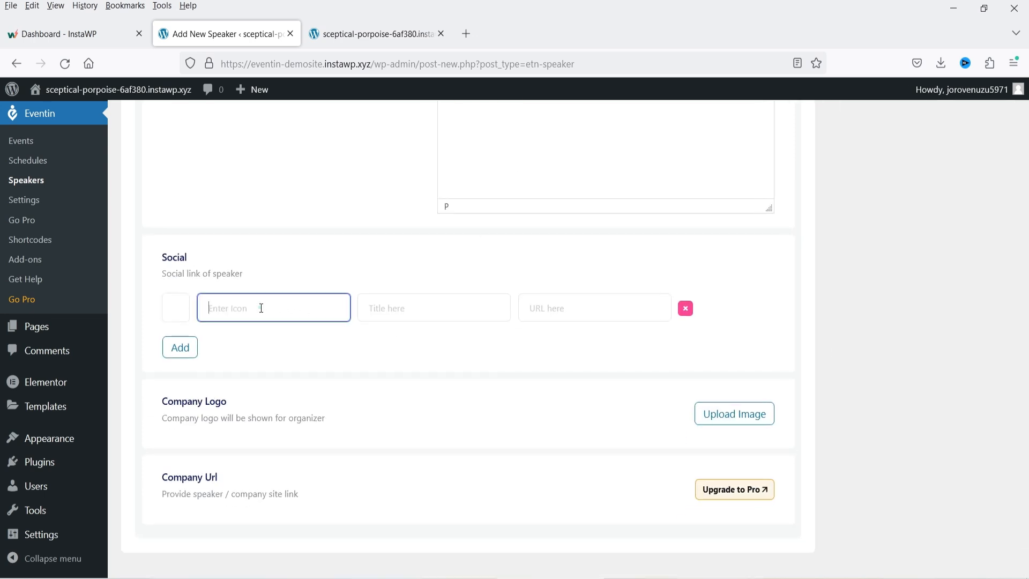
left_click(361, 213)
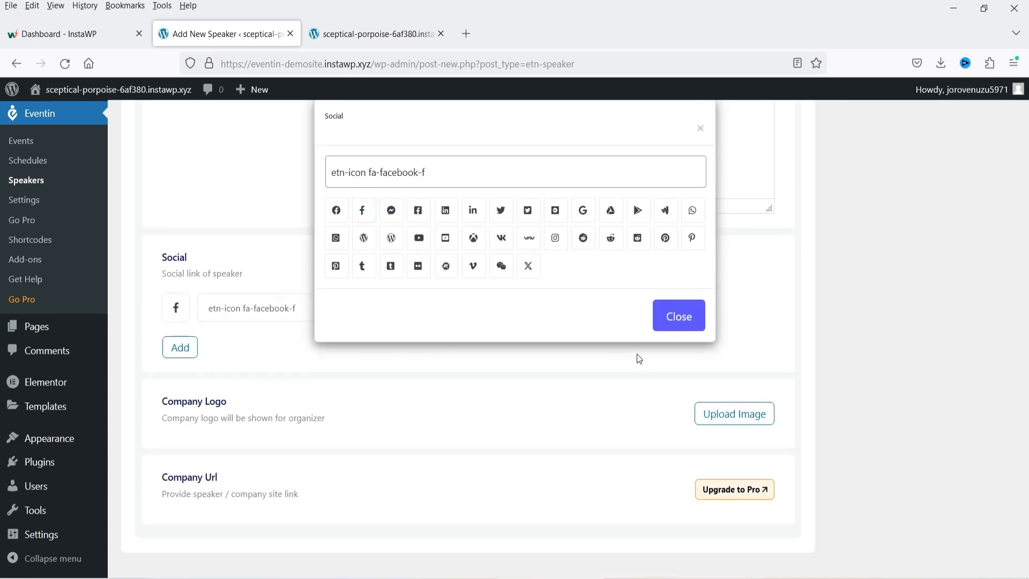
left_click(670, 321)
left_click(411, 307)
type("facebook")
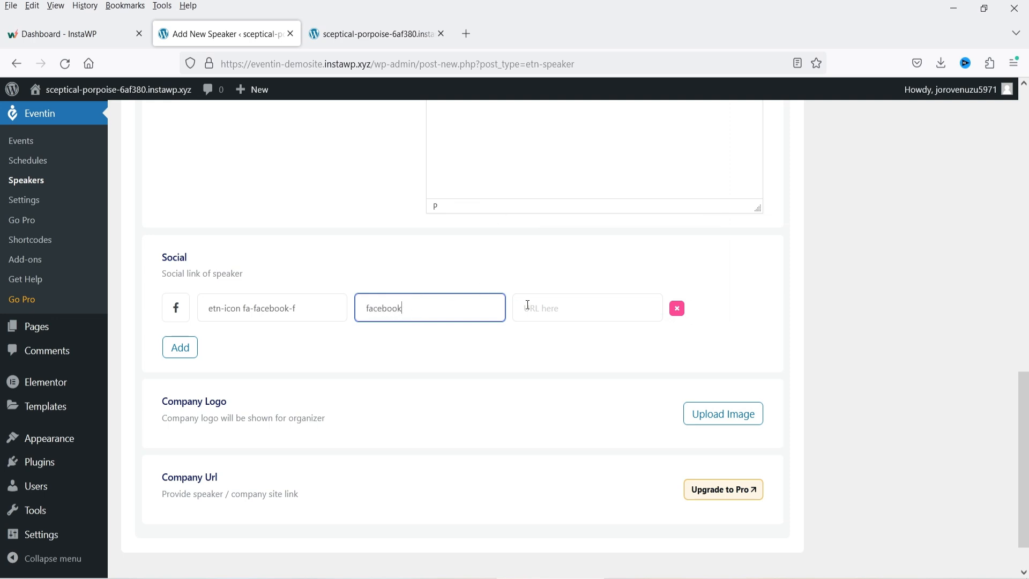
left_click(527, 304)
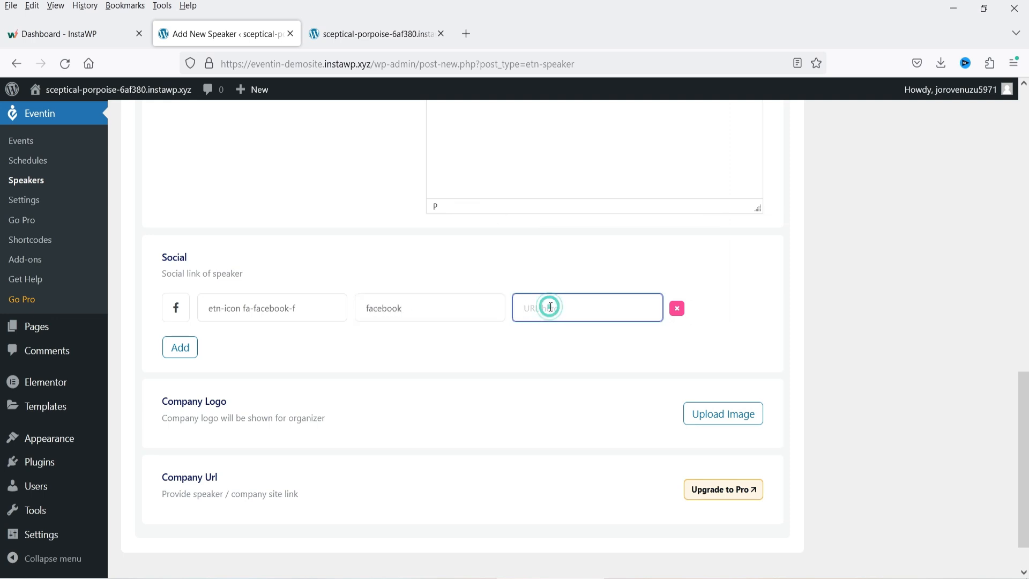
type("#")
- Add a second social link with the YouTube icon, titled YouTube, URL #
left_click(171, 350)
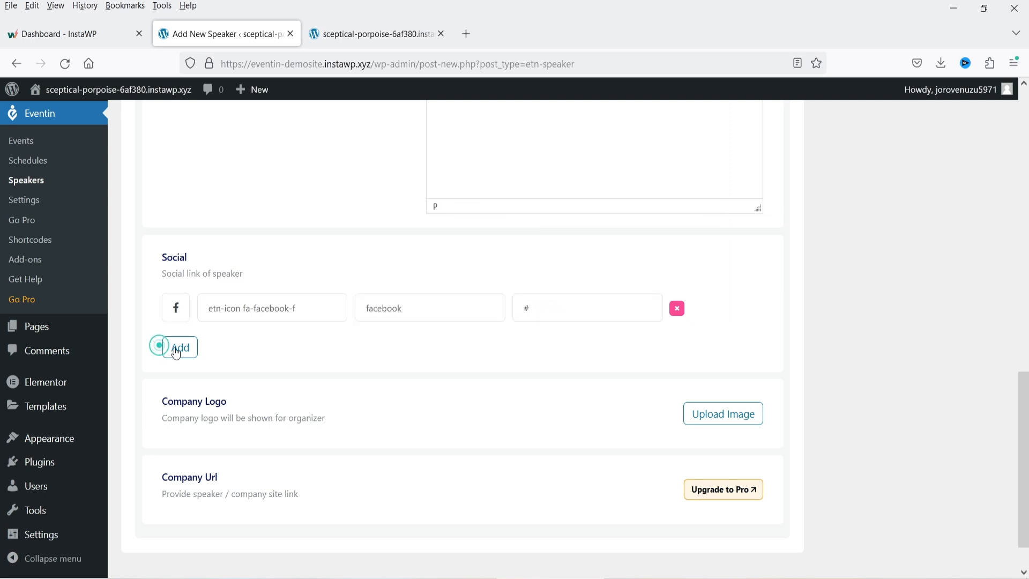
left_click(256, 346)
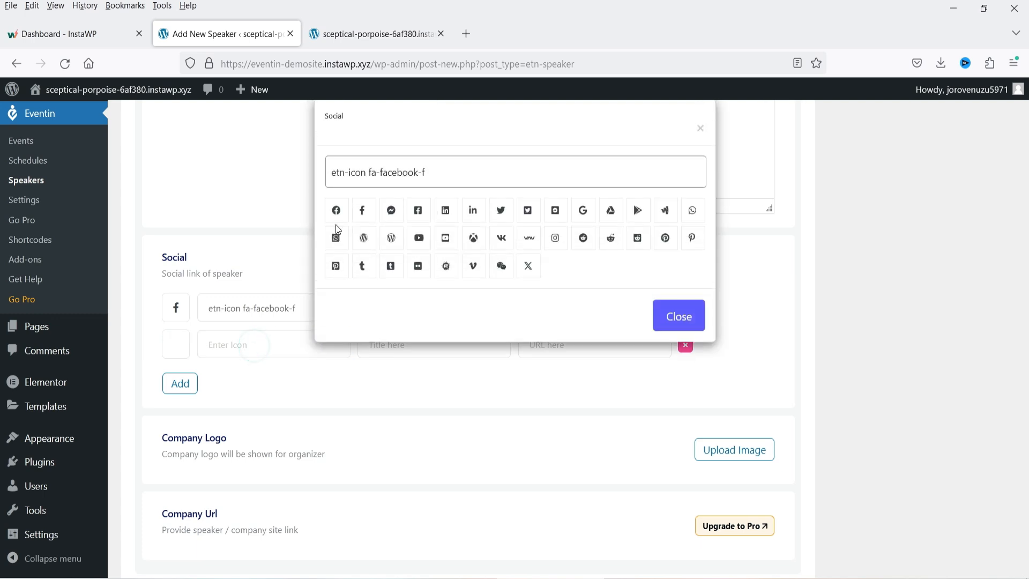
left_click(416, 240)
left_click(405, 346)
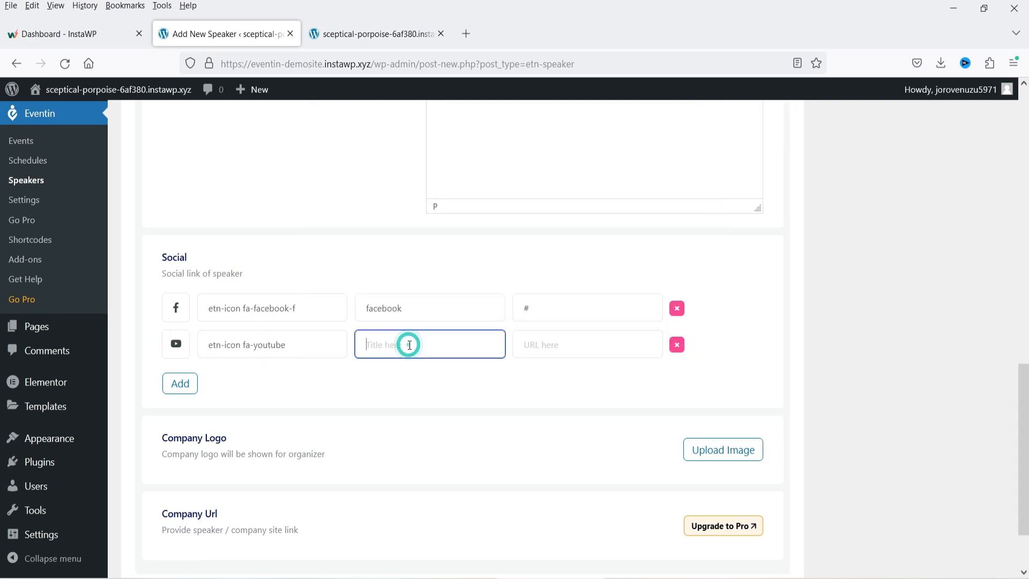
type("YouTube")
left_click(597, 348)
type("#")
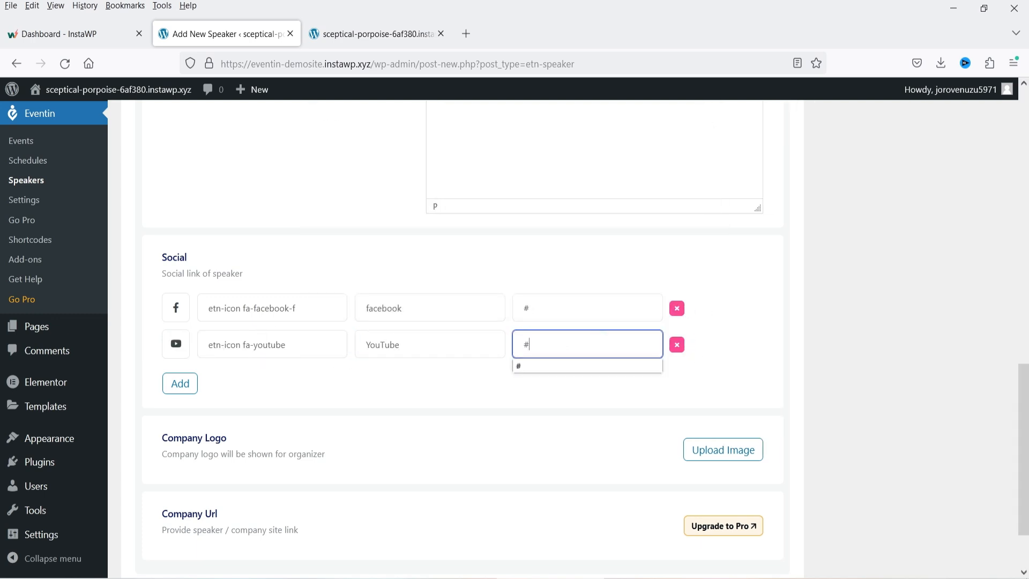
left_click(400, 413)
scroll(256, 425, "down", 3)
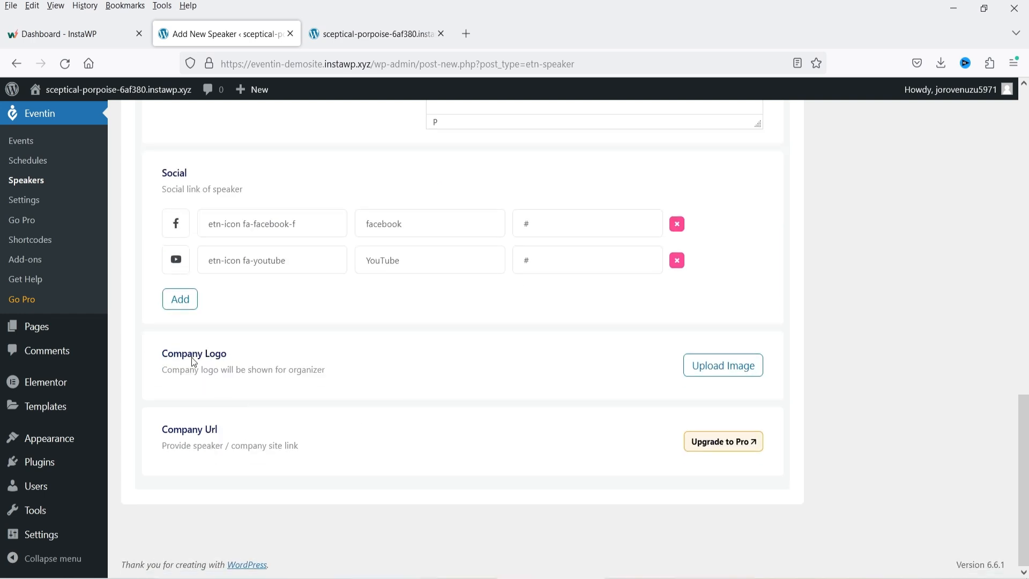
- Set the speaker-box illustration from the Media Library as the company logo
left_click(720, 374)
left_click(131, 155)
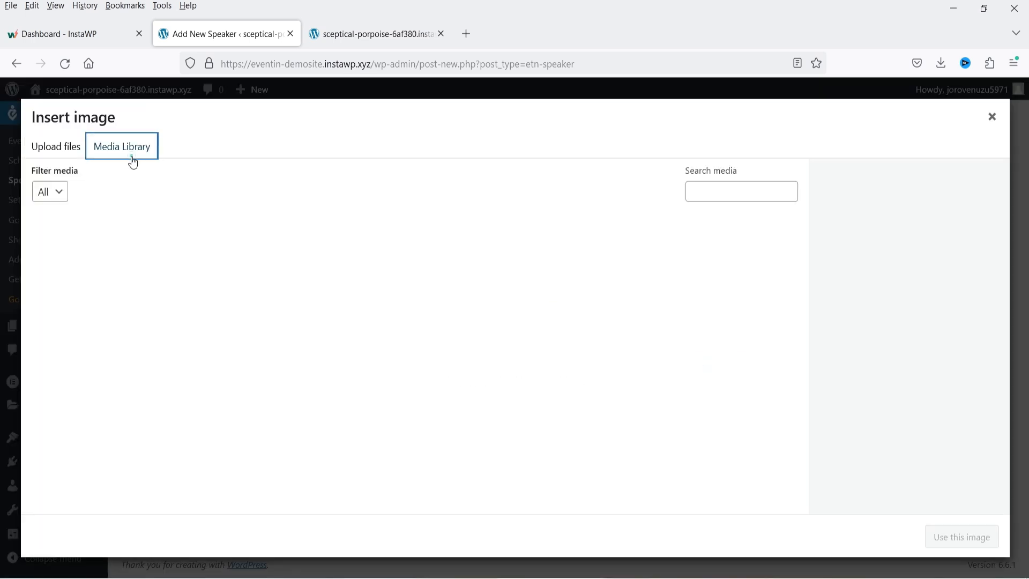
scroll(538, 318, "down", 3)
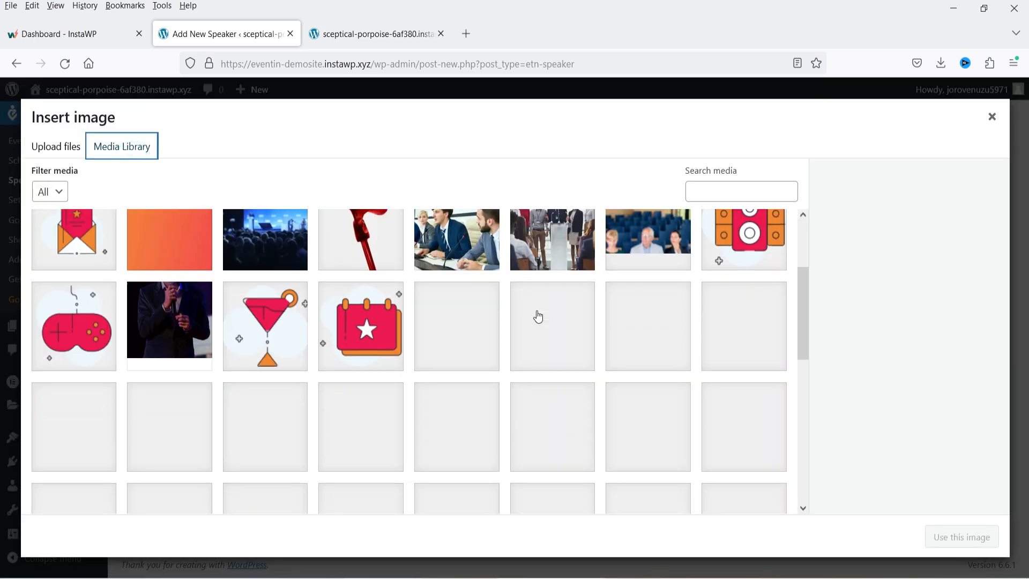
scroll(538, 316, "up", 3)
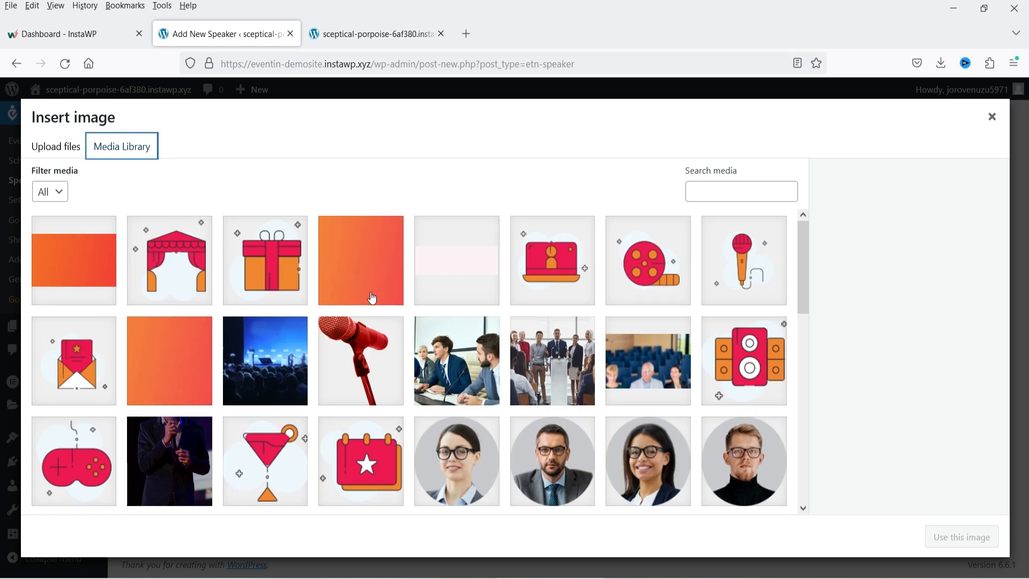
left_click(765, 390)
left_click(953, 538)
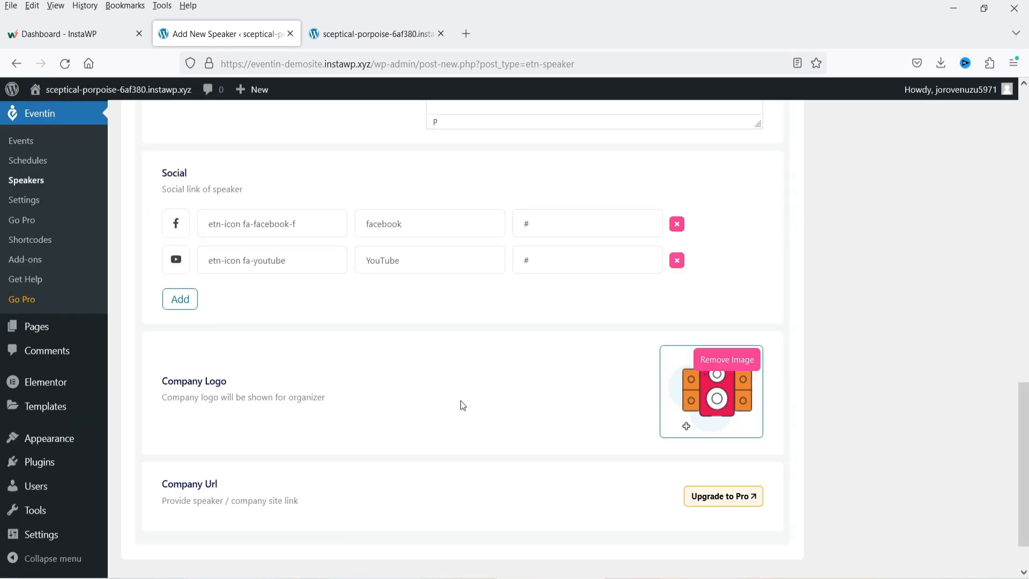
scroll(450, 377, "up", 3)
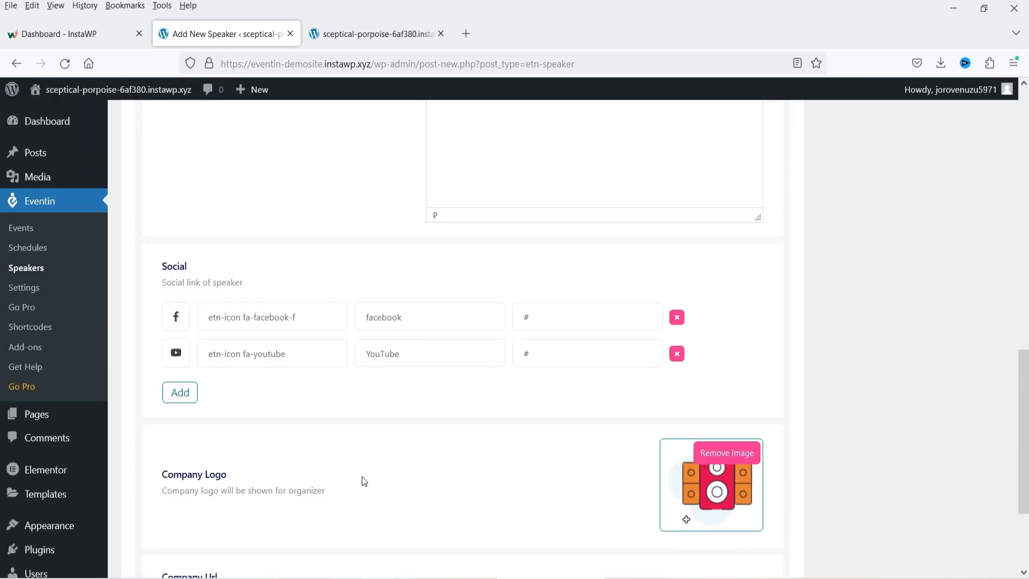
scroll(822, 387, "up", 10)
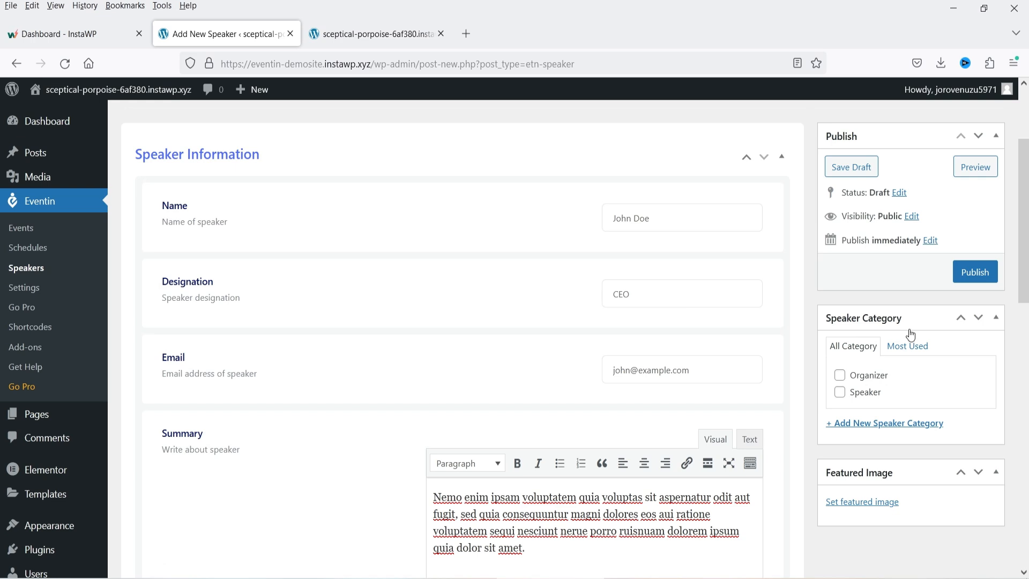
- Put the speaker in both the Speaker and Organizer categories
left_click(840, 393)
left_click(840, 375)
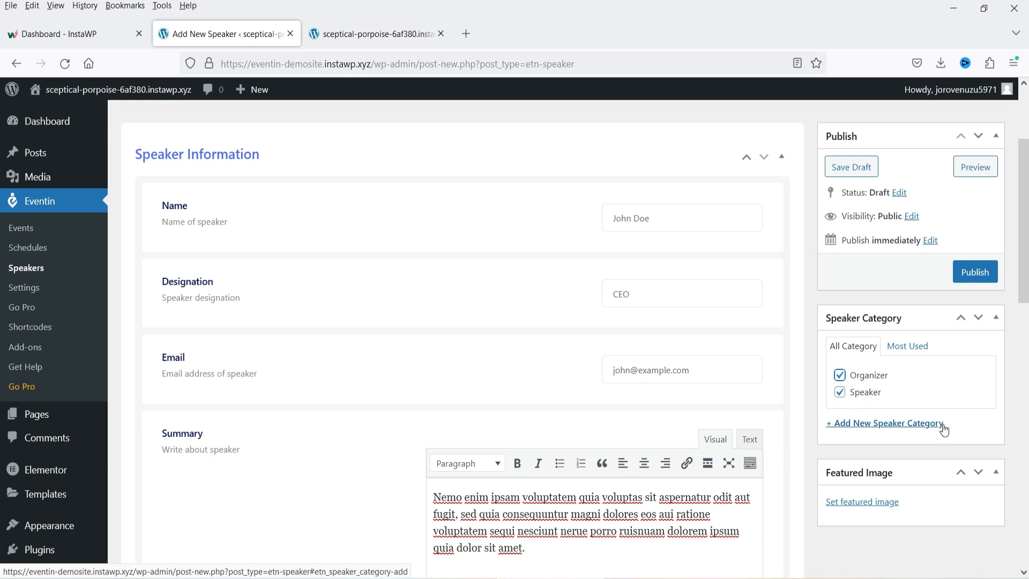
scroll(944, 429, "down", 2)
- Set the glasses-wearing man's portrait as the speaker's featured image
left_click(851, 429)
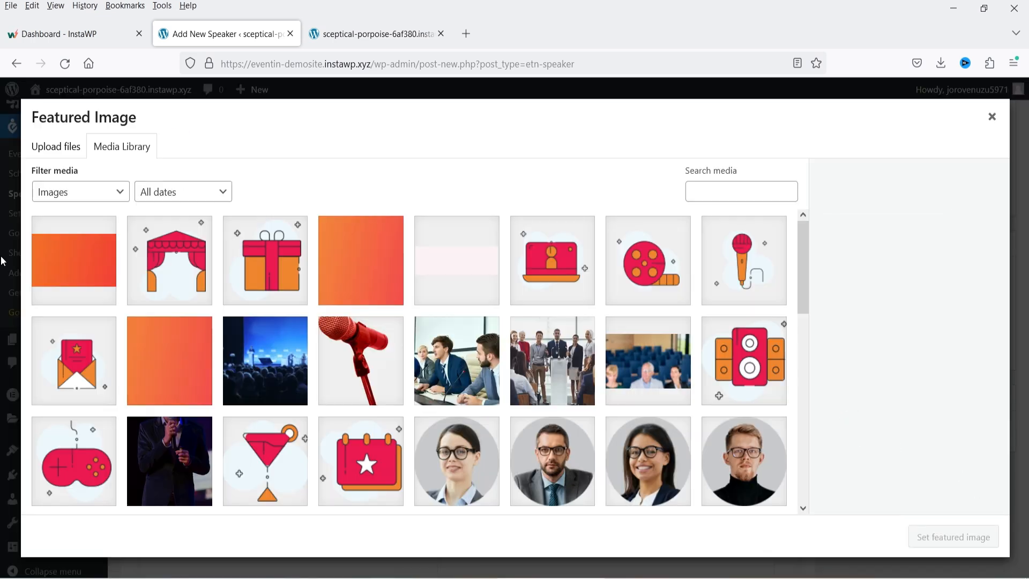
scroll(624, 409, "down", 3)
left_click(718, 339)
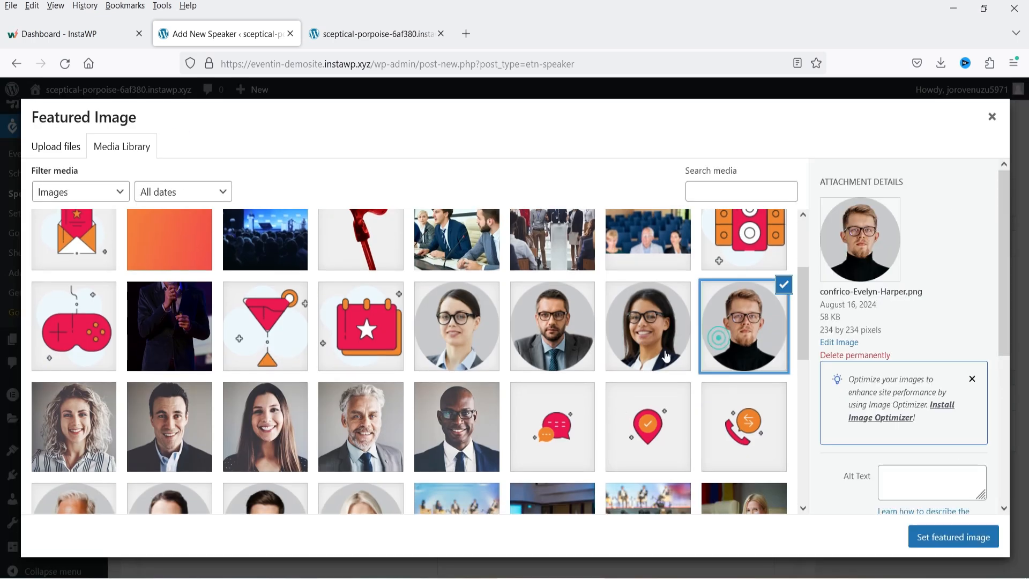
left_click(958, 538)
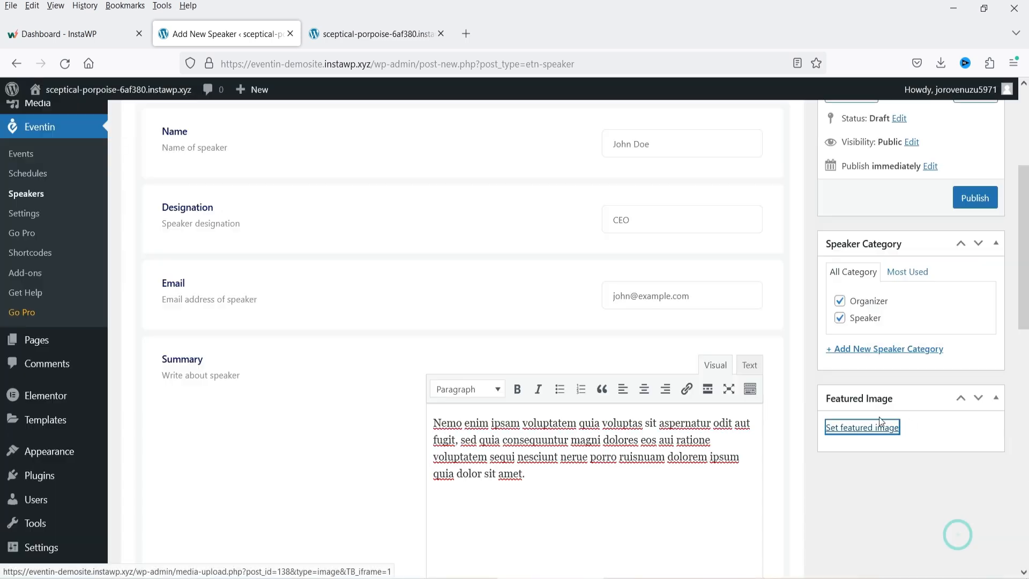
scroll(987, 436, "down", 5)
scroll(987, 436, "up", 7)
scroll(948, 437, "down", 7)
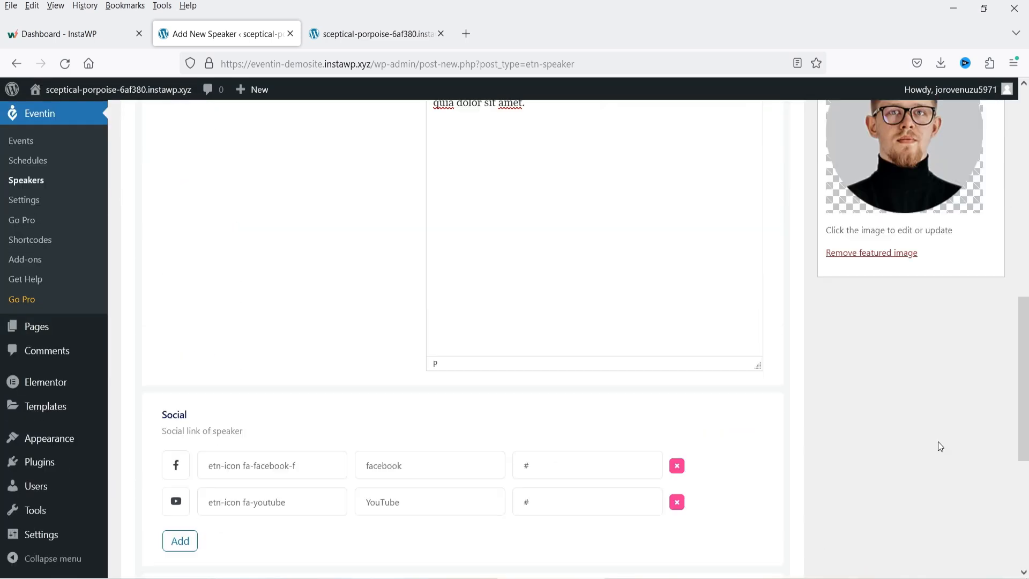
scroll(940, 446, "down", 5)
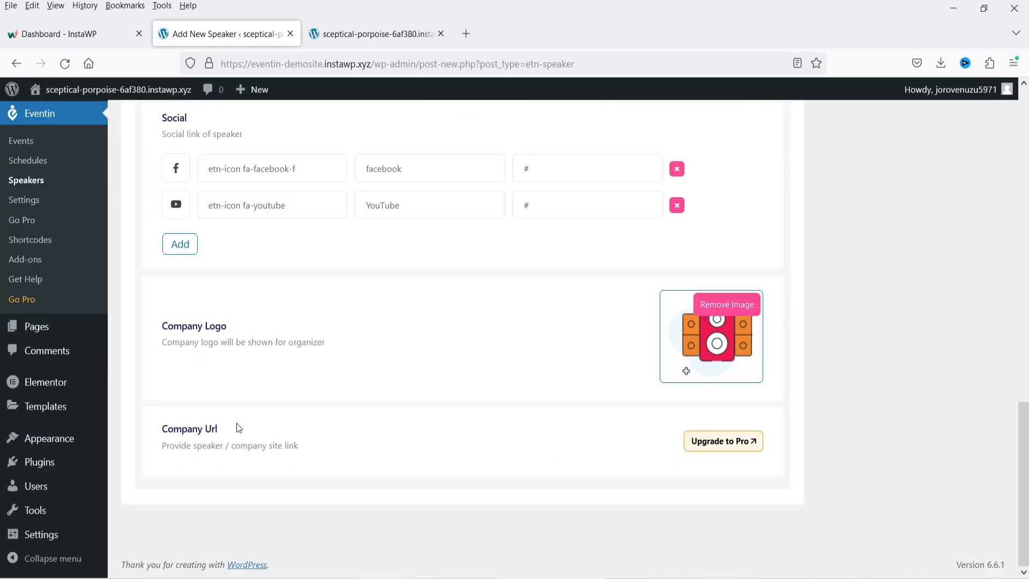
scroll(957, 358, "up", 10)
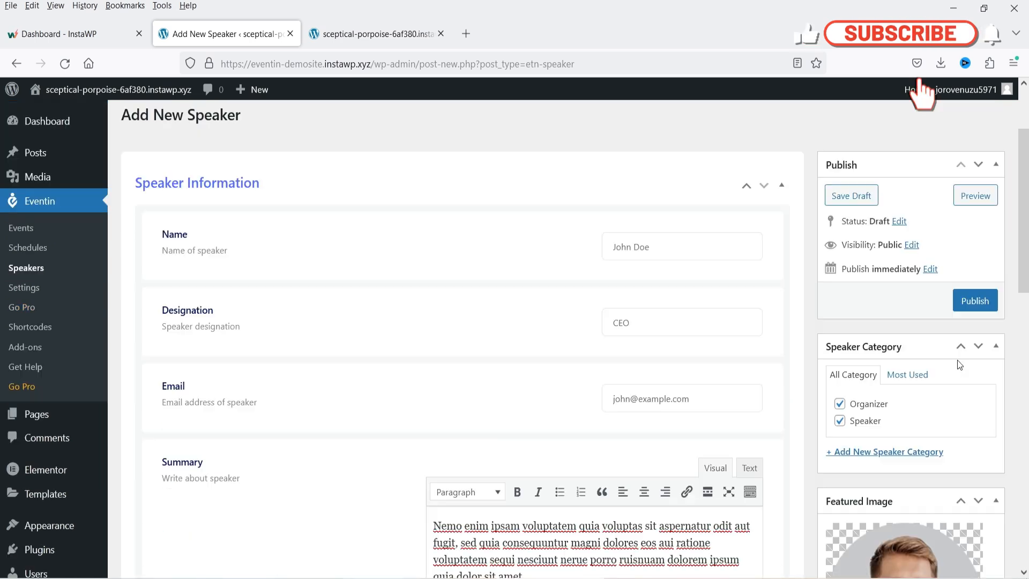
scroll(959, 364, "up", 2)
- Publish the speaker, review its public page in a new tab, then close it
left_click(971, 412)
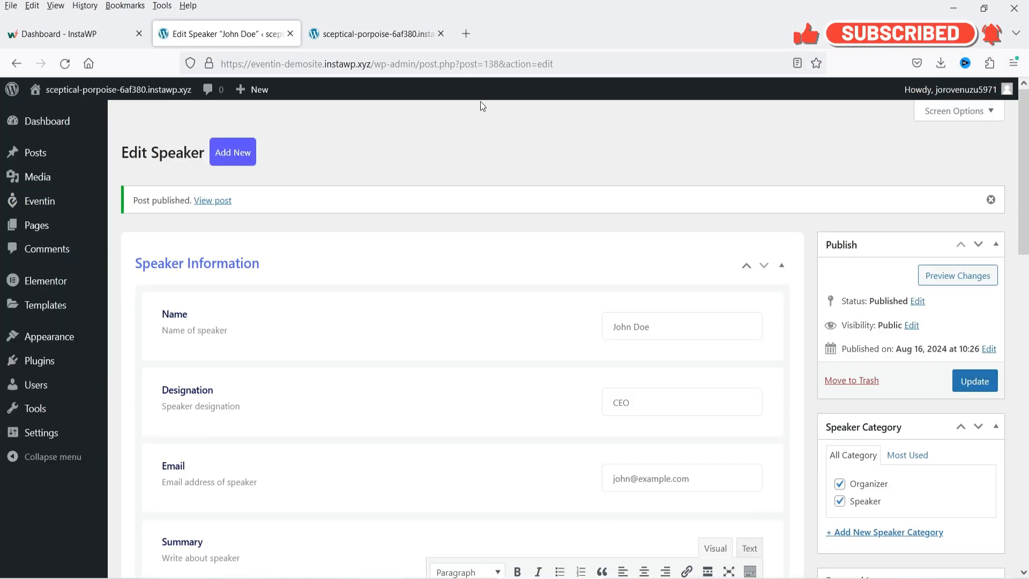
right_click(222, 202)
left_click(251, 217)
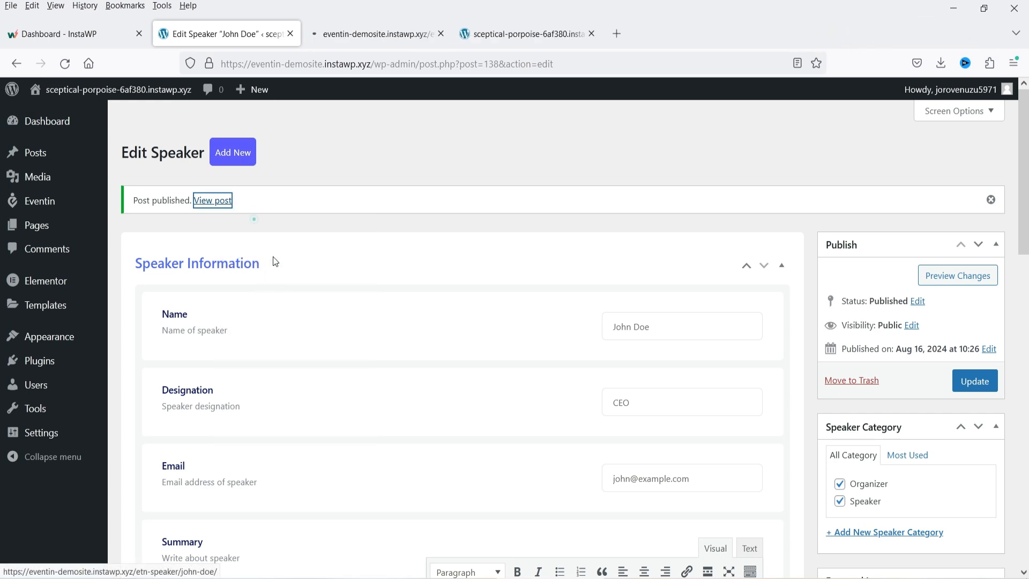
left_click(351, 43)
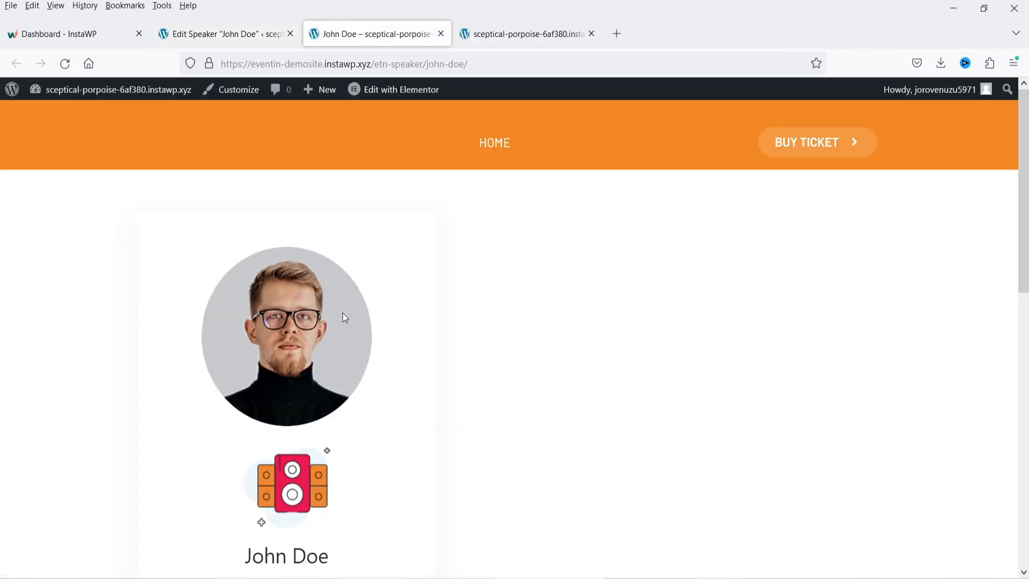
scroll(232, 262, "down", 3)
scroll(460, 317, "down", 3)
scroll(368, 295, "up", 6)
left_click(205, 41)
left_click(441, 33)
- Start a new Eventin schedule with program title 'Website Design Tutorial'
mouse_move(11, 205)
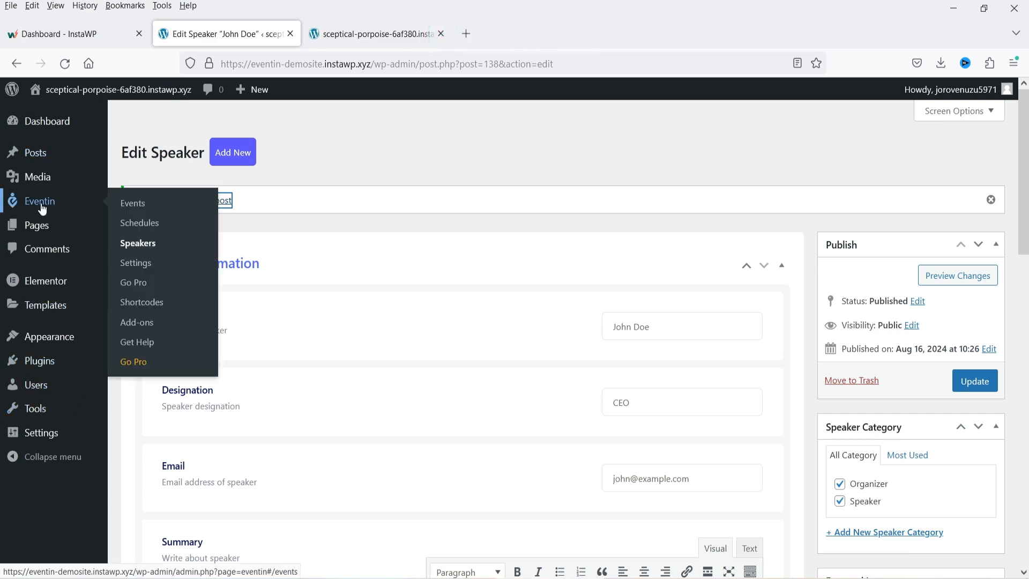
left_click(134, 223)
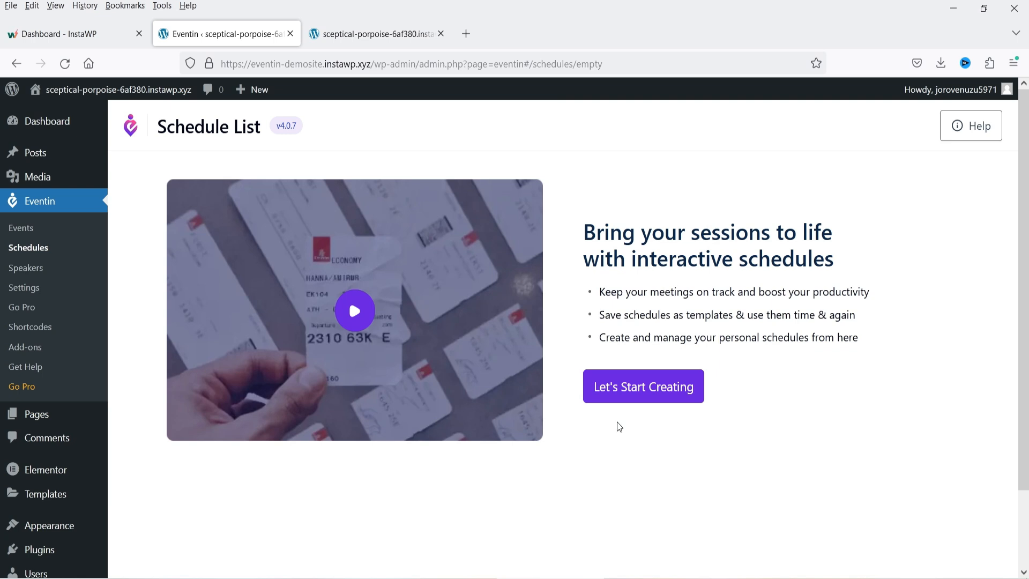
left_click(626, 399)
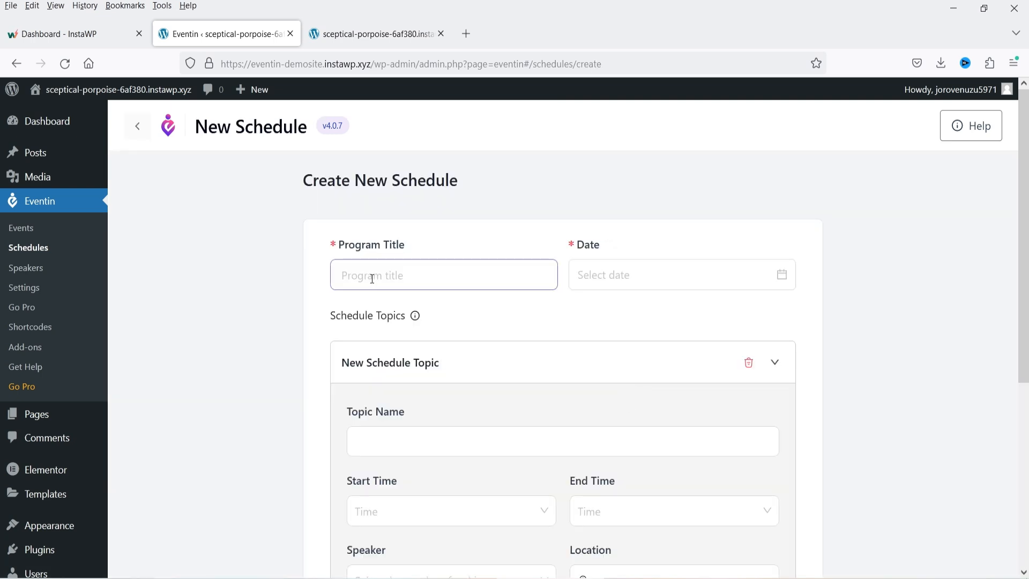
left_click(372, 279)
type("Website Desig")
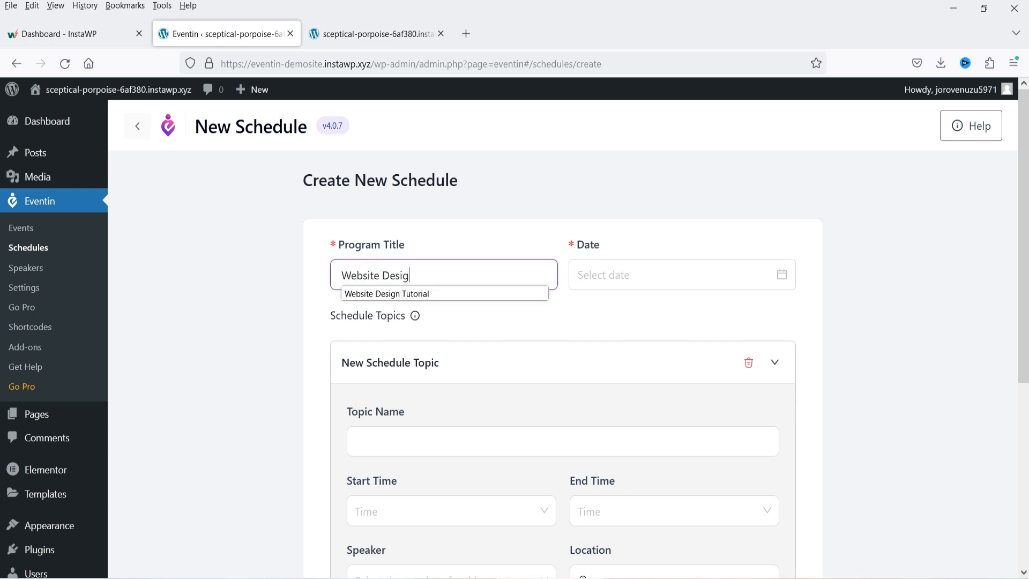
type("nT")
key("BackSpace")
type("Tur")
key("BackSpace")
key("BackSpace")
- Set the schedule date to August 23, 2024 and begin naming the first topic
left_click(621, 286)
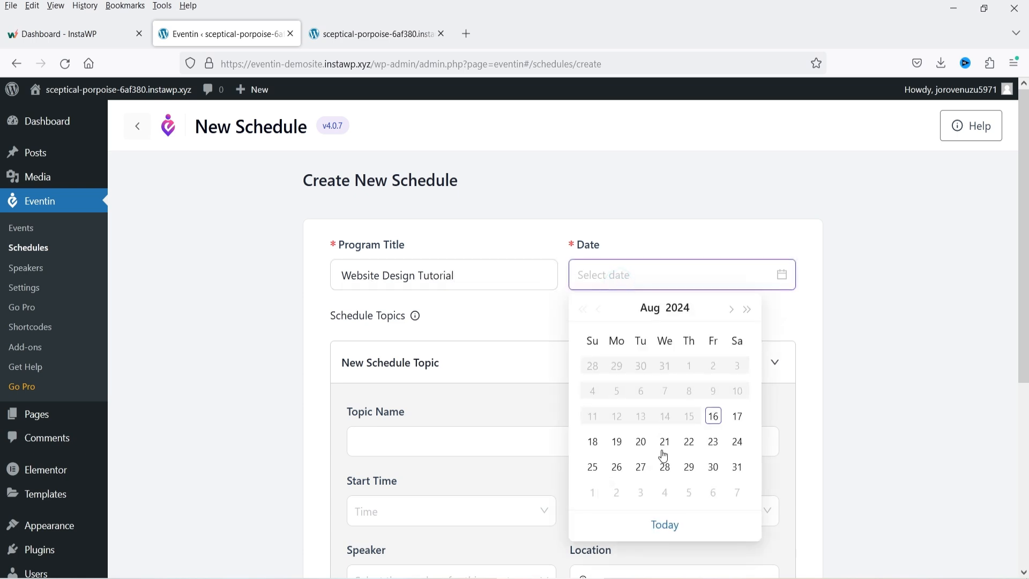
left_click(715, 443)
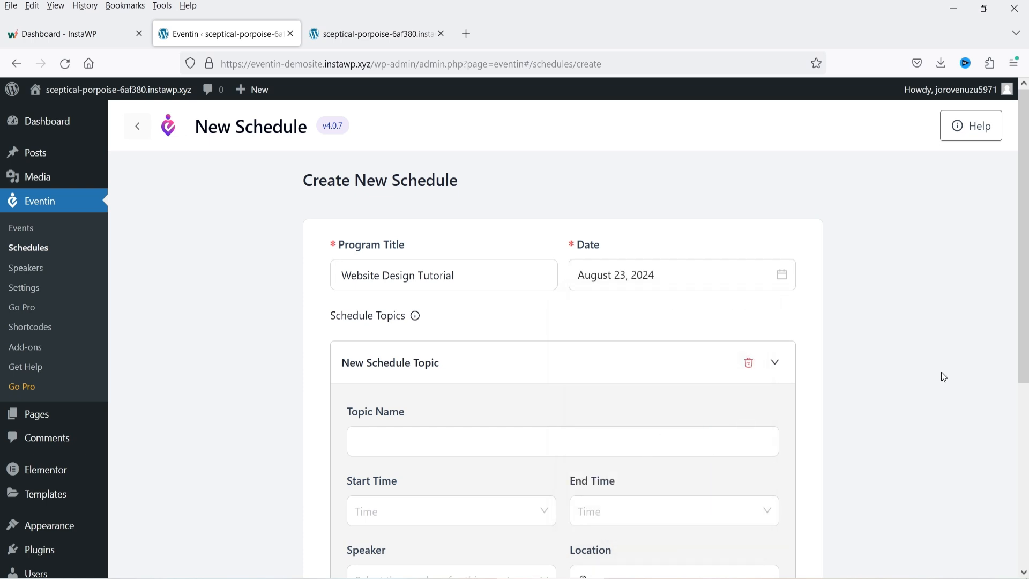
scroll(944, 377, "down", 3)
scroll(944, 377, "up", 3)
scroll(942, 376, "down", 2)
left_click(397, 368)
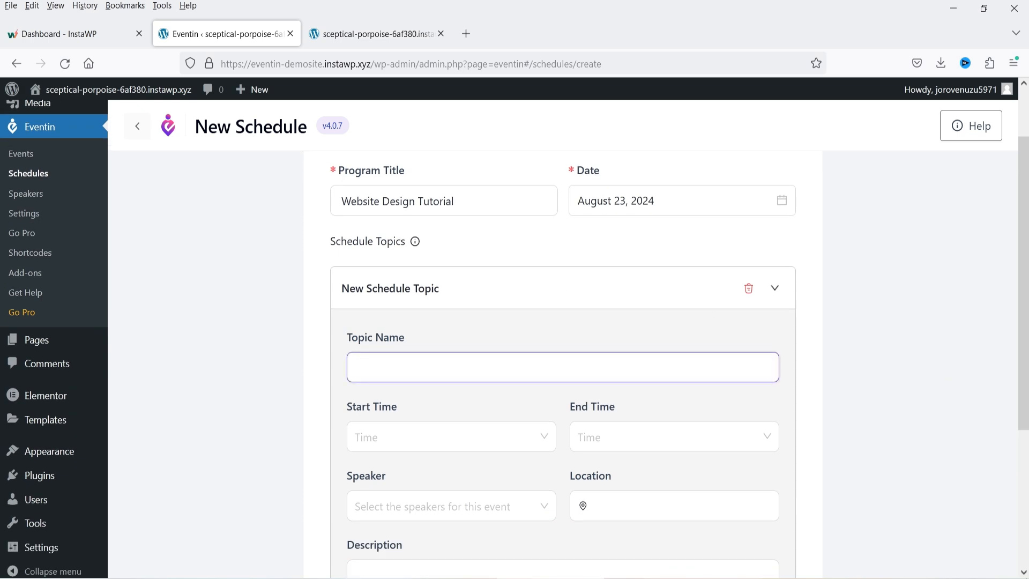
- Name the topic WordPress Tutorial and set it to run from 09:00 am to 11:30 am
type("Word")
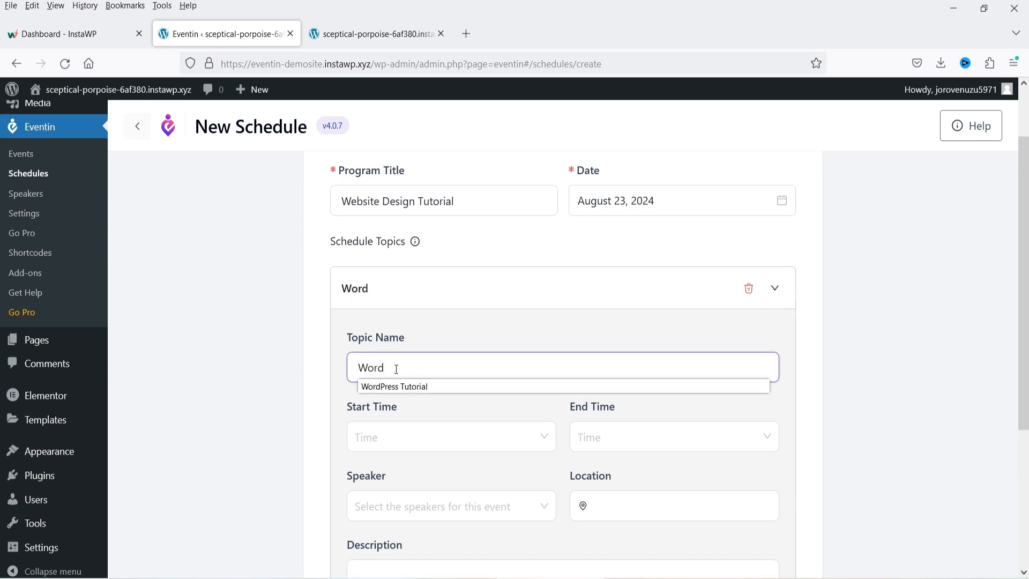
left_click(402, 387)
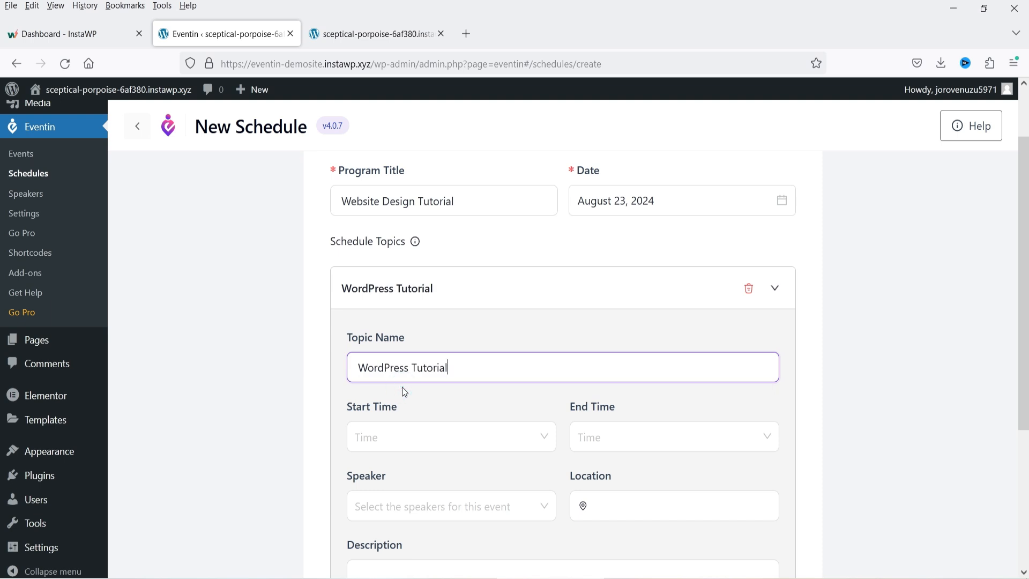
left_click(410, 439)
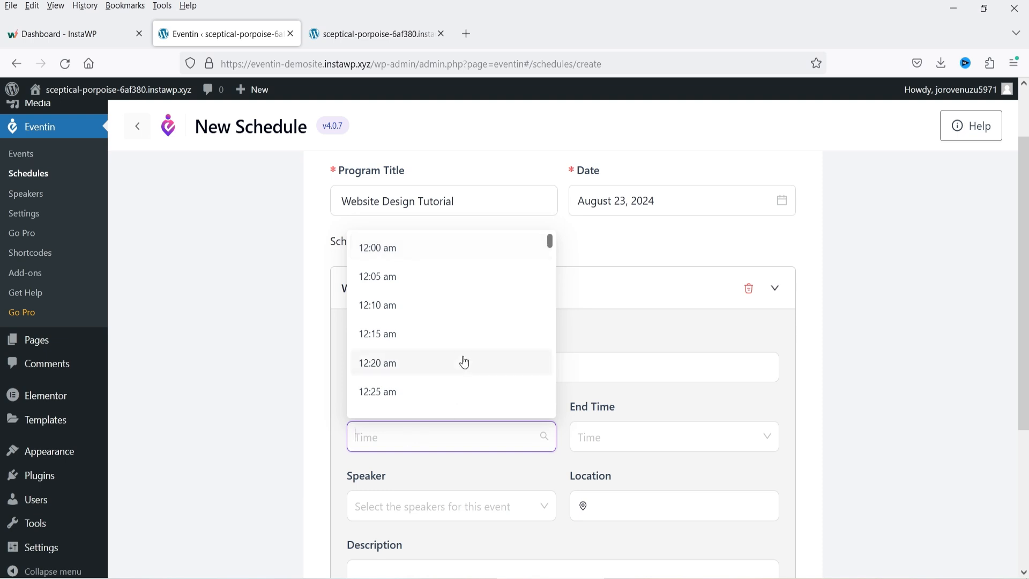
type("09:00")
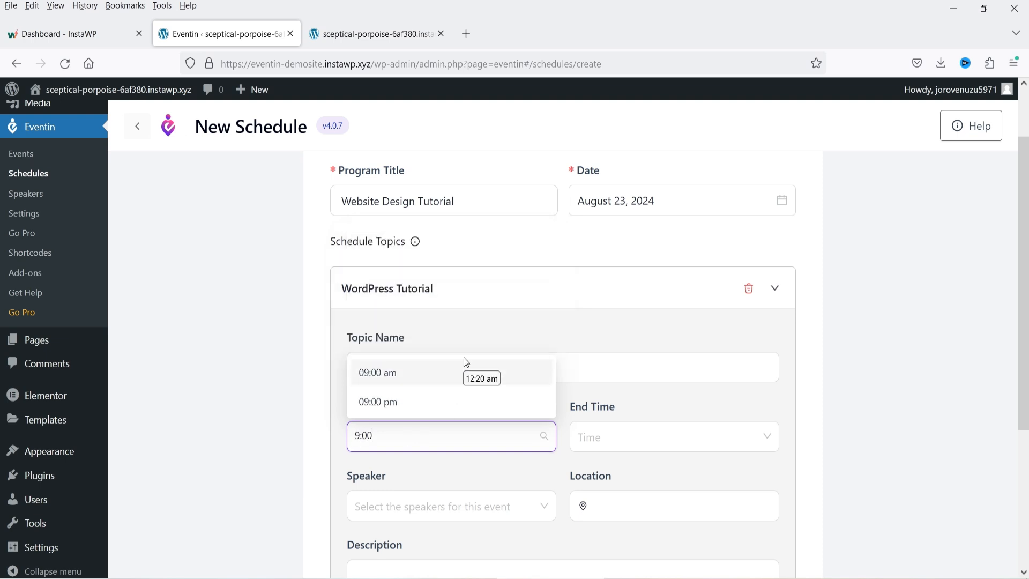
left_click(380, 370)
left_click(648, 439)
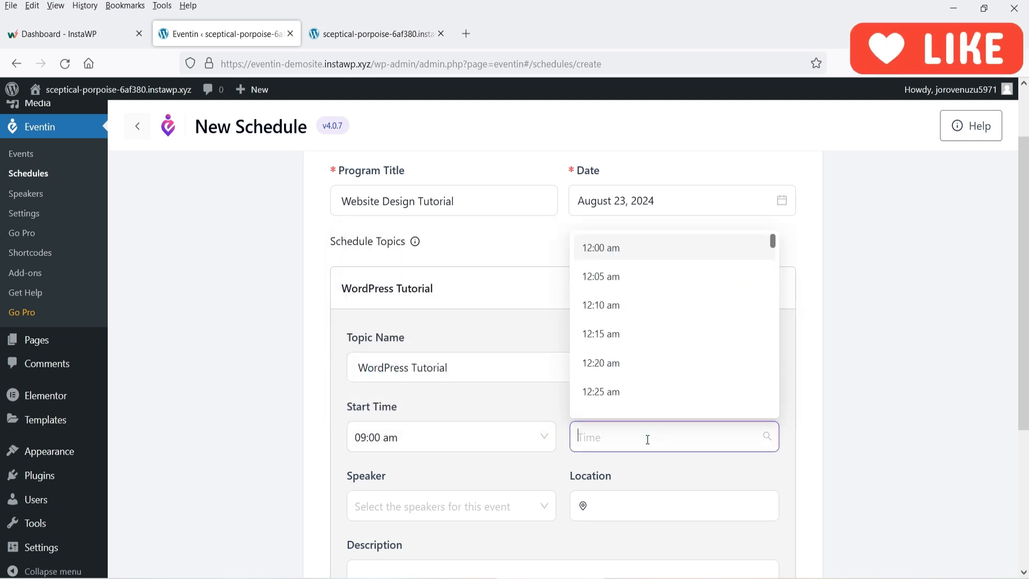
type("11:30 am")
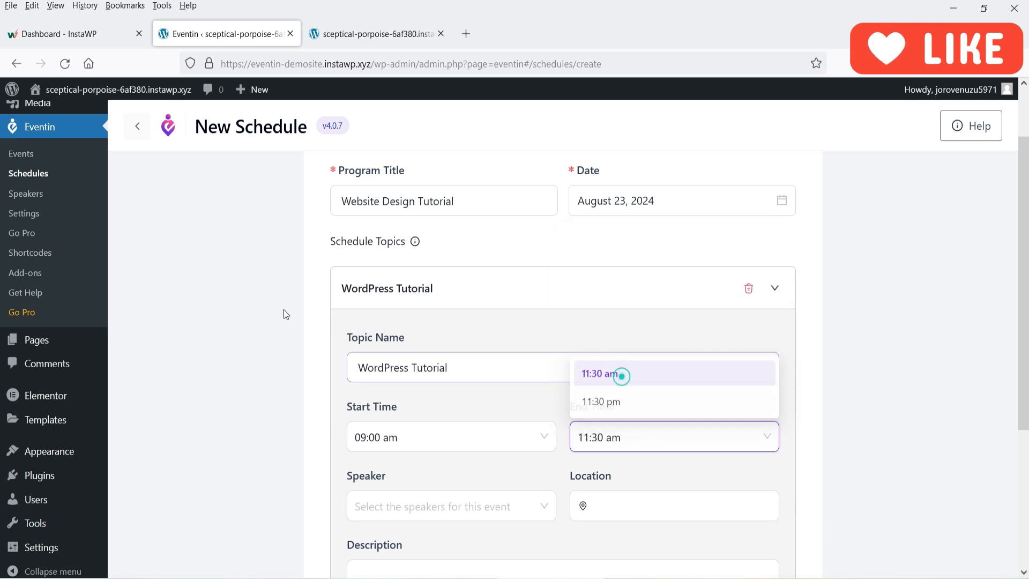
left_click(616, 372)
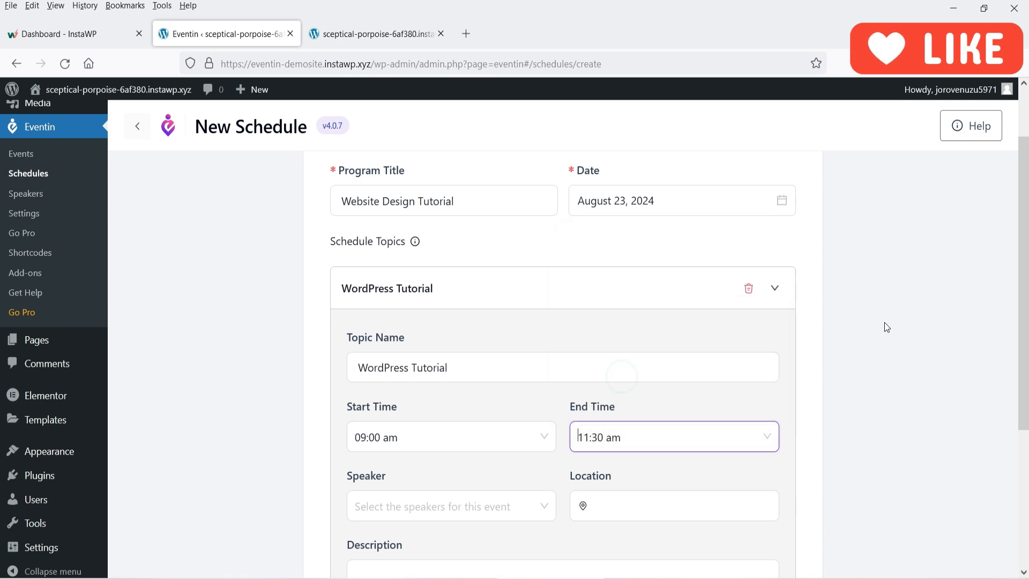
- Assign the CEO speaker to the WordPress Tutorial topic
scroll(884, 323, "down", 3)
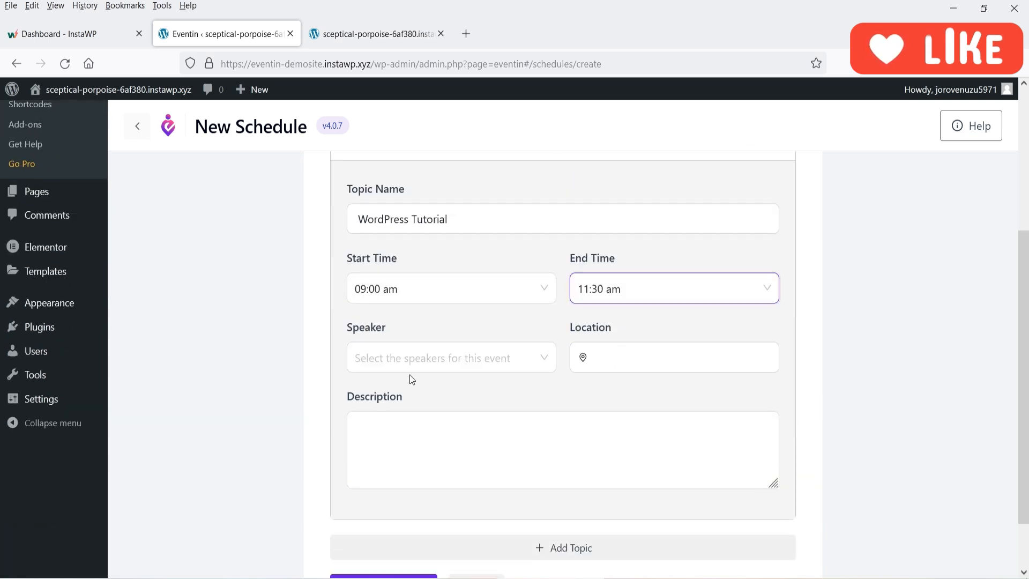
left_click(407, 357)
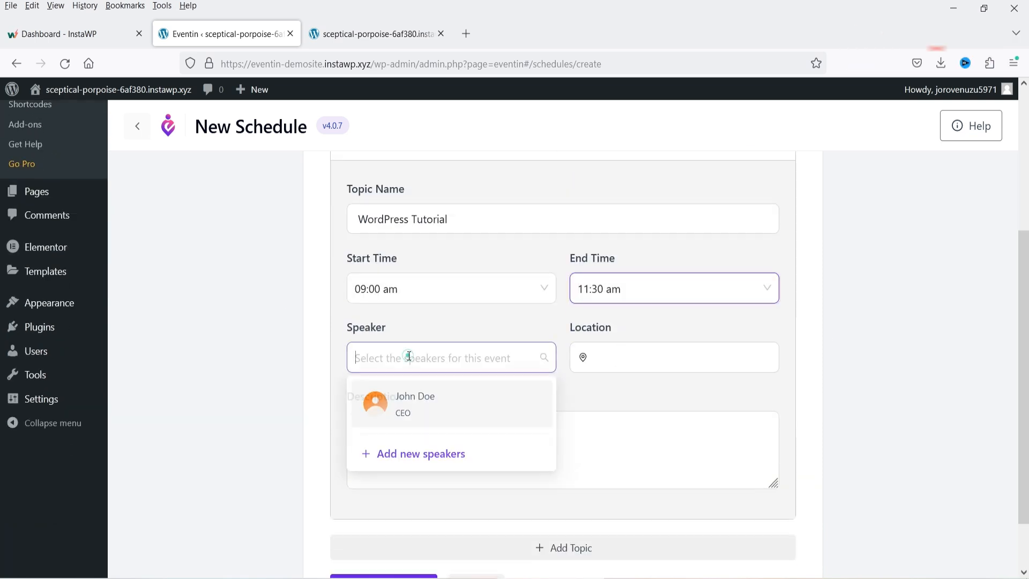
left_click(420, 409)
left_click(910, 380)
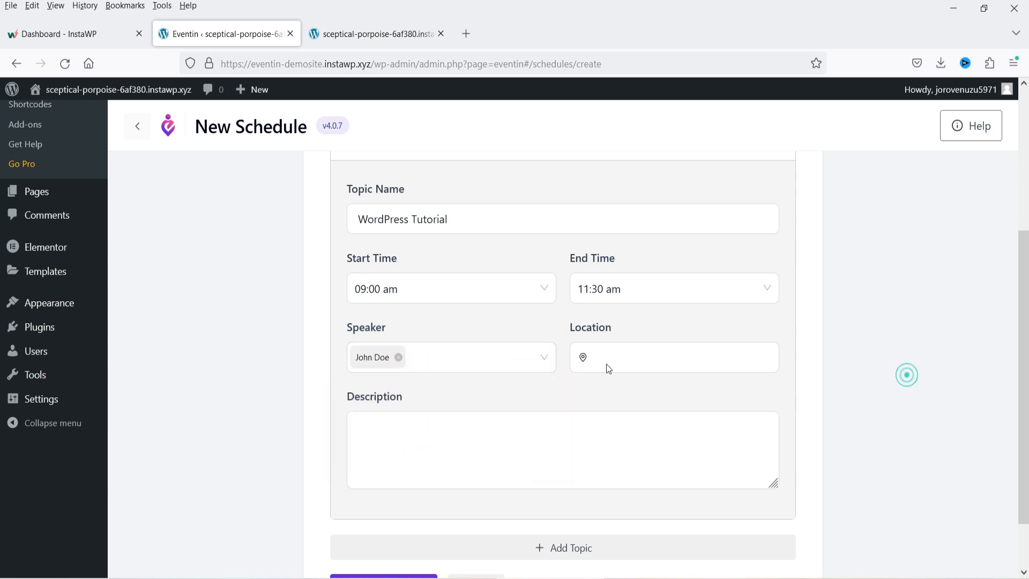
- Set the location to Dallas, Texas, paste the description, and collapse the topic
left_click(605, 360)
type("Da")
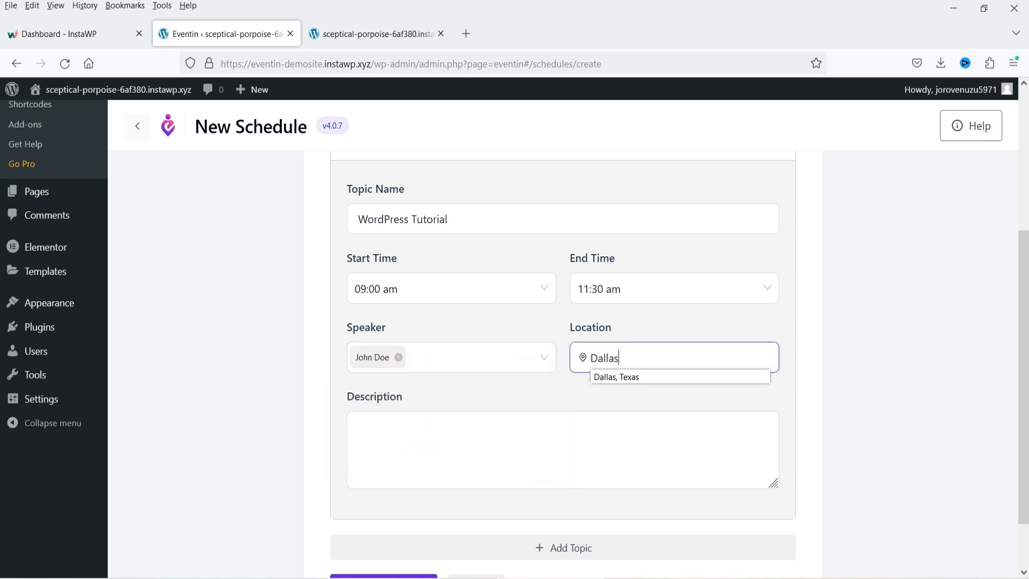
type("llas")
left_click(617, 377)
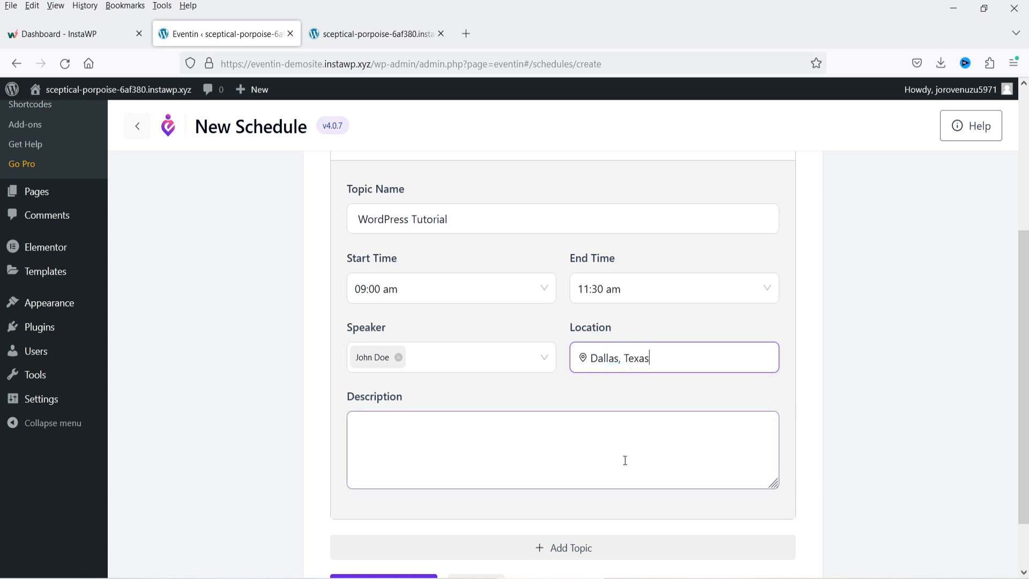
left_click(506, 461)
type("Nemo enim ipsam voluptatem quia voluptas sit aspernatur odit aut fugit, sed quia consequuntur magni dolores eos aui ratione voluptatem sequi nesciunt nerue porro ruisnuam dolorem ipsum quia dolor sit amet.")
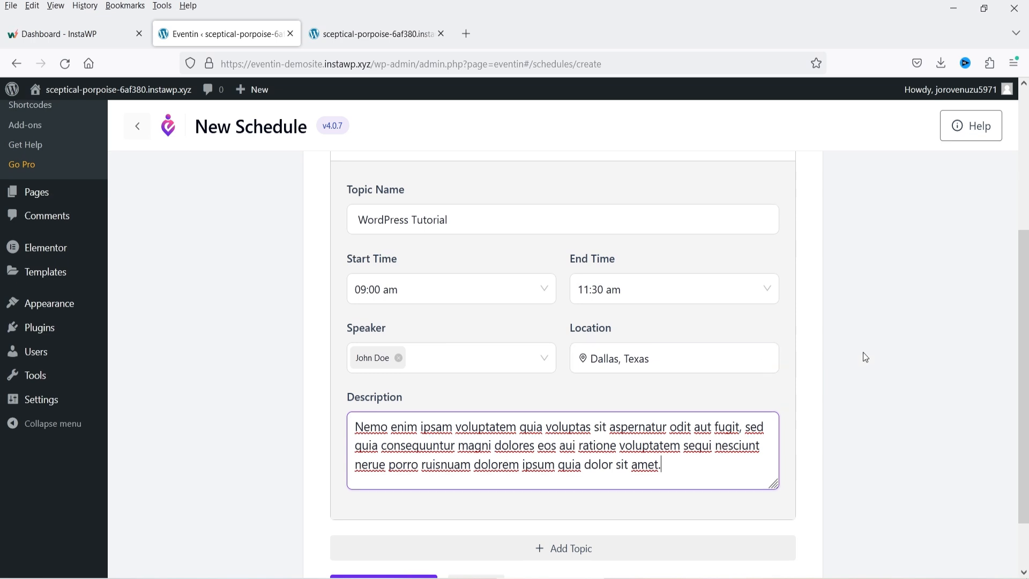
scroll(863, 352, "up", 3)
scroll(782, 400, "down", 4)
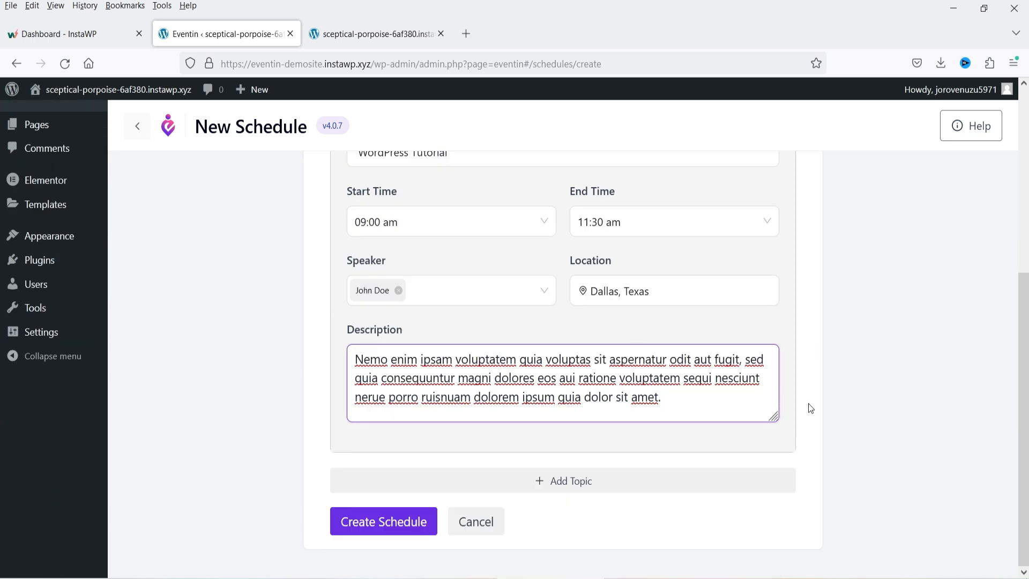
scroll(793, 375, "up", 3)
left_click(779, 220)
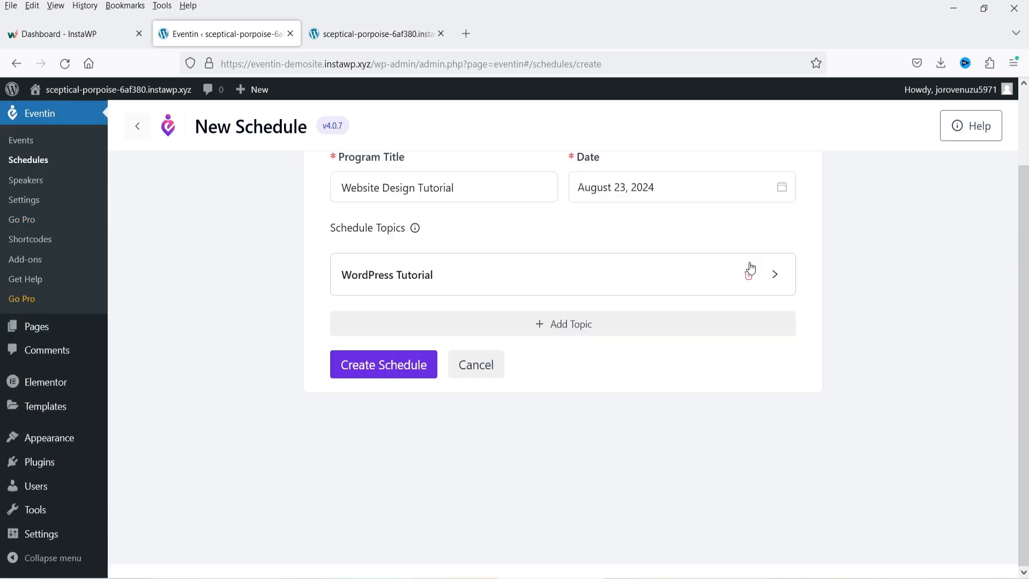
- Add a second topic, WooCommerce Tutorial, running from 01:00 pm to 05:00 pm
left_click(534, 327)
left_click(390, 408)
type("W")
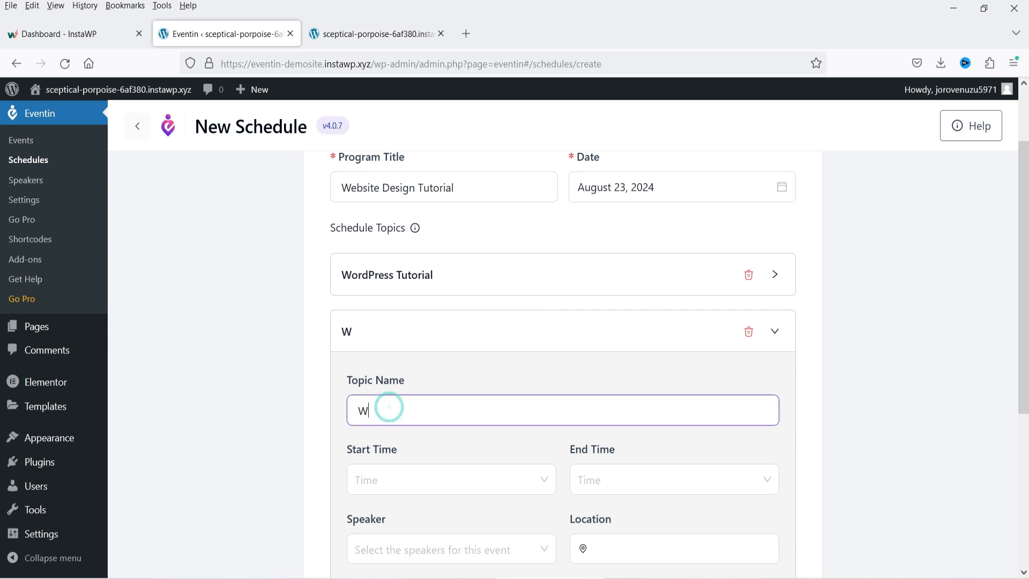
type("ooComm")
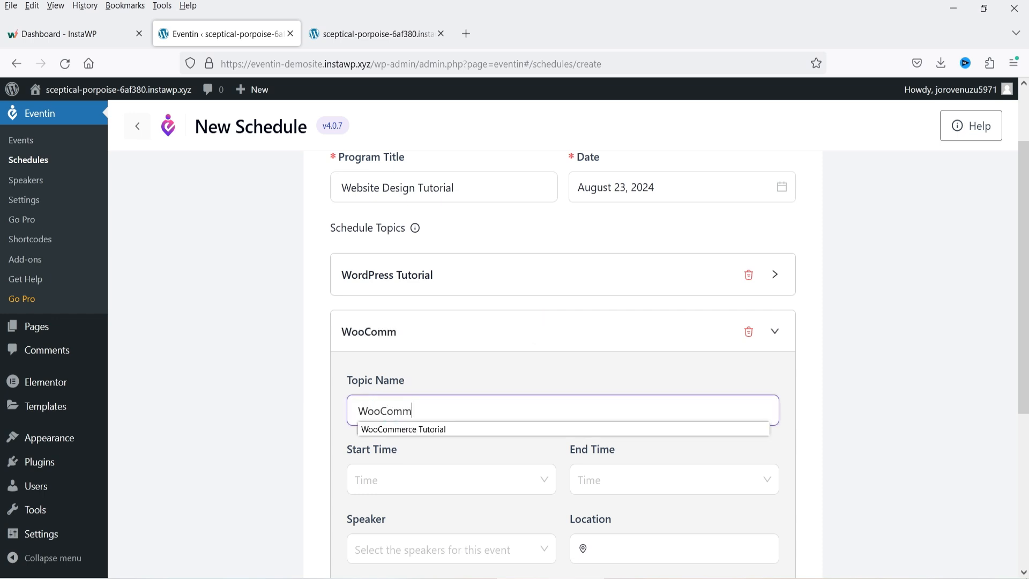
left_click(420, 429)
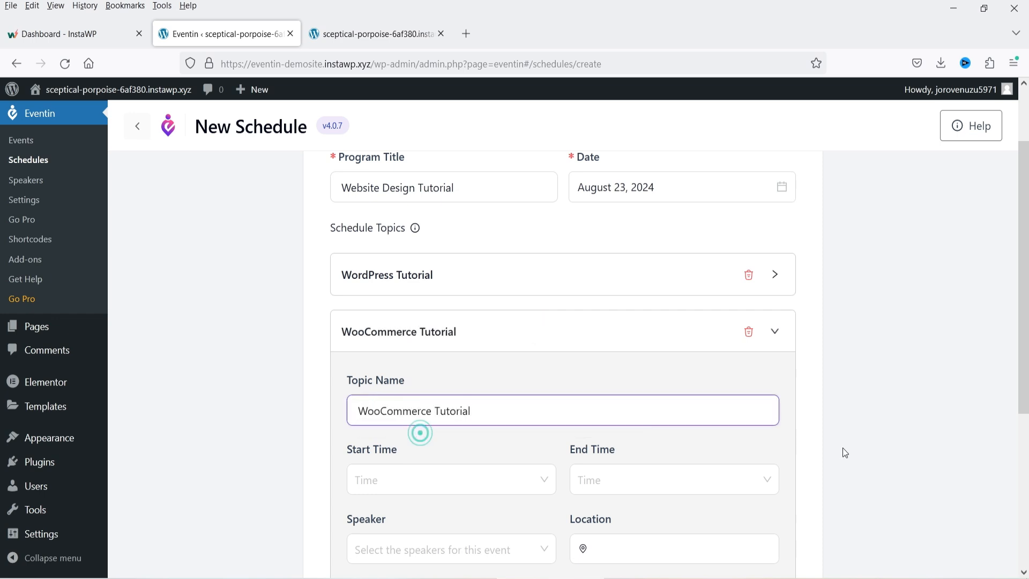
left_click(436, 484)
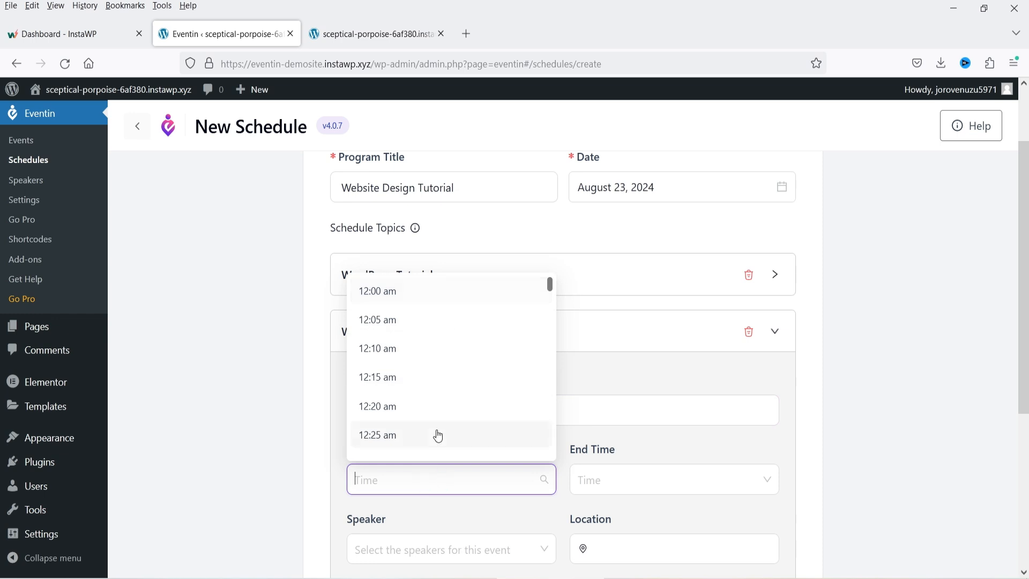
type("1:")
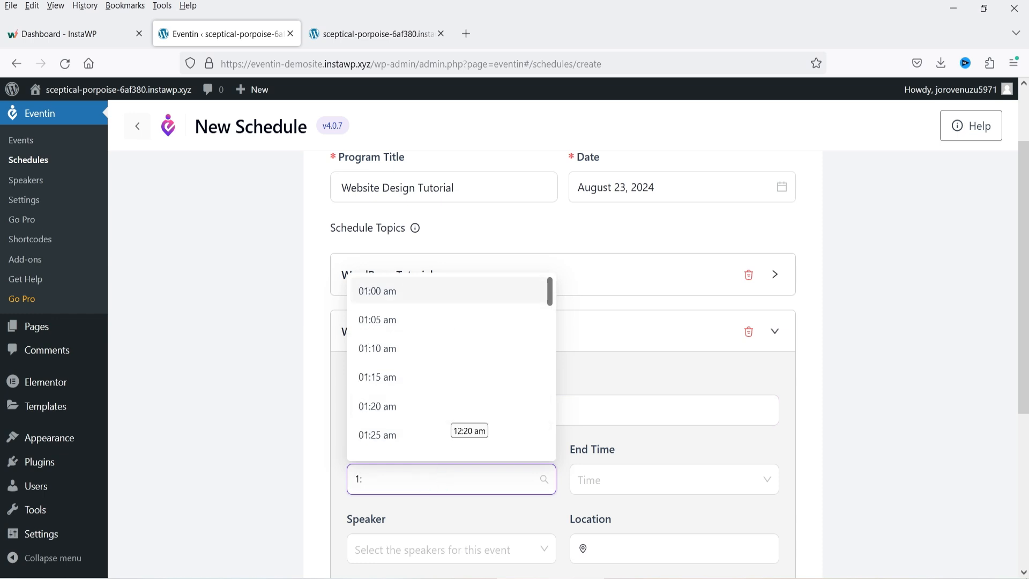
type("00")
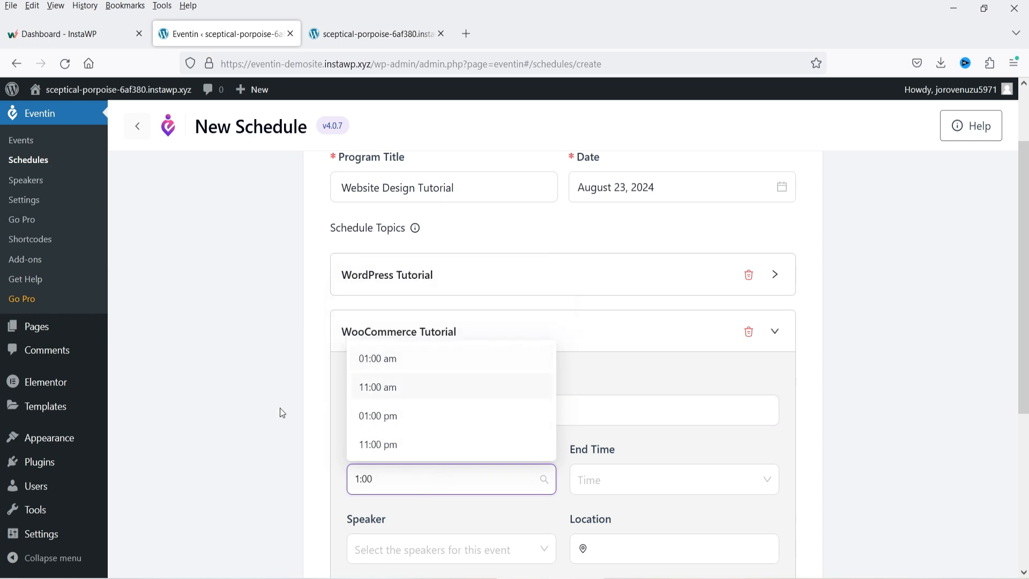
left_click(379, 416)
left_click(601, 481)
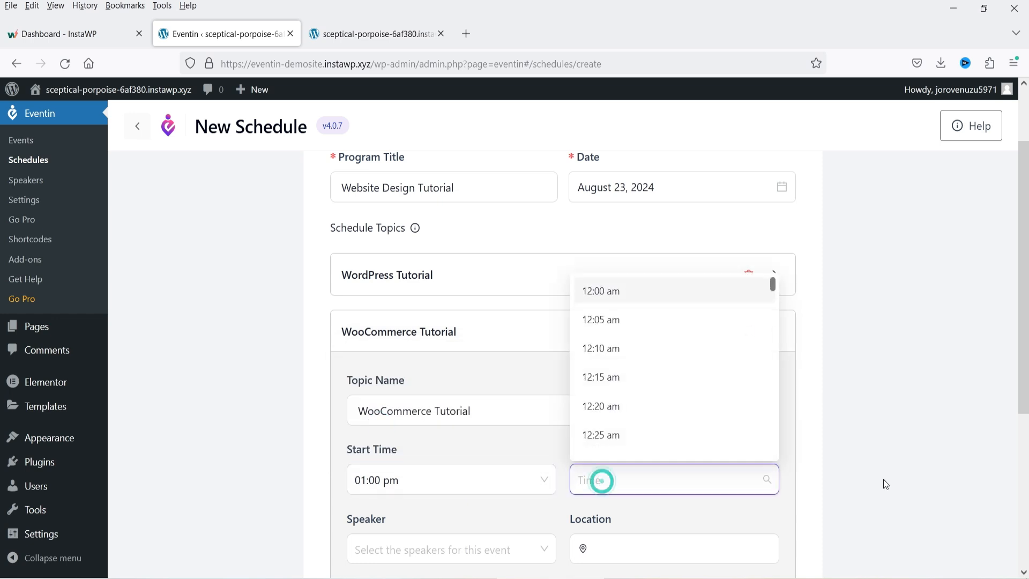
type("5:00")
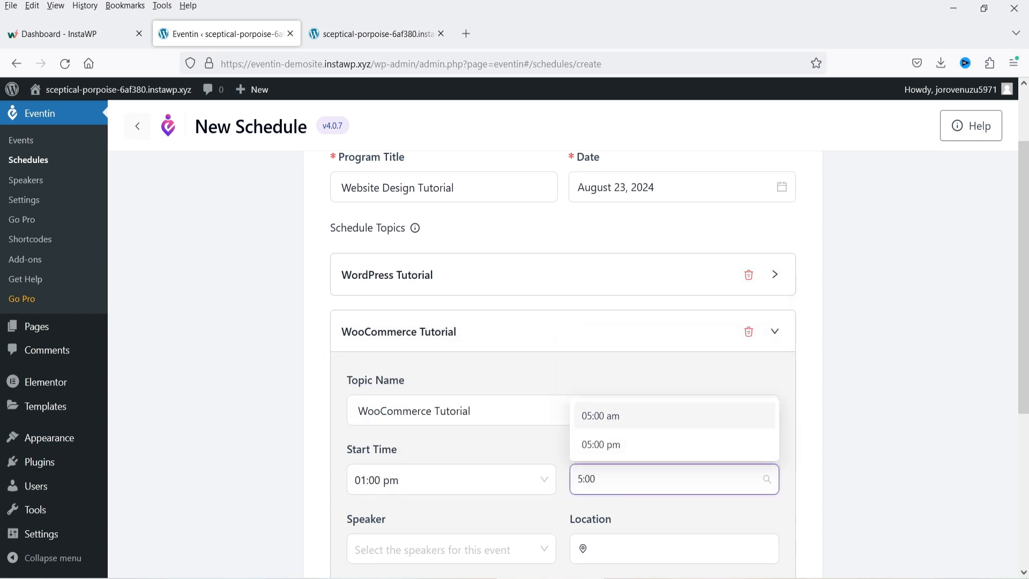
left_click(620, 444)
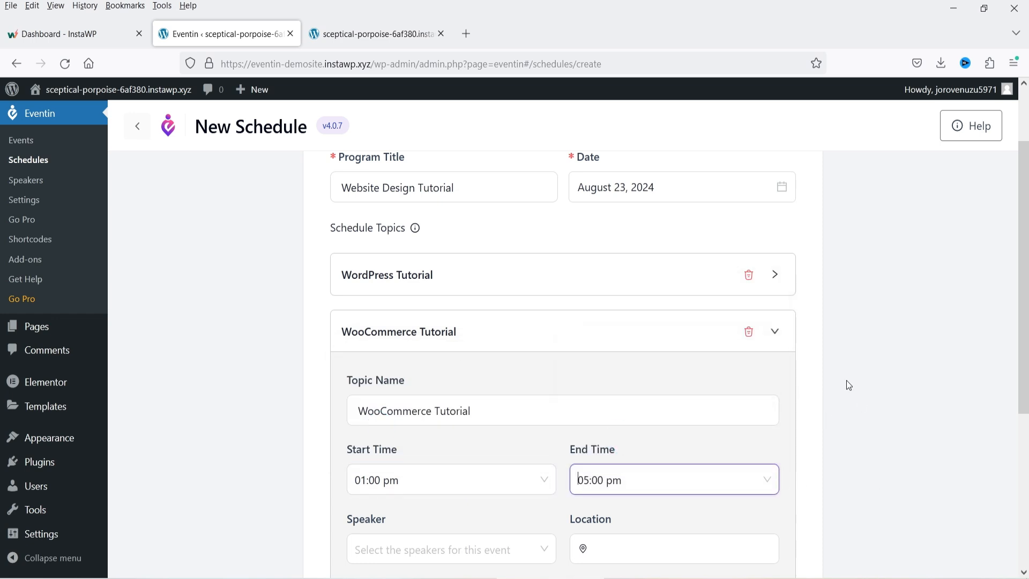
- Give WooCommerce Tutorial the CEO speaker, a Dallas Texas location and a pasted description
scroll(847, 382, "down", 3)
left_click(413, 400)
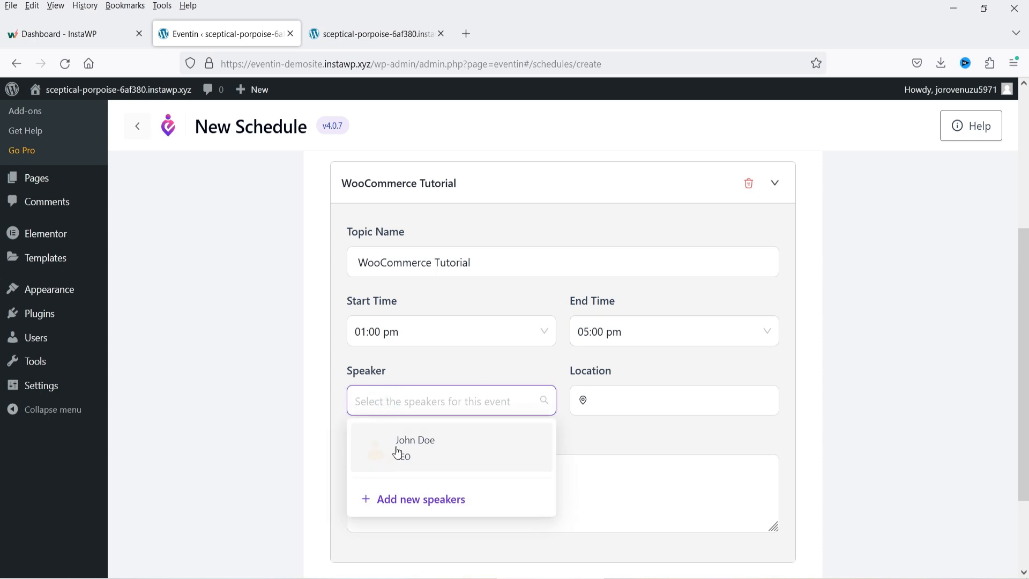
left_click(397, 452)
left_click(602, 403)
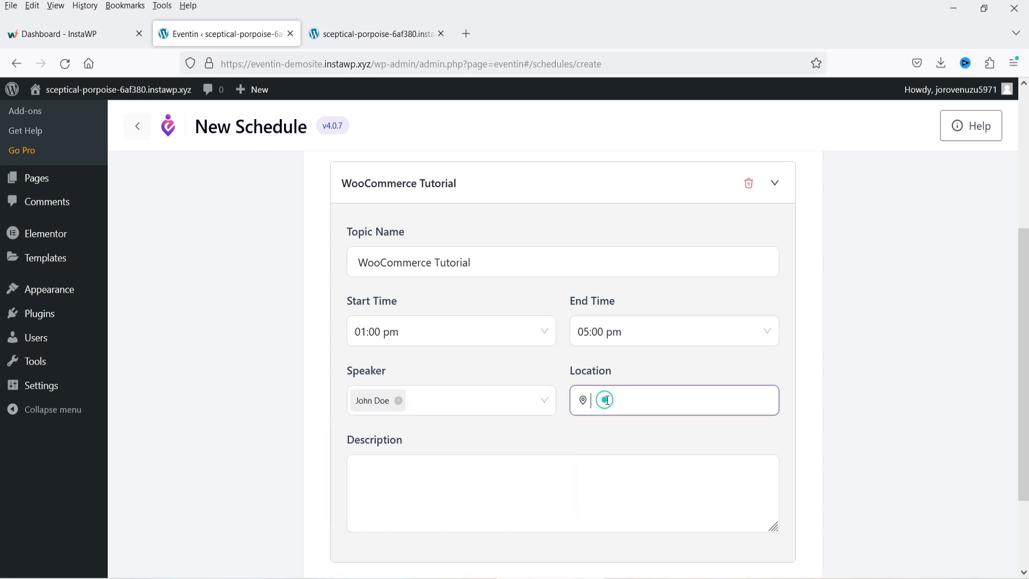
left_click(616, 420)
left_click(510, 480)
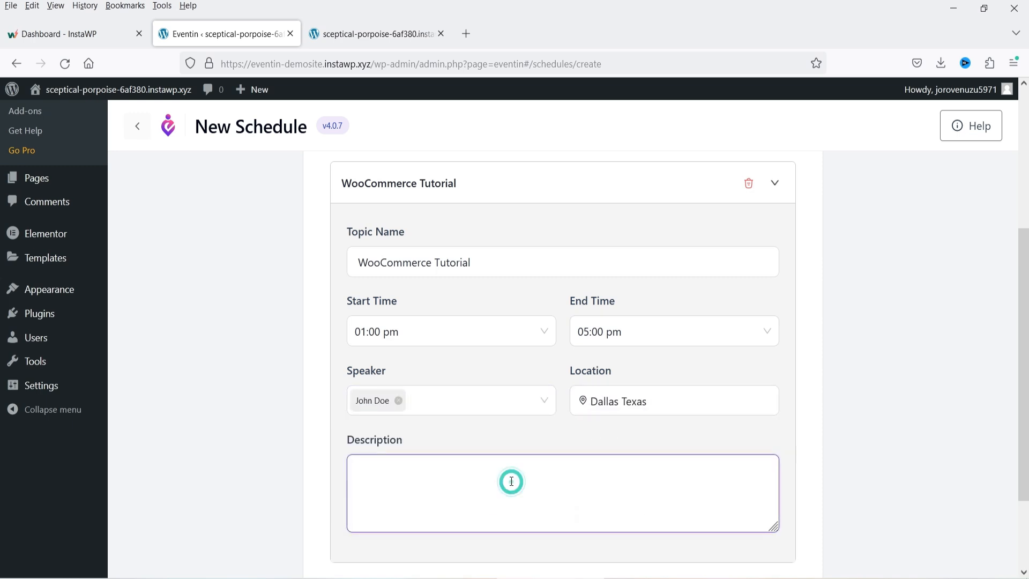
type("Nemo enim ipsam voluptatem quia voluptas sit aspernatur odit aut fugit, sed quia consequuntur magni dolores eos aui ratione voluptatem sequi nesciunt nerue porro ruisnuam dolorem ipsum quia dolor sit amet.")
- Collapse the WooCommerce Tutorial topic and create the schedule
scroll(487, 317, "up", 1)
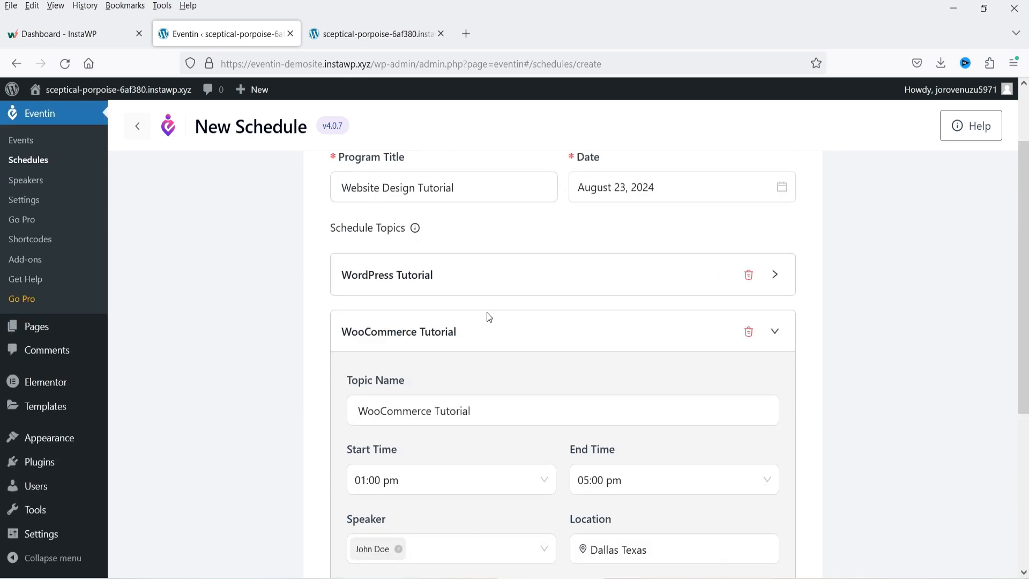
left_click(610, 333)
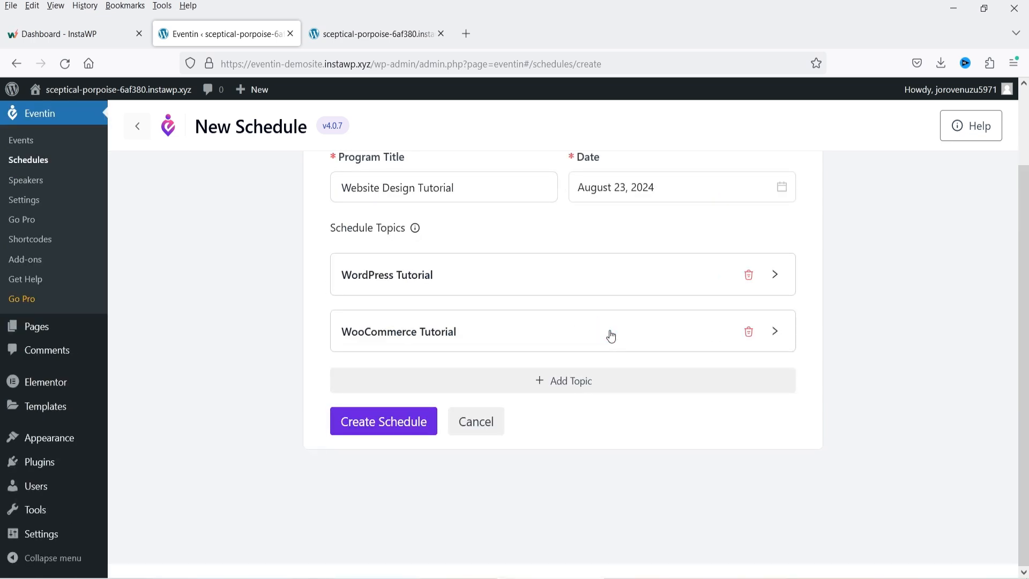
scroll(611, 335, "up", 3)
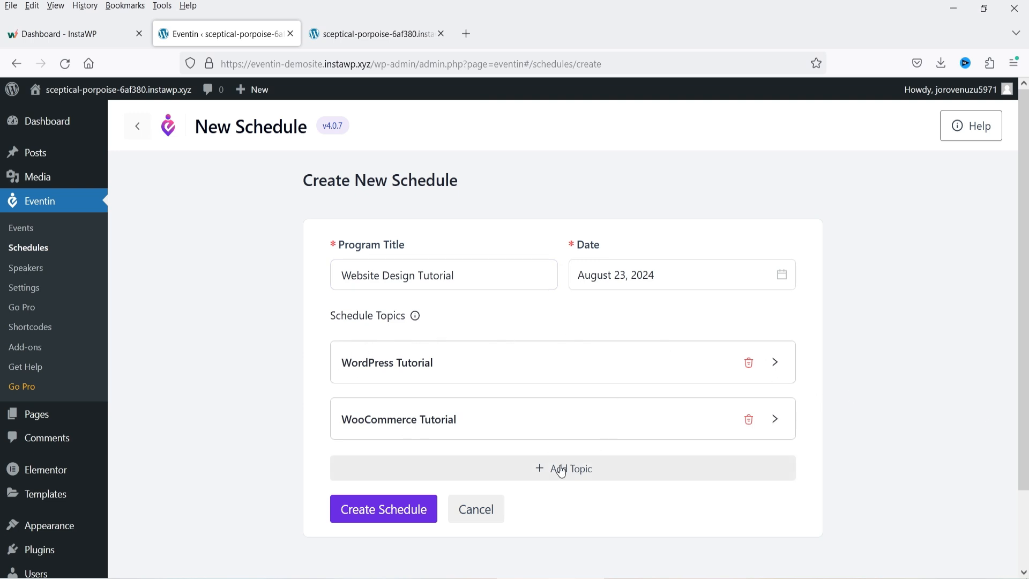
left_click(384, 509)
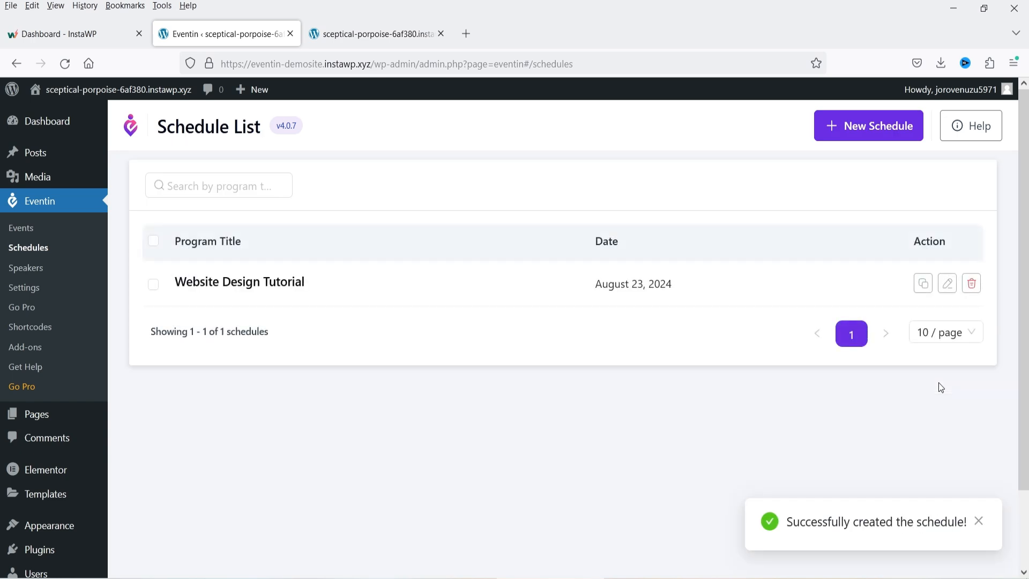
- Open the Speakers list in a new tab and start adding a new speaker
right_click(33, 273)
left_click(66, 285)
left_click(355, 35)
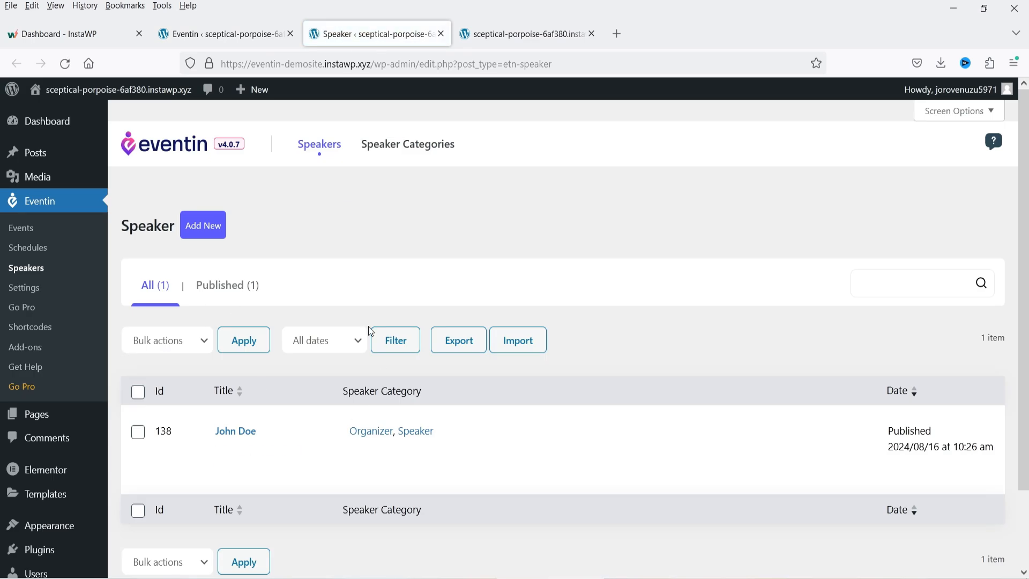
left_click(204, 226)
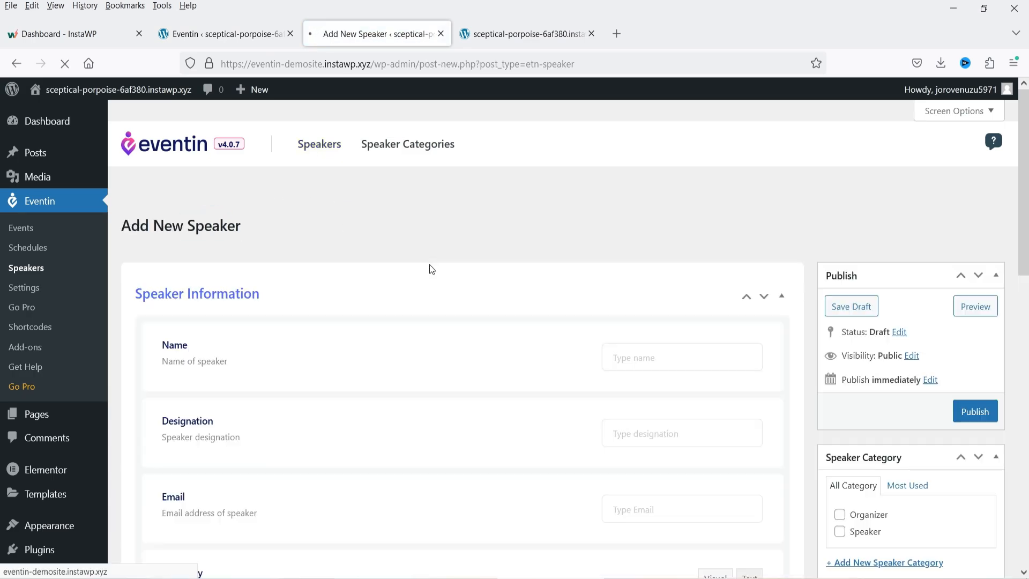
- Enter the speaker's name, CFO designation, e-mail address and a pasted summary
left_click(677, 362)
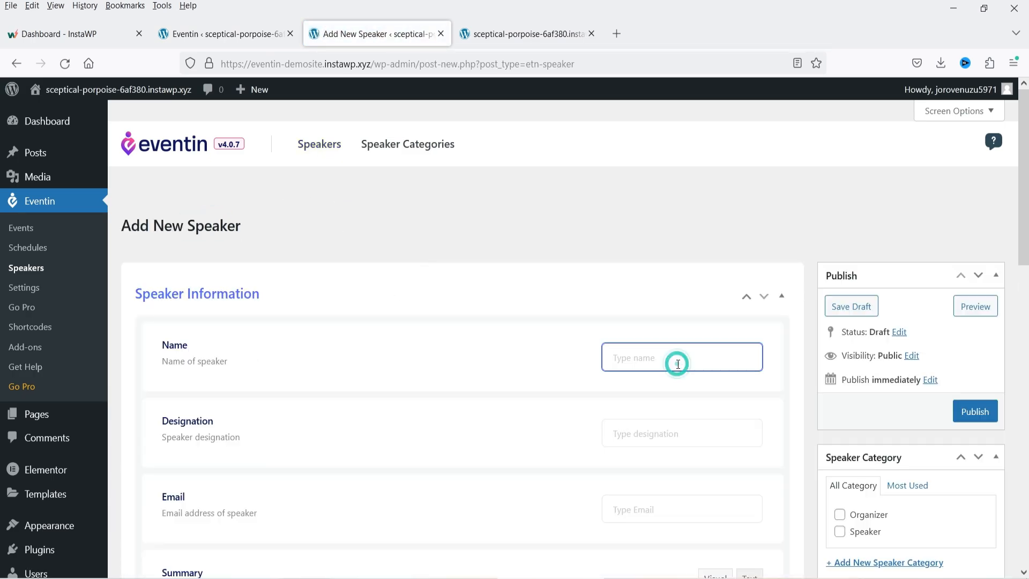
type("Jane Doe")
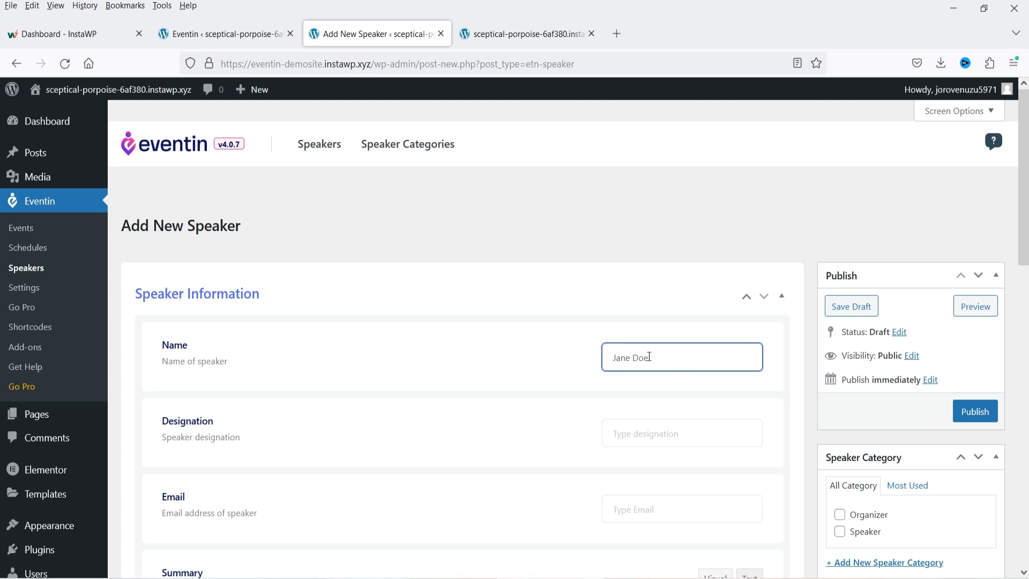
left_click(670, 425)
type("CFO")
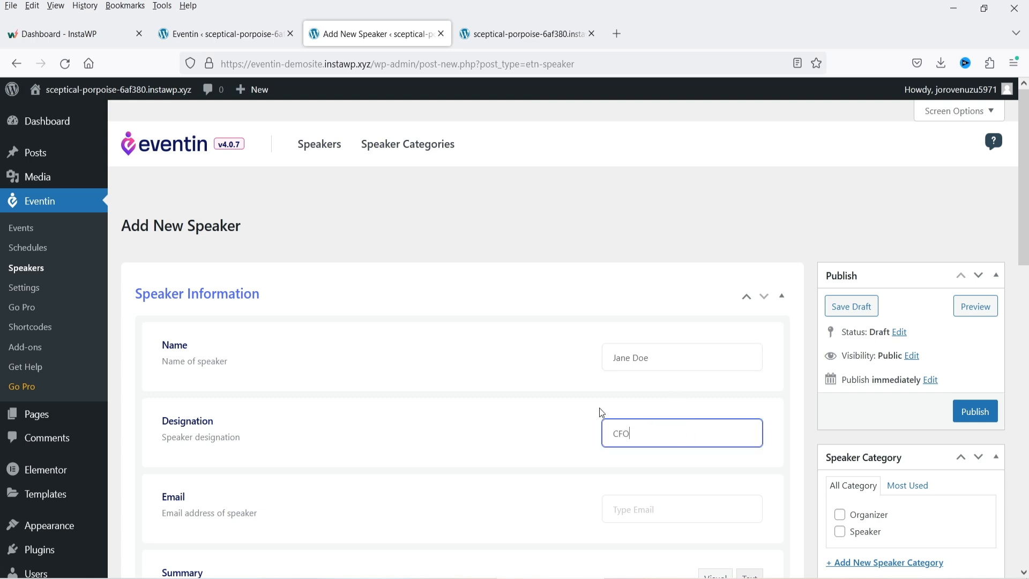
scroll(601, 412, "down", 4)
left_click(622, 287)
type("jane")
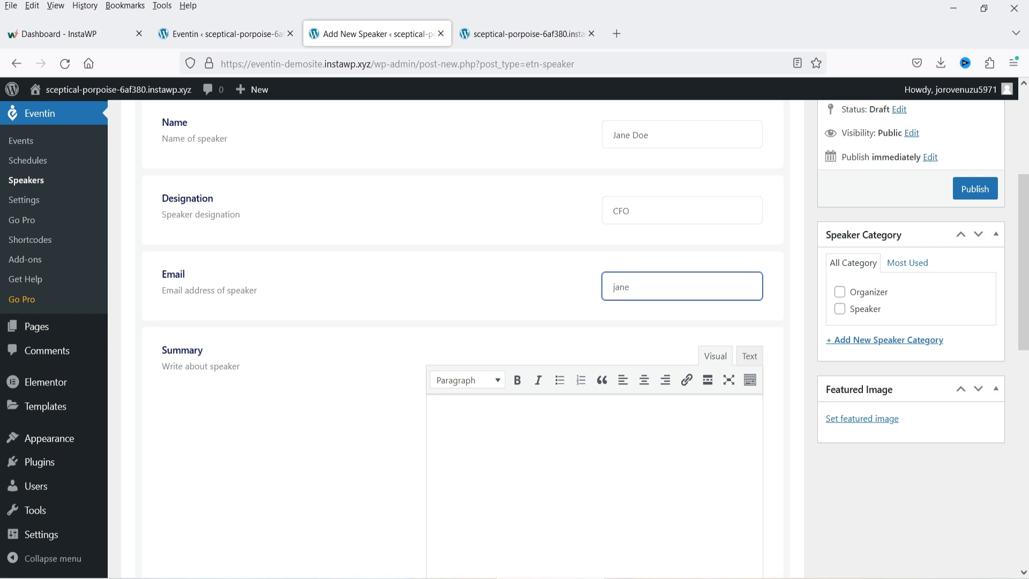
type("@example.com")
left_click(539, 493)
type("Nemo enim ipsam voluptatem quia voluptas sit aspernatur odit aut fugit, sed quia consequuntur magni dolores eos aui ratione voluptatem sequi nesciunt nerue porro ruisnuam dolorem ipsum quia dolor sit amet.")
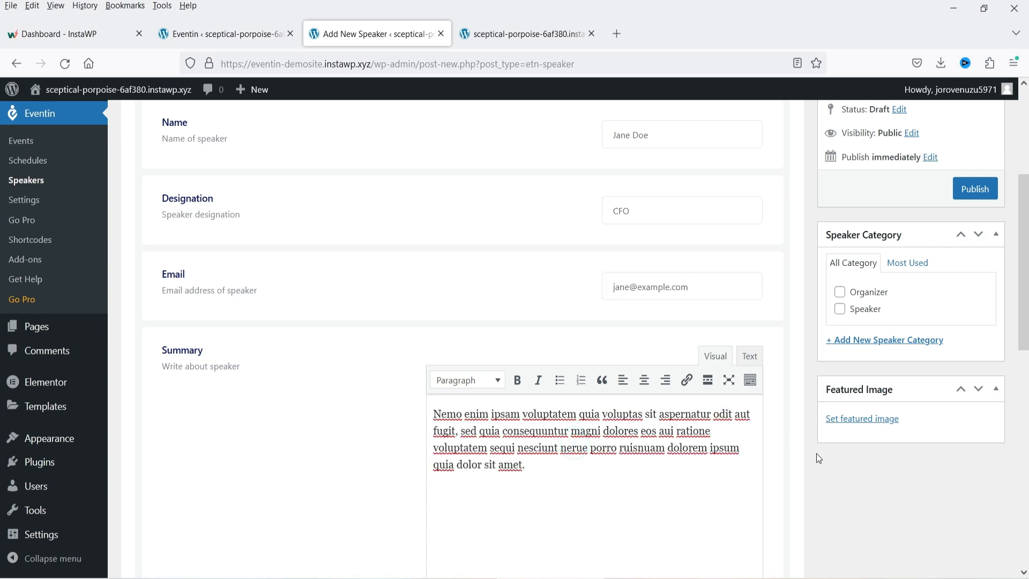
- Put the speaker in the Speaker and Organizer categories and set a portrait as the featured image
left_click(840, 308)
left_click(840, 292)
scroll(806, 278, "down", 3)
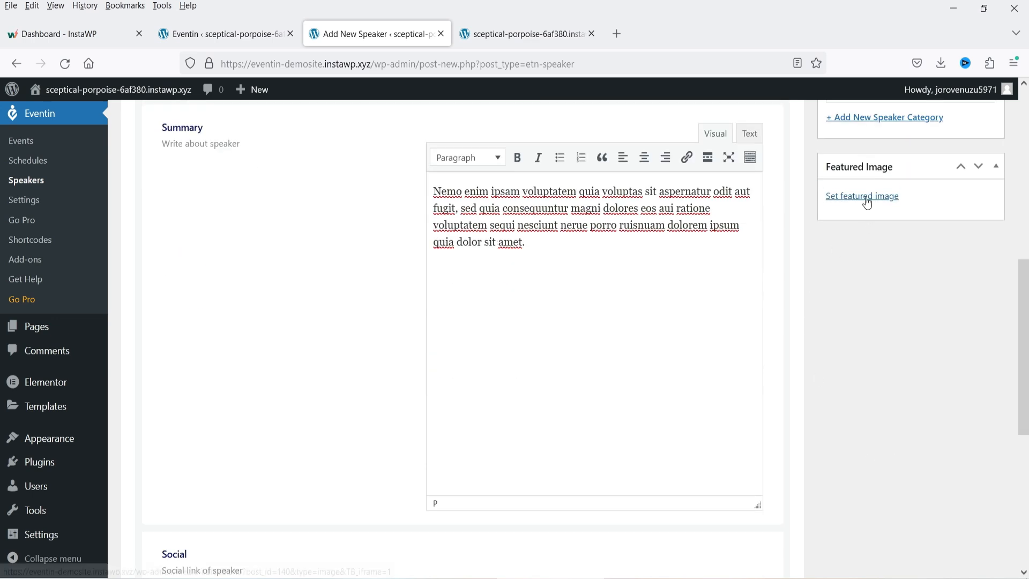
left_click(865, 260)
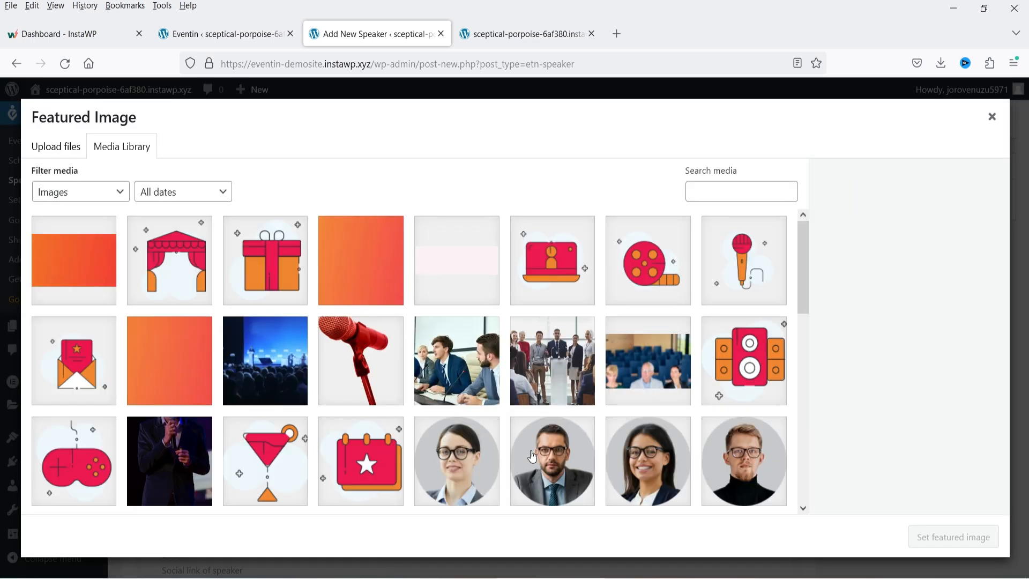
left_click(638, 460)
left_click(954, 537)
- Add Facebook and YouTube social links, both with '#' as the URL
scroll(893, 343, "down", 5)
left_click(236, 383)
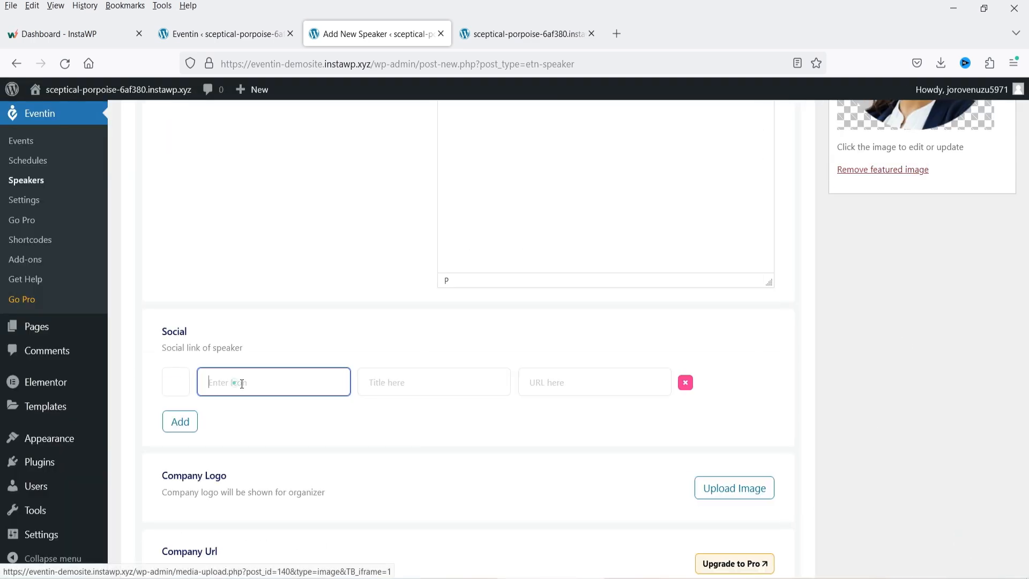
left_click(362, 211)
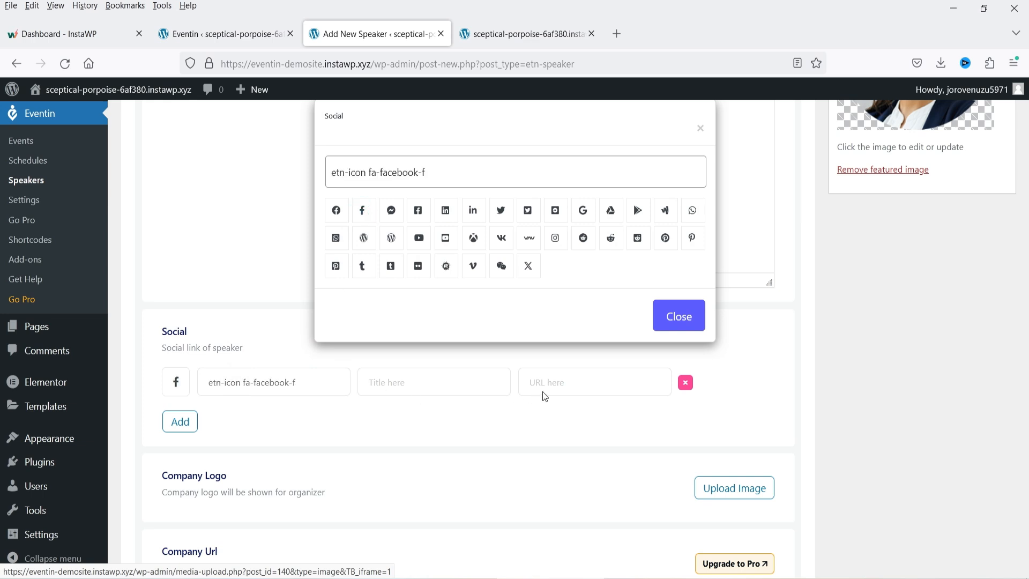
left_click(562, 380)
type("#")
left_click(180, 421)
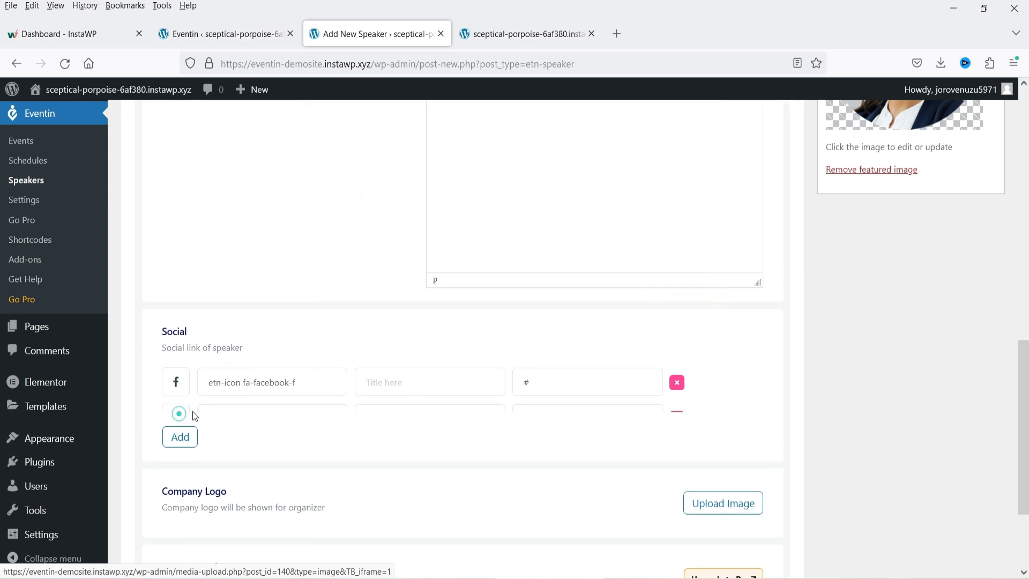
left_click(175, 418)
left_click(418, 237)
left_click(663, 325)
left_click(568, 420)
type("#")
- Set the calendar illustration as the company logo and publish the speaker
scroll(427, 416, "down", 3)
left_click(732, 376)
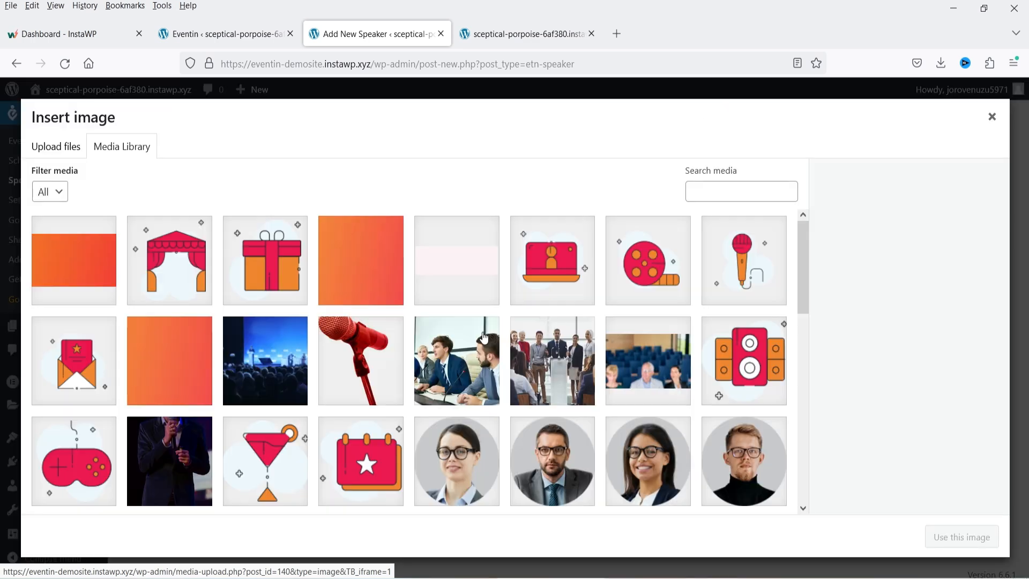
left_click(386, 429)
left_click(971, 542)
left_click(976, 411)
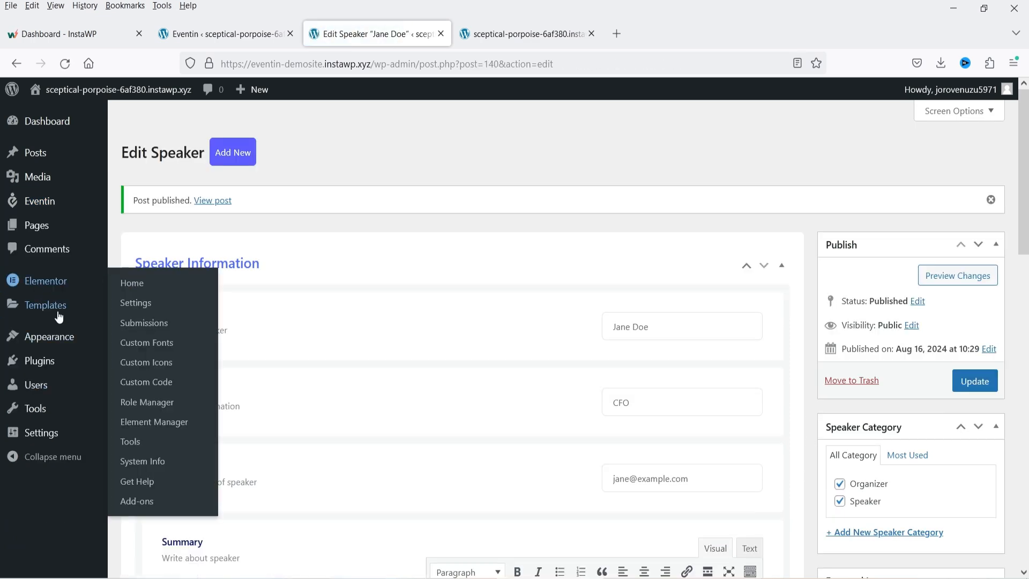
- Return to the schedules list and open Website Design Tutorial for editing
mouse_move(62, 301)
mouse_move(40, 201)
left_click(73, 241)
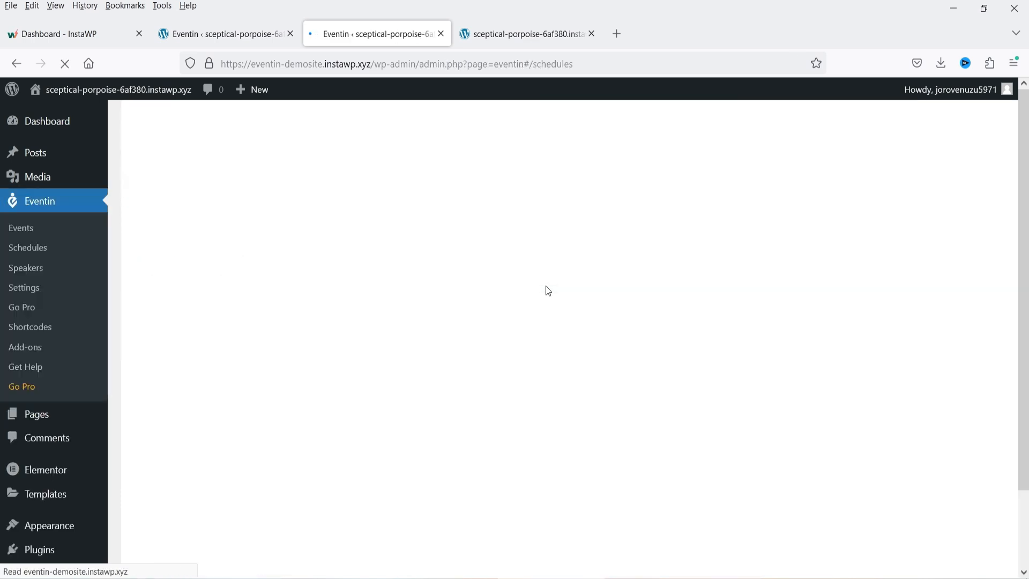
scroll(545, 287, "down", 2)
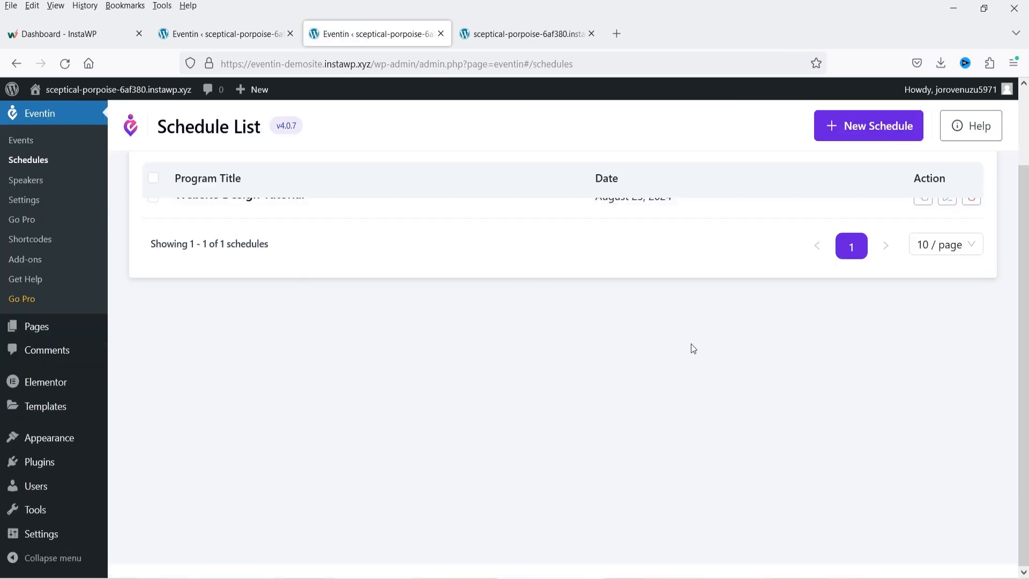
scroll(692, 346, "up", 2)
left_click(948, 286)
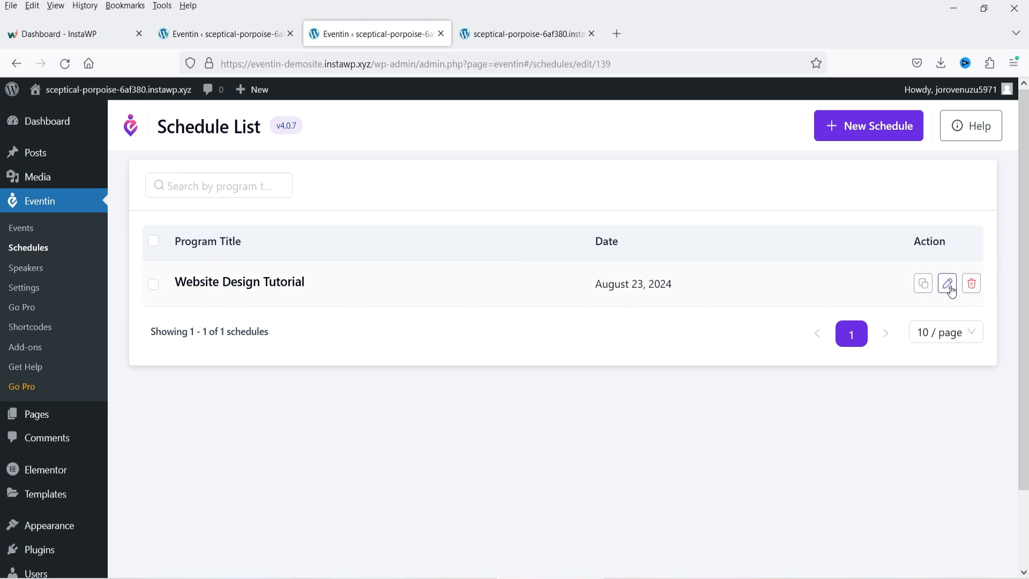
scroll(536, 354, "down", 2)
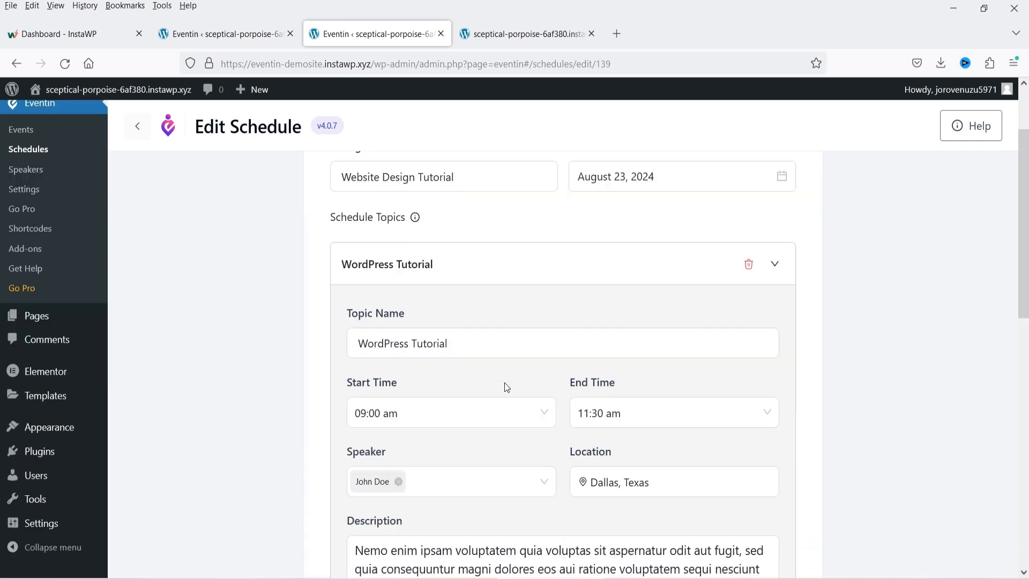
scroll(507, 387, "down", 2)
scroll(397, 330, "up", 2)
- Swap WooCommerce Tutorial's CEO speaker for the CFO speaker and update the schedule
left_click(776, 292)
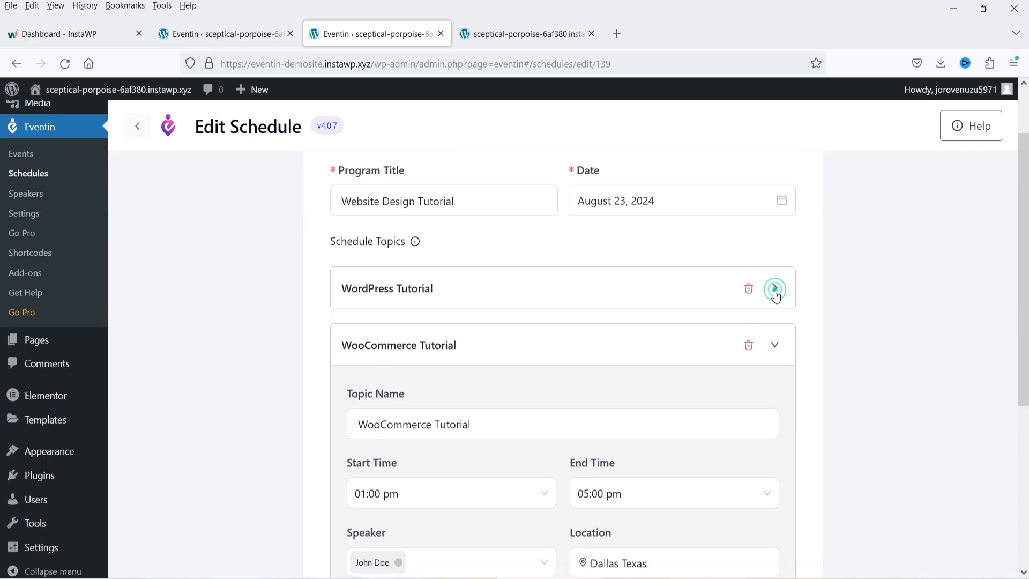
scroll(767, 370, "down", 4)
left_click(428, 338)
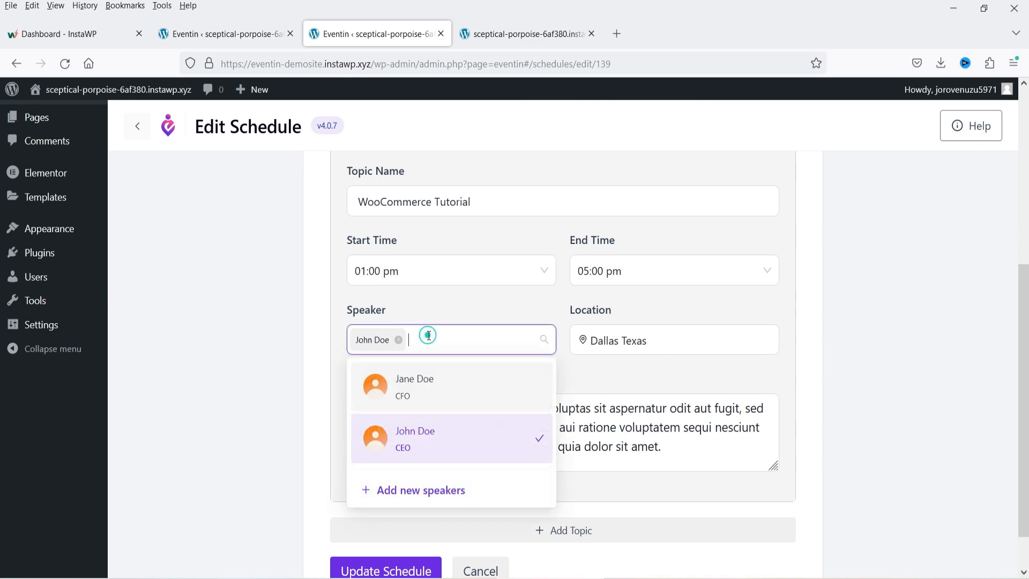
left_click(432, 397)
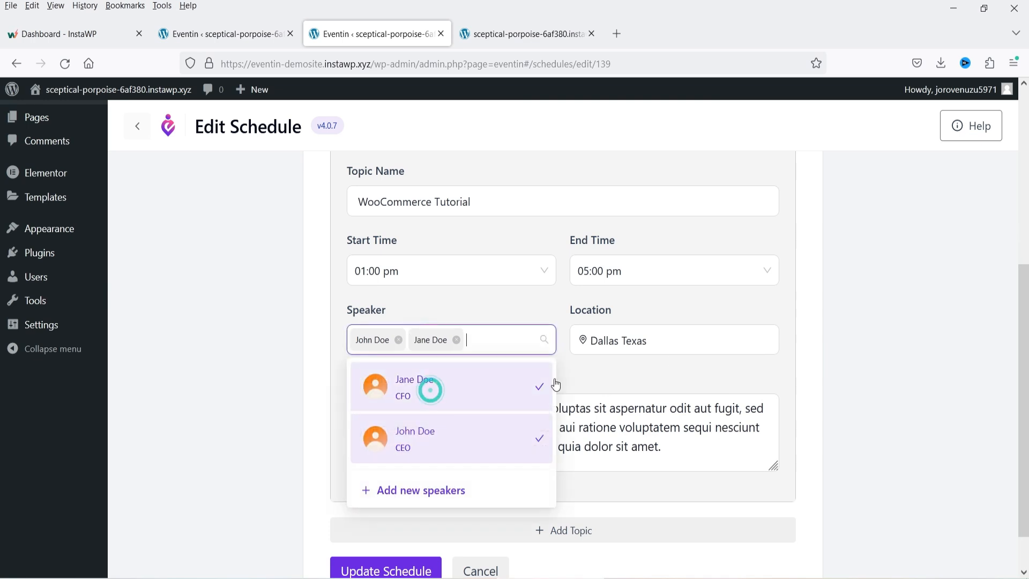
left_click(398, 339)
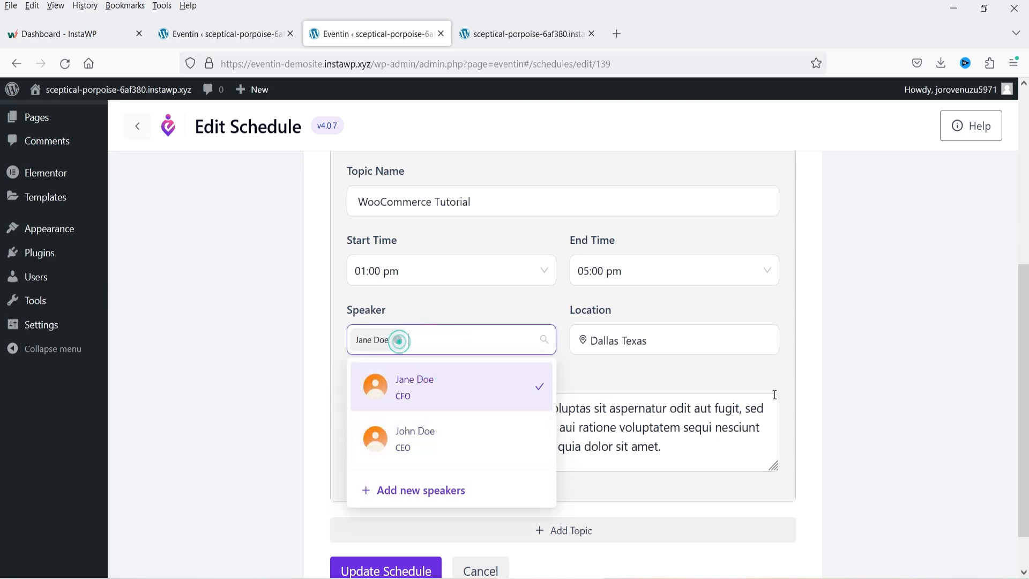
left_click(903, 340)
scroll(909, 381, "up", 5)
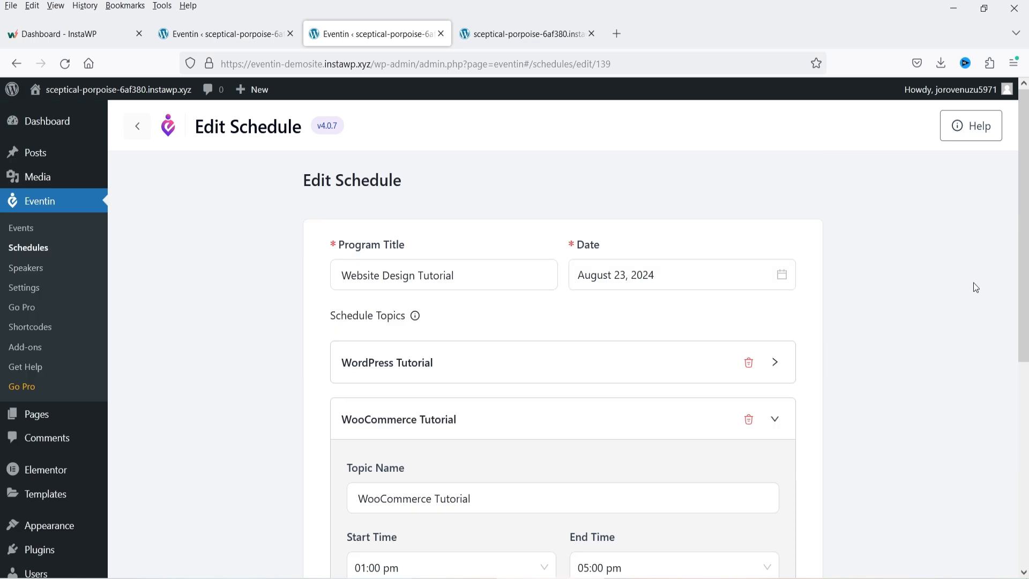
scroll(928, 333, "down", 6)
left_click(373, 514)
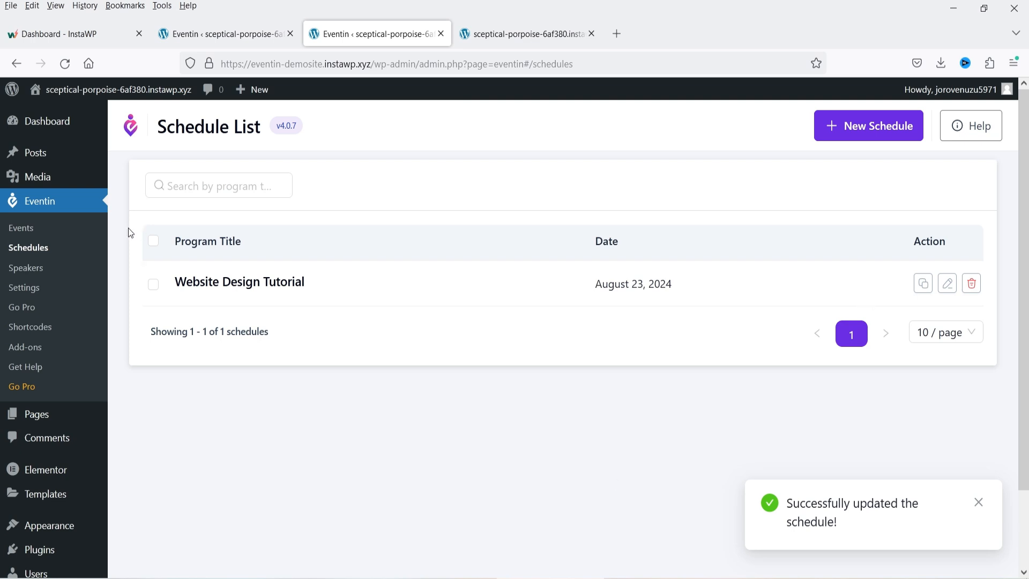
- Start a new event titled 'Website Design Program'
left_click(16, 228)
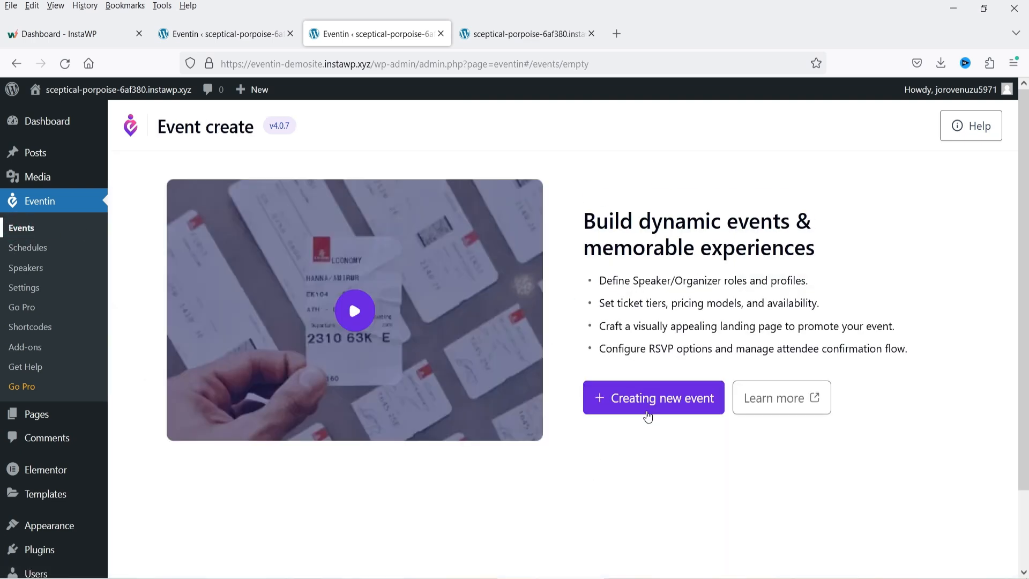
left_click(648, 415)
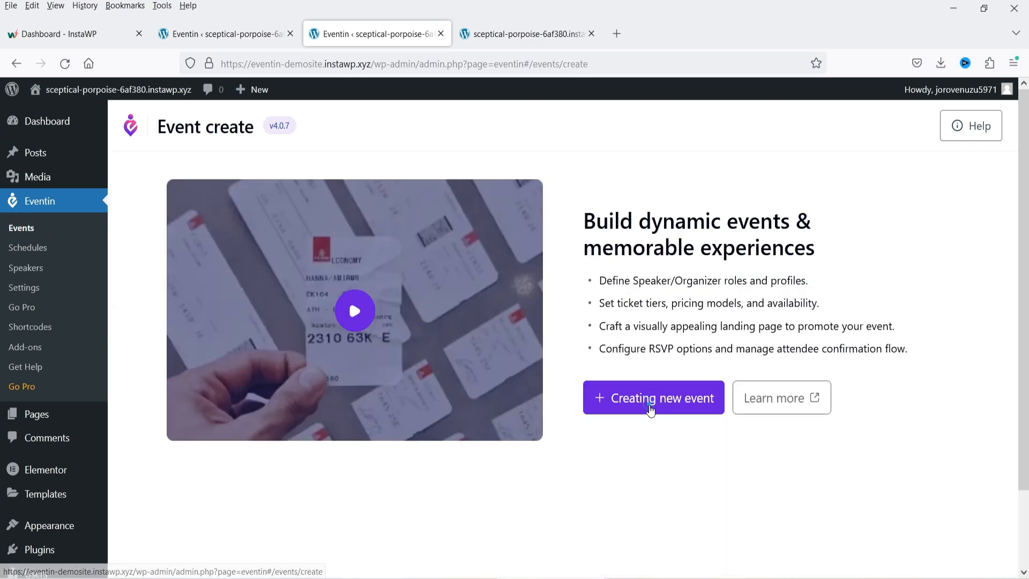
left_click(477, 327)
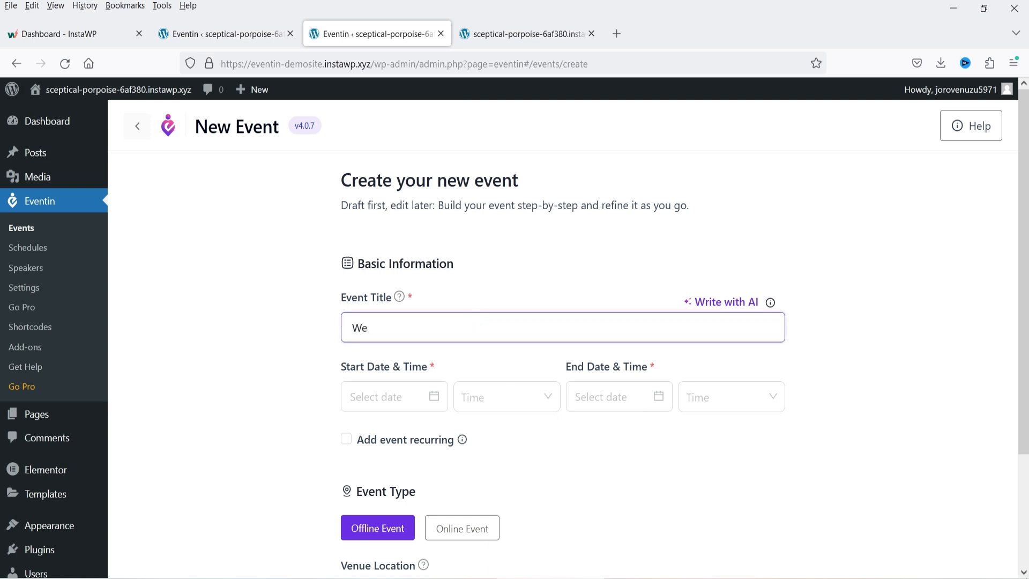
type("Website Design Program")
- Schedule the event for August 23, 2024, from 09:00 am to 05:00 pm
scroll(281, 343, "down", 3)
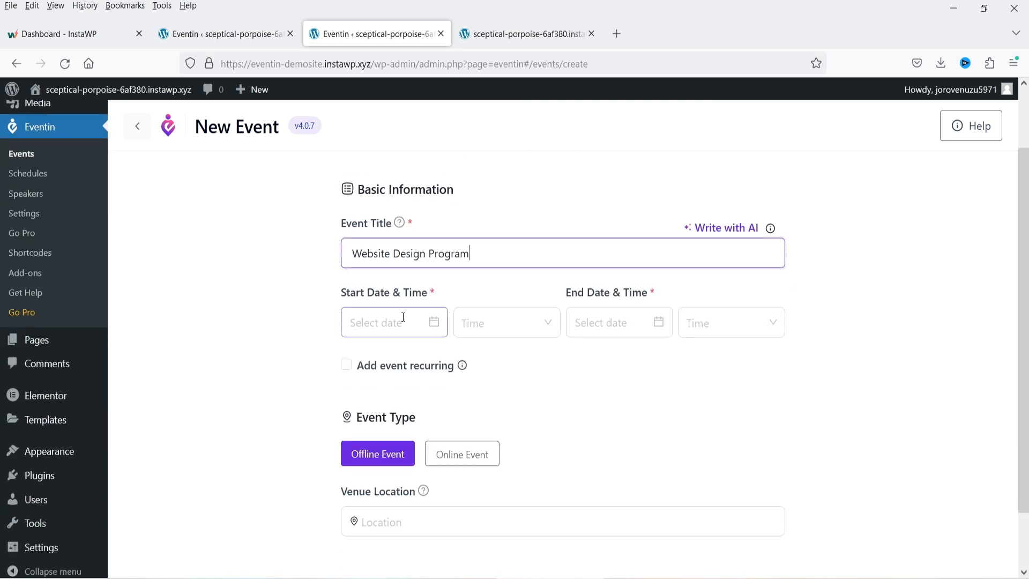
left_click(404, 322)
left_click(485, 490)
left_click(493, 323)
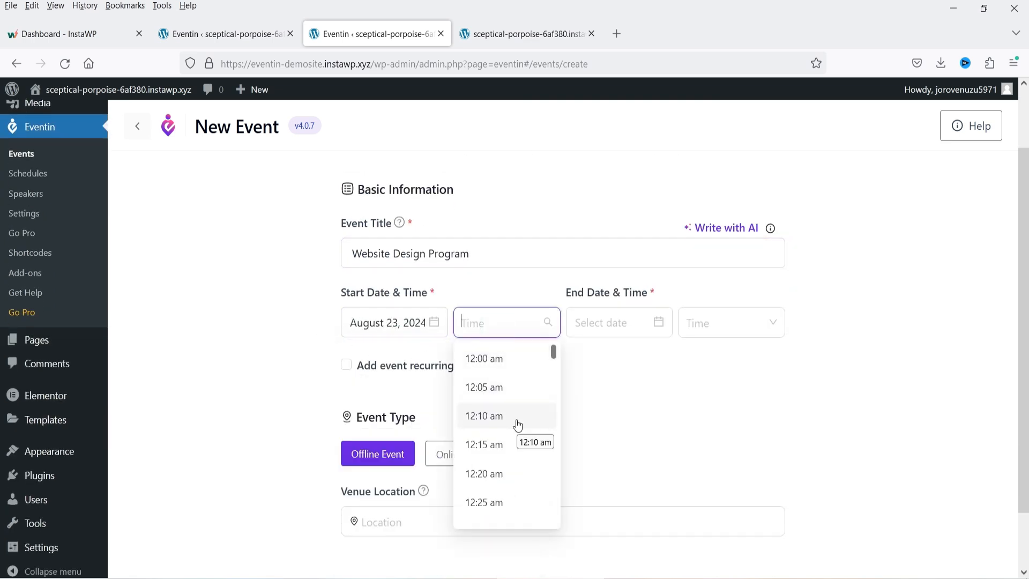
type("9:00")
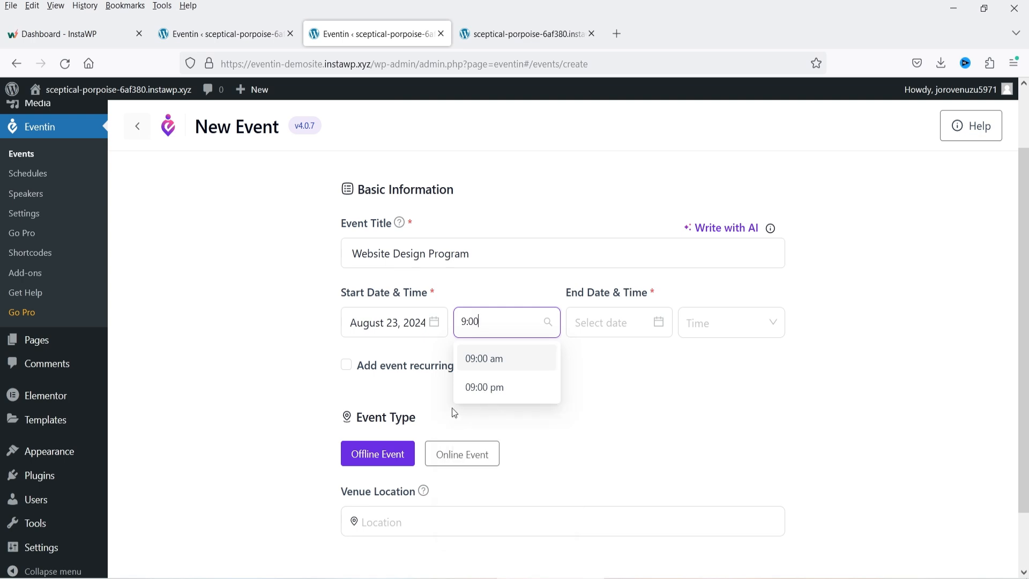
left_click(483, 359)
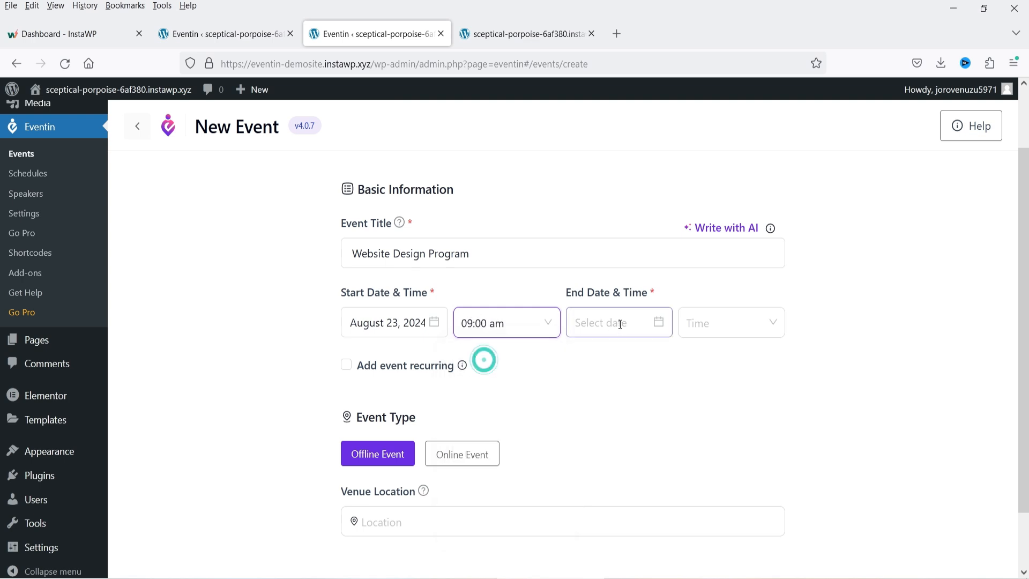
left_click(615, 323)
left_click(709, 488)
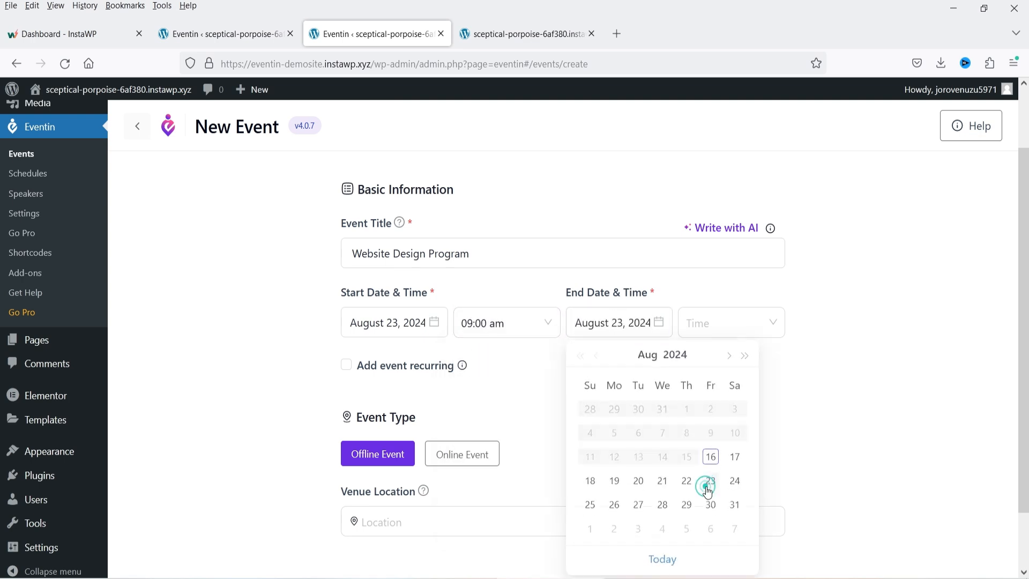
left_click(740, 320)
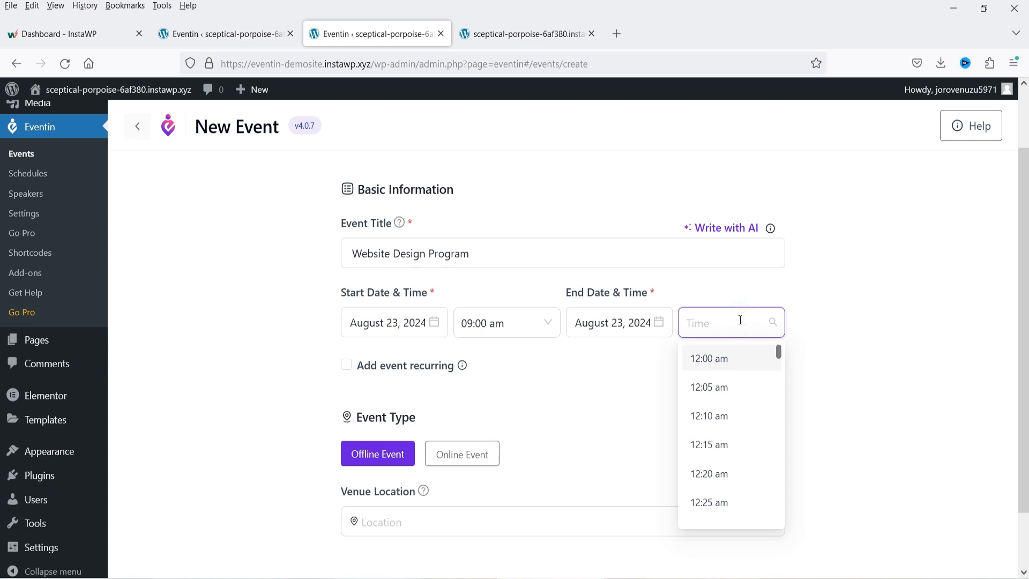
type("5:00")
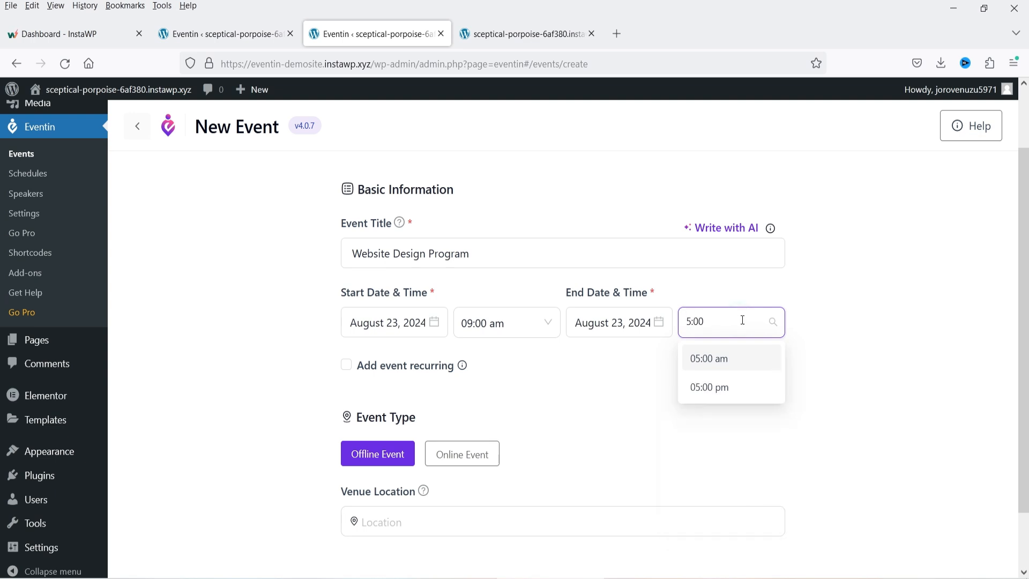
left_click(714, 391)
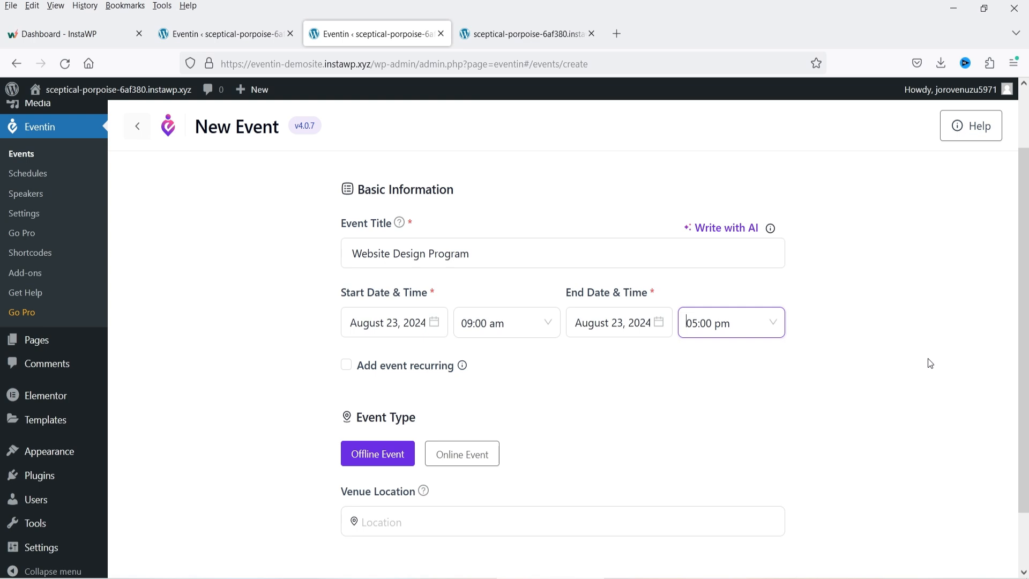
- Leave recurring off, set Dallas, Texas as the venue, and create the event
mouse_move(464, 370)
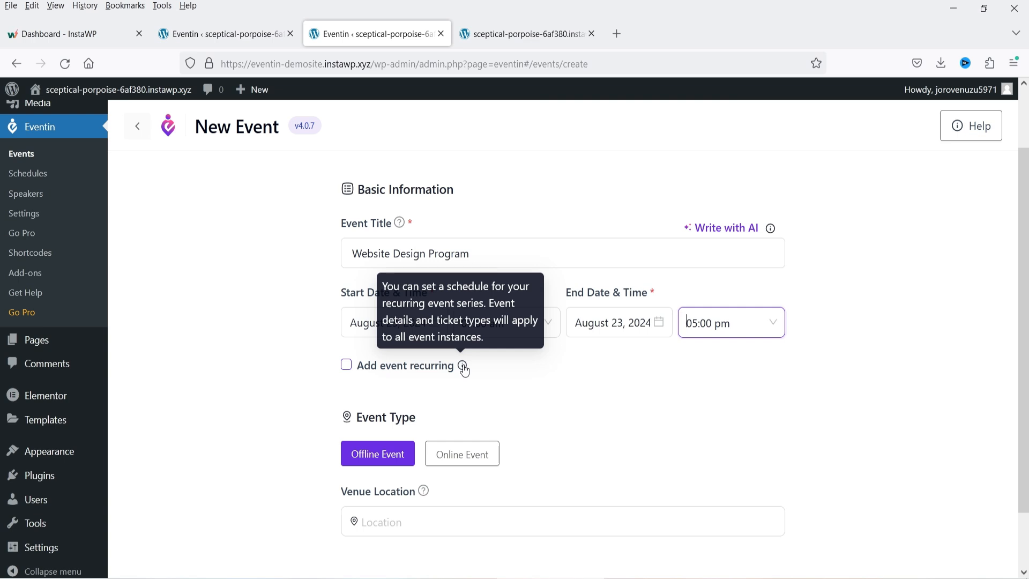
left_click(346, 365)
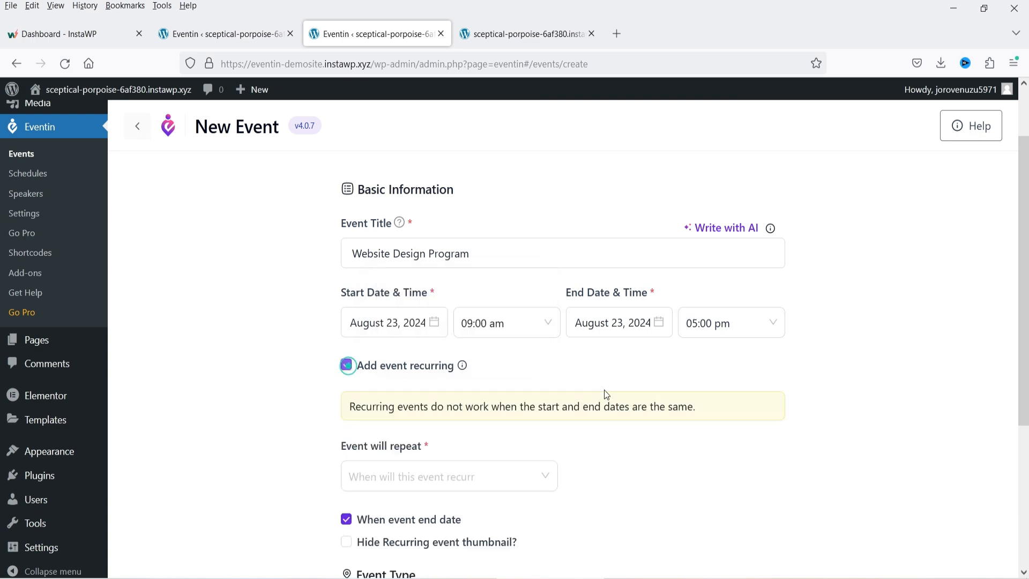
scroll(429, 446, "down", 3)
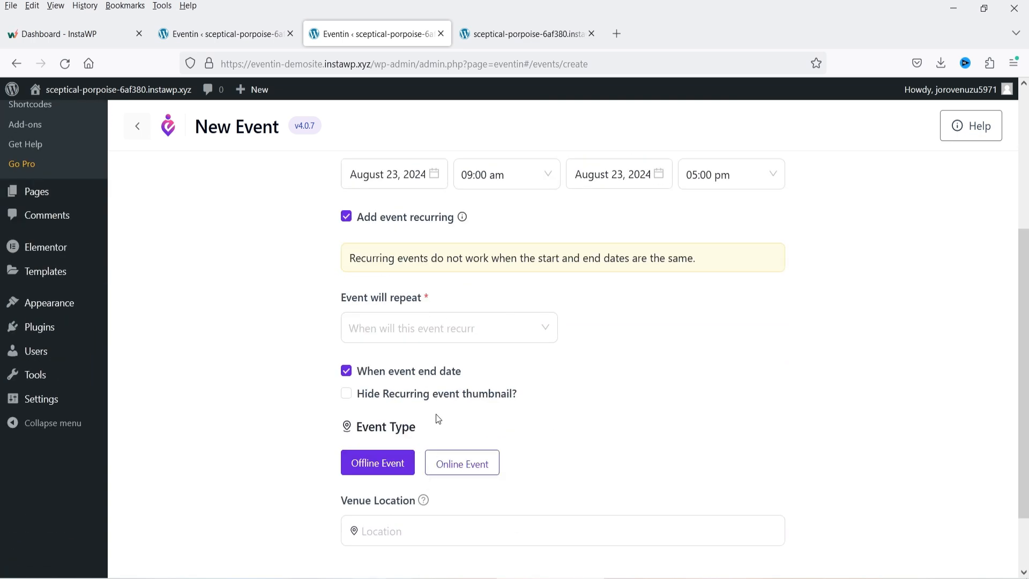
left_click(347, 212)
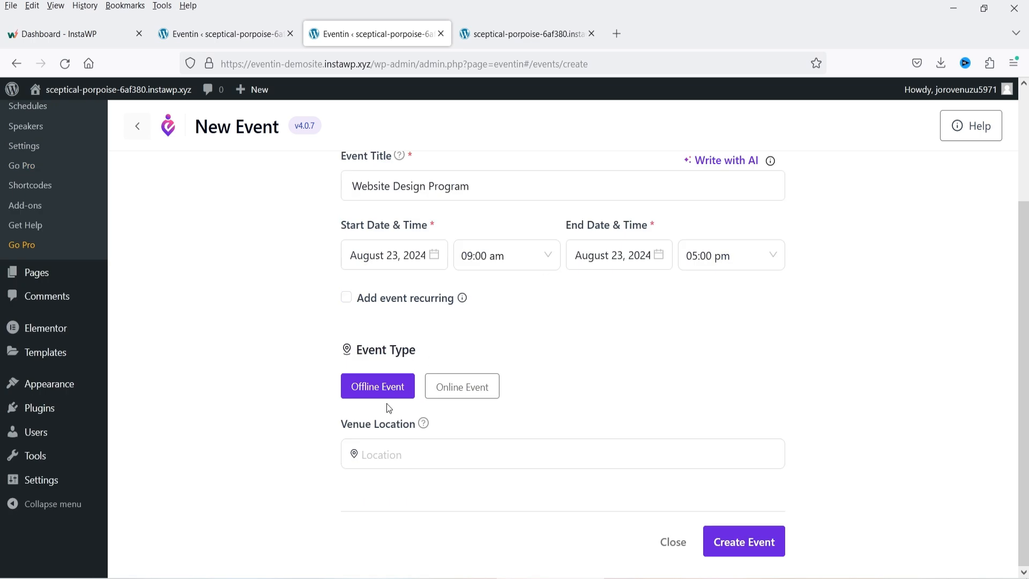
left_click(403, 455)
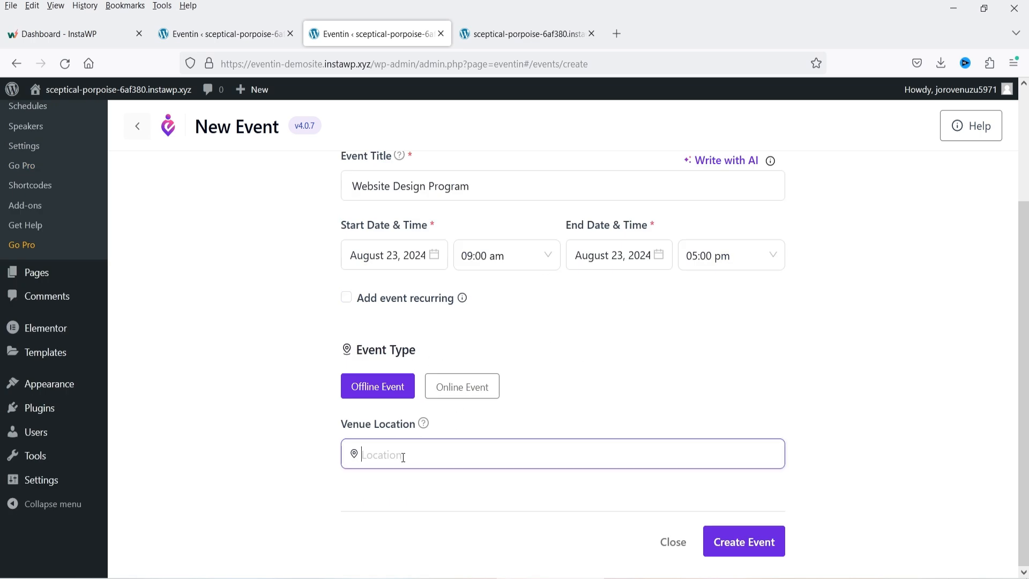
type("Da")
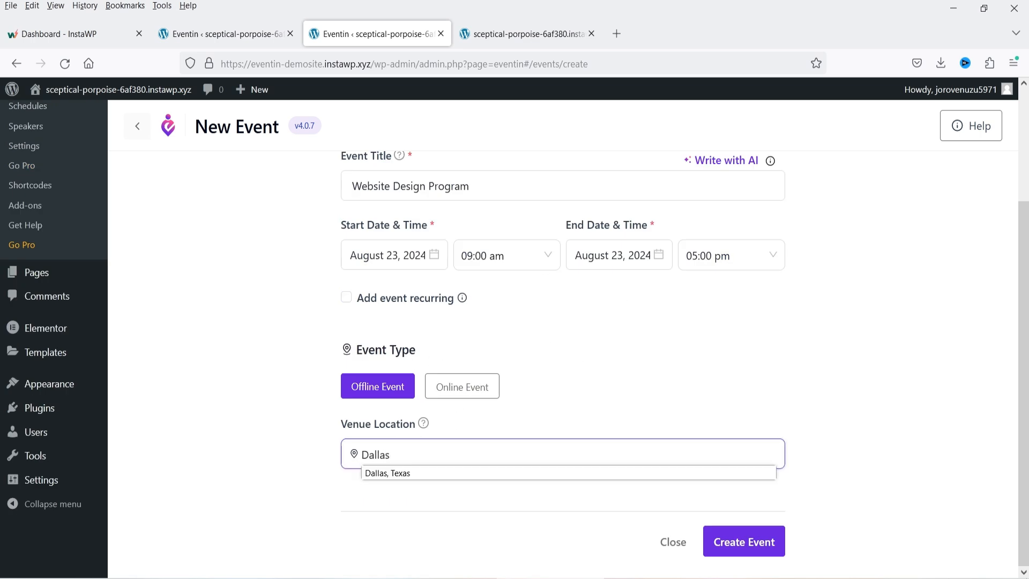
type("llas")
left_click(390, 474)
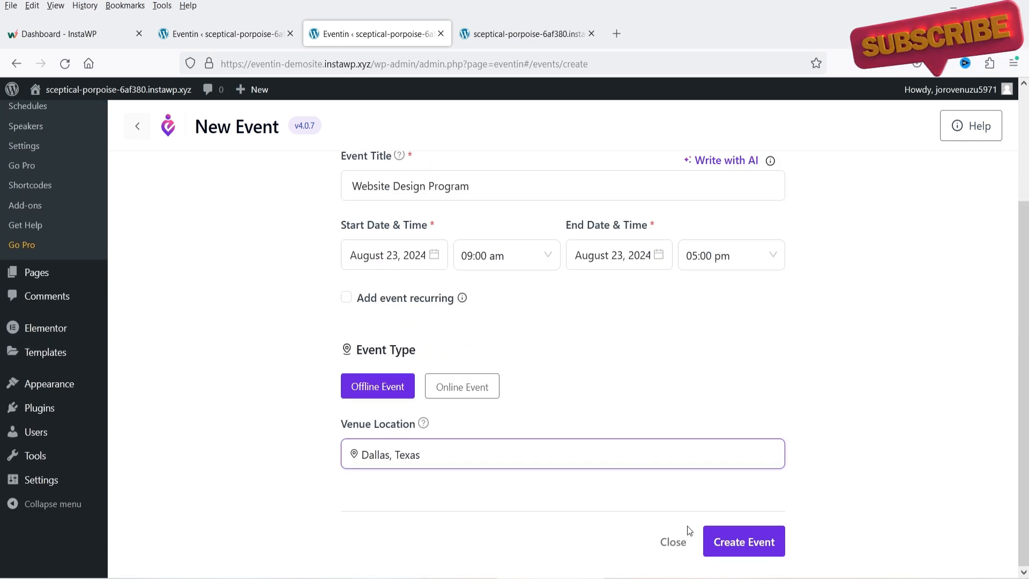
left_click(789, 469)
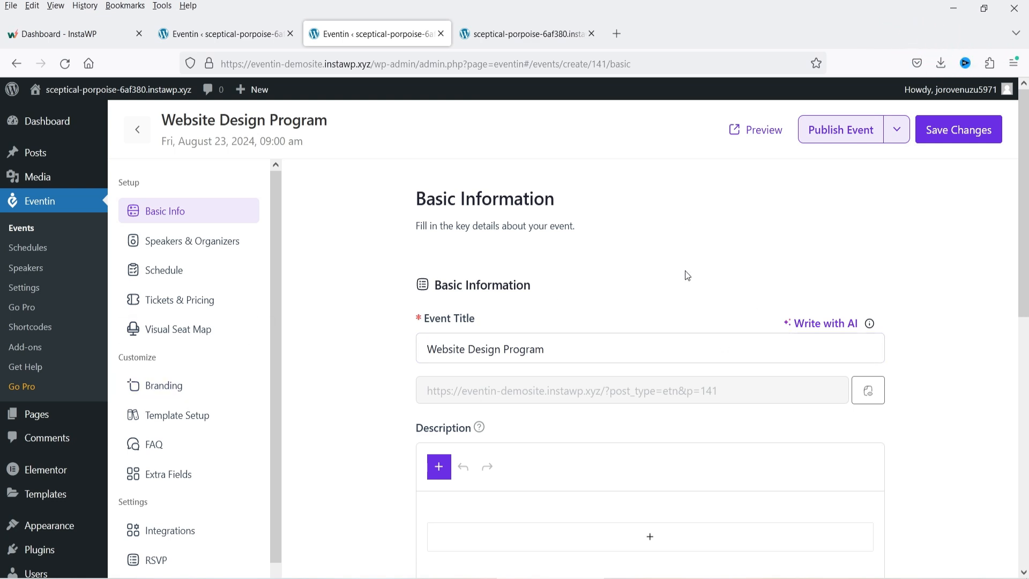
- Add the heading 'Learn the basics of Website Design' to the event description
scroll(1016, 339, "down", 4)
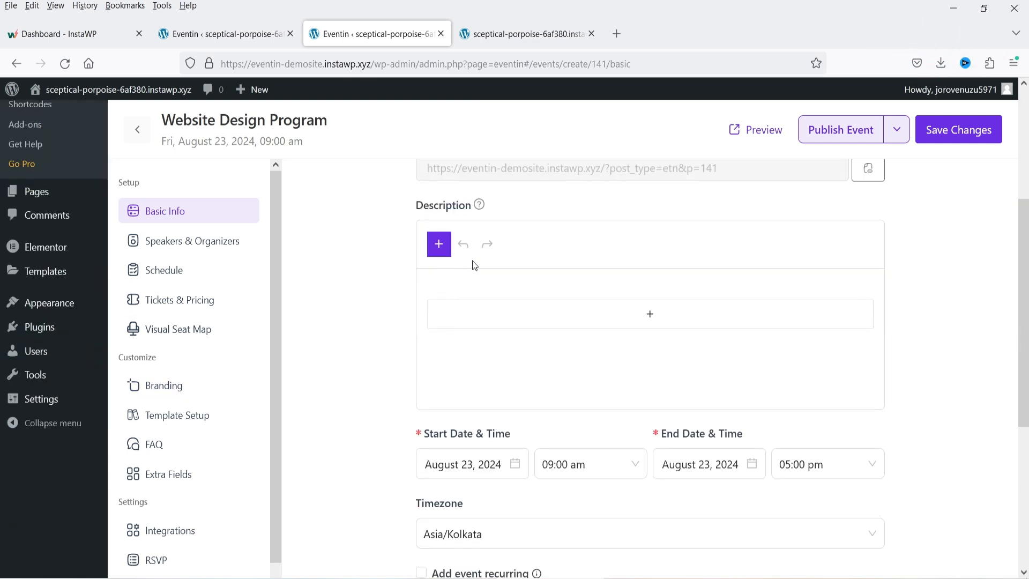
left_click(650, 317)
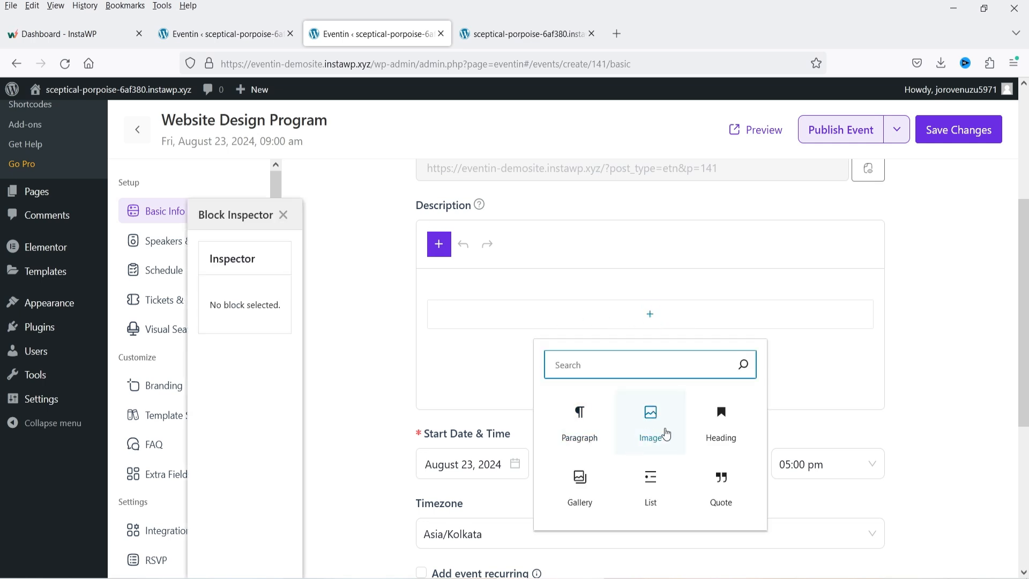
left_click(721, 424)
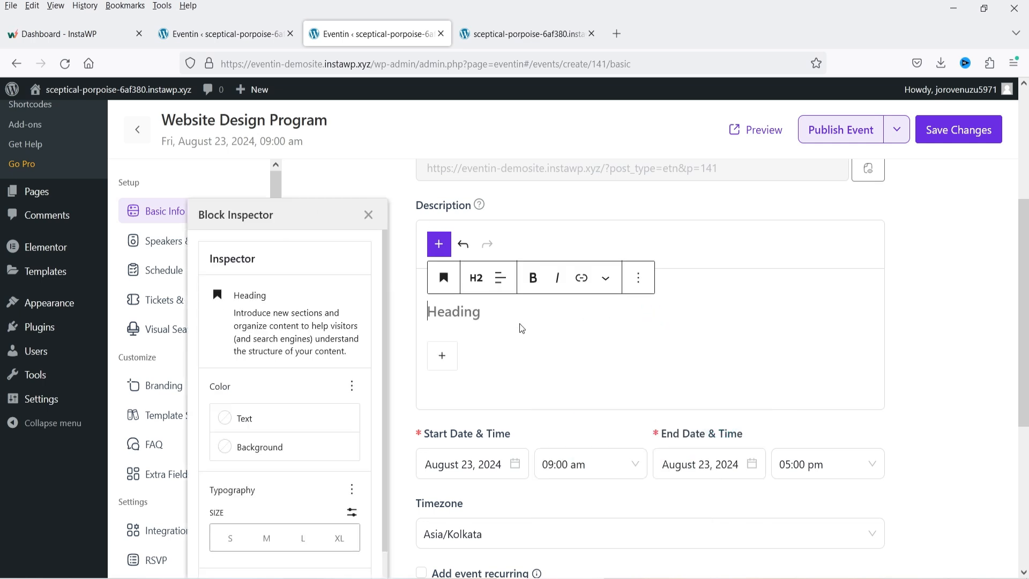
type("Learn the basics of Website Design")
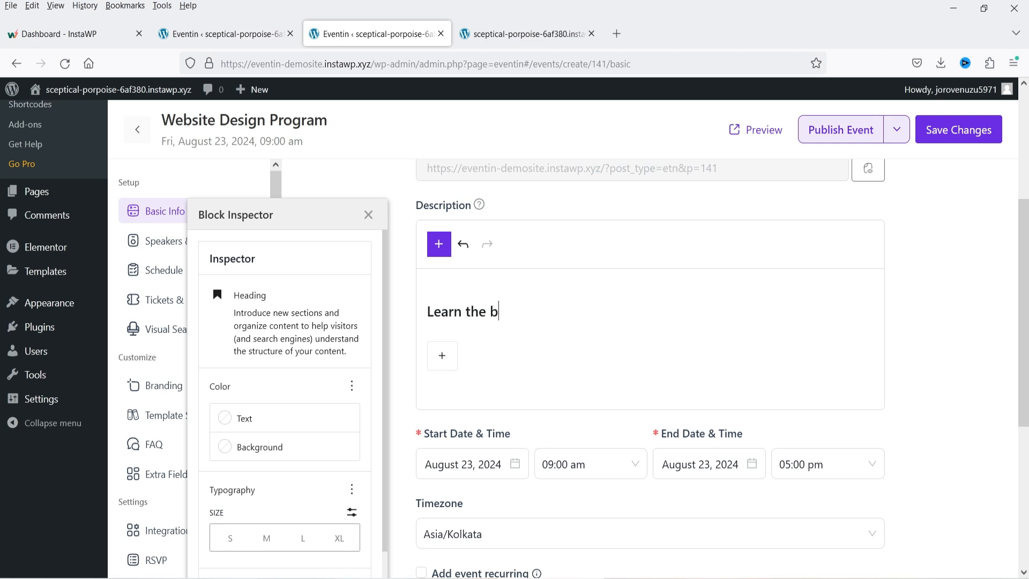
- Insert the conference-table meeting photo from the Media Library below the heading
left_click(444, 358)
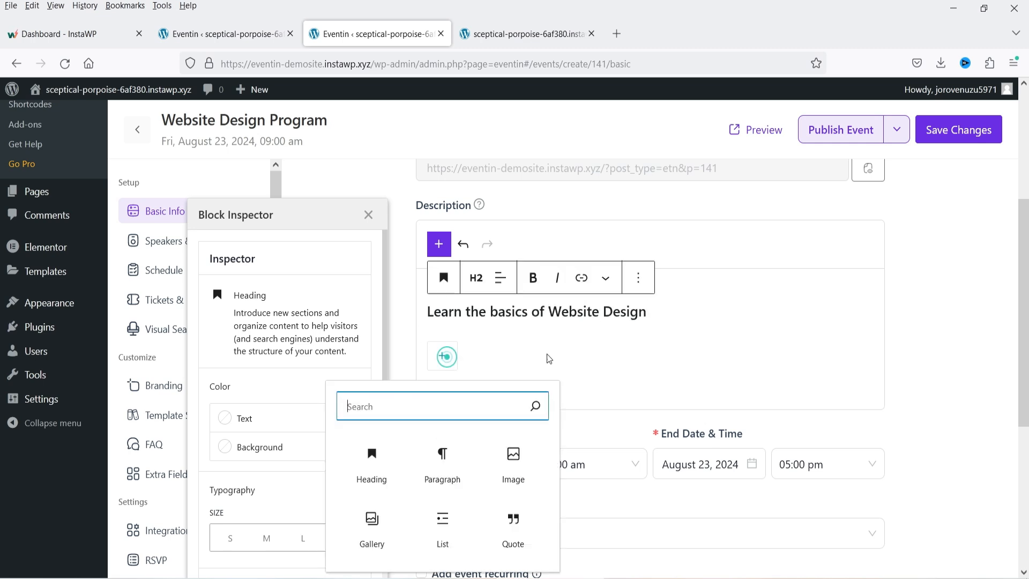
left_click(514, 457)
left_click(532, 433)
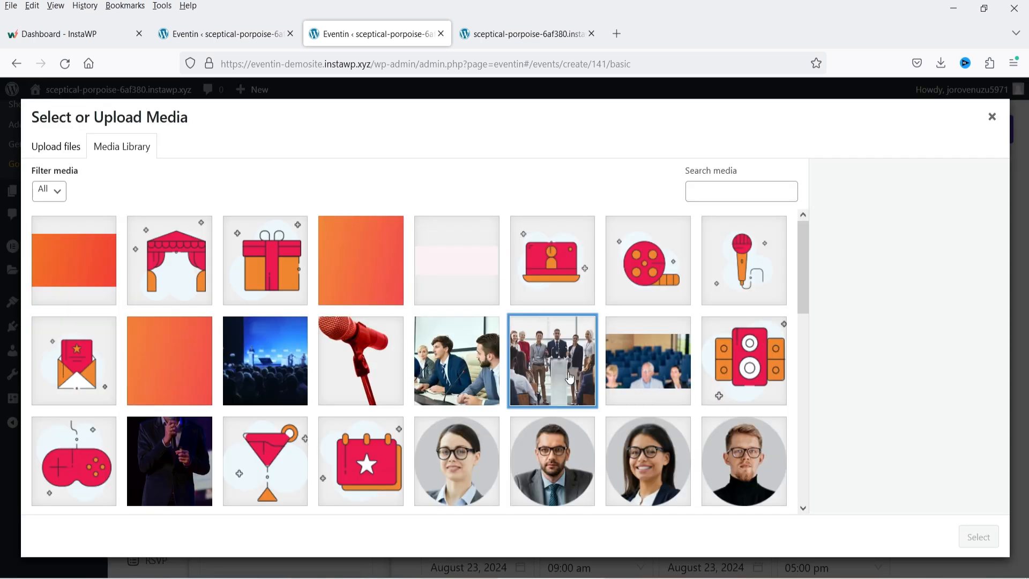
left_click(570, 379)
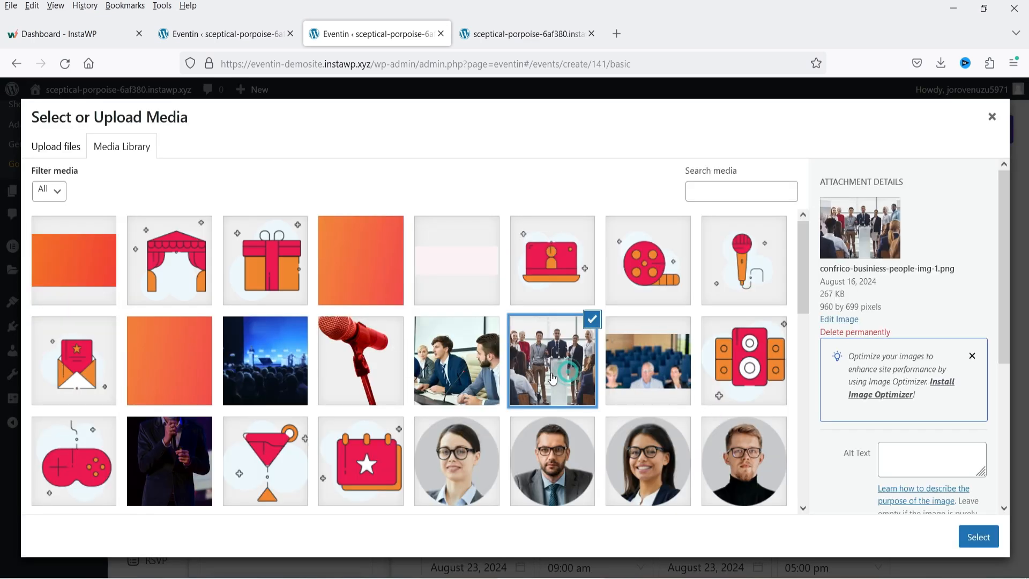
left_click(471, 360)
left_click(965, 535)
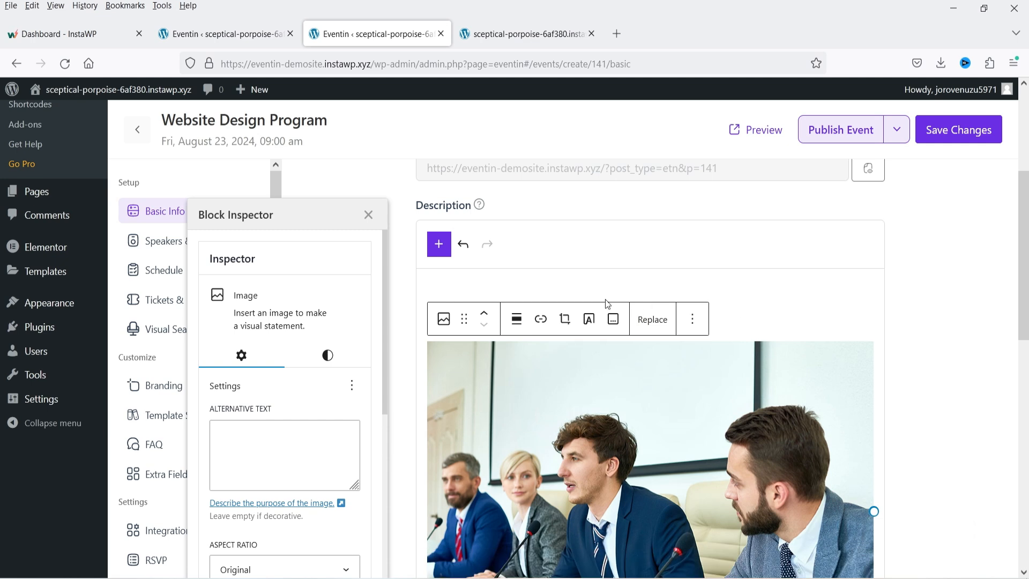
- Add a paragraph of lorem-ipsum placeholder text under the photo
scroll(606, 299, "down", 3)
scroll(670, 311, "down", 4)
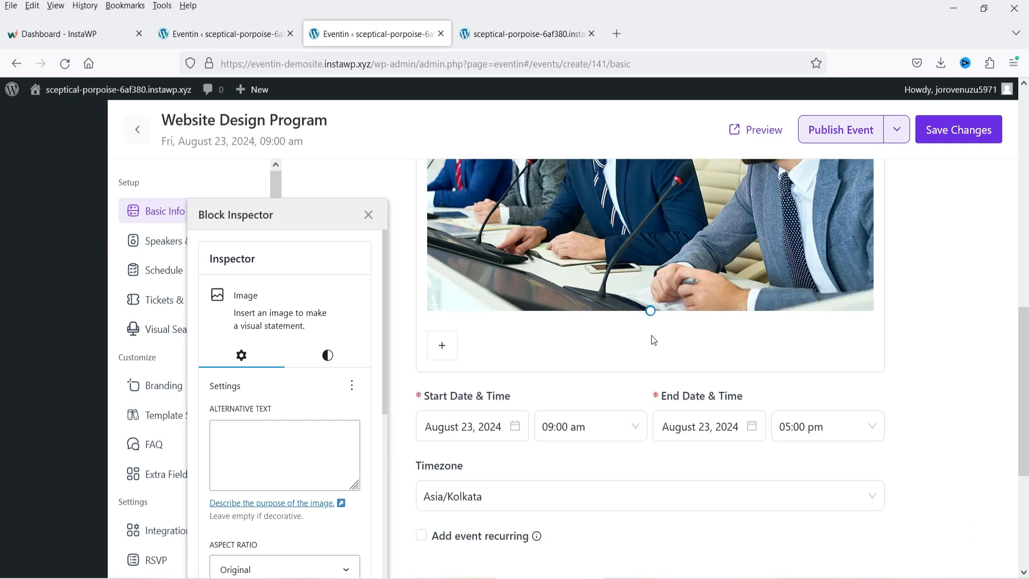
left_click(444, 349)
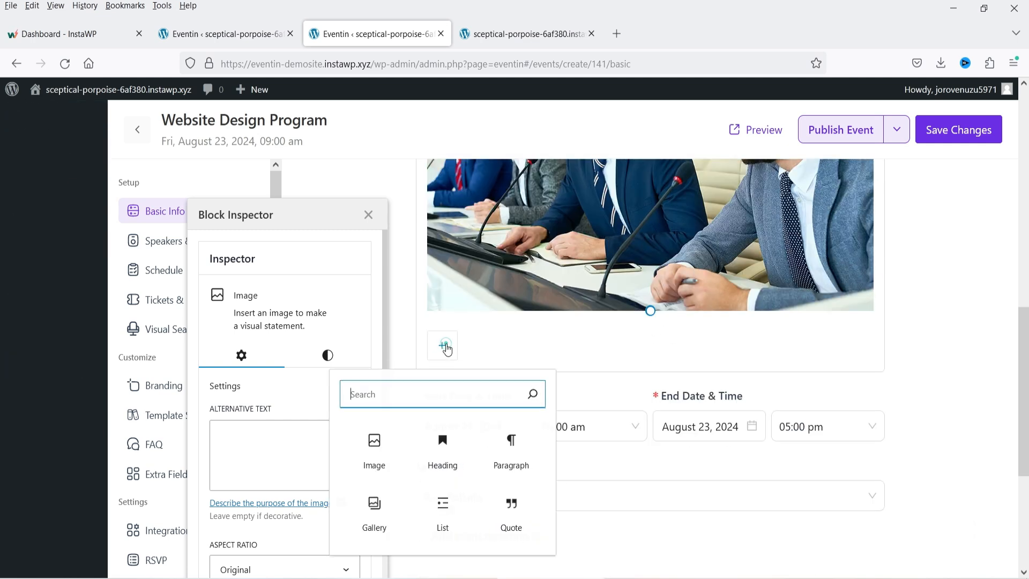
left_click(519, 451)
type("Nemo enim ipsam voluptatem quia voluptas sit aspernatur odit aut fugit, sed quia consequuntur magni dolores eos qui ratione voluptatem sequi nesciunt neque porro quisquam dolorem ipsum quia dolor sit amet. Nemo enim ipsam voluptatem quia voluptas sit aspernatur odit aut fugit, sed quia consequuntur magni dolores eos qui ratione voluptatem sequi nesciunt neque porro quisquam dolorem ipsum quia dolor sit amet.")
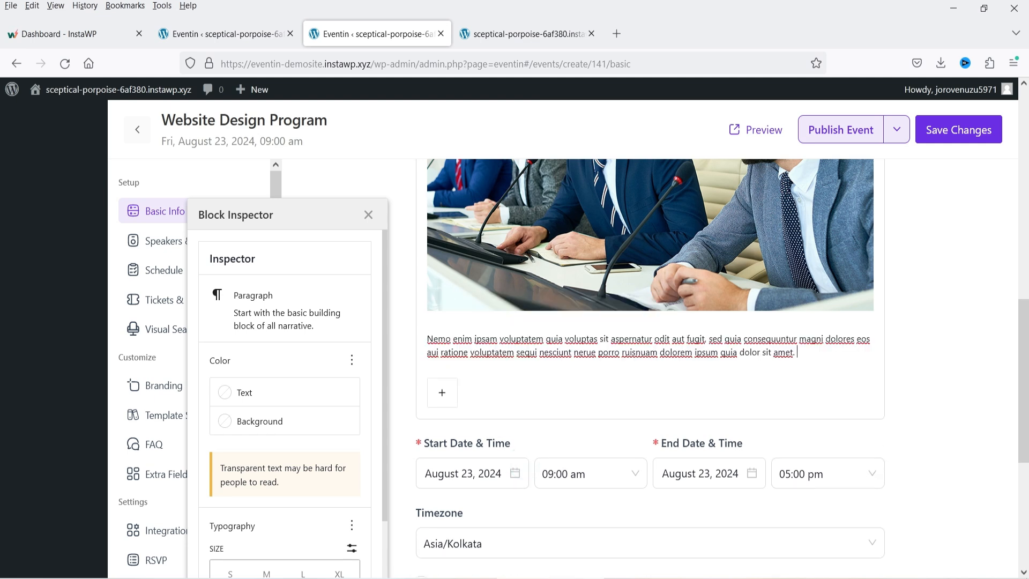
type("Nemo enim ipsam voluptatem quia voluptas sit aspernatur odit aut fugit, sed quia consequuntur magni dolores eos aui ratione voluptatem sequi nesciunt nerue porro ruisnuam dolorem ipsum quia dolor sit amet.")
left_click(442, 447)
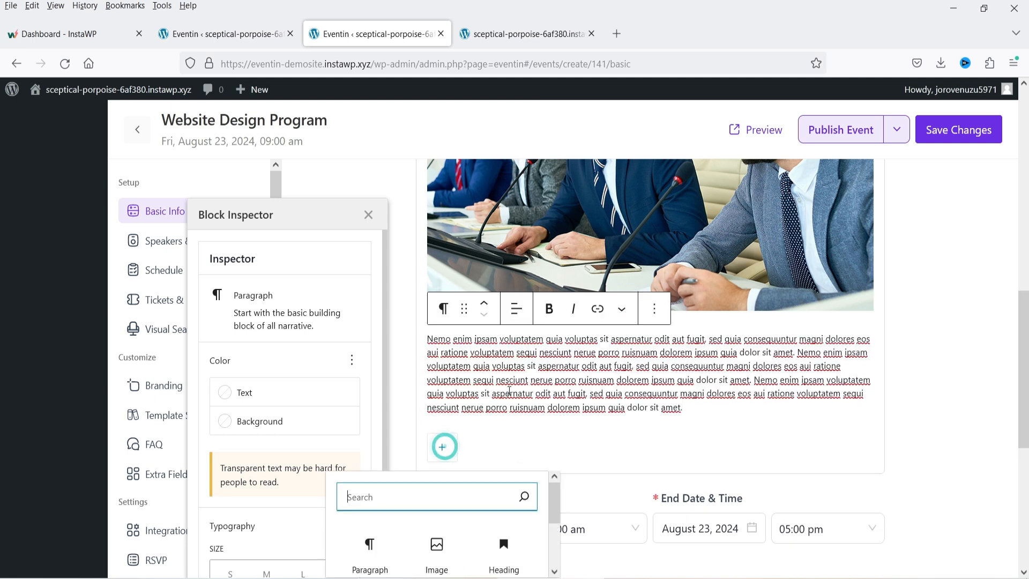
scroll(484, 449, "down", 5)
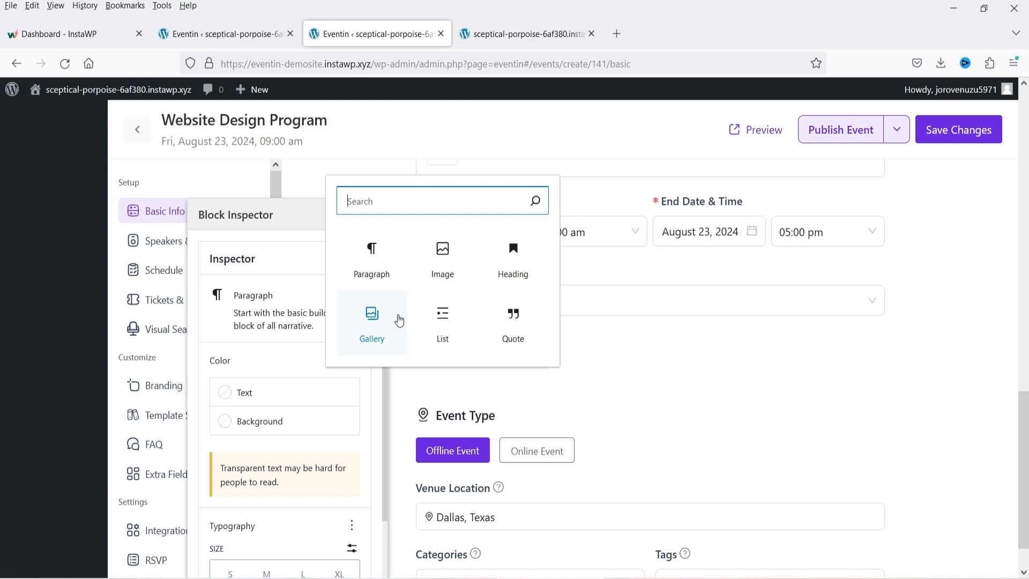
left_click(633, 267)
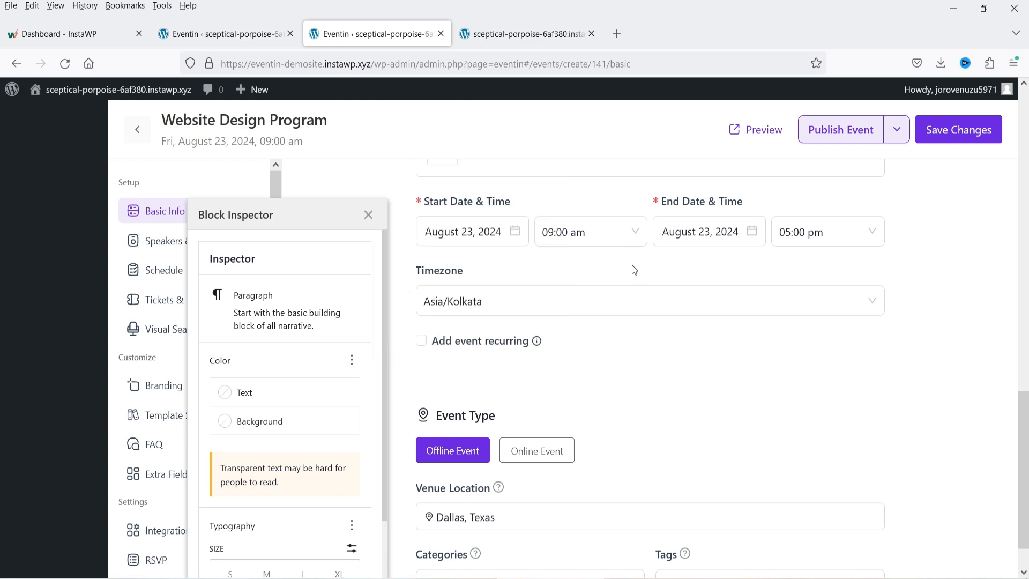
left_click(369, 214)
scroll(683, 343, "up", 8)
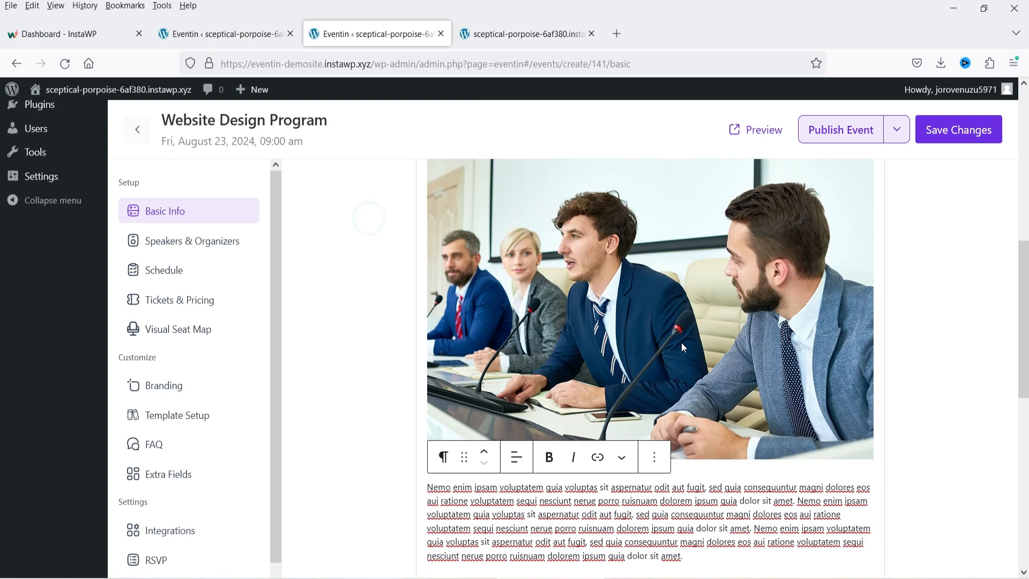
scroll(625, 292, "down", 4)
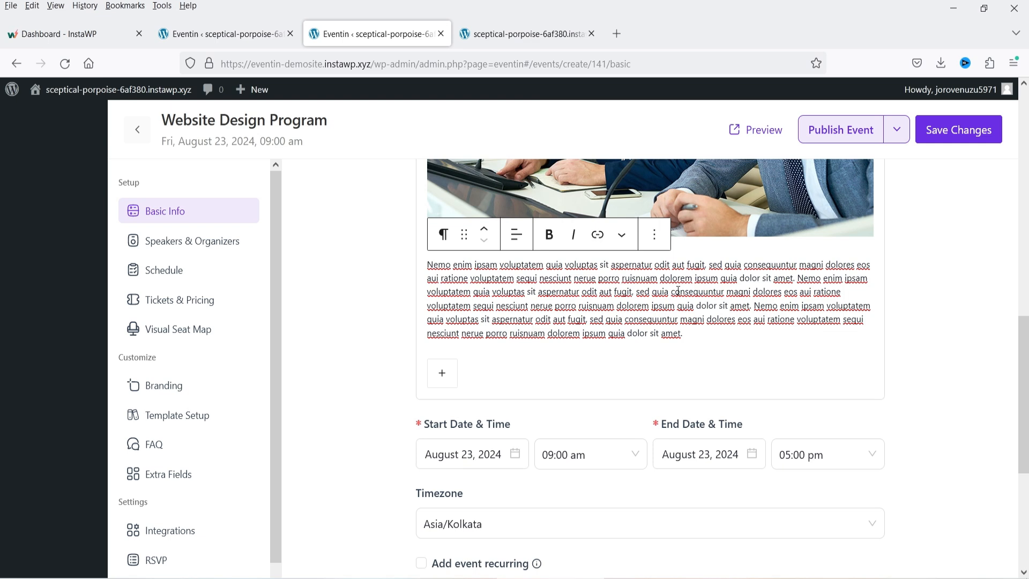
scroll(678, 290, "down", 4)
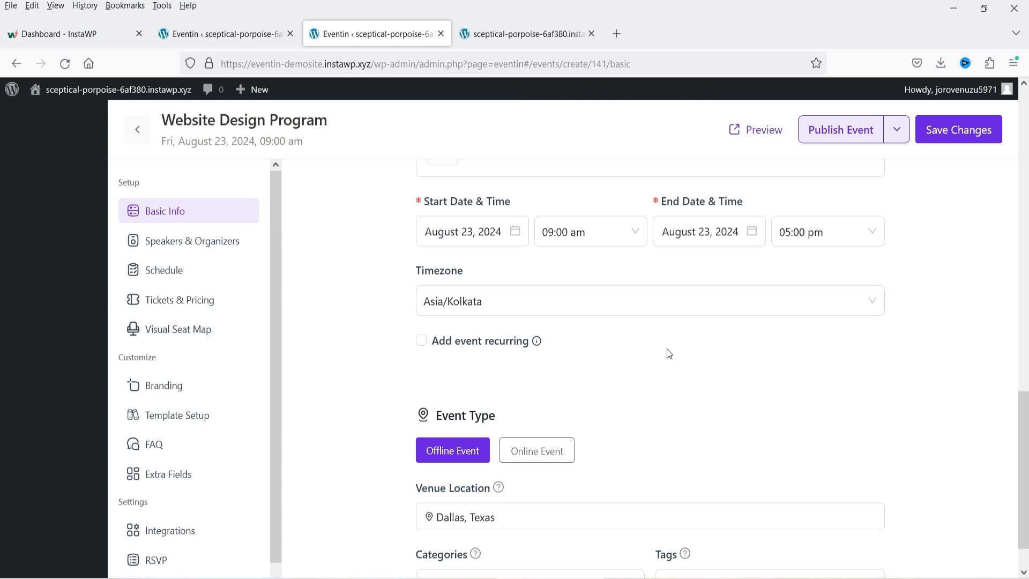
- Leave the category empty, save the event, and show its Speakers & Organizers section
scroll(680, 336, "down", 1)
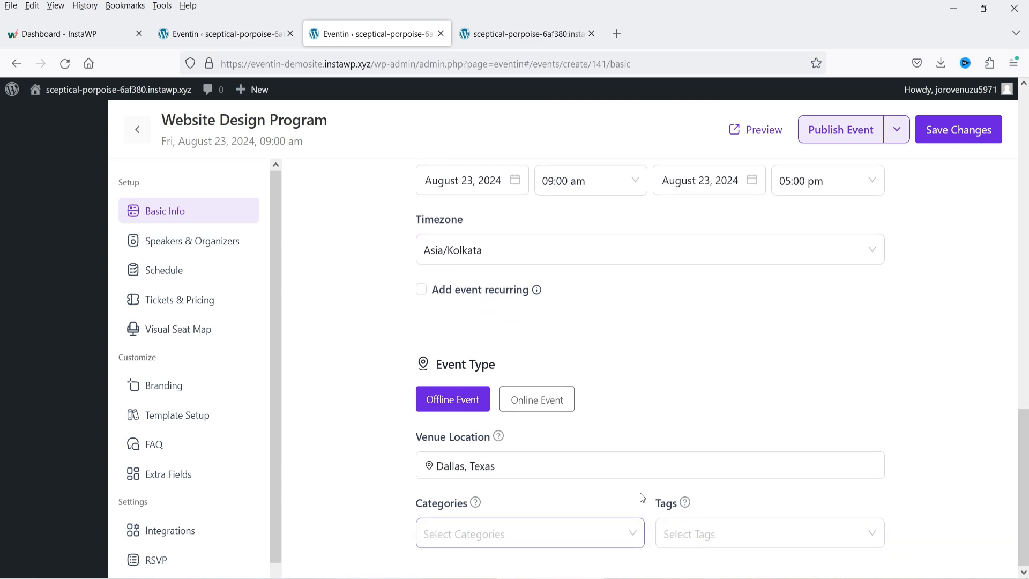
left_click(482, 533)
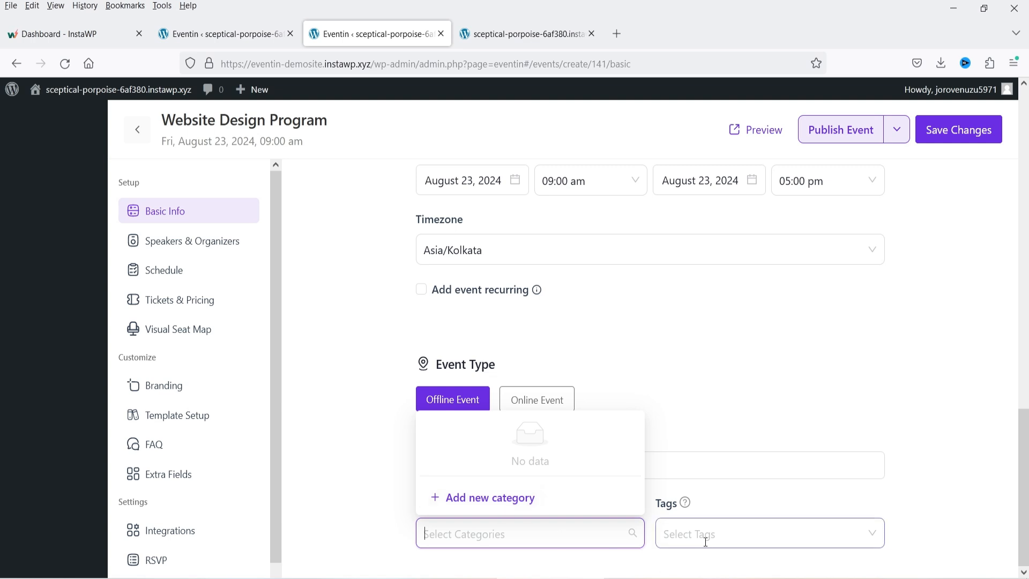
left_click(346, 403)
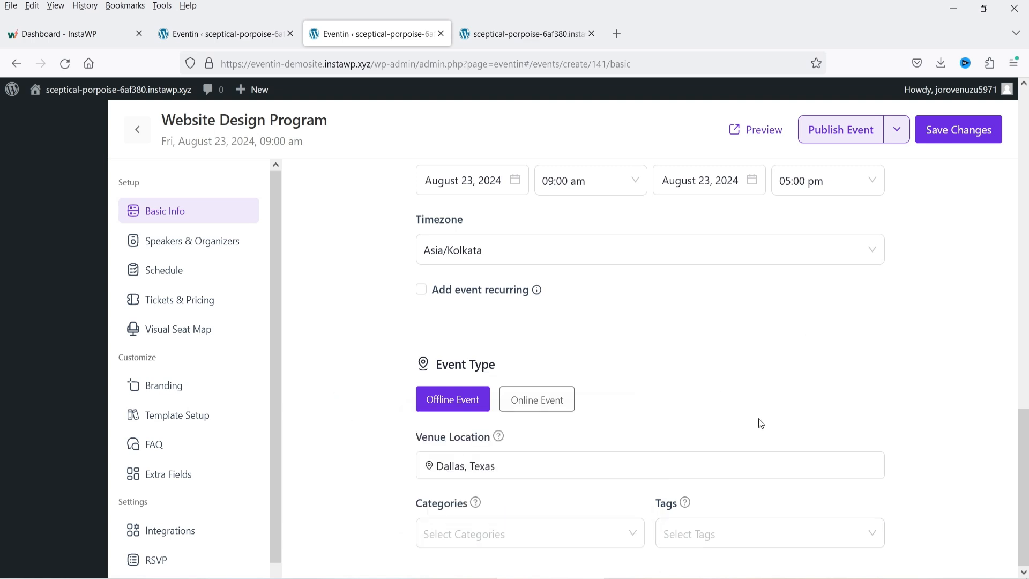
left_click(977, 140)
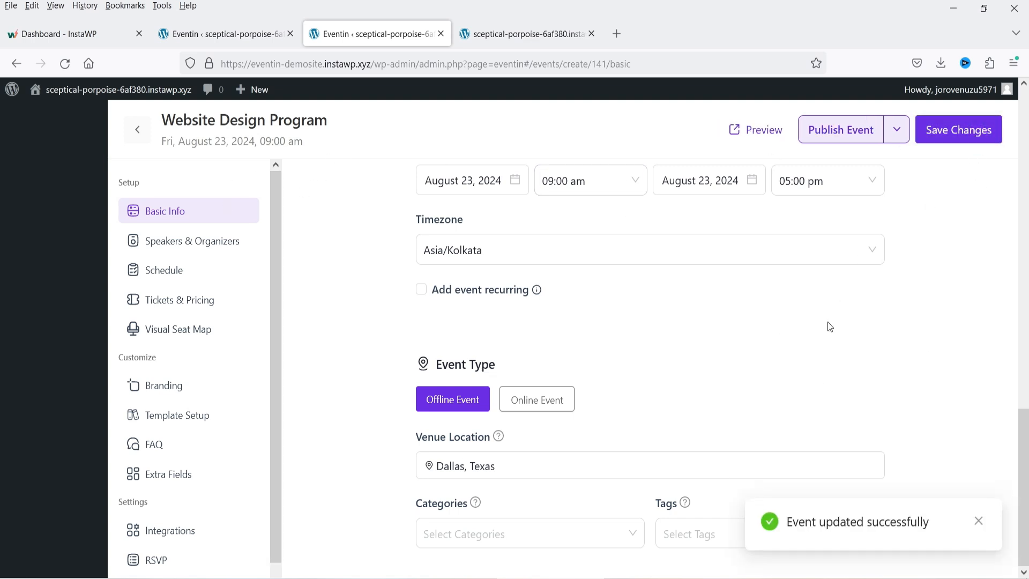
left_click(162, 252)
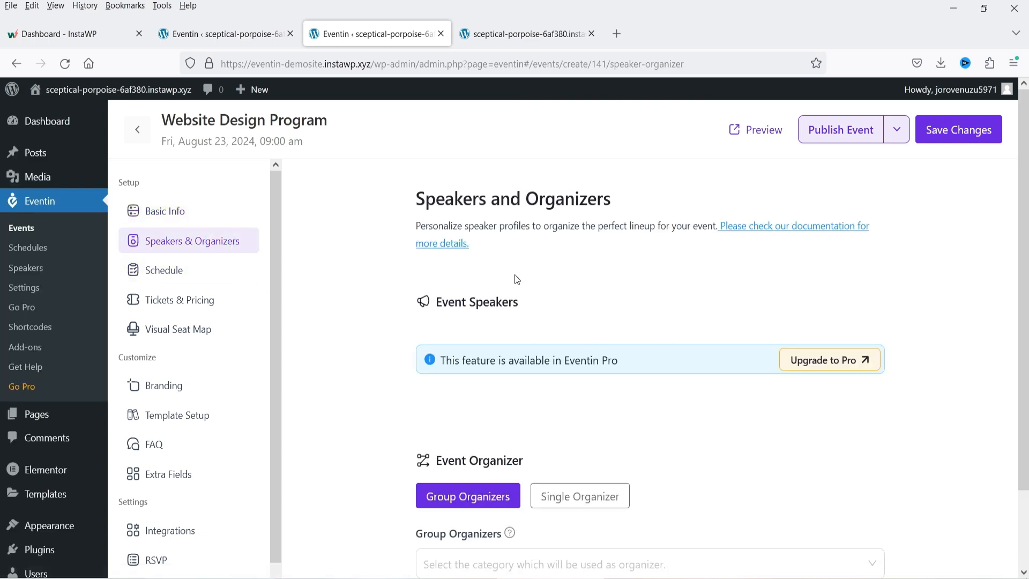
- Set Single Organizer with the CEO and CFO, save, and show the Schedule section
scroll(839, 321, "down", 2)
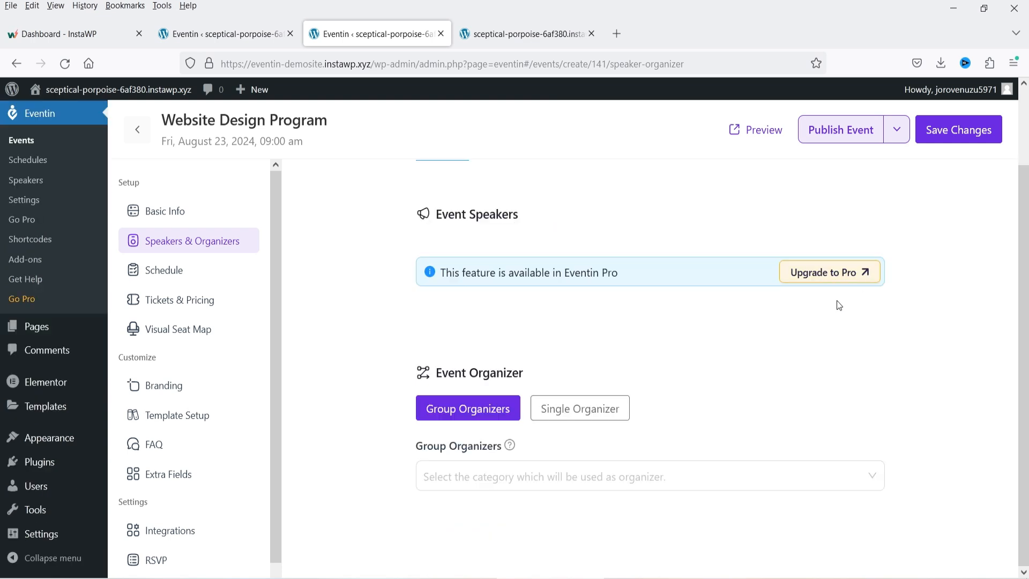
left_click(580, 418)
left_click(480, 475)
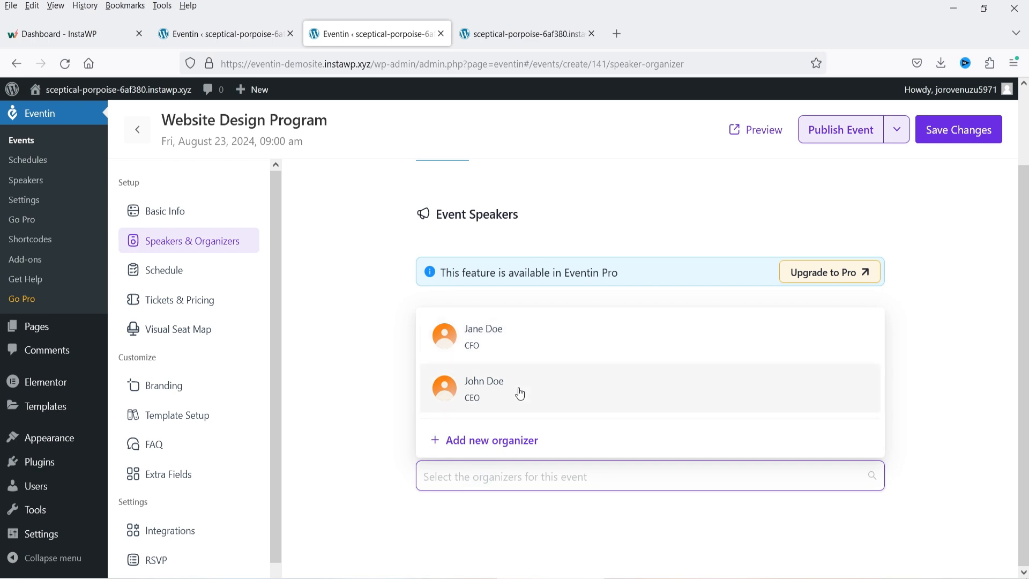
left_click(518, 391)
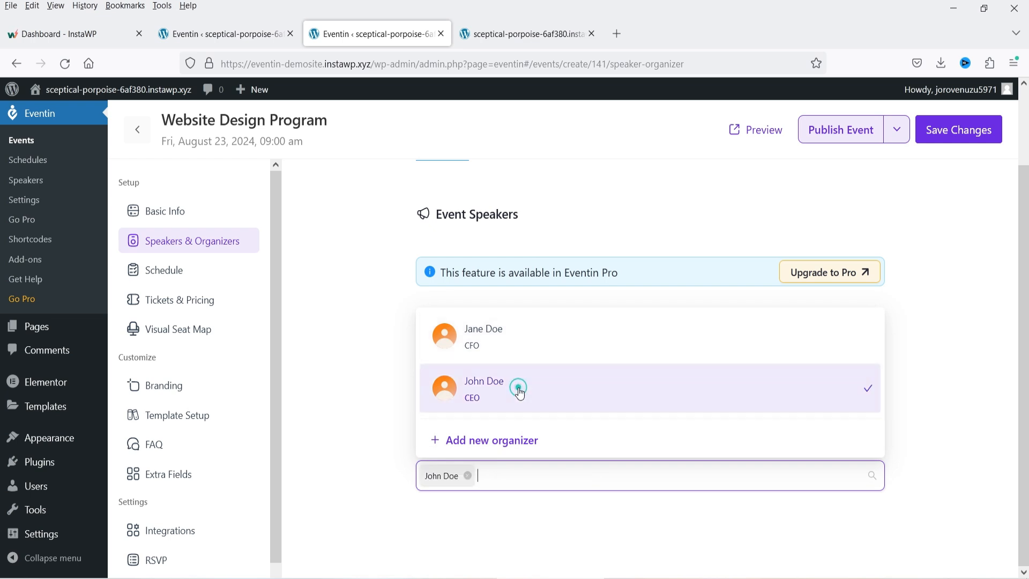
left_click(945, 363)
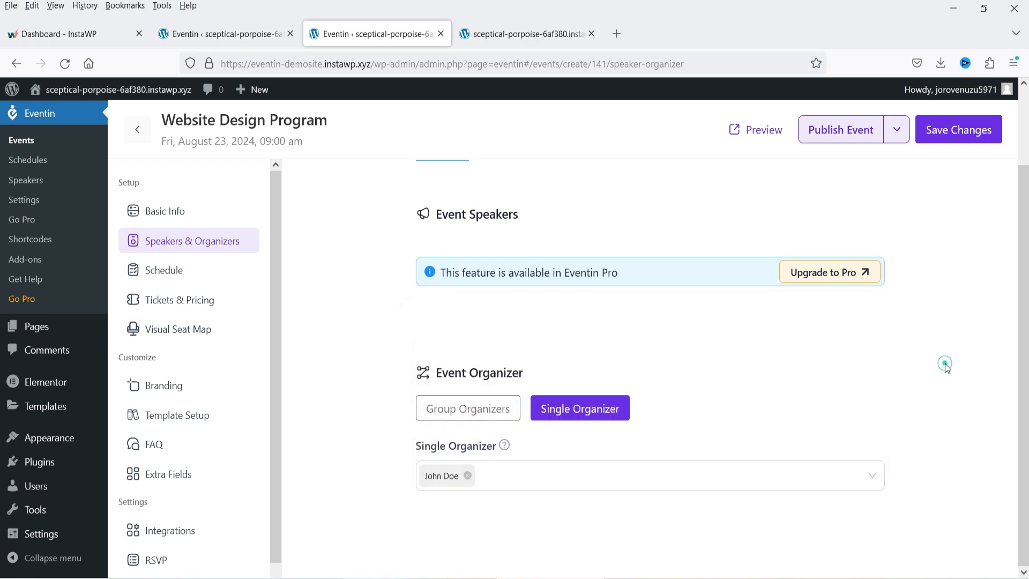
left_click(513, 483)
left_click(500, 348)
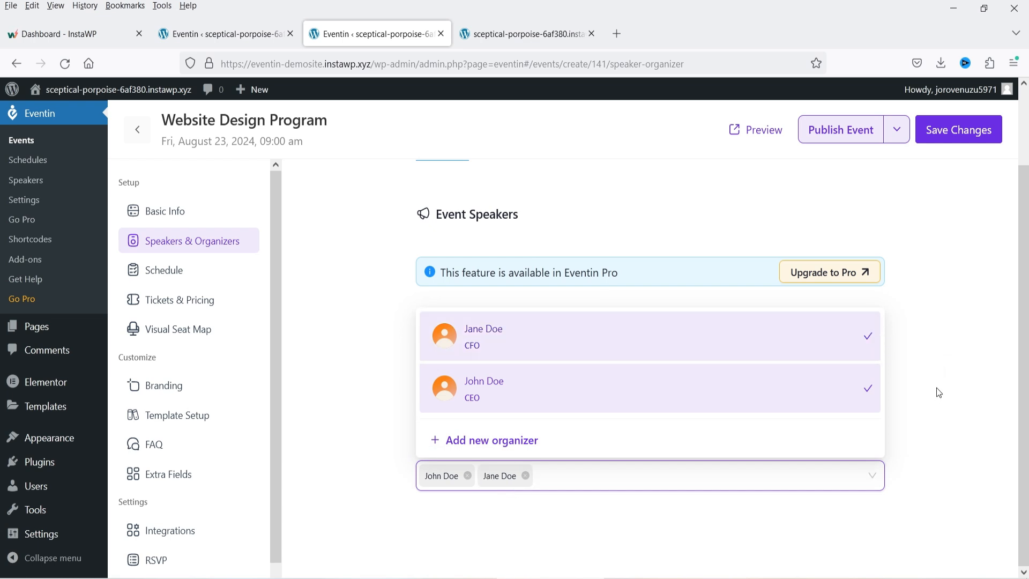
left_click(937, 388)
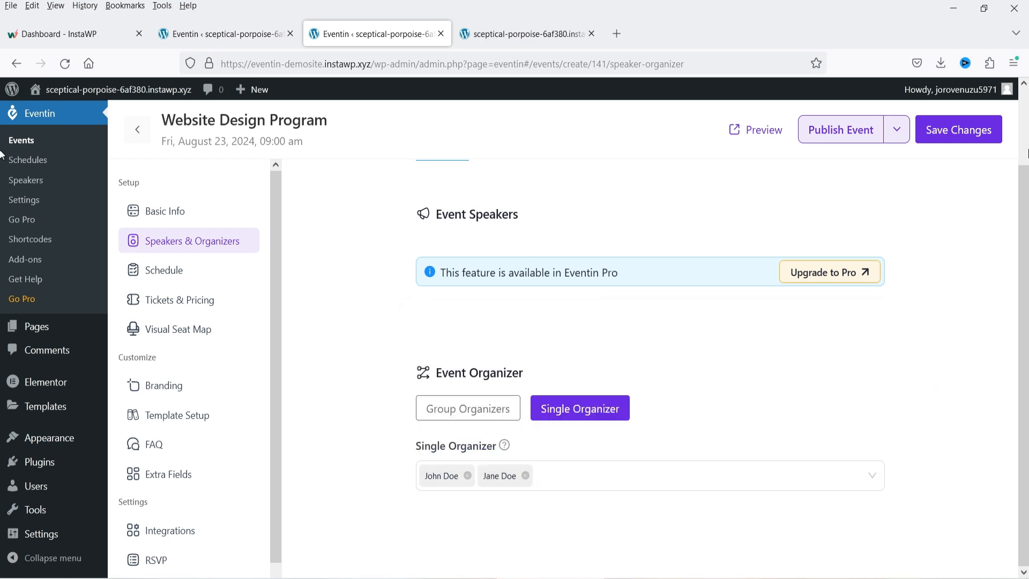
left_click(965, 126)
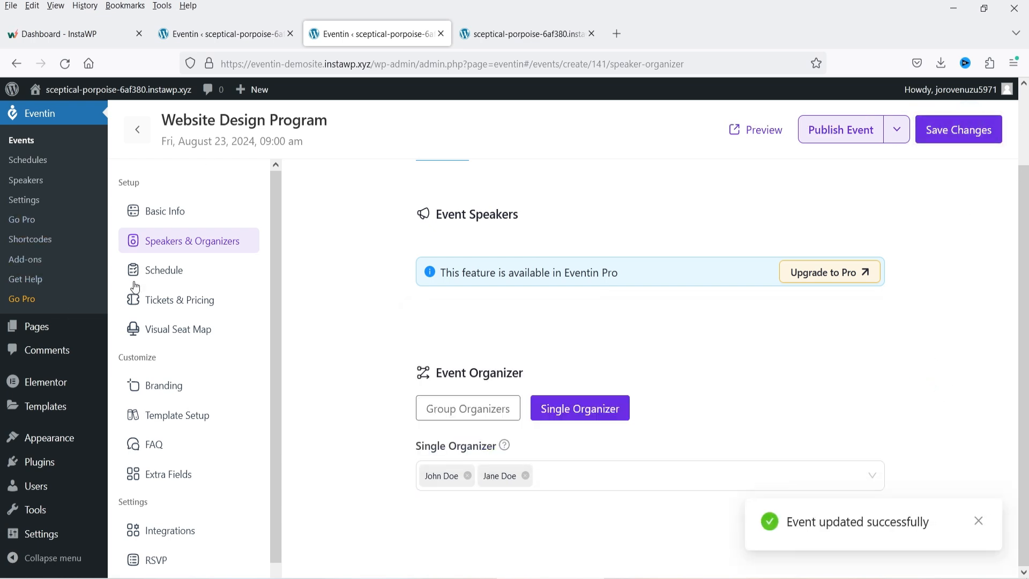
left_click(164, 270)
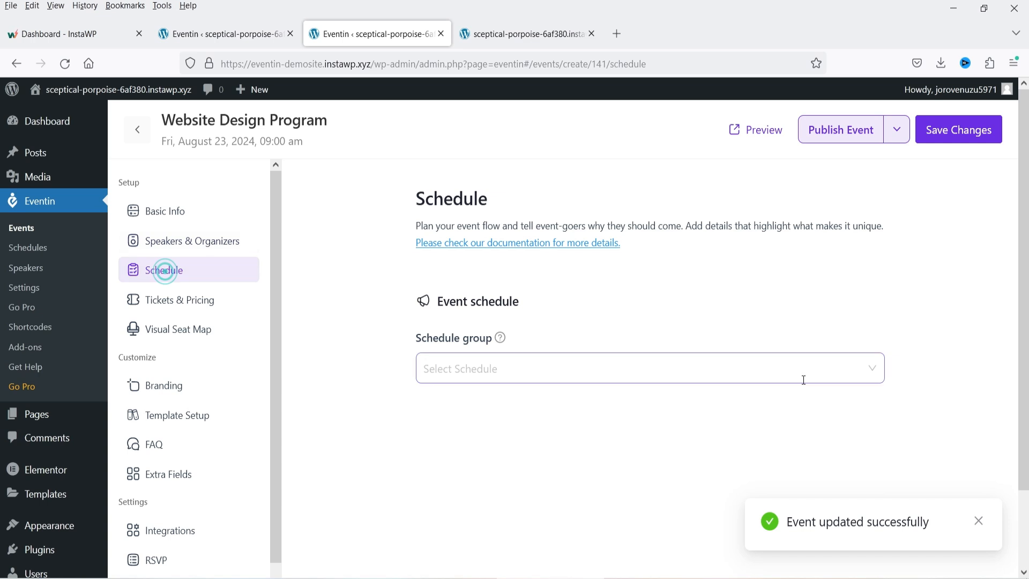
- Attach the Website Design Tutorial schedule group, save, and show Tickets & Pricing
left_click(504, 374)
left_click(509, 403)
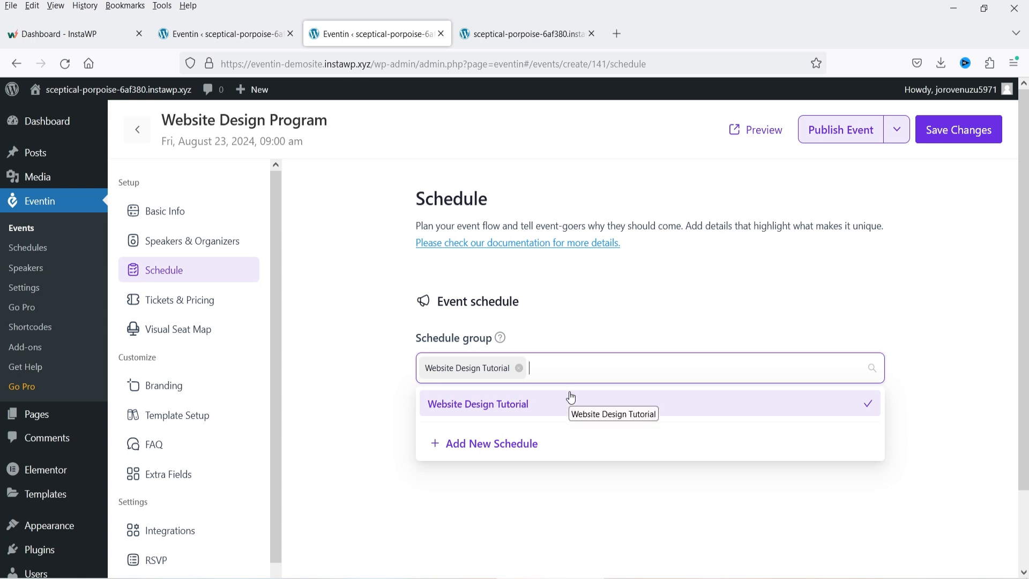
left_click(369, 363)
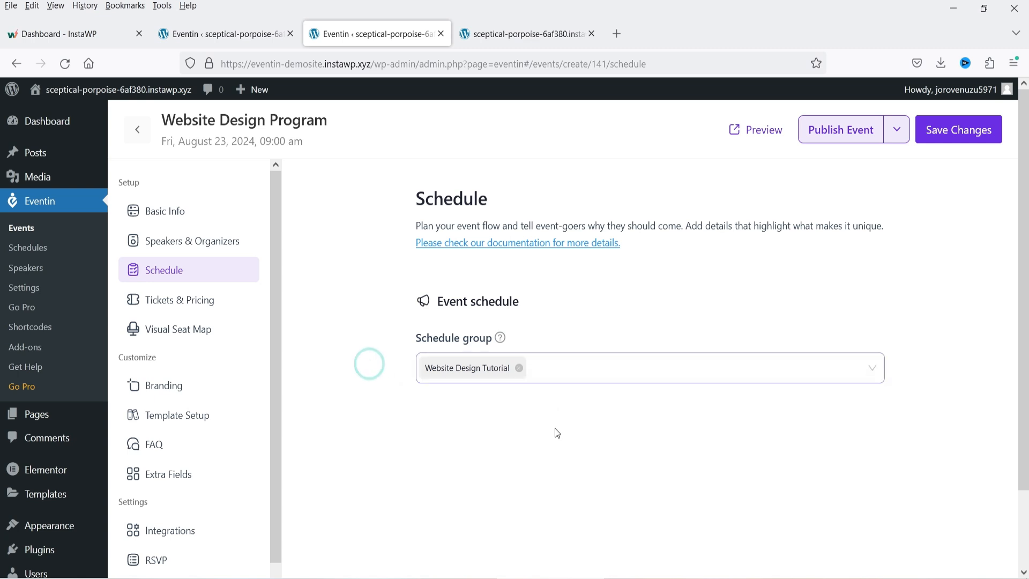
left_click(950, 131)
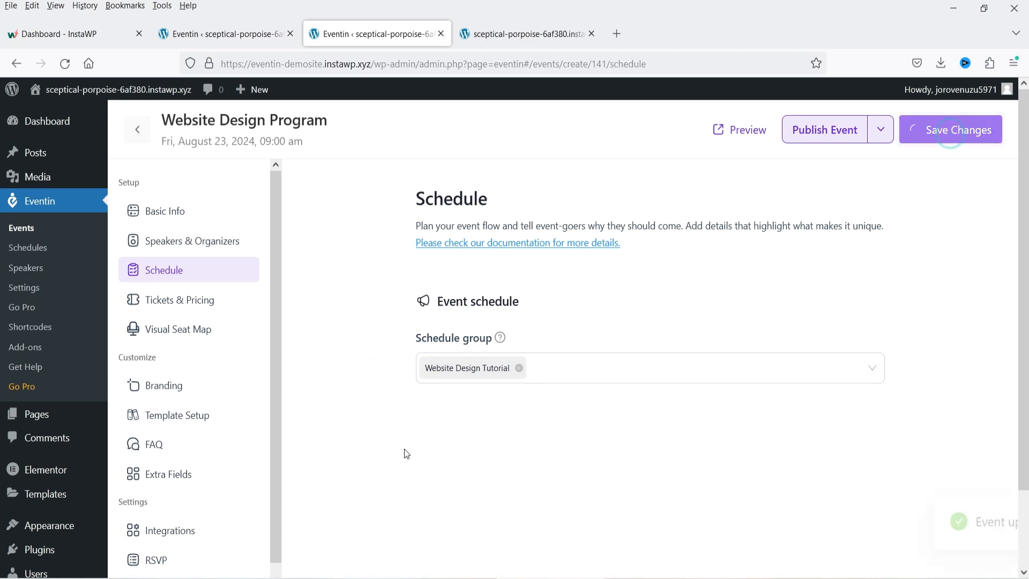
left_click(193, 300)
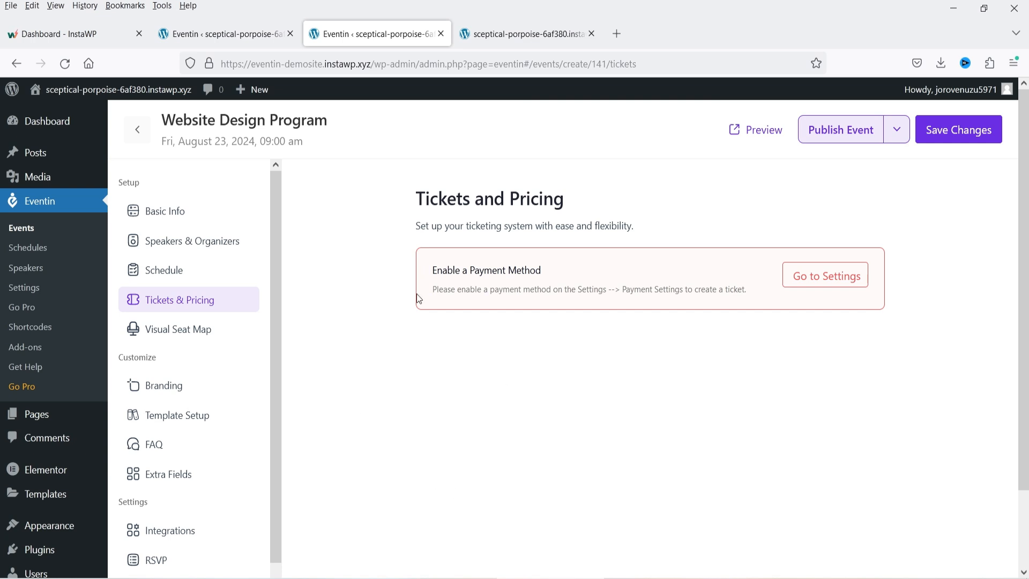
- Enable WooCommerce in Eventin's Payment Settings, then switch to the other admin tab
left_click(825, 276)
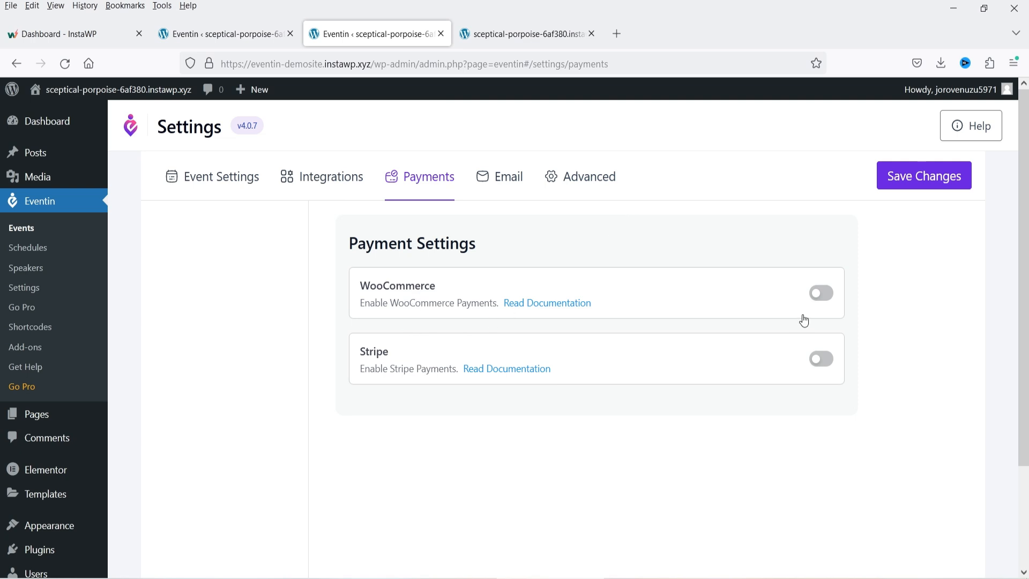
left_click(821, 293)
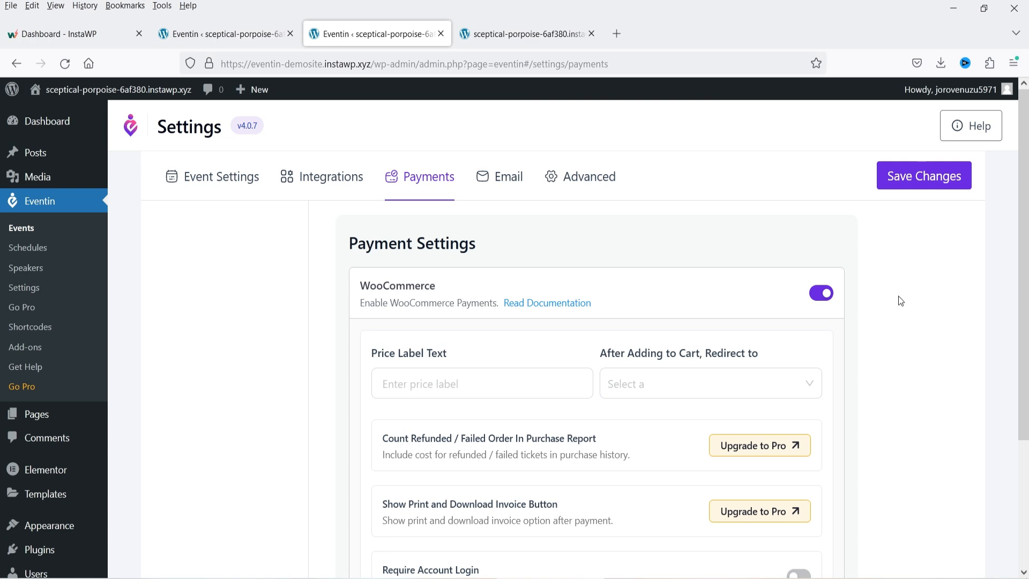
left_click(209, 34)
- Search Add New Plugin for 'woocommerce', then install and activate WooCommerce
mouse_move(37, 463)
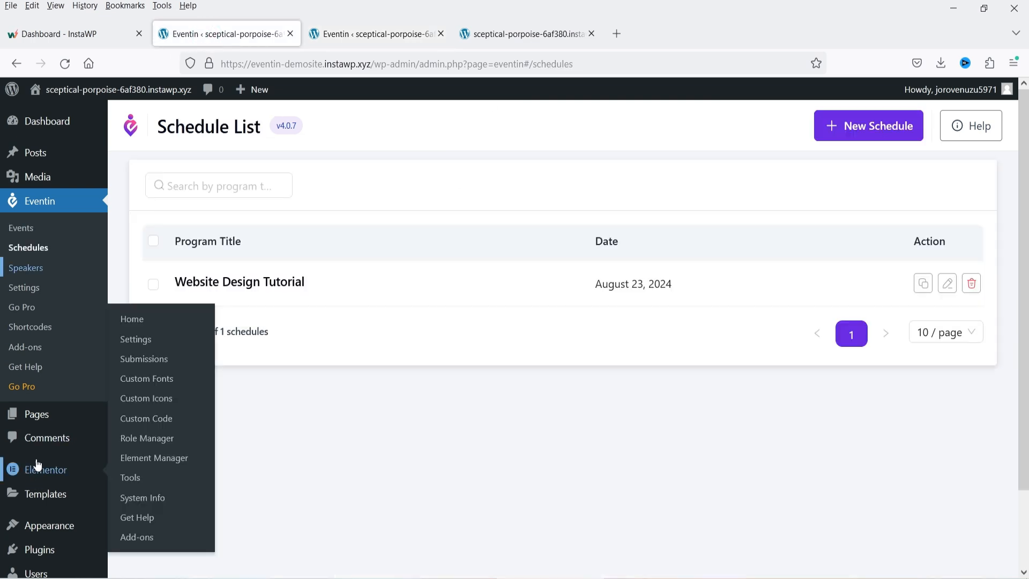
mouse_move(59, 550)
left_click(148, 516)
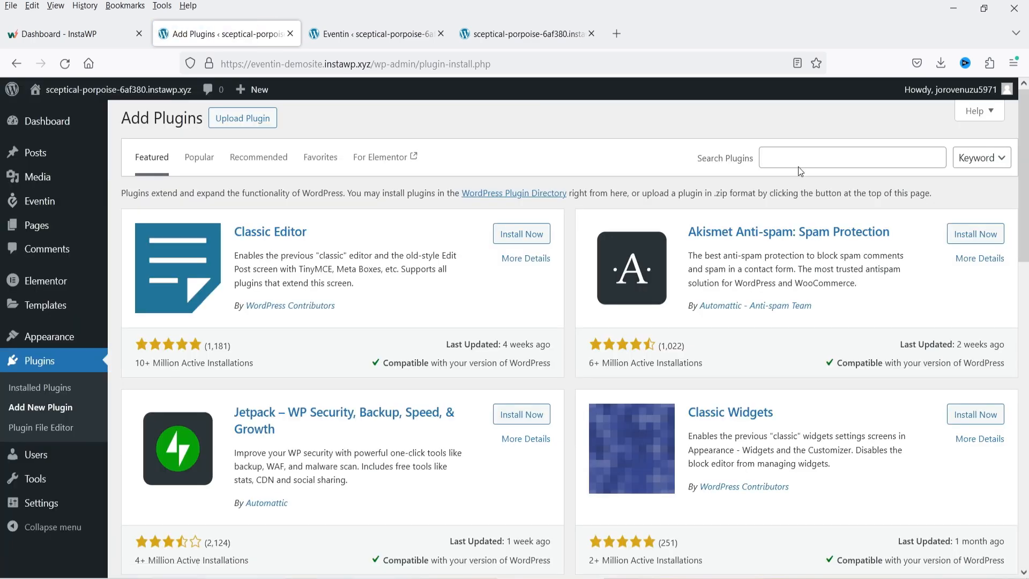
left_click(800, 158)
type("woocomme")
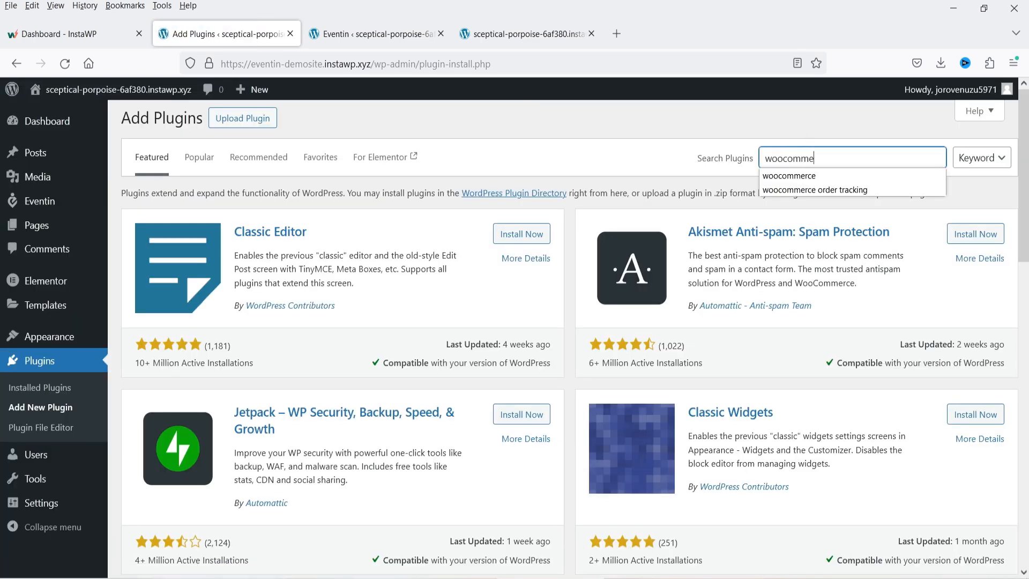
type("rce")
key("Return")
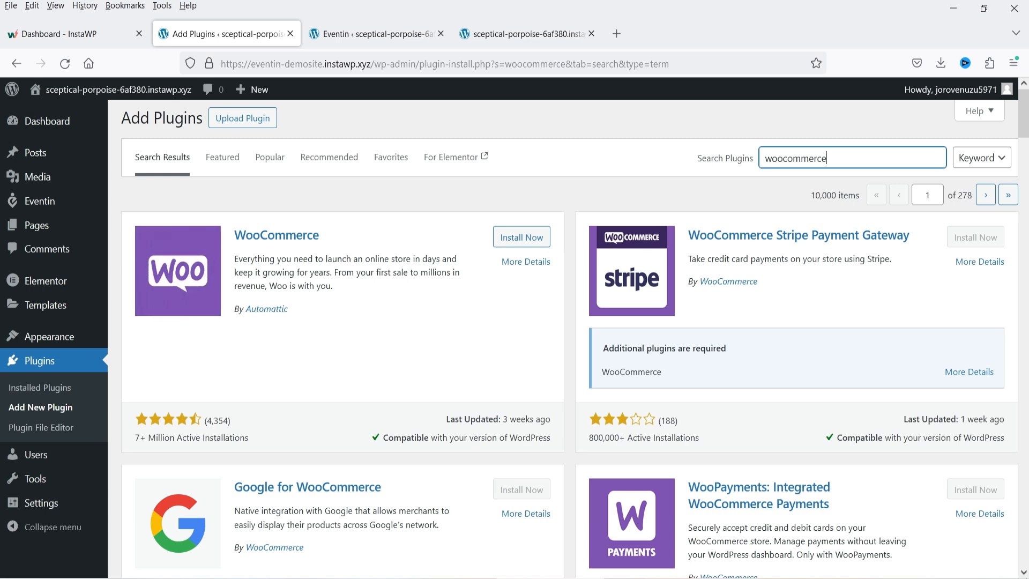
left_click(522, 237)
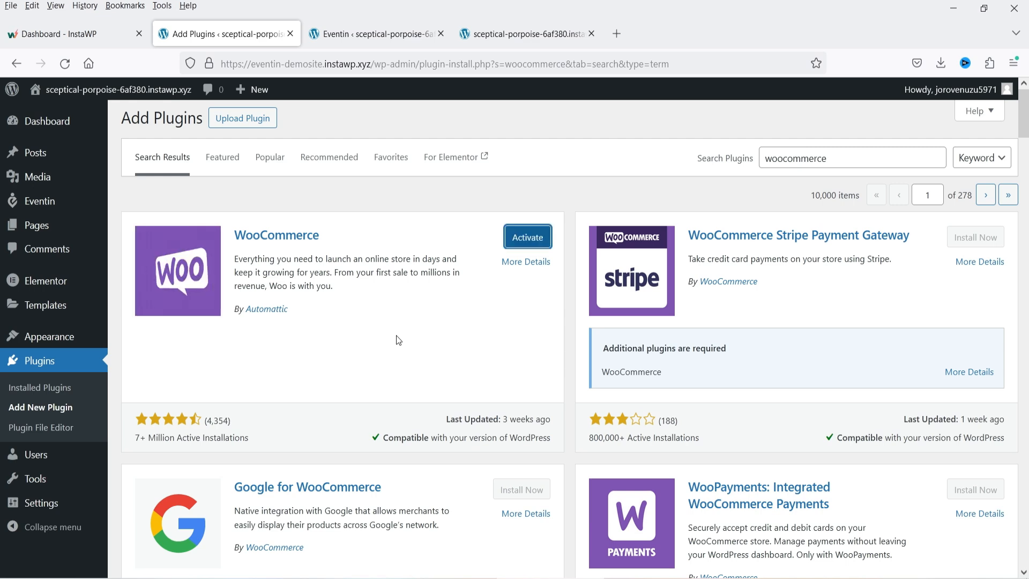
left_click(523, 242)
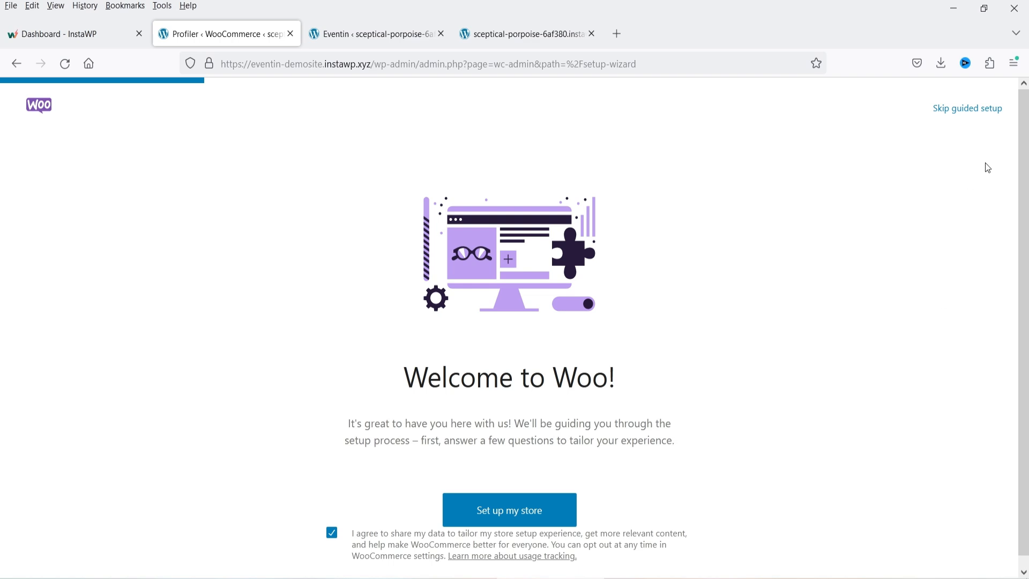
- Skip the guided setup and set the business location to United States (US) — Texas
left_click(950, 108)
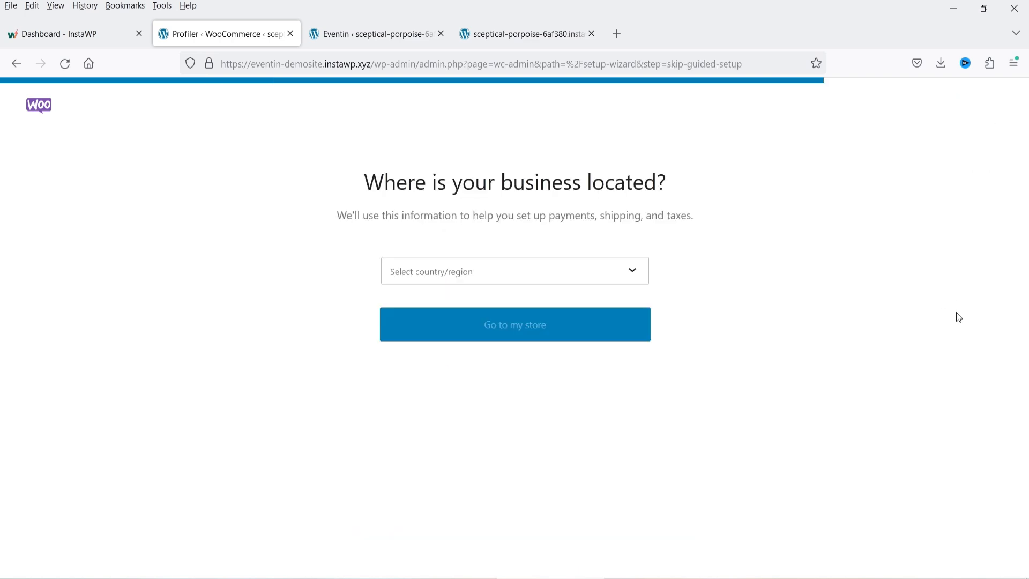
left_click(472, 274)
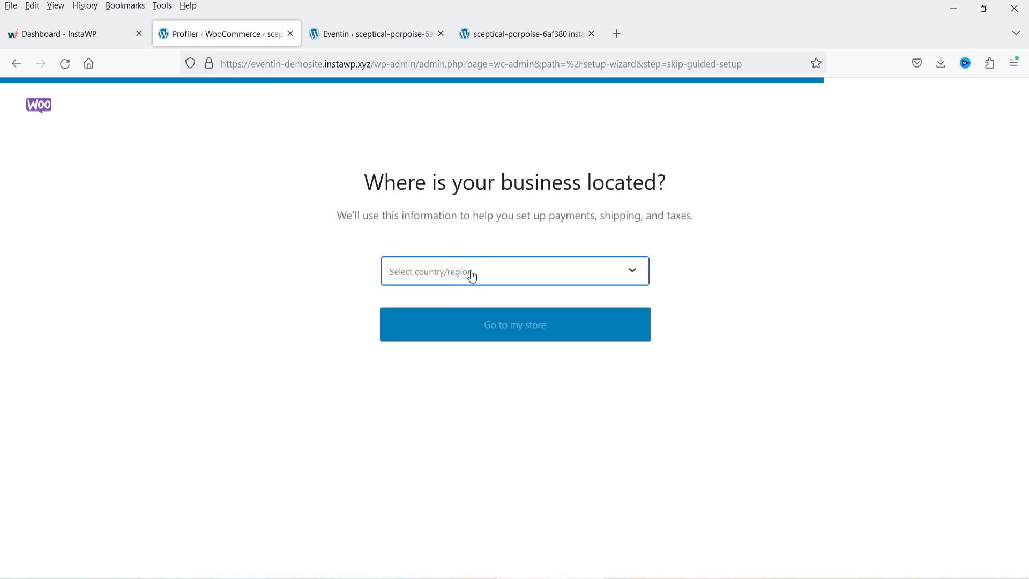
type("dalla")
key("BackSpace")
key("BackSpace")
key("BackSpace")
key("BackSpace")
key("BackSpace")
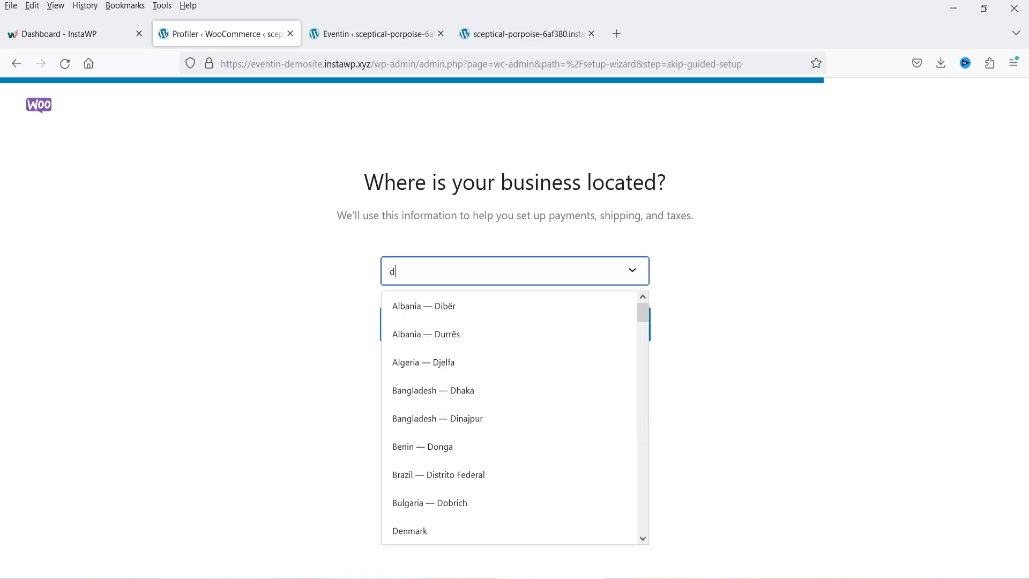
key("BackSpace")
type("uni")
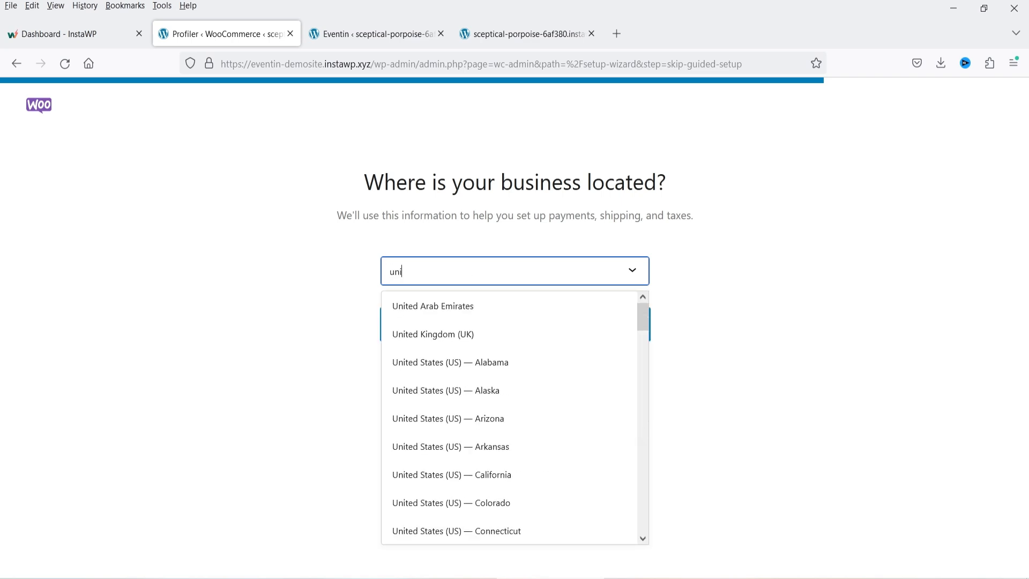
type("ted states")
scroll(505, 397, "down", 4)
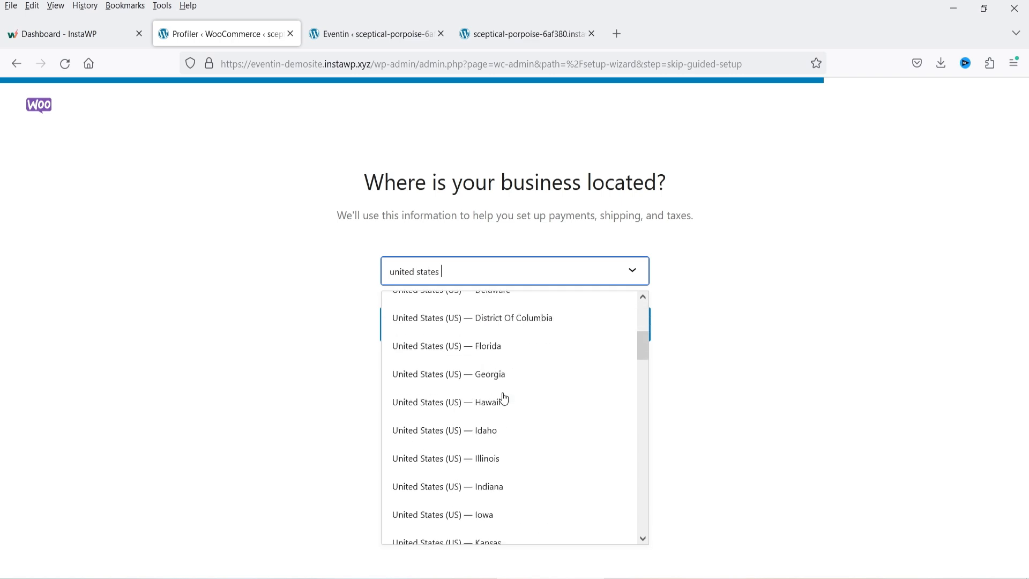
scroll(517, 414, "down", 4)
scroll(516, 412, "down", 7)
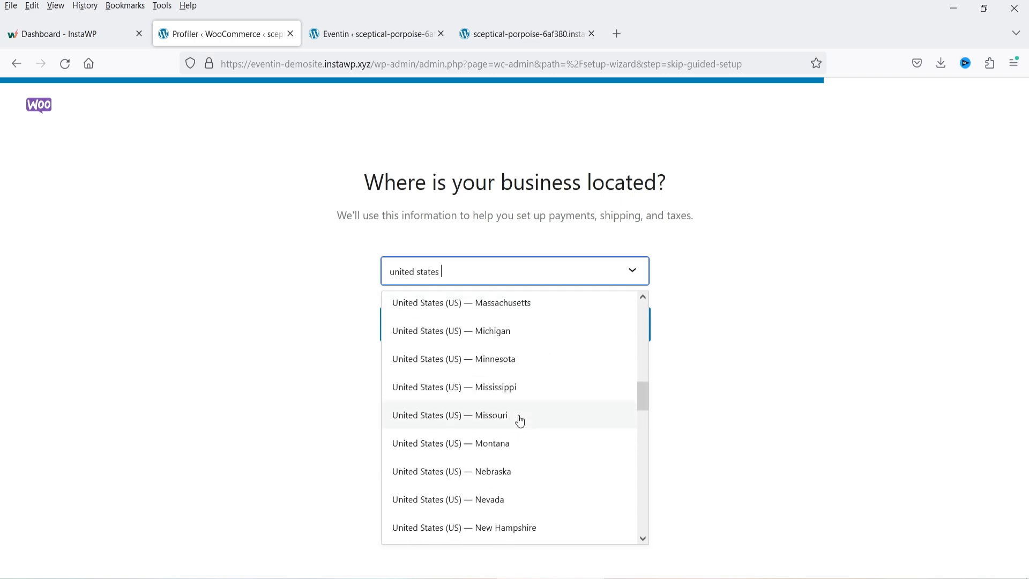
scroll(515, 433, "down", 7)
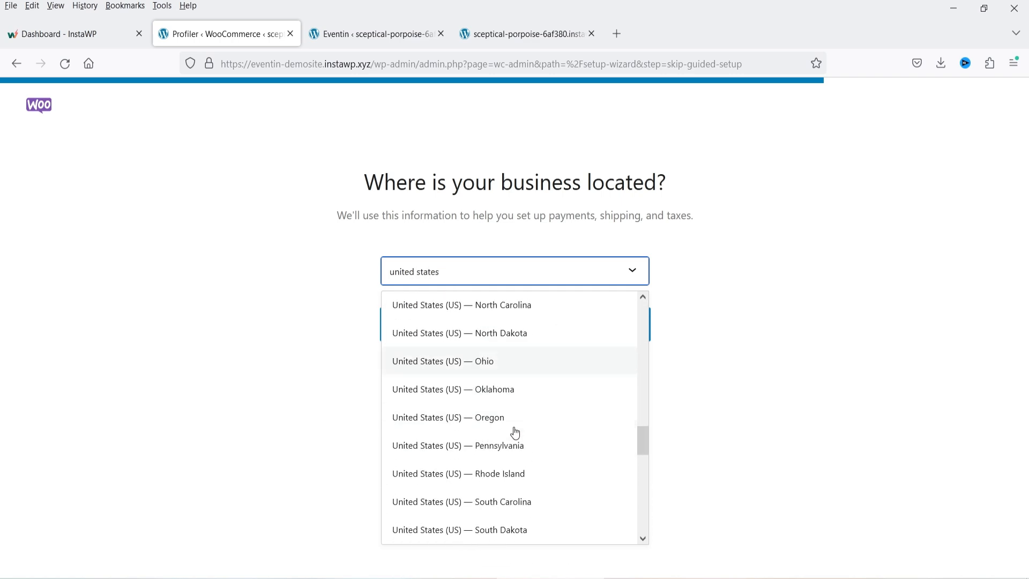
left_click(507, 336)
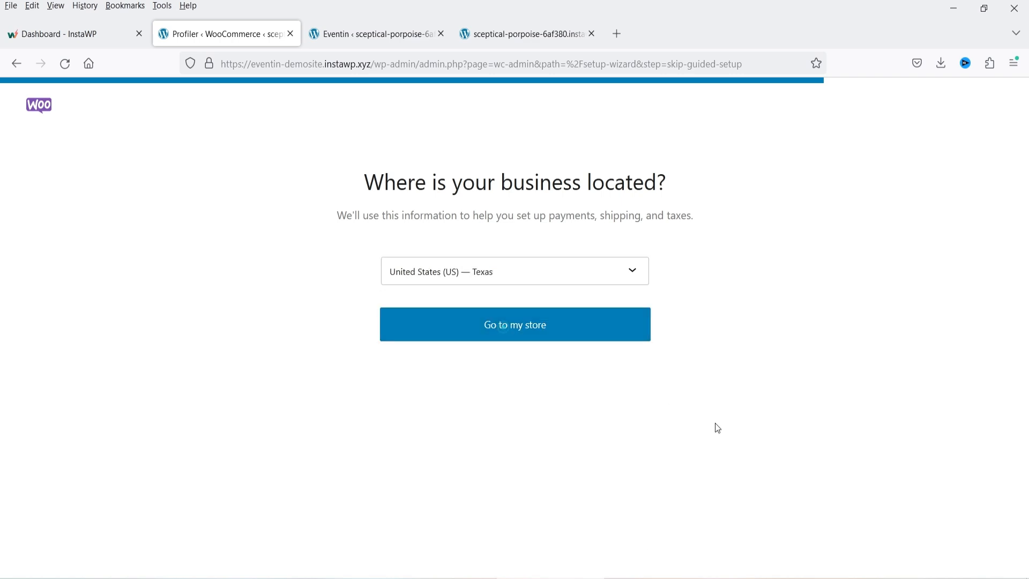
- Go to the store and bring up WooCommerce Settings > Payments
left_click(471, 336)
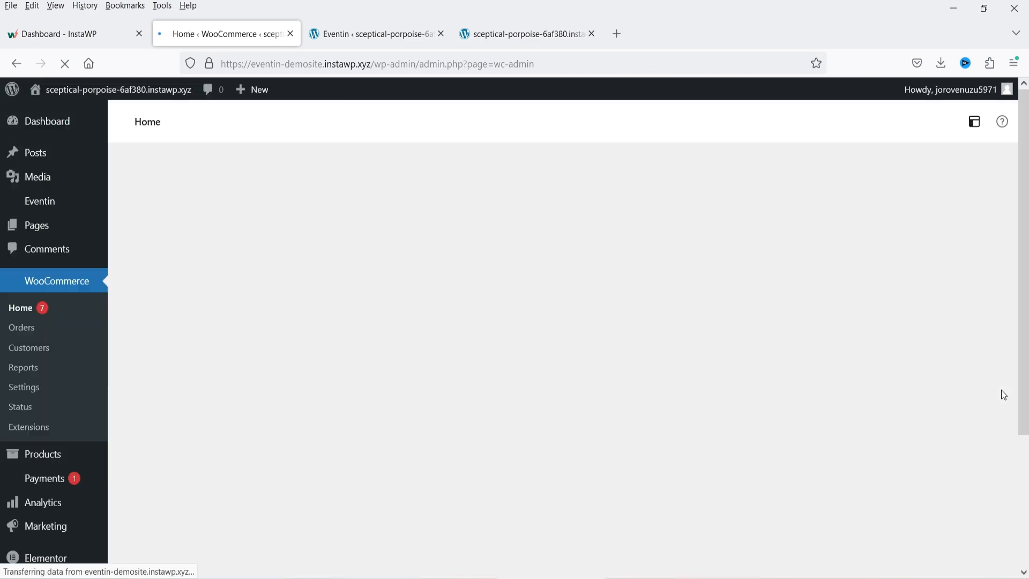
left_click(24, 387)
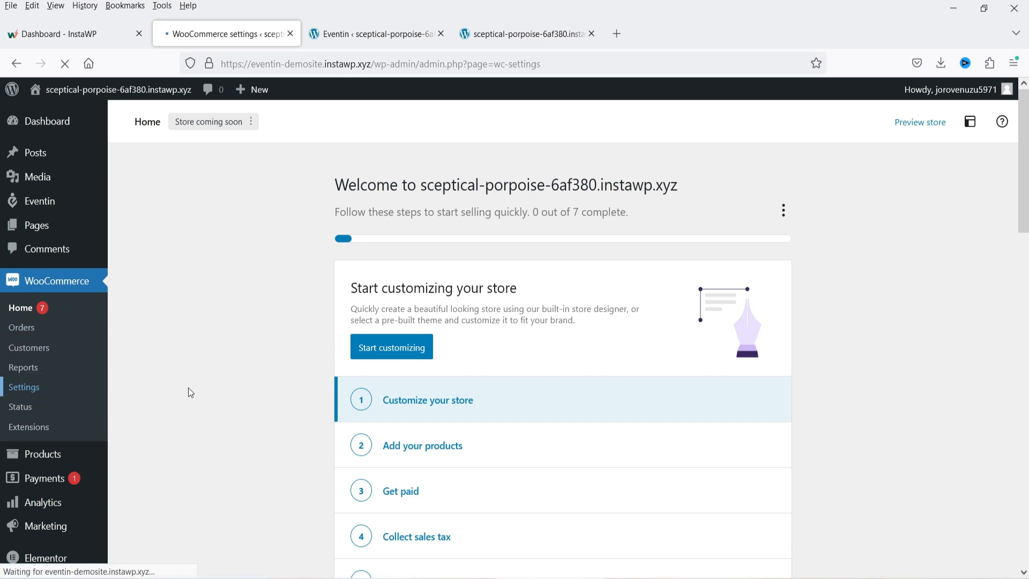
left_click(320, 180)
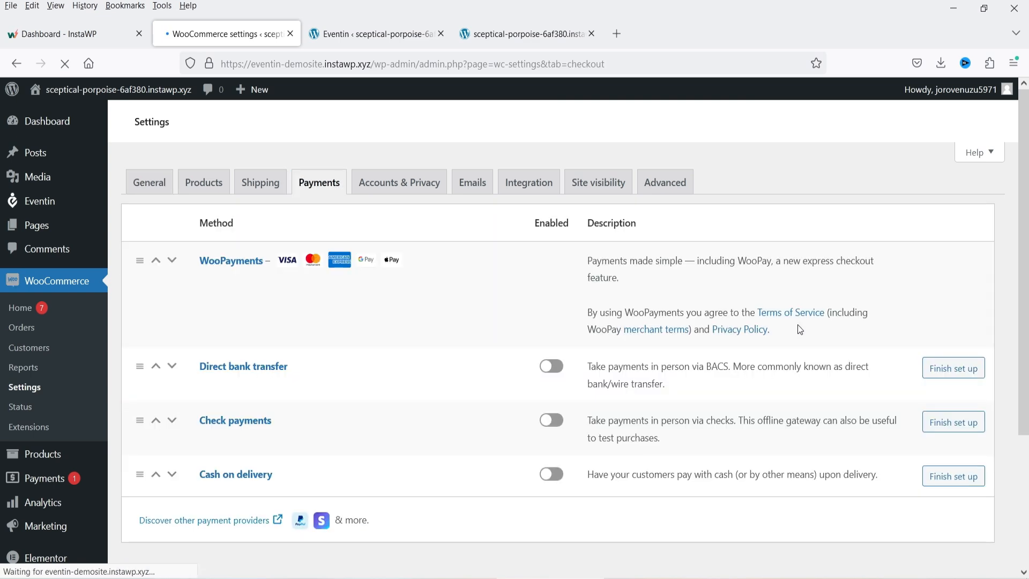
- Enable Cash on delivery and Direct bank transfer, then save the payment settings
scroll(506, 446, "down", 3)
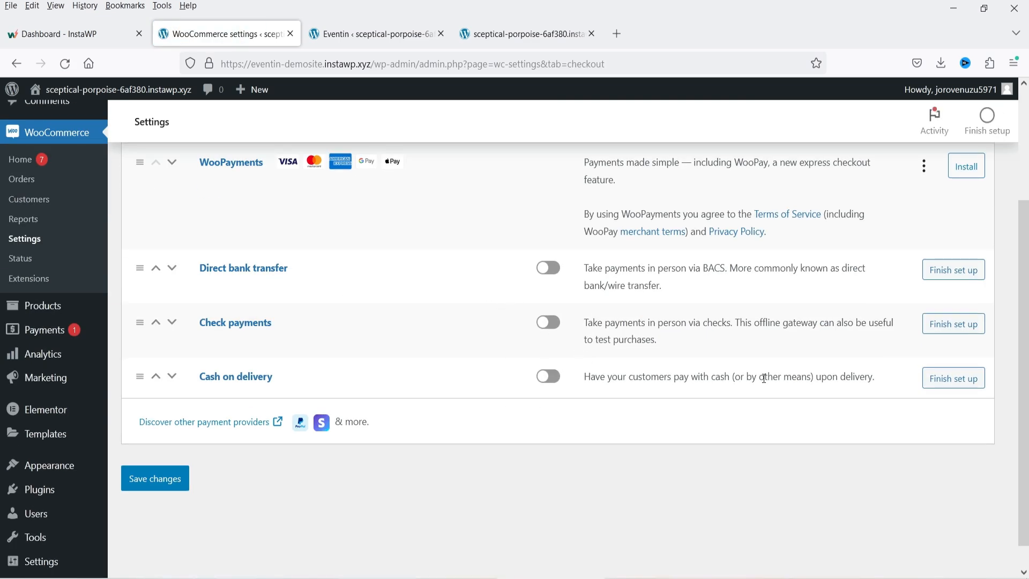
scroll(761, 379, "up", 1)
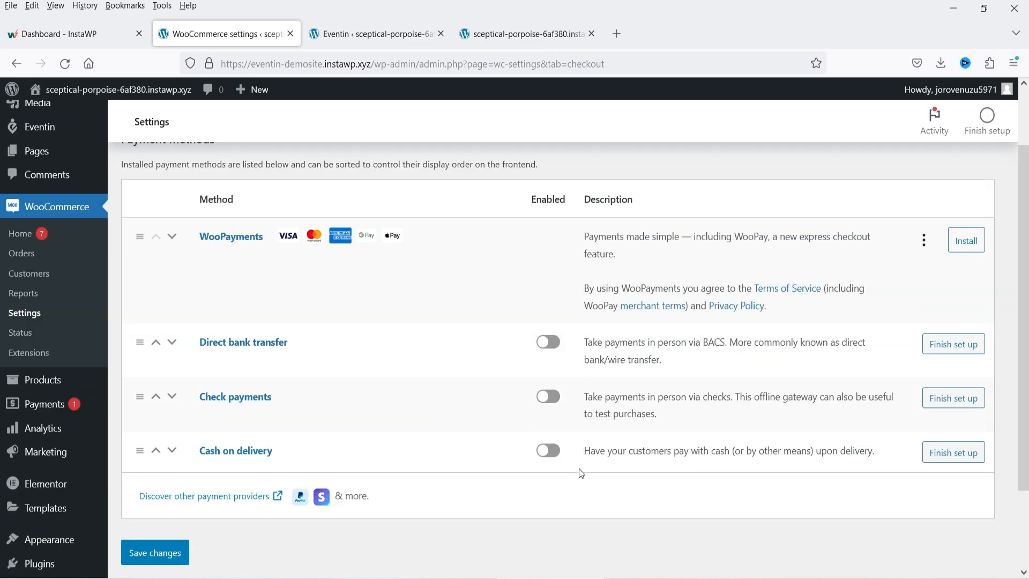
left_click(552, 453)
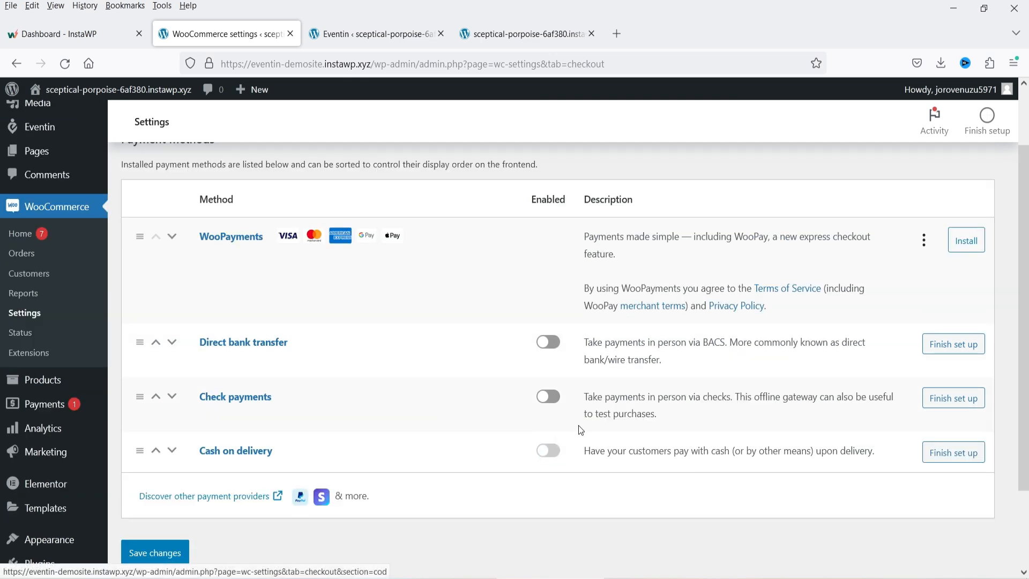
left_click(550, 344)
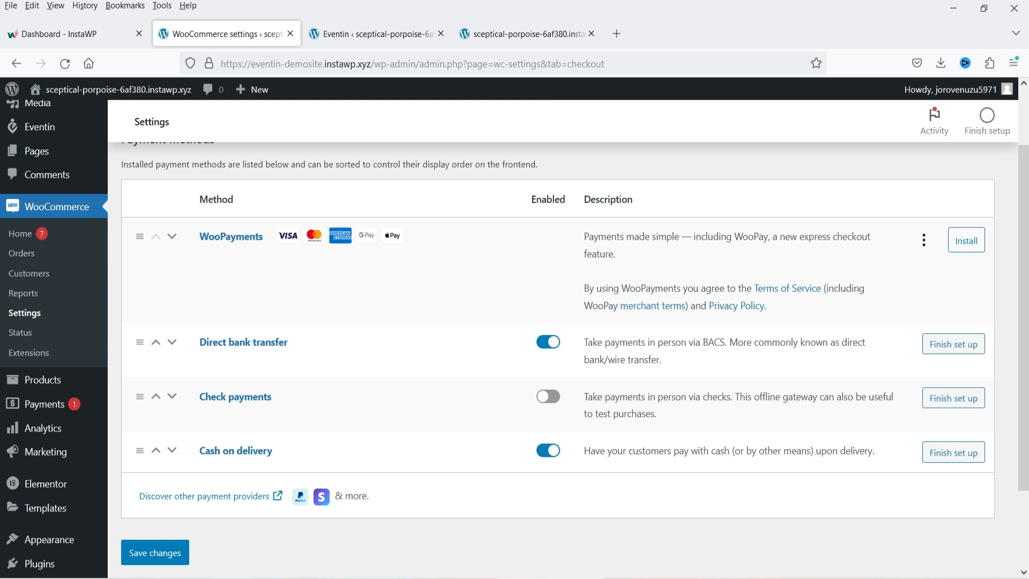
left_click(154, 553)
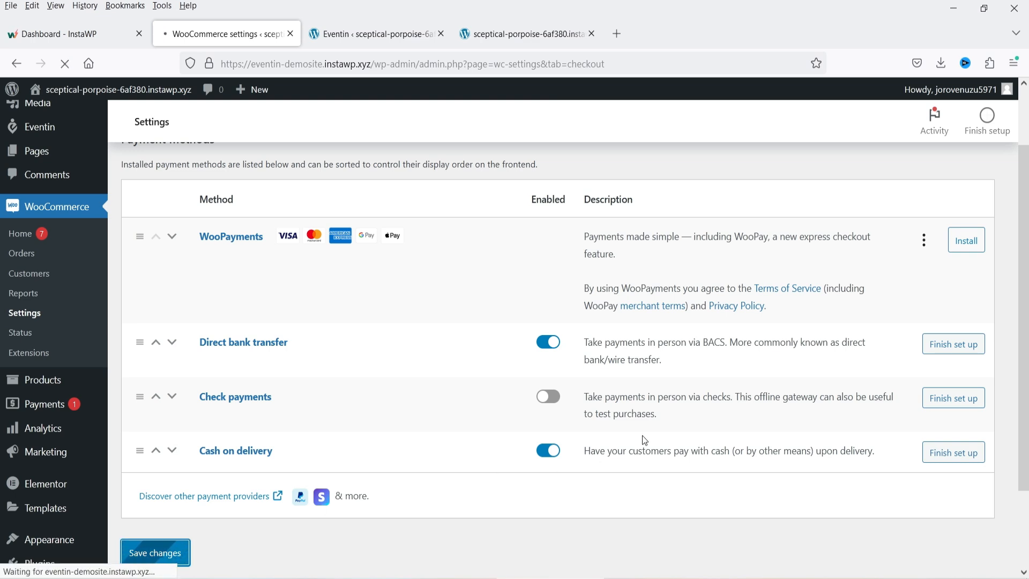
- Reload Eventin and revisit the Website Design Program event's Tickets & Pricing section
left_click(356, 33)
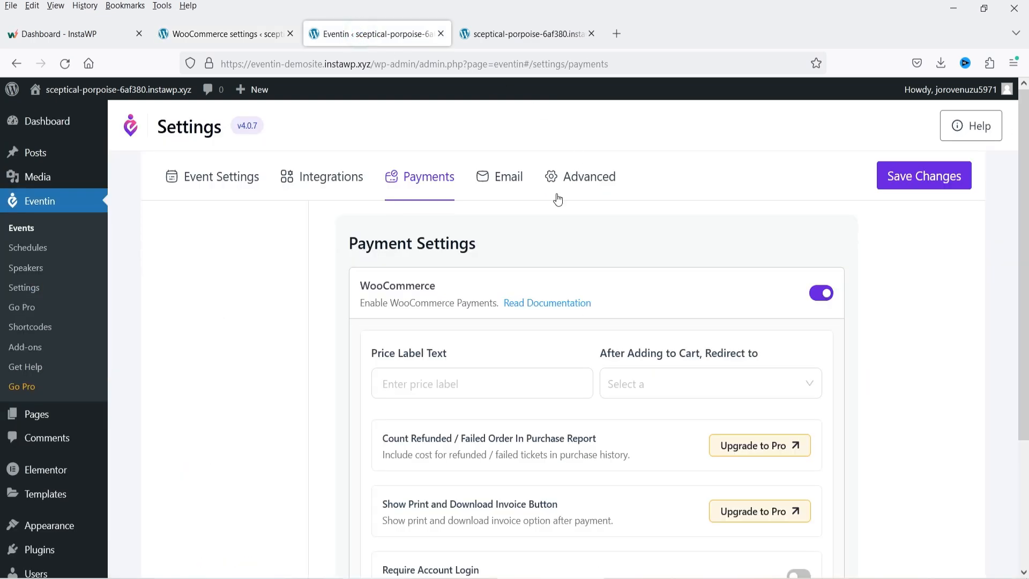
left_click(65, 64)
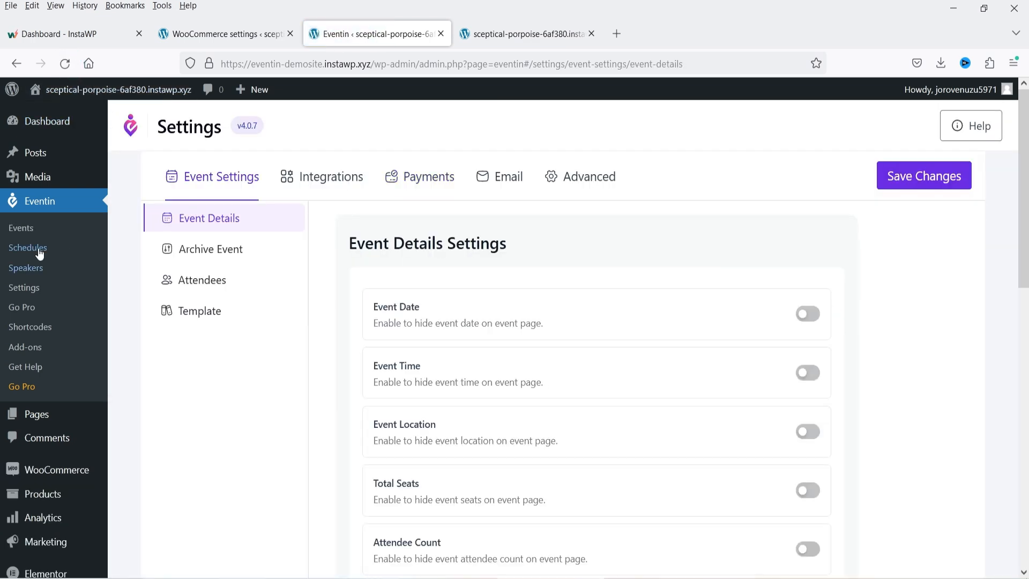
left_click(22, 228)
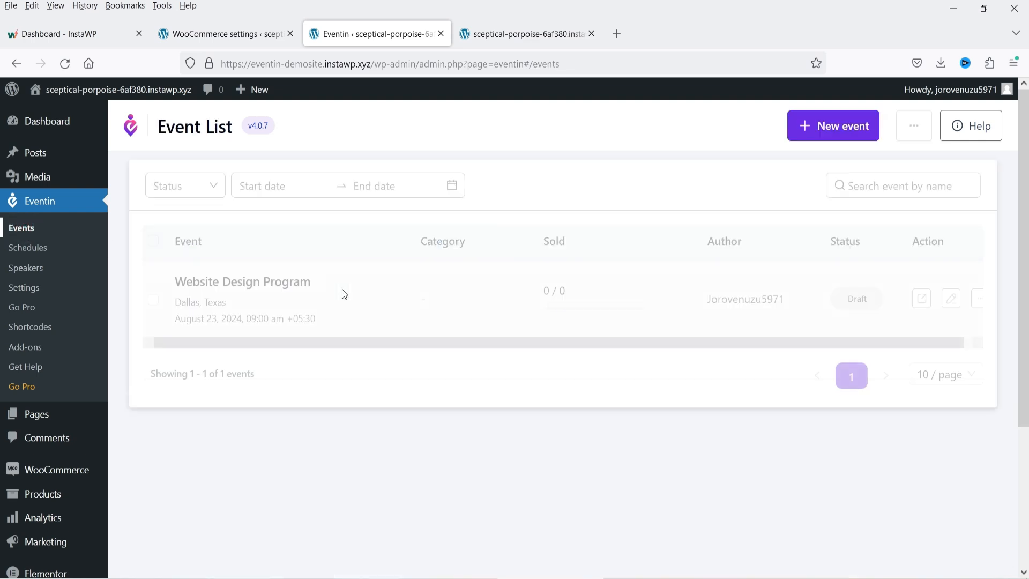
left_click(956, 306)
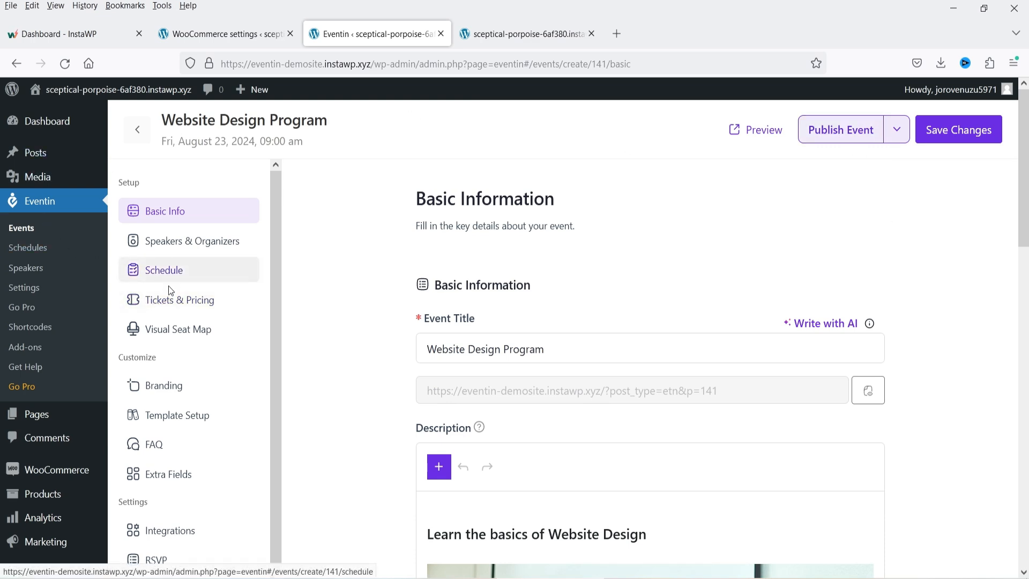
left_click(172, 306)
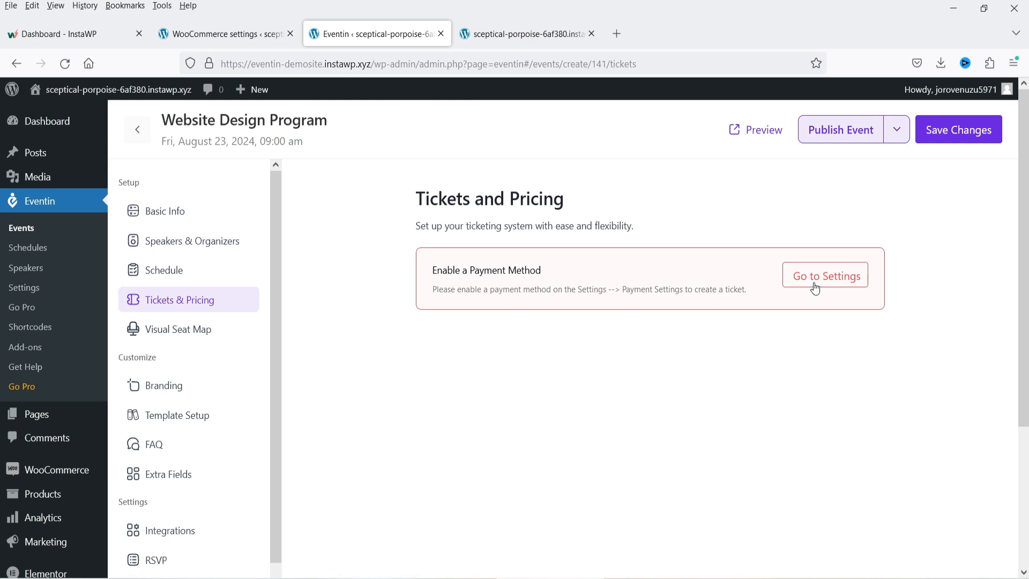
- Enable Stripe in Eventin's payment settings and save the changes
left_click(24, 288)
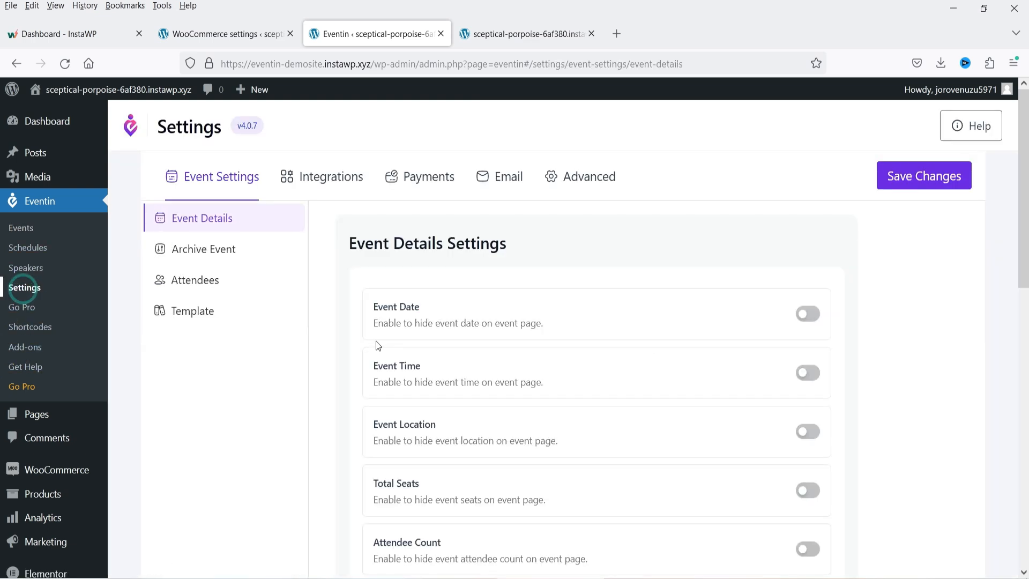
left_click(420, 182)
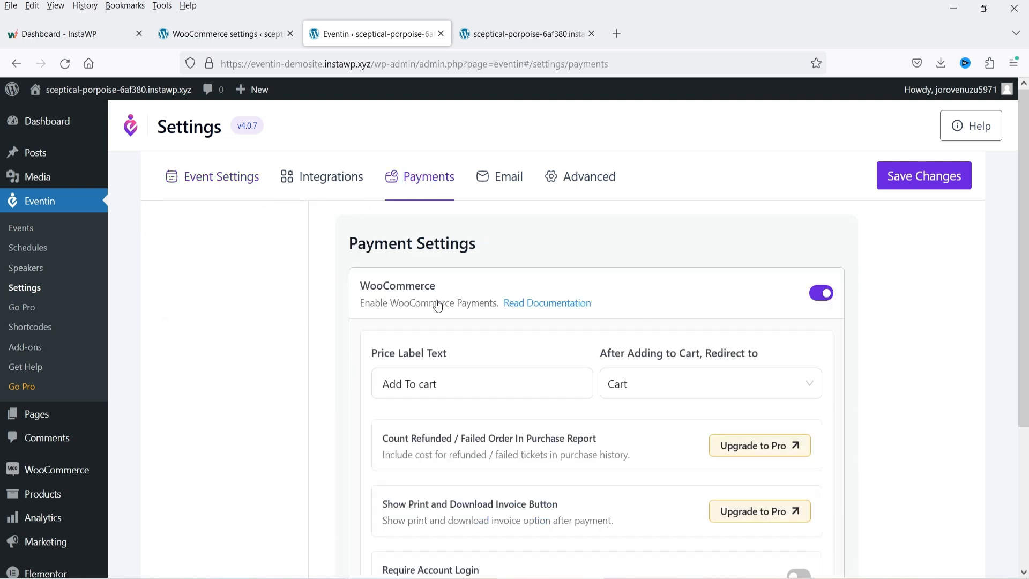
scroll(445, 311, "down", 2)
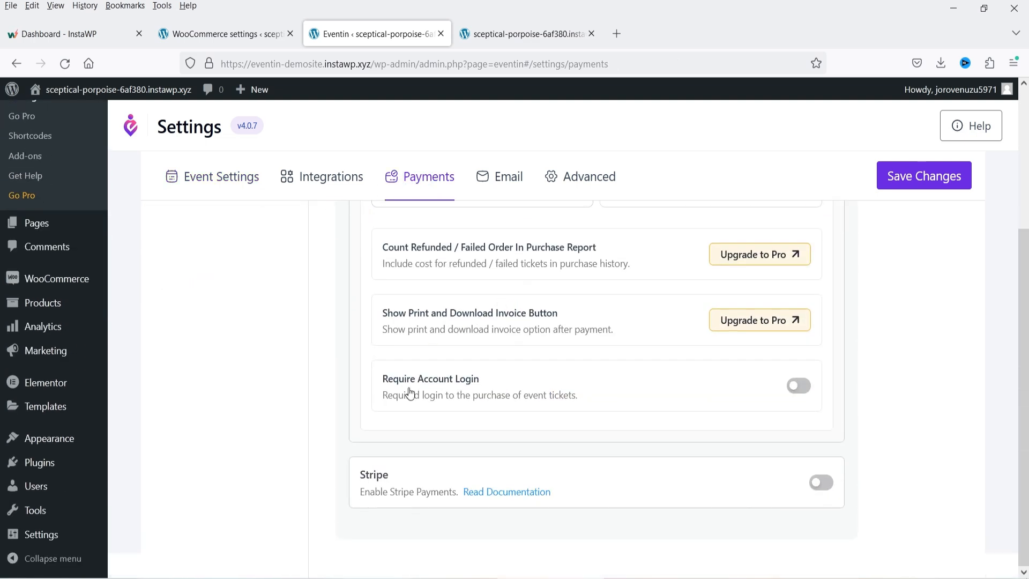
left_click(821, 482)
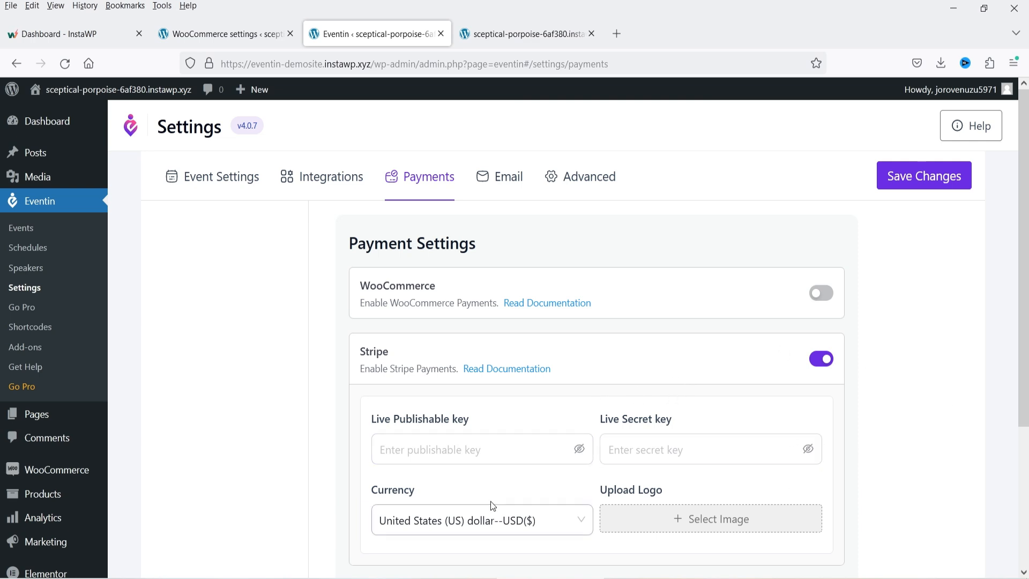
scroll(490, 499, "down", 2)
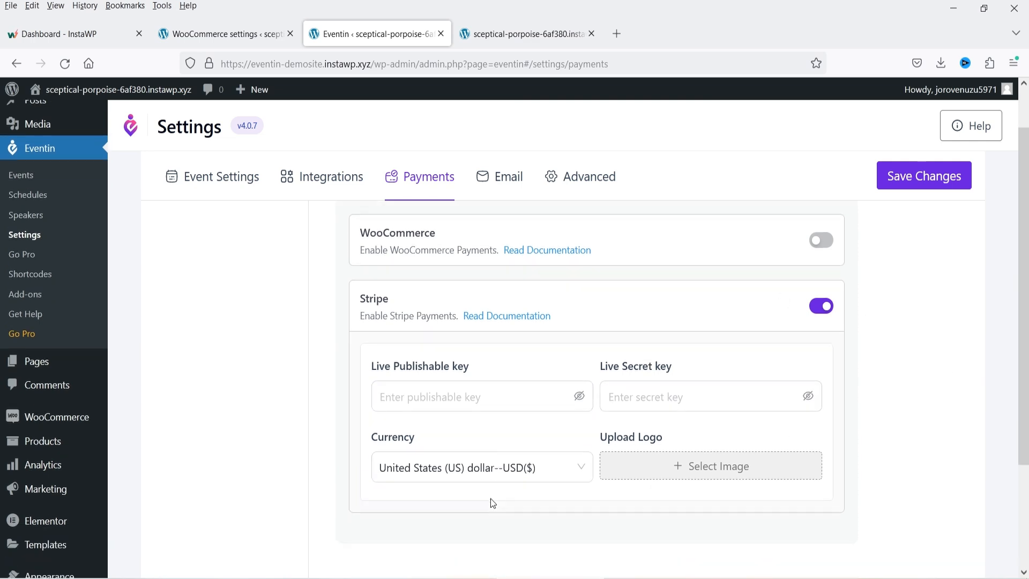
left_click(916, 182)
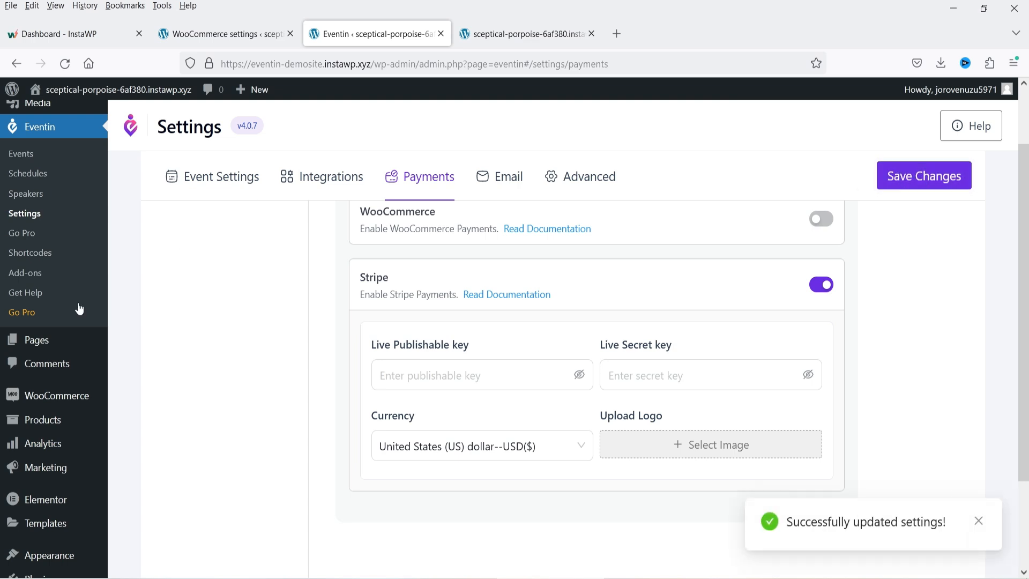
- Open the Events list in a new browser tab and switch to it
right_click(21, 155)
left_click(48, 171)
left_click(489, 35)
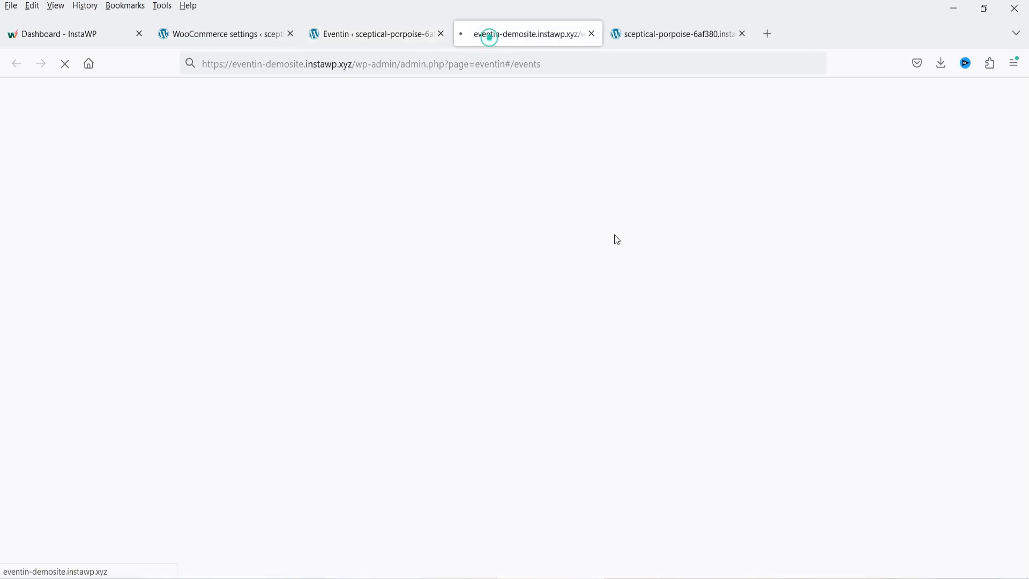
- Start a new ticket for the event named Basic, 100 tickets at $50
left_click(241, 280)
left_click(205, 301)
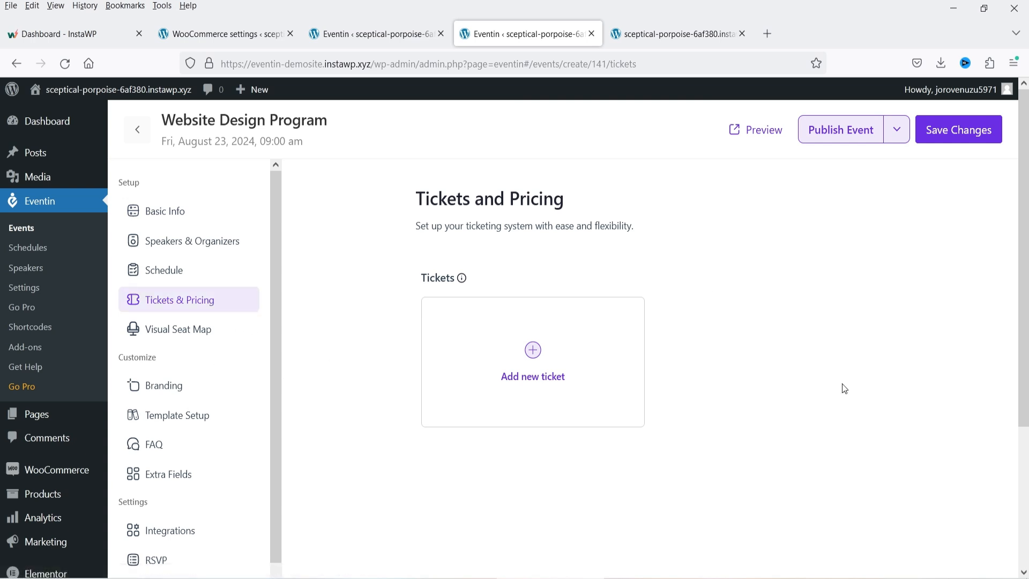
left_click(532, 351)
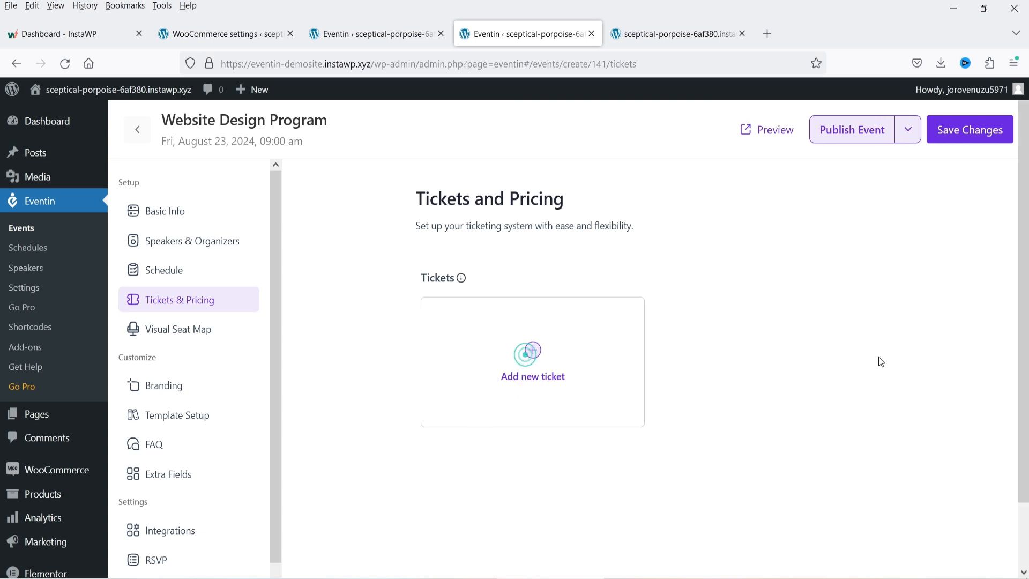
left_click(397, 268)
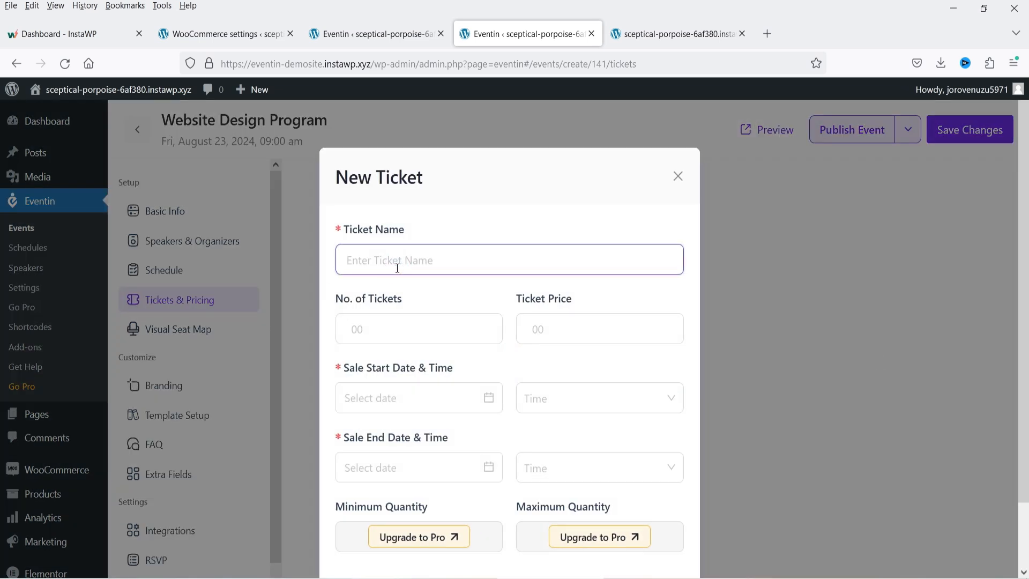
type("Basic")
left_click(381, 329)
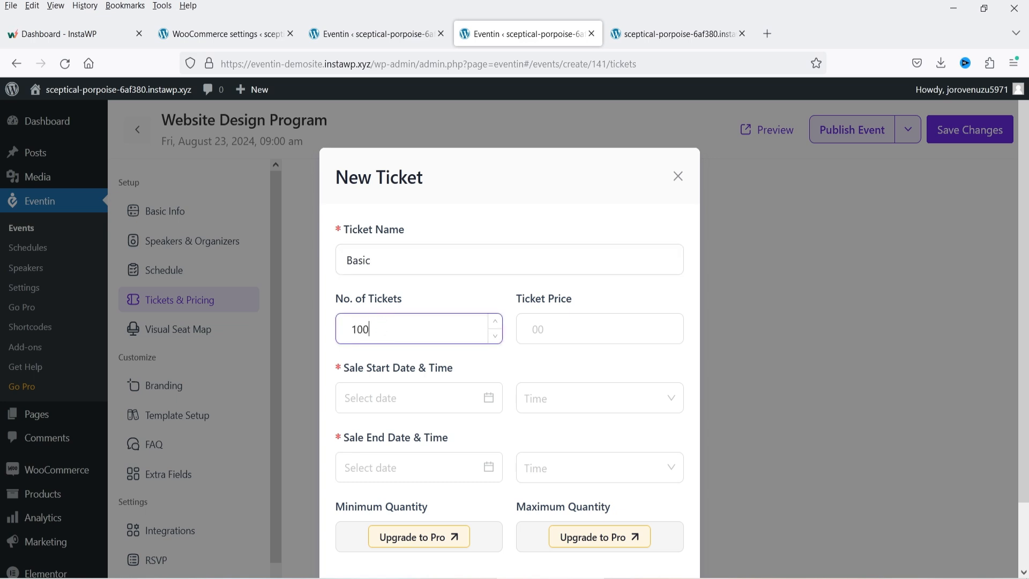
left_click(573, 328)
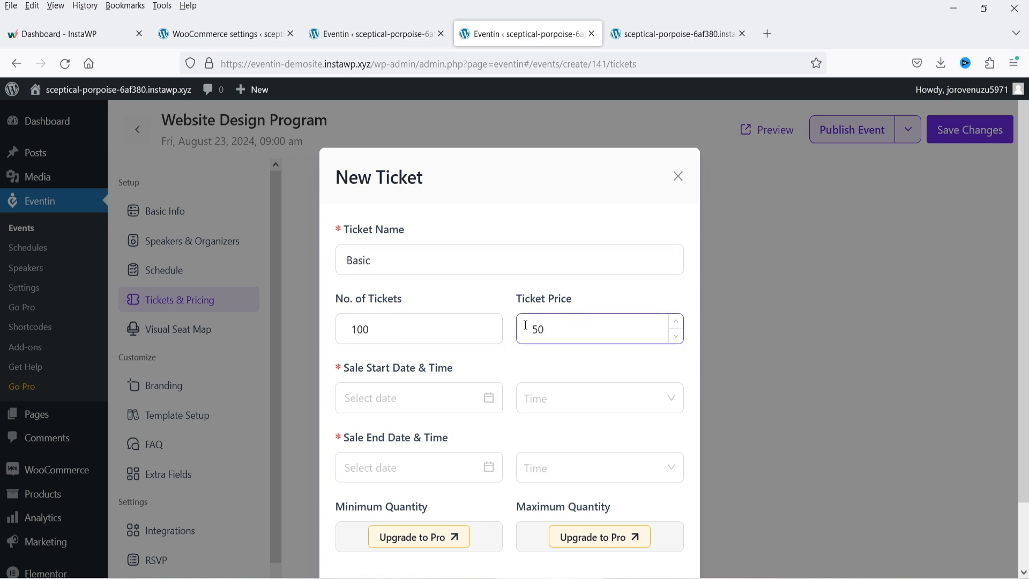
- Set the Basic ticket's sale from Aug 16, 2024 12:00 am to Aug 23 08:30 am, and add it
left_click(421, 399)
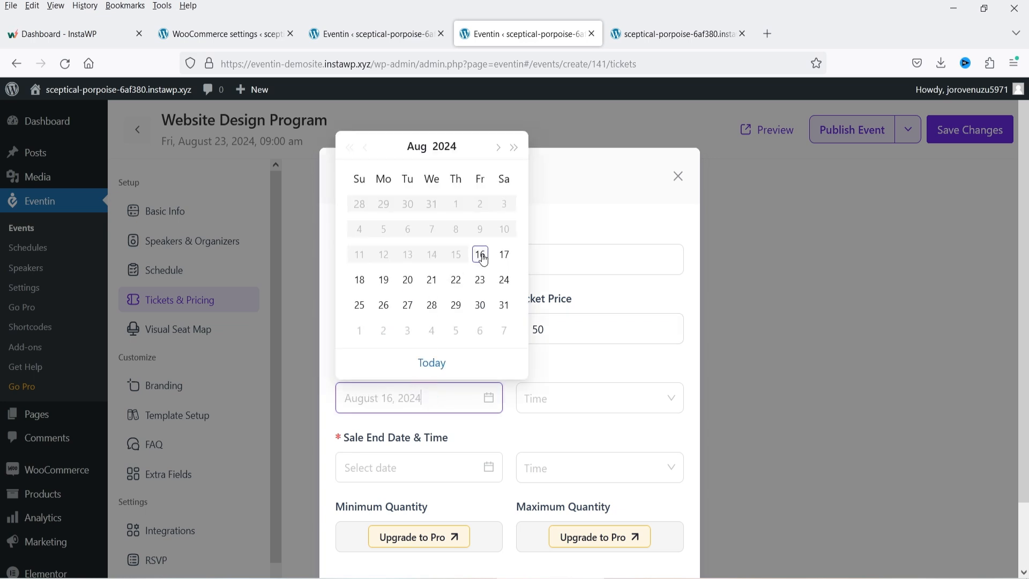
left_click(481, 255)
left_click(536, 398)
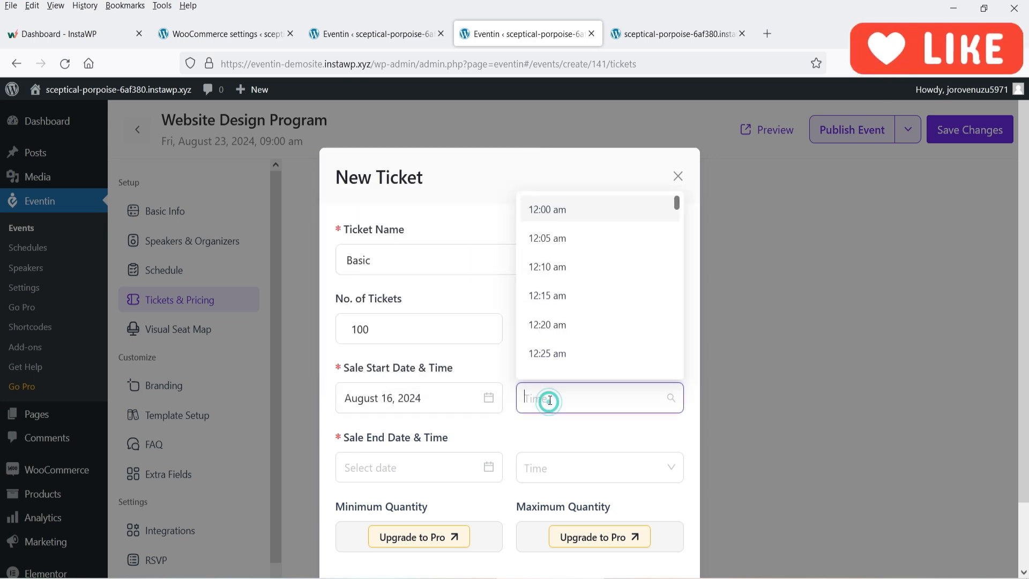
left_click(553, 210)
left_click(400, 466)
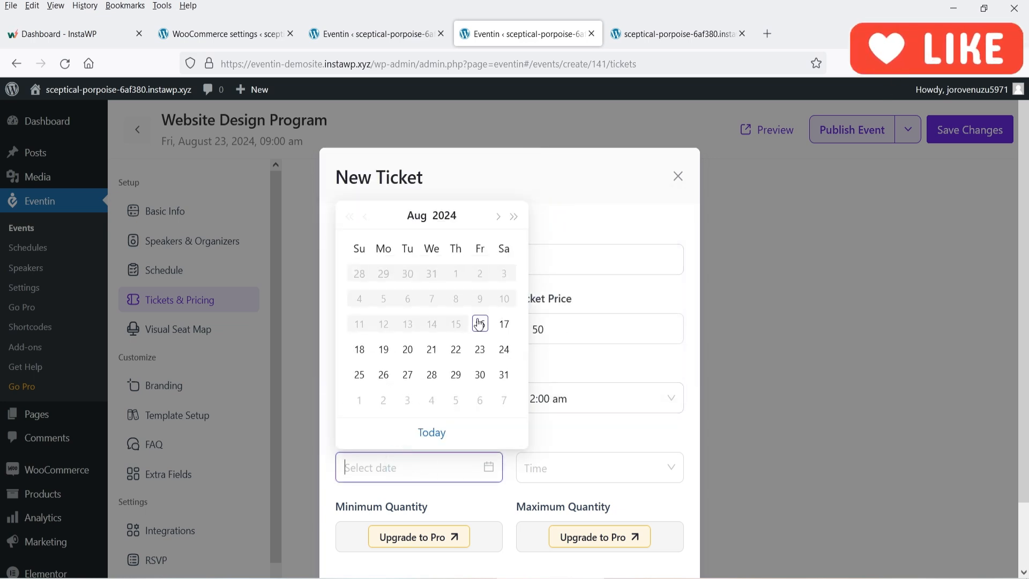
left_click(479, 349)
left_click(545, 467)
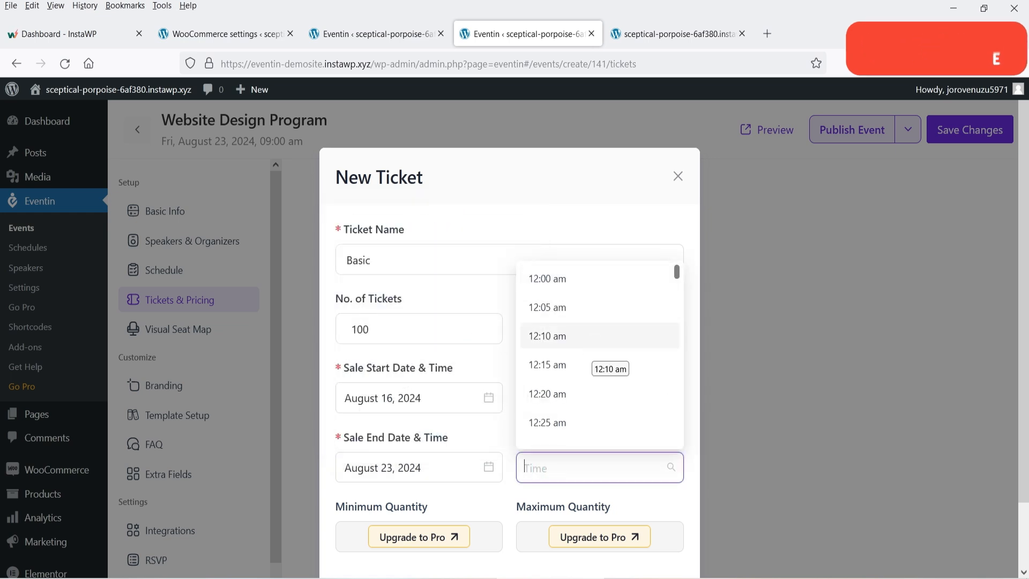
type("8:")
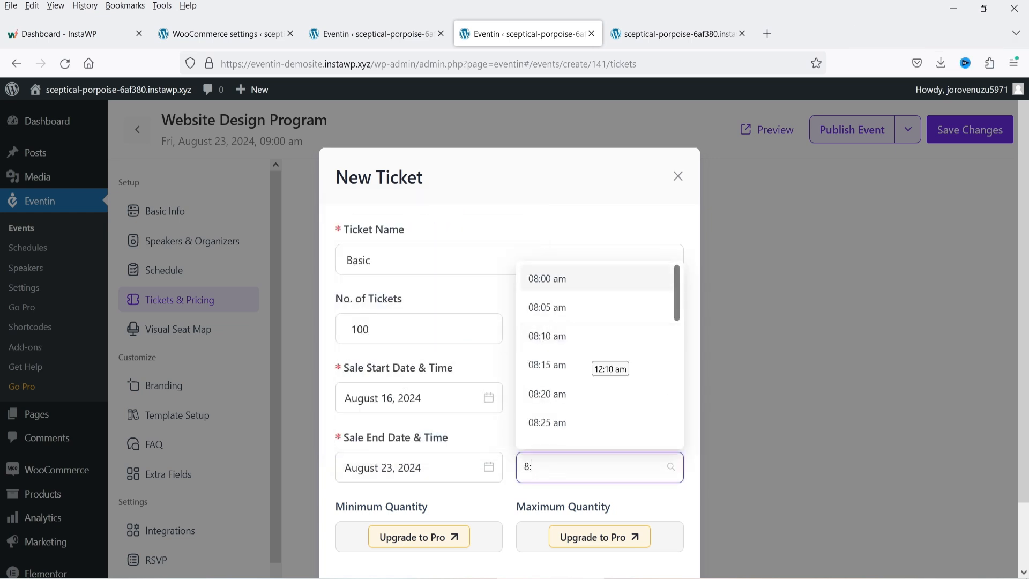
type("30")
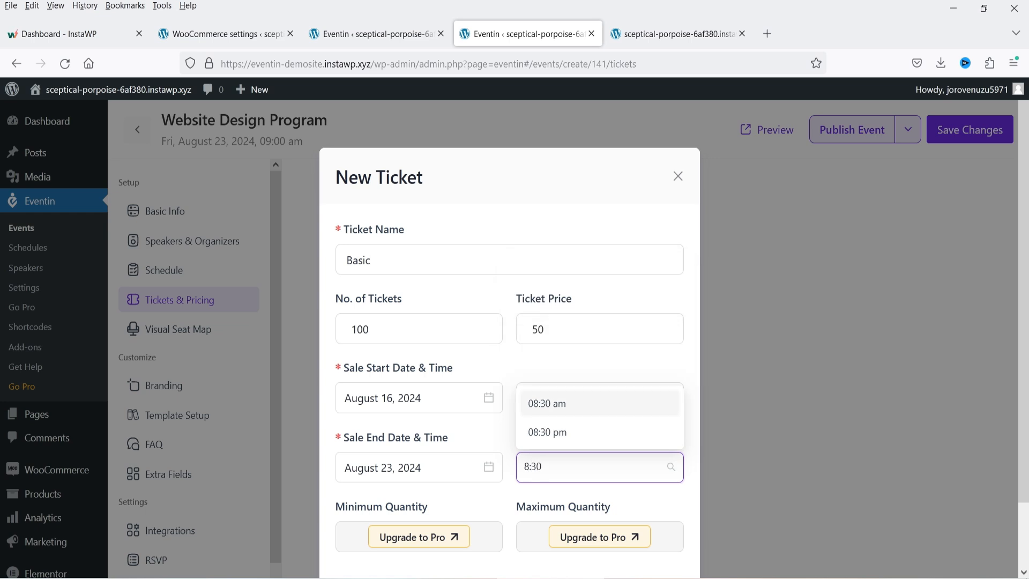
left_click(579, 403)
scroll(632, 352, "down", 3)
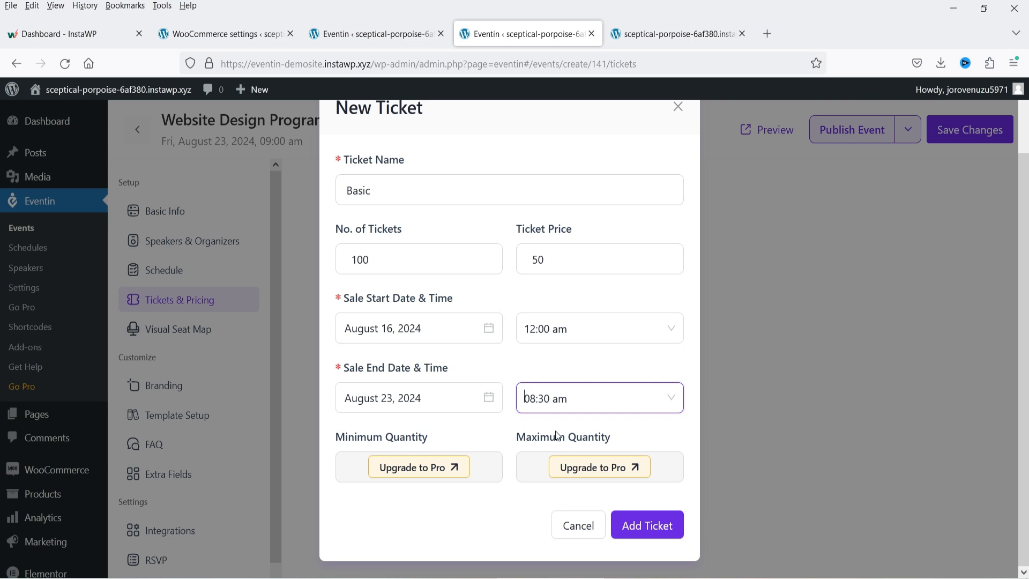
left_click(650, 529)
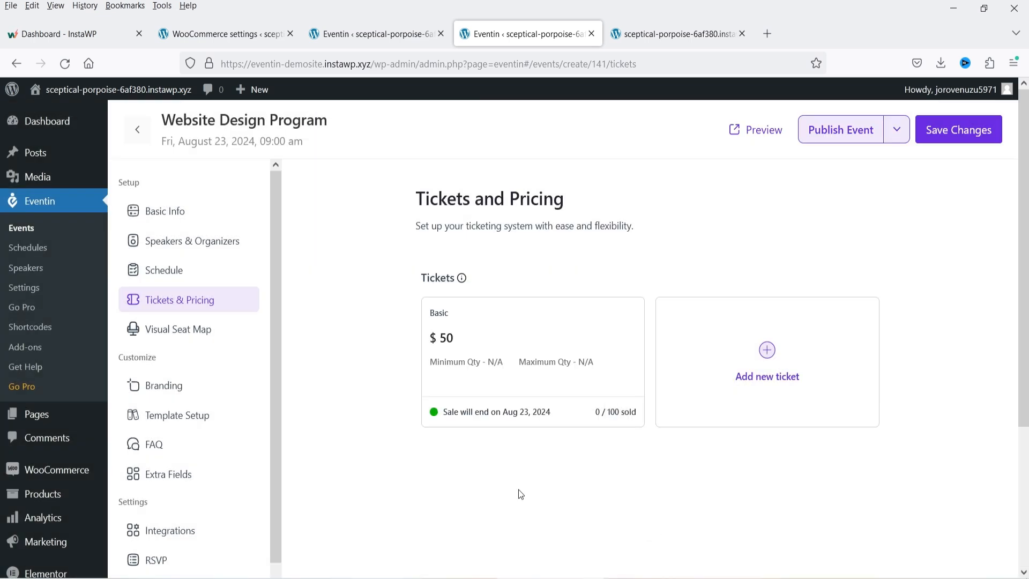
- Create a second ticket named Premium with 50 tickets priced at $100
left_click(768, 352)
left_click(395, 259)
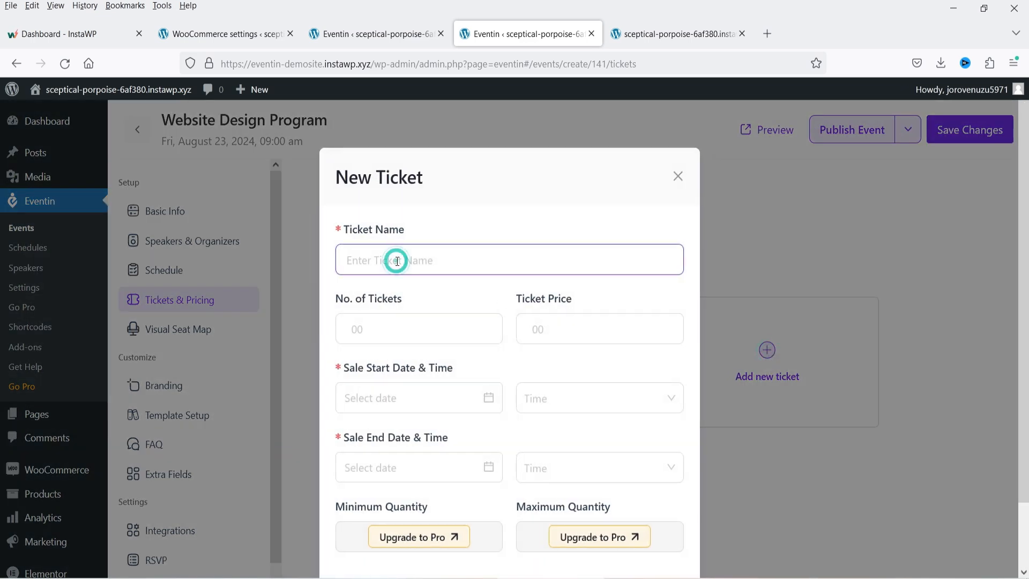
type("Premium")
left_click(383, 335)
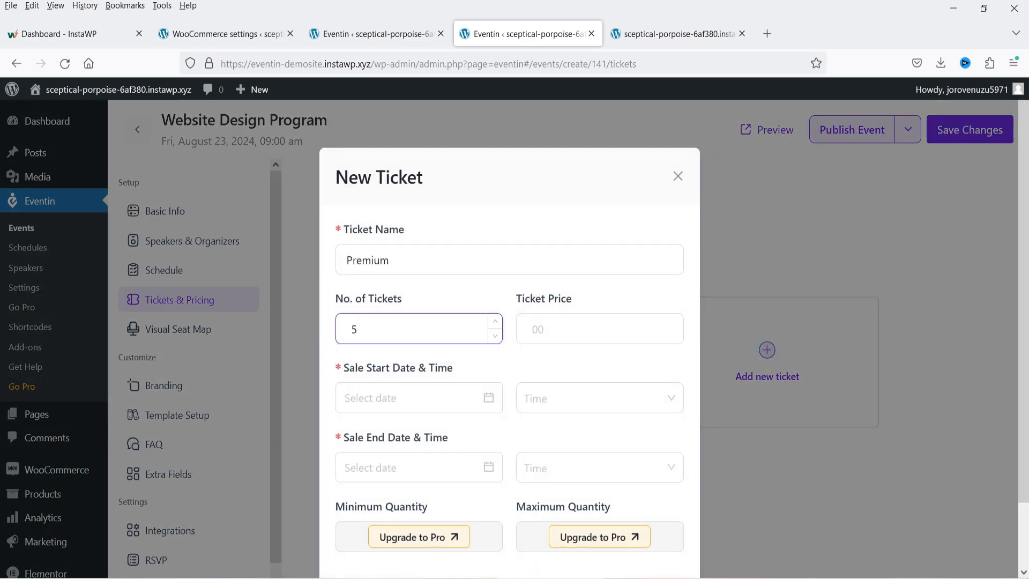
left_click(584, 328)
type("100")
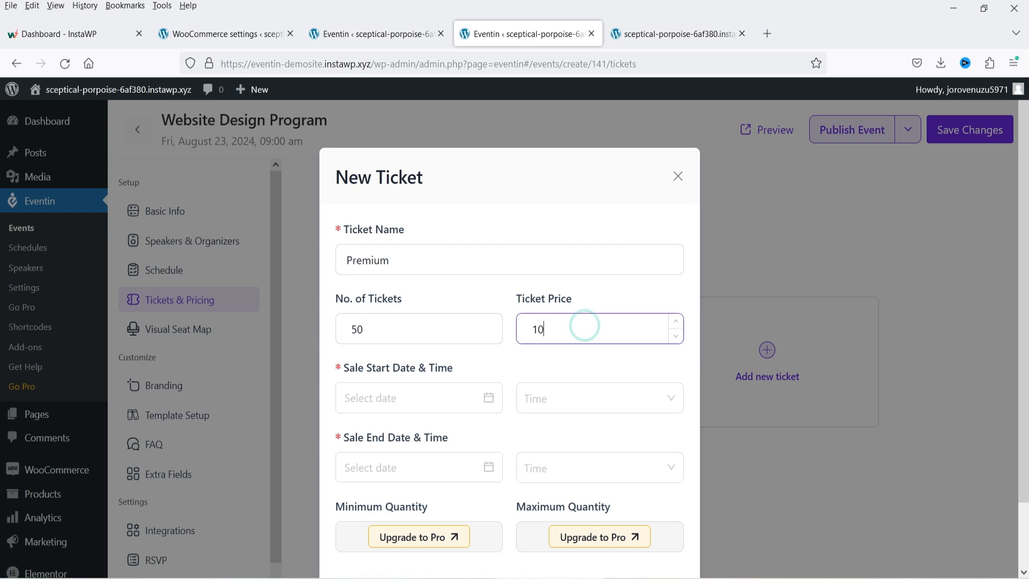
- Set Premium sales from August 16, 12:00 am to August 23, 2024, 08:30 am, and add it
left_click(375, 398)
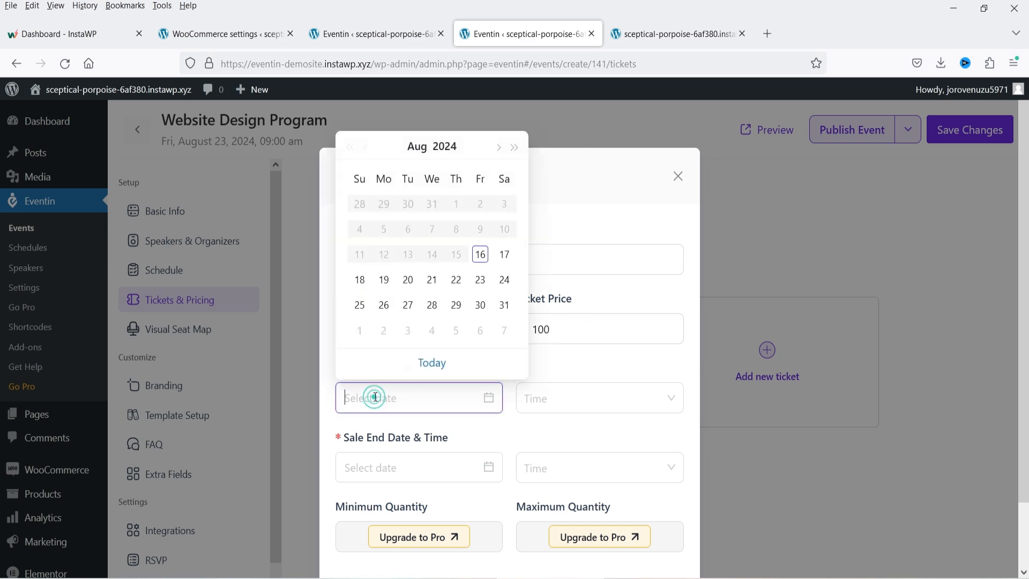
left_click(481, 252)
left_click(595, 401)
left_click(570, 210)
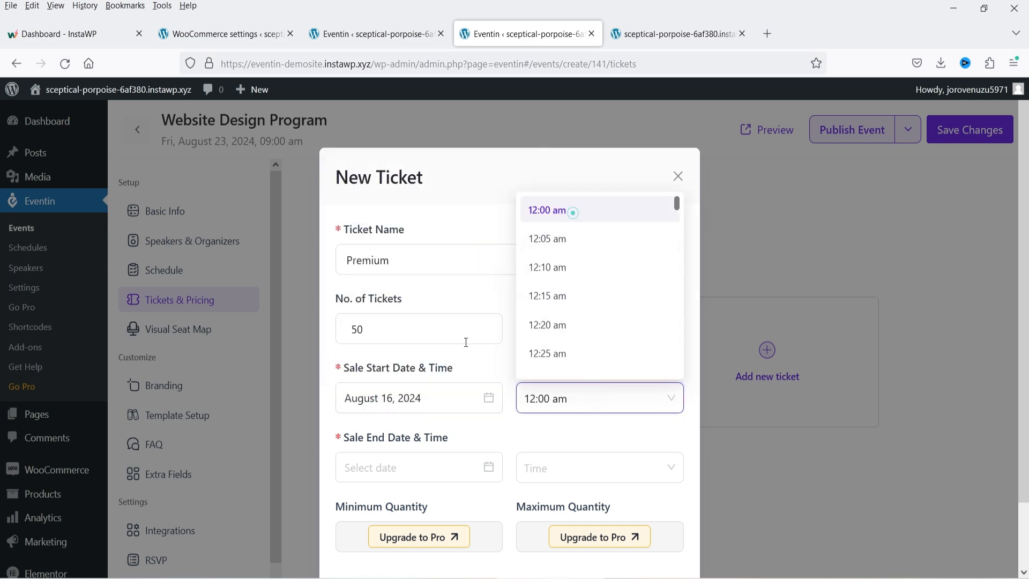
left_click(373, 476)
left_click(479, 349)
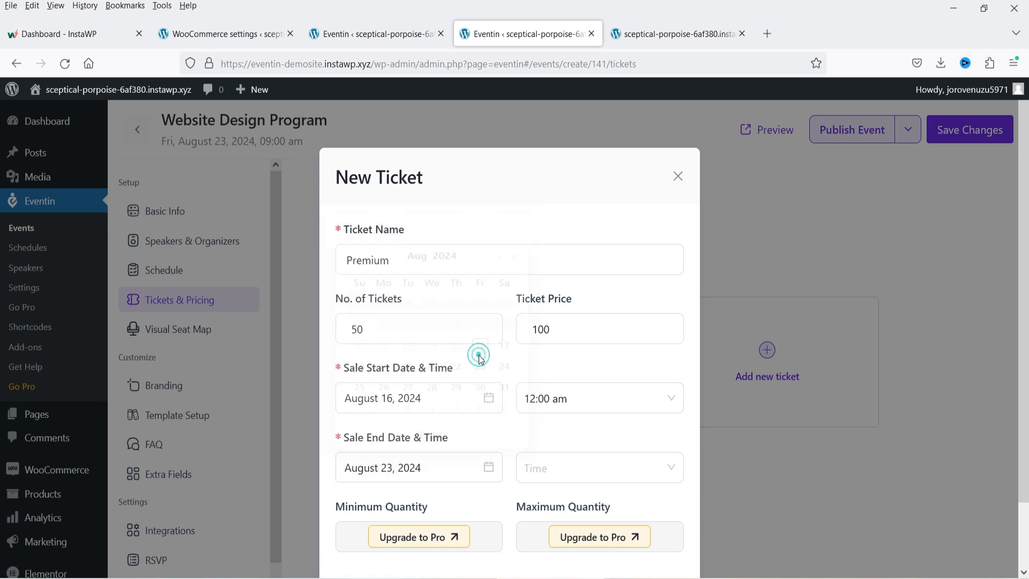
left_click(555, 465)
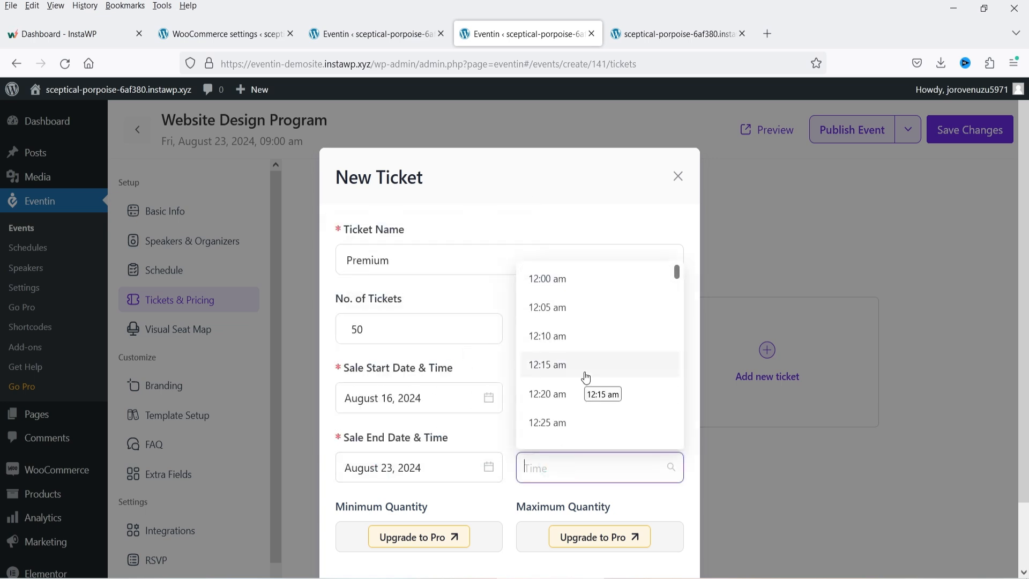
type("8:30")
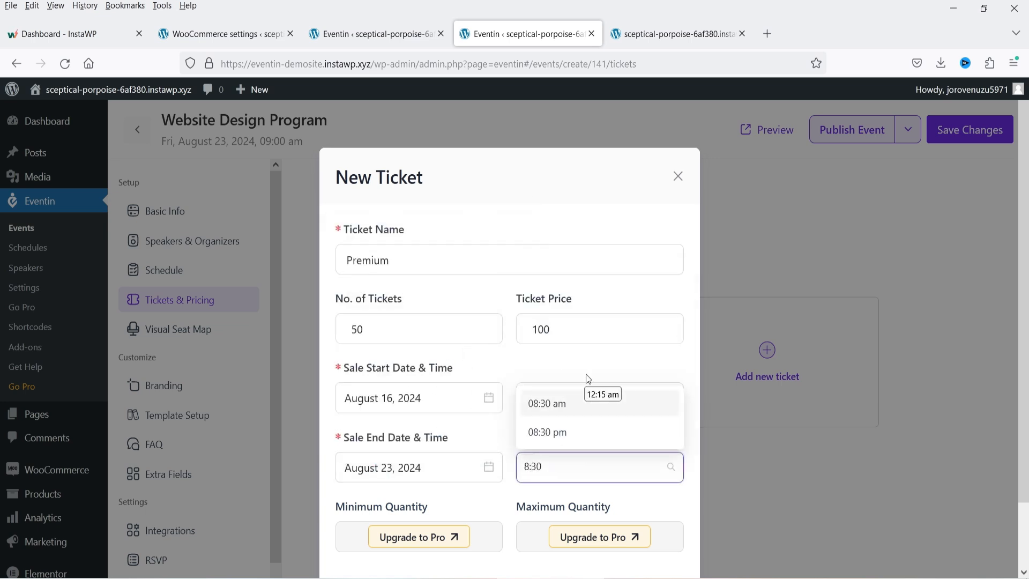
left_click(551, 409)
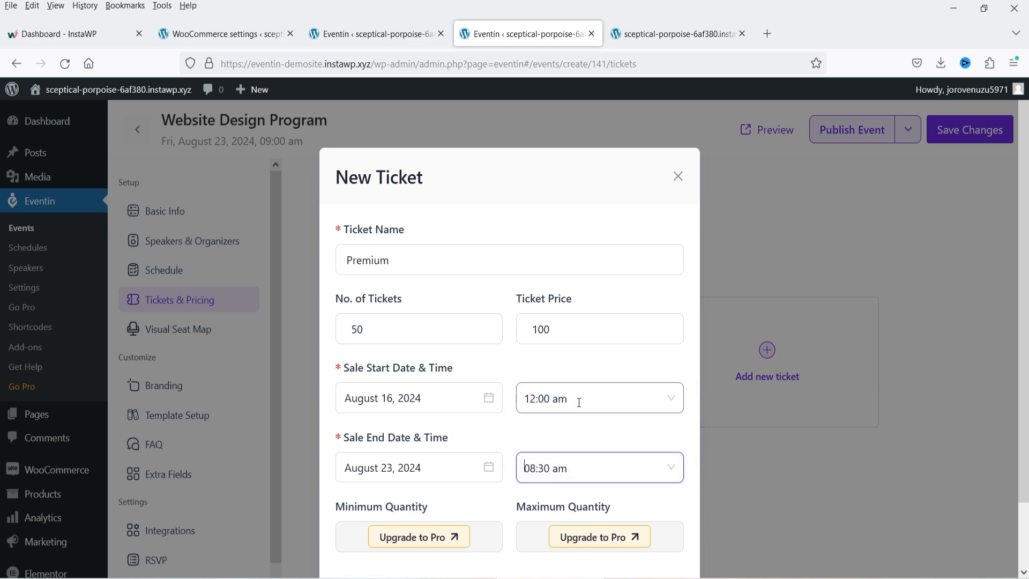
scroll(574, 409, "down", 2)
left_click(632, 523)
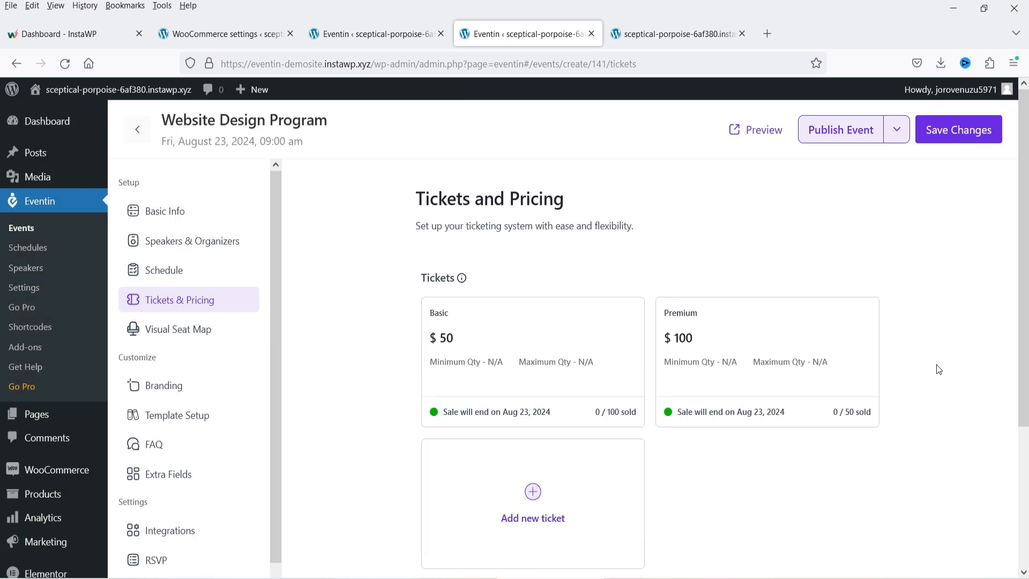
left_click(178, 329)
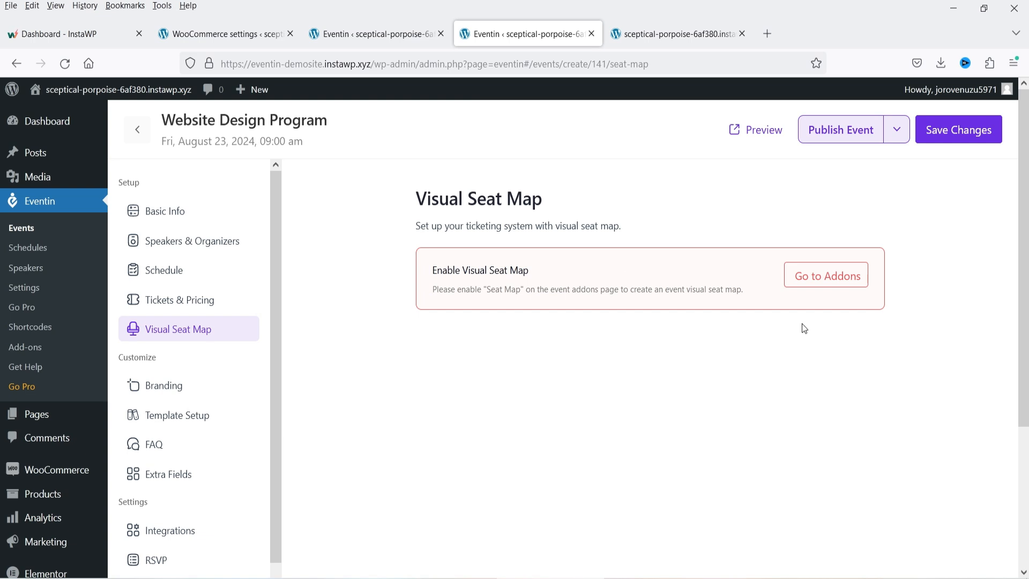
- Set the gift illustration as the event logo in Branding
left_click(219, 385)
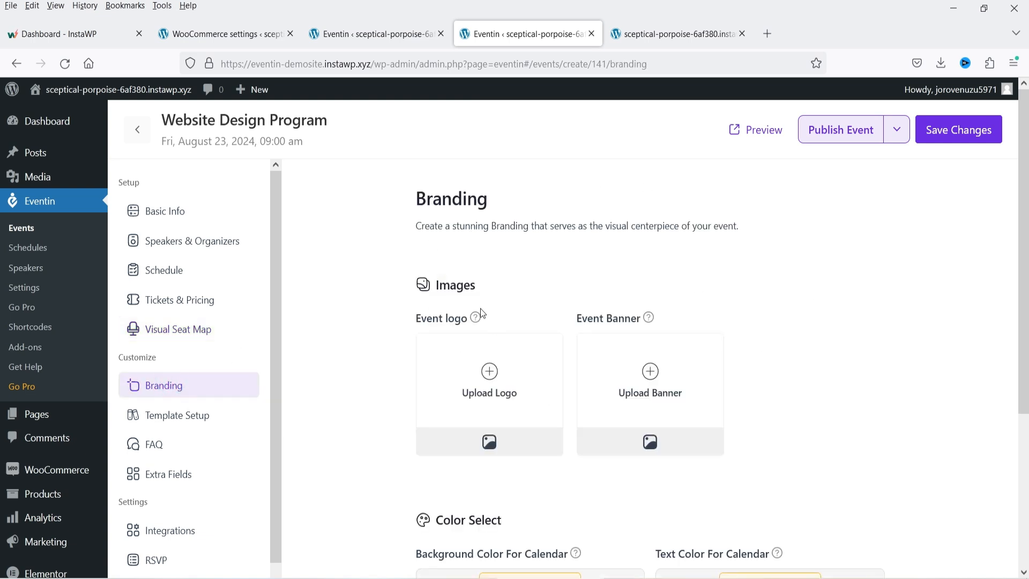
left_click(487, 378)
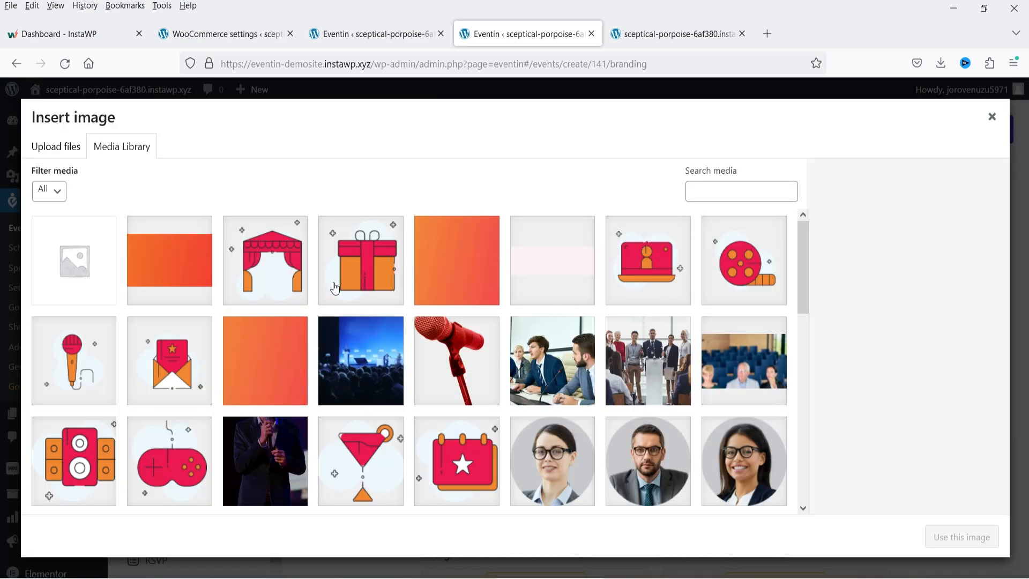
scroll(552, 404, "down", 6)
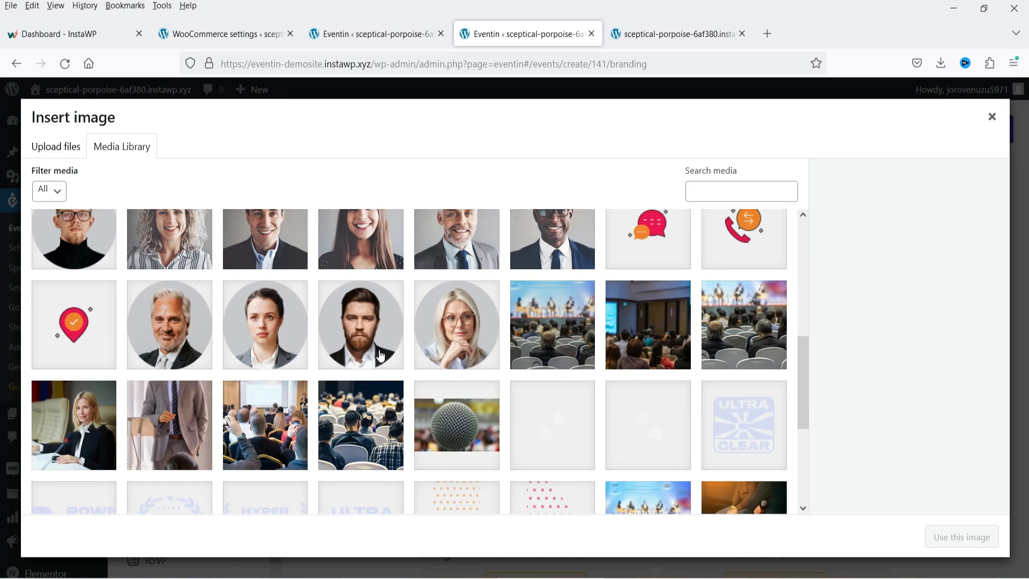
scroll(552, 405, "up", 6)
left_click(364, 297)
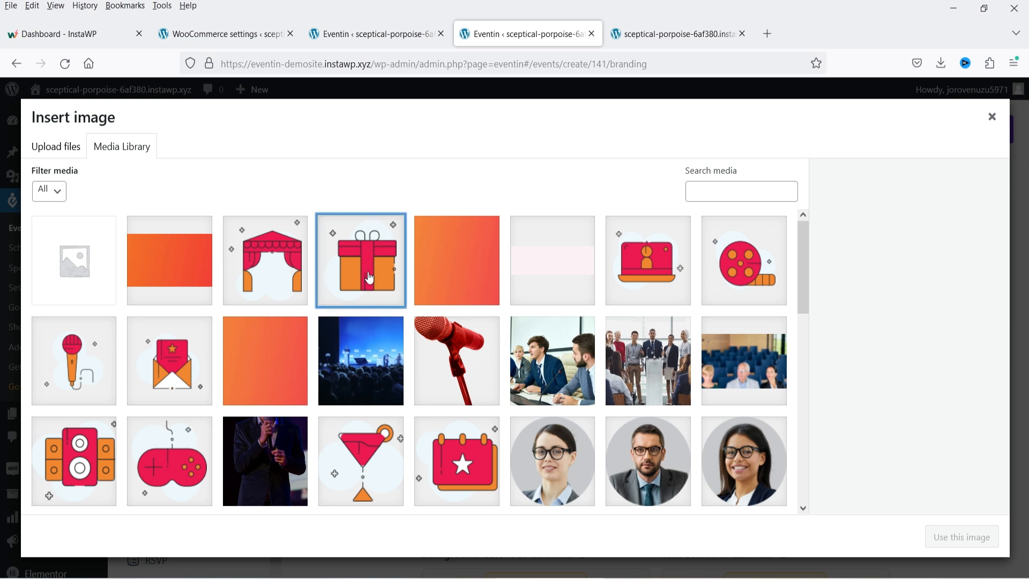
left_click(975, 544)
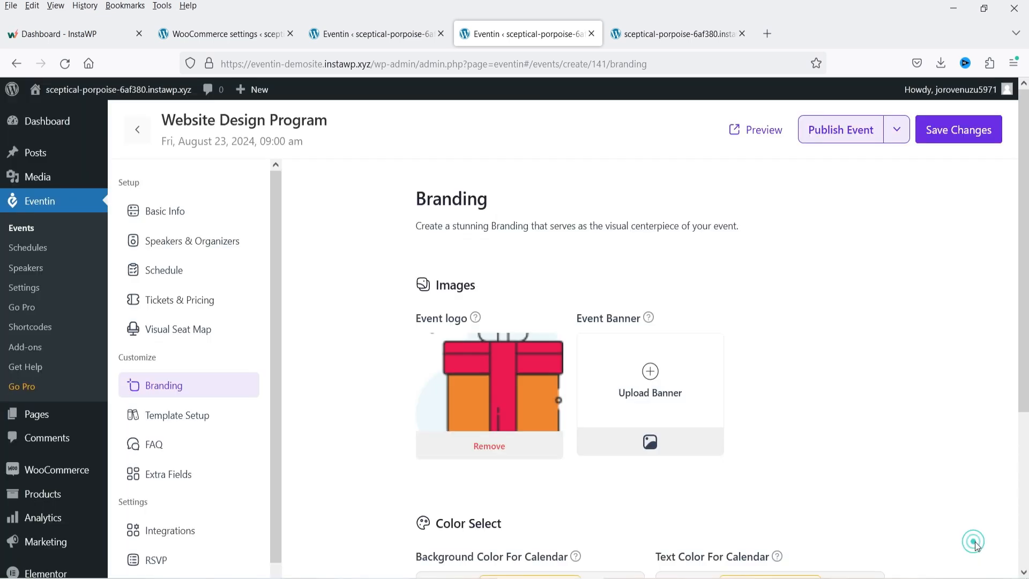
- Set the meeting photo as the event banner and save the changes
left_click(652, 371)
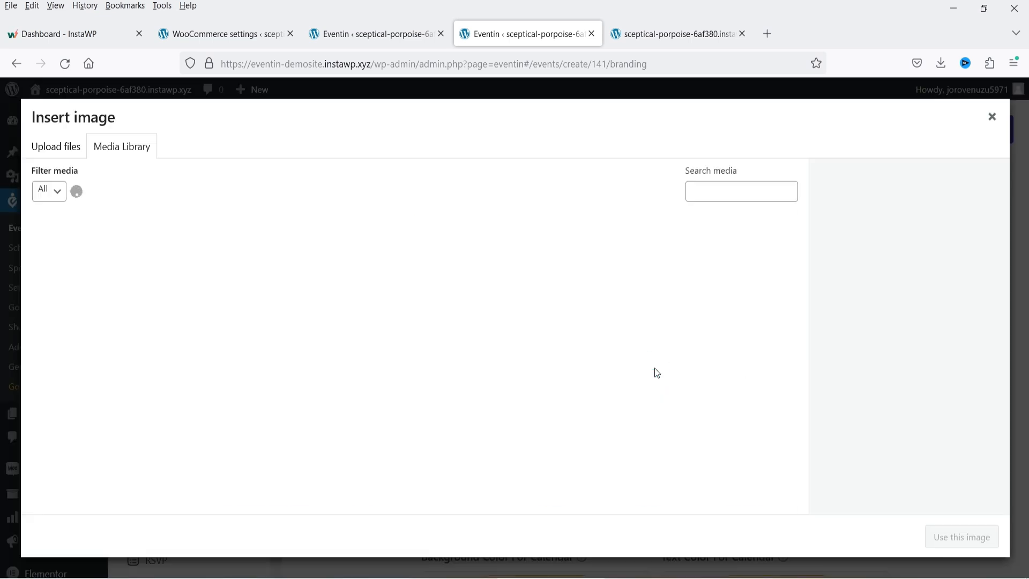
left_click(682, 396)
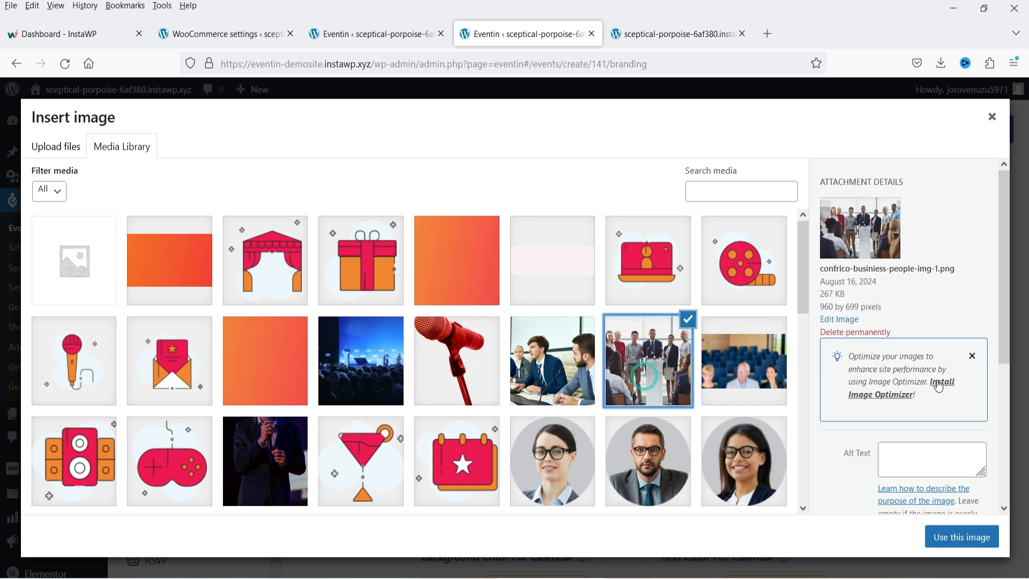
left_click(967, 545)
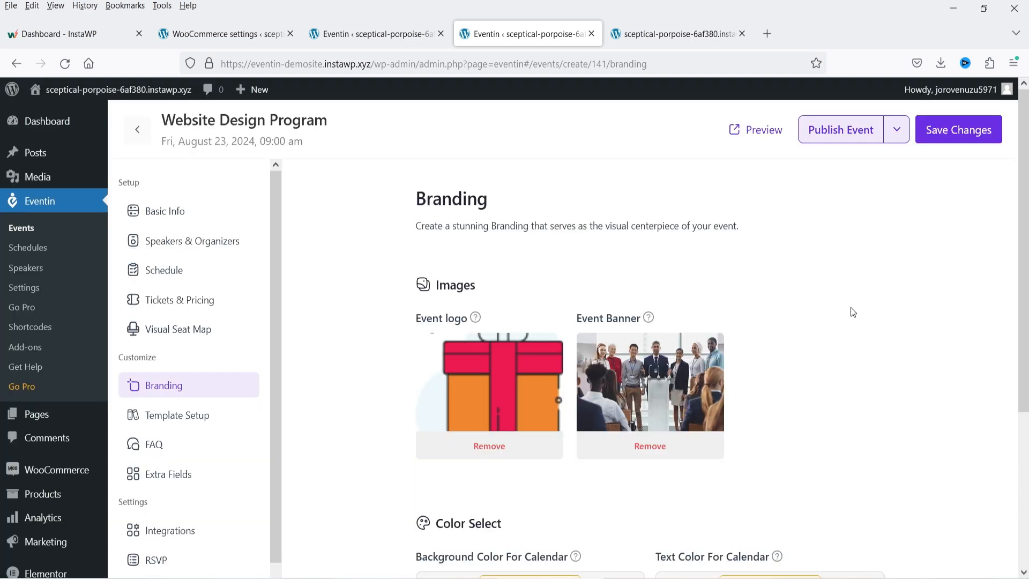
scroll(836, 294, "down", 4)
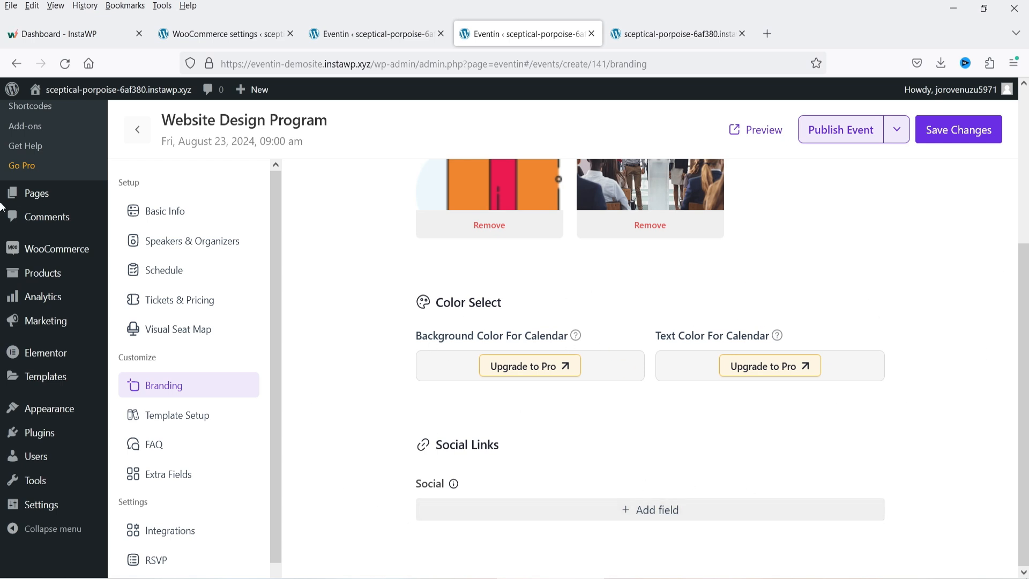
left_click(985, 130)
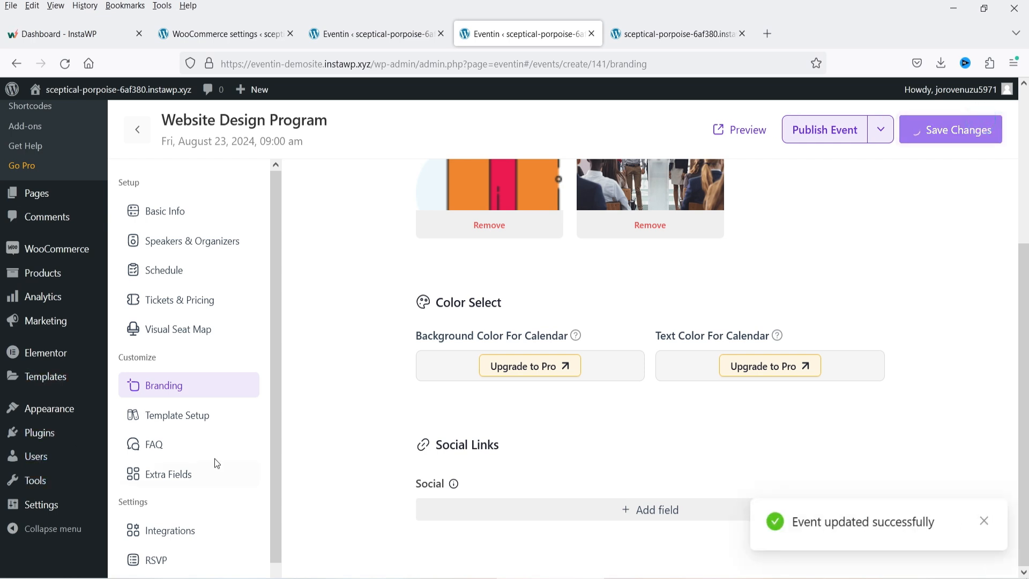
- Choose Template one for the landing page and Template 1 for tickets, save, then view FAQ
left_click(207, 416)
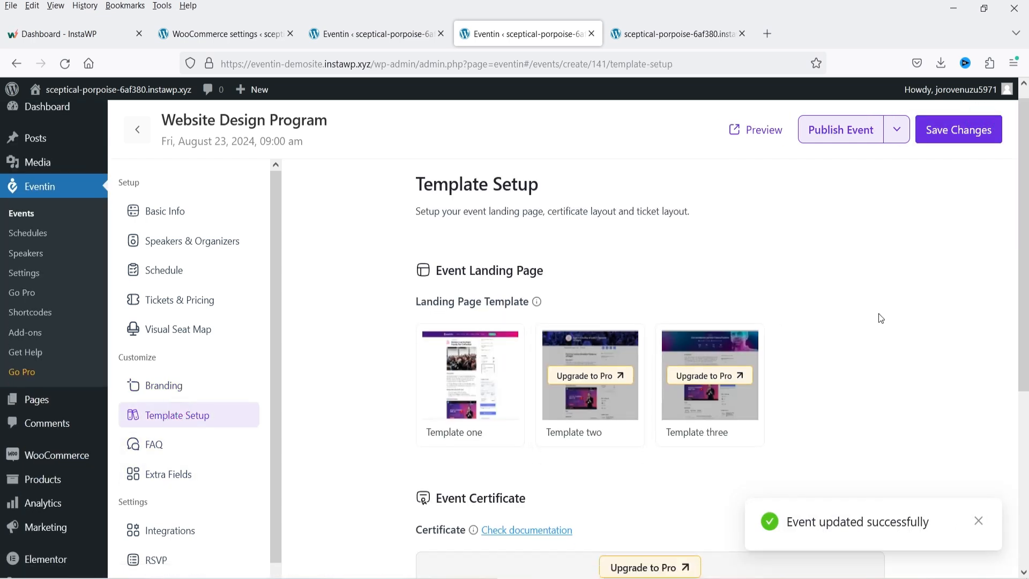
scroll(880, 318, "down", 2)
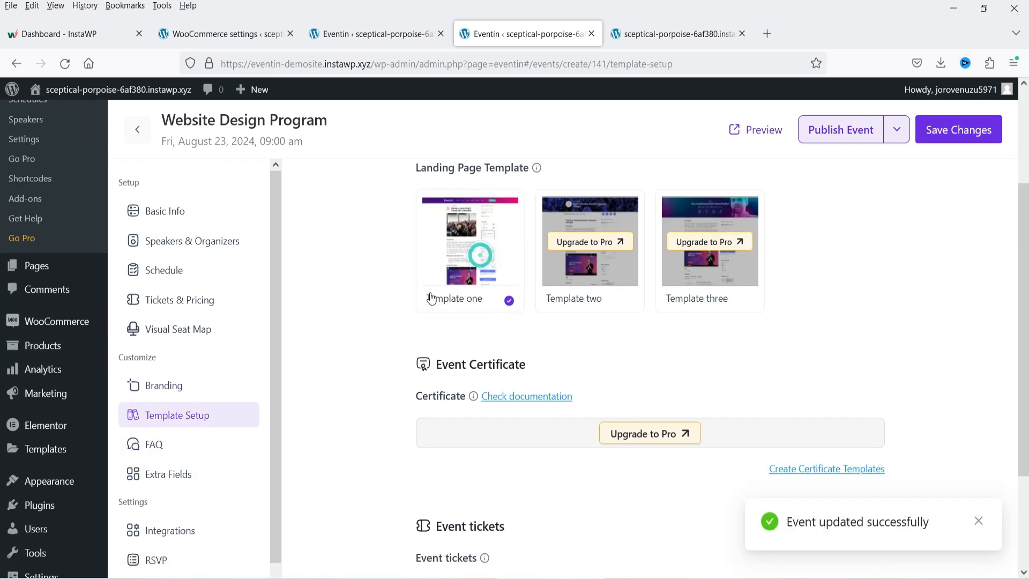
left_click(488, 284)
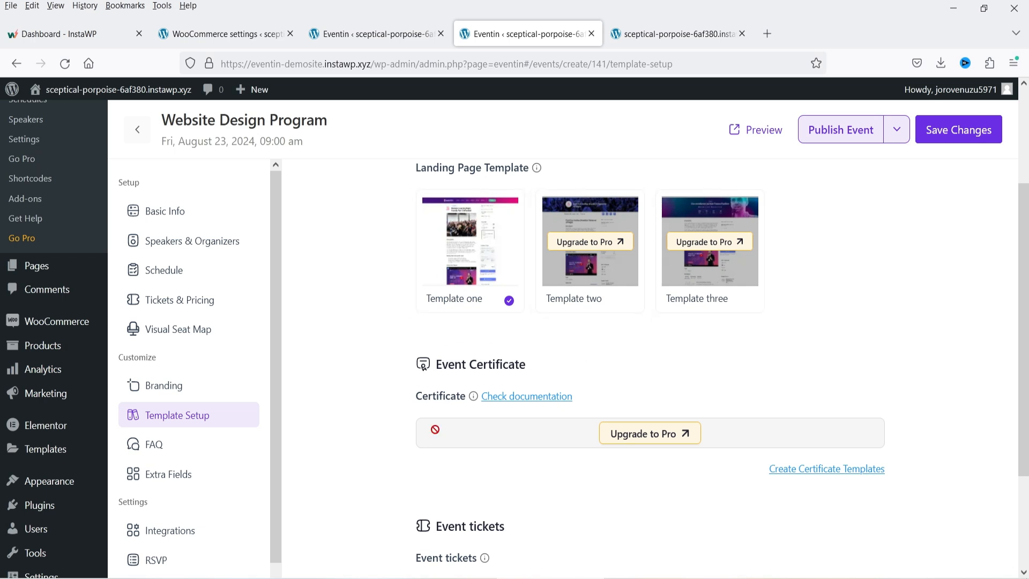
scroll(673, 378, "down", 2)
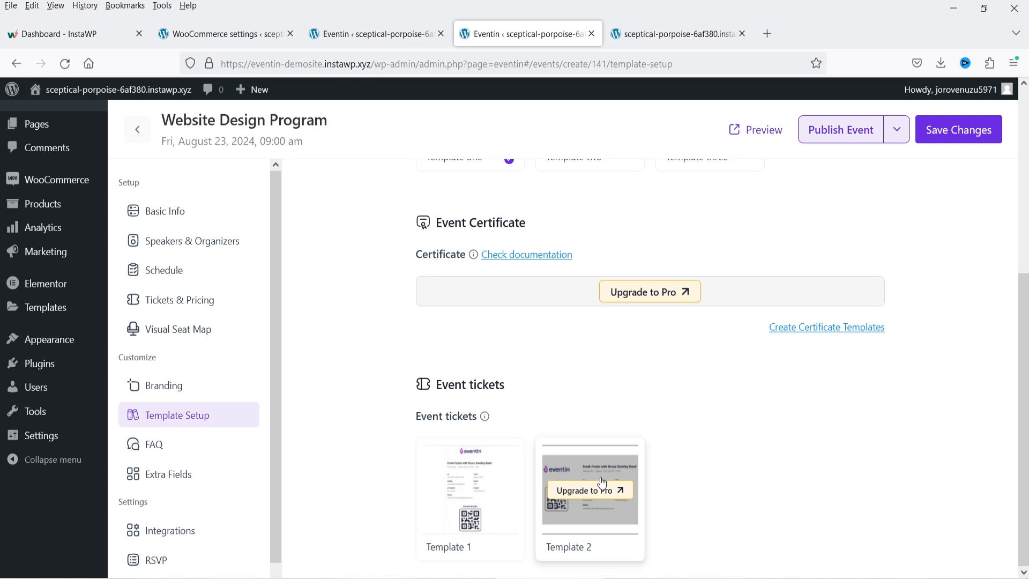
left_click(490, 490)
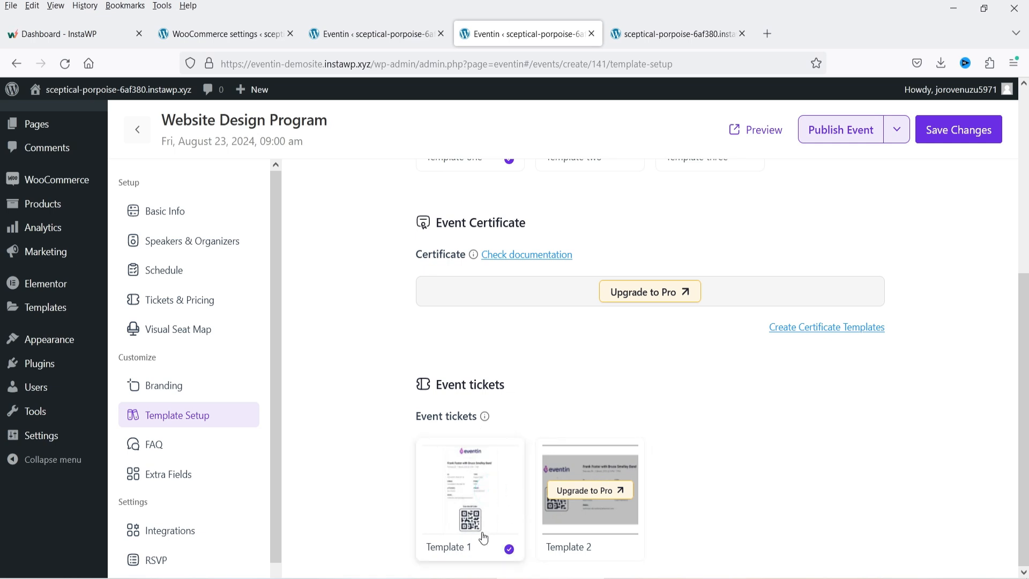
left_click(970, 130)
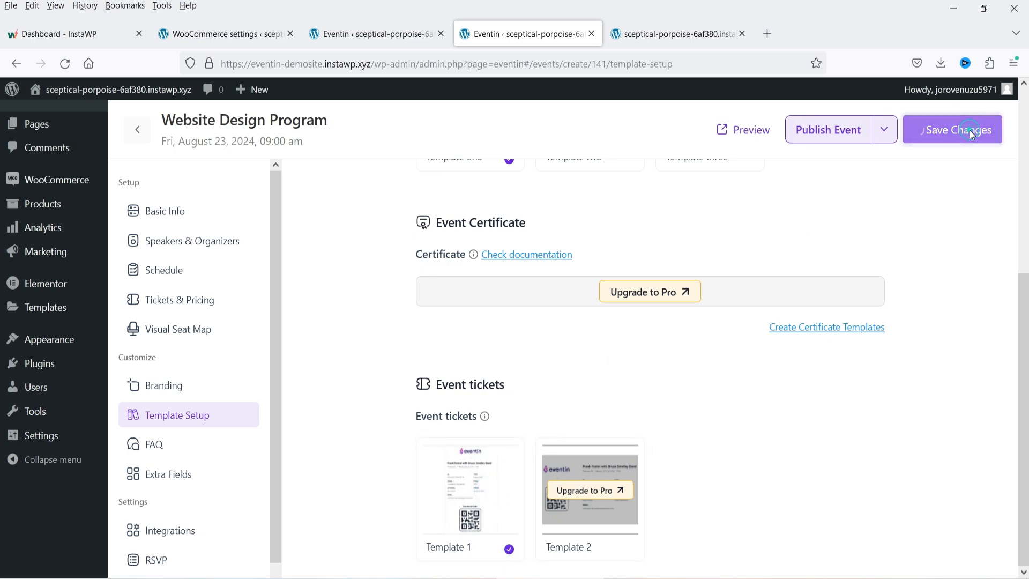
left_click(154, 445)
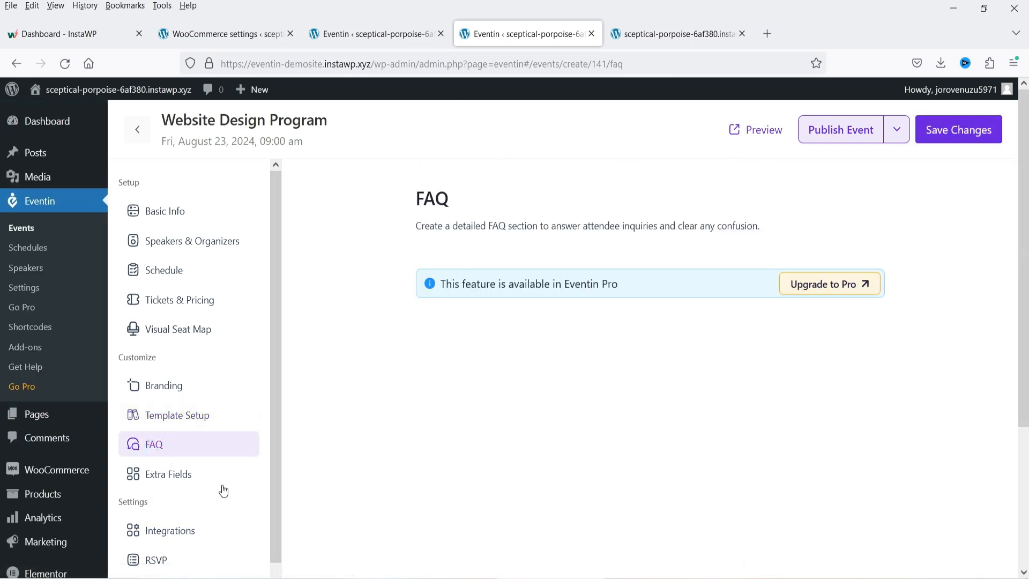
- Look through the Extra fields, Integrations, RSVP and Additional page sections
left_click(200, 475)
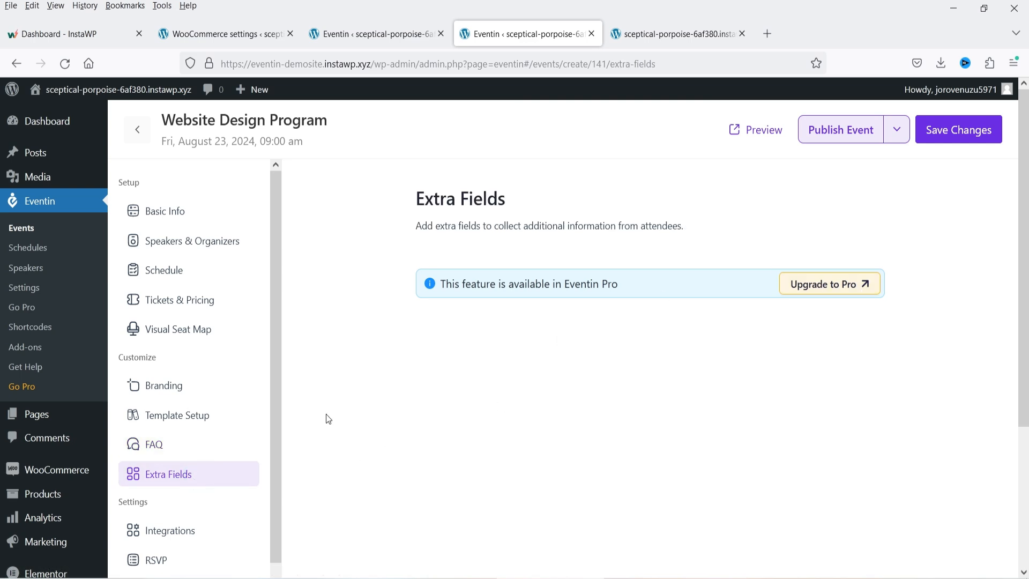
scroll(124, 456, "down", 1)
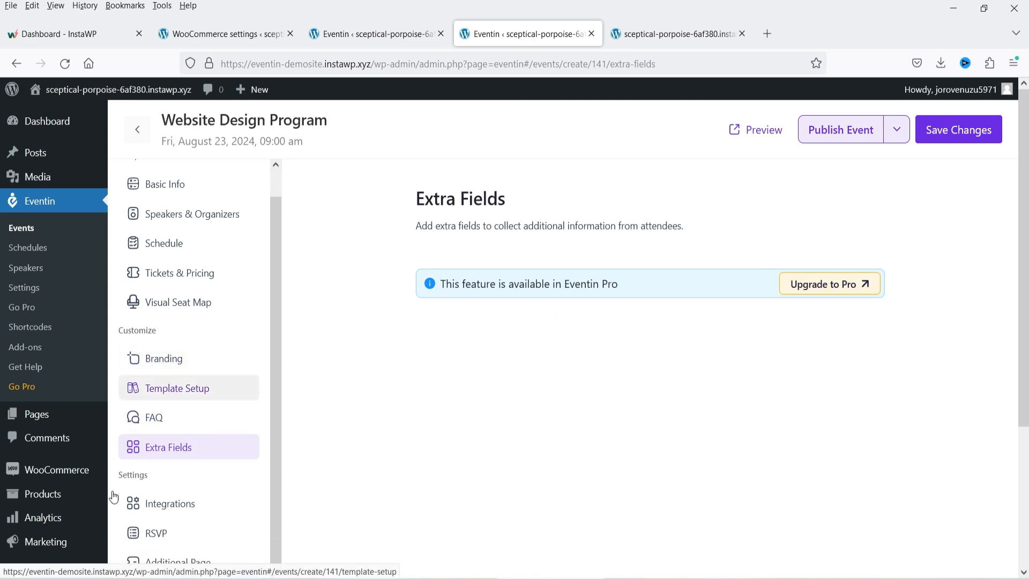
left_click(188, 503)
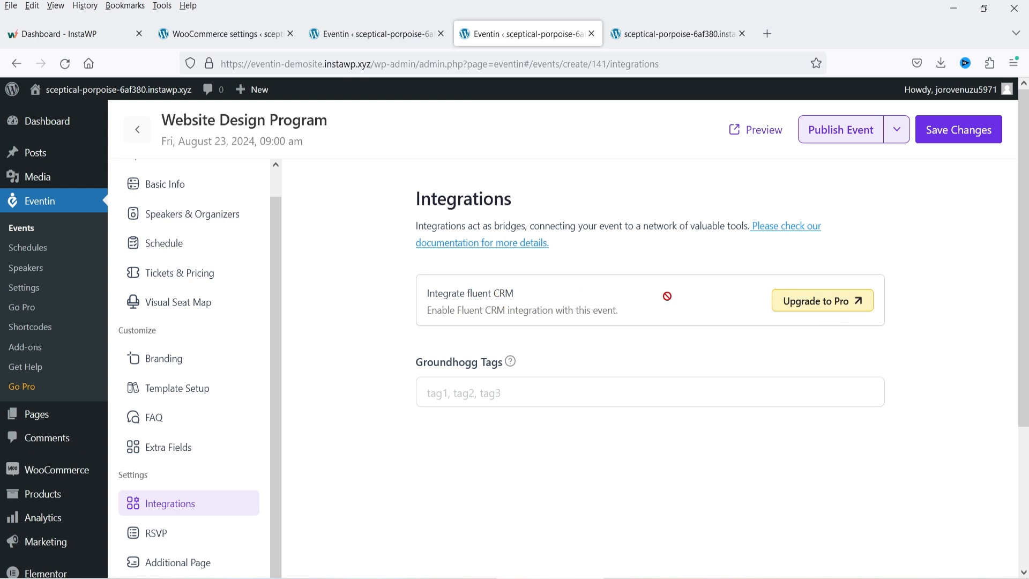
left_click(198, 533)
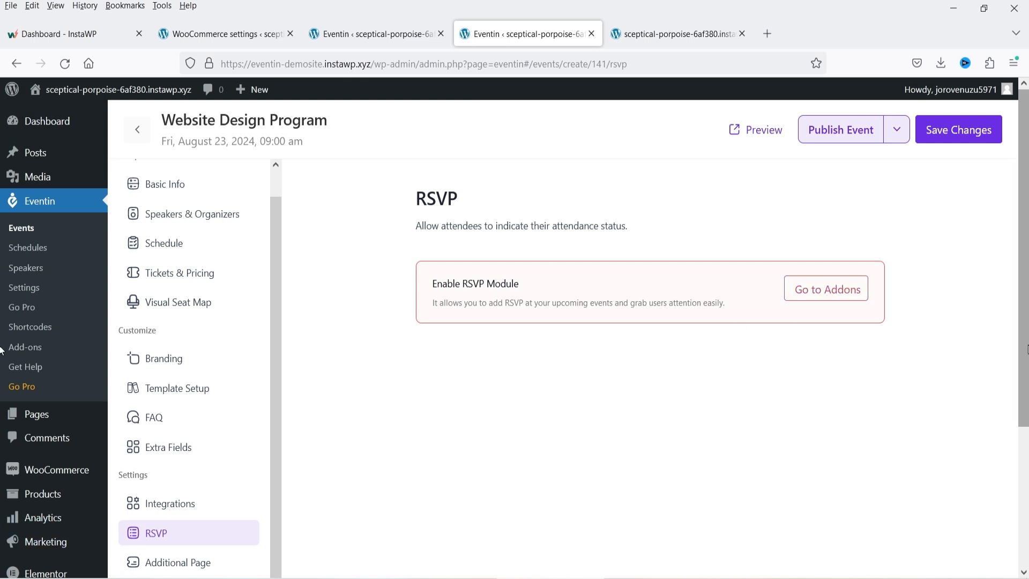
left_click(194, 561)
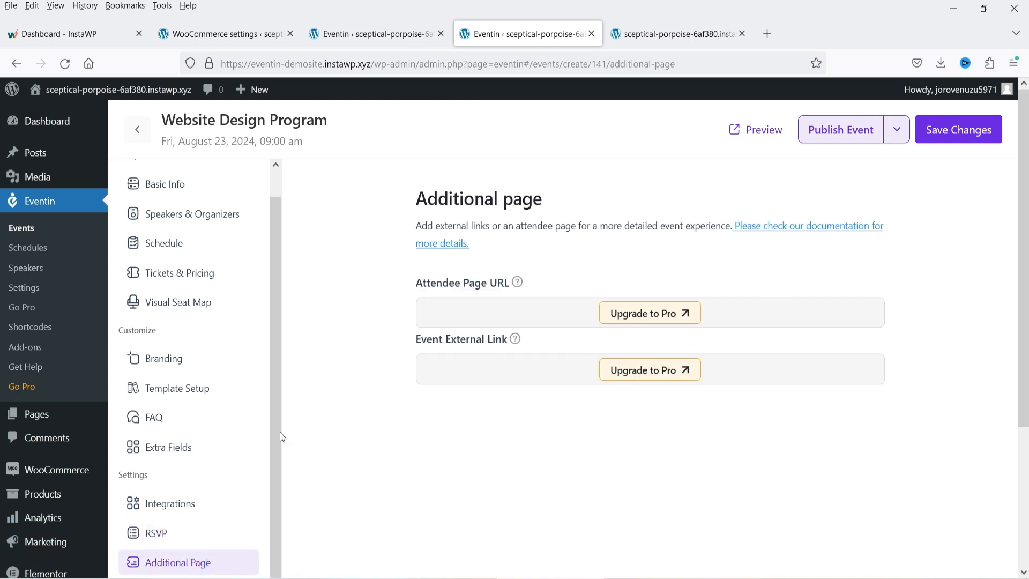
- Save the event's changes and publish Website Design Program
scroll(179, 408, "up", 1)
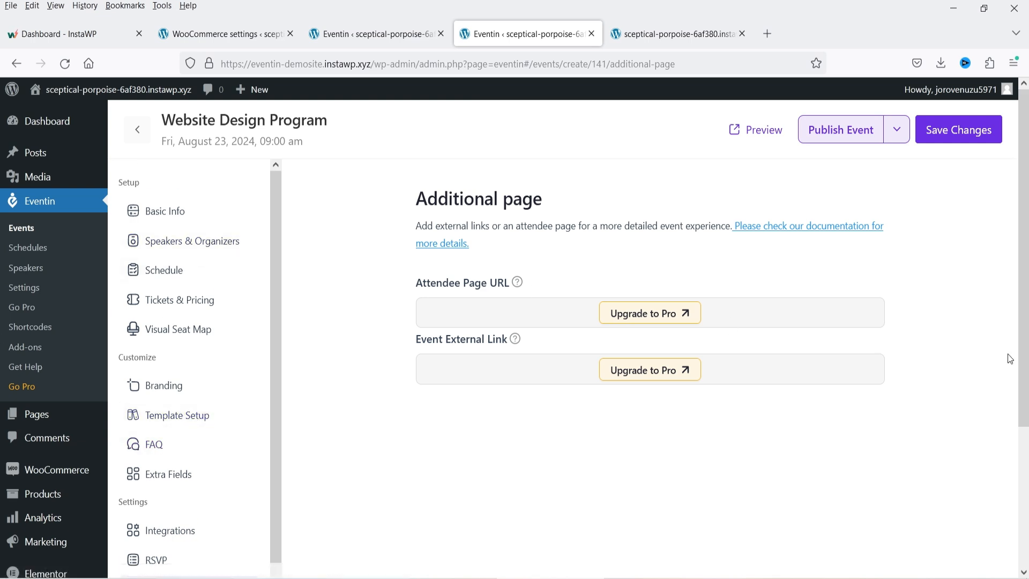
left_click(915, 130)
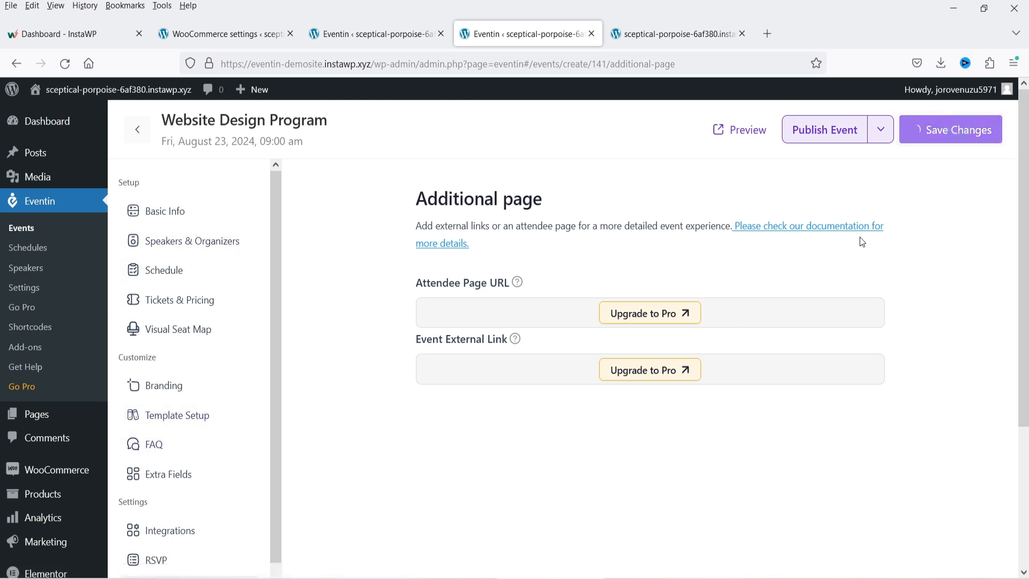
left_click(818, 138)
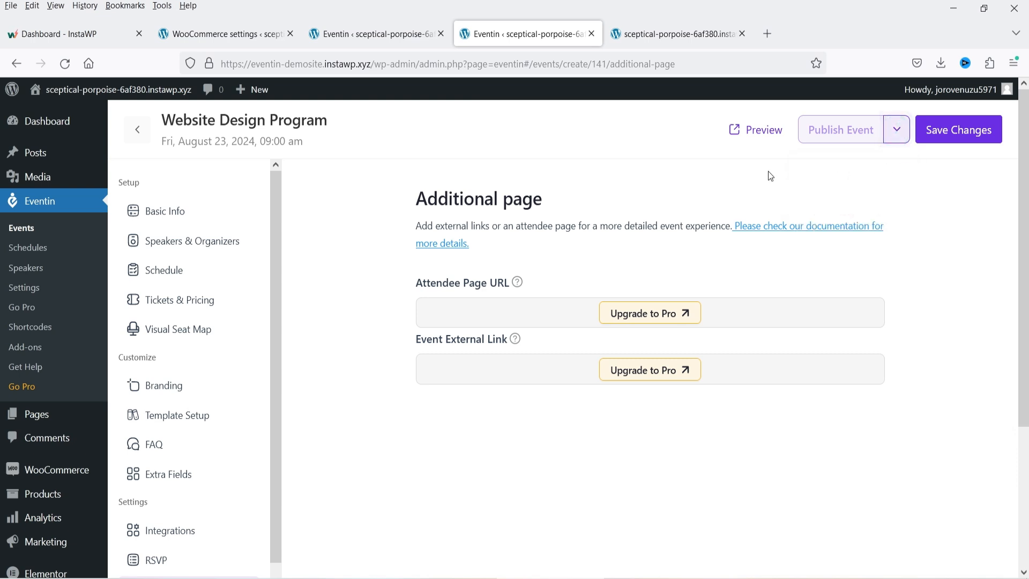
- Preview the event page, checking its logo, banner, schedule and organizers, then go back to Payments
left_click(757, 130)
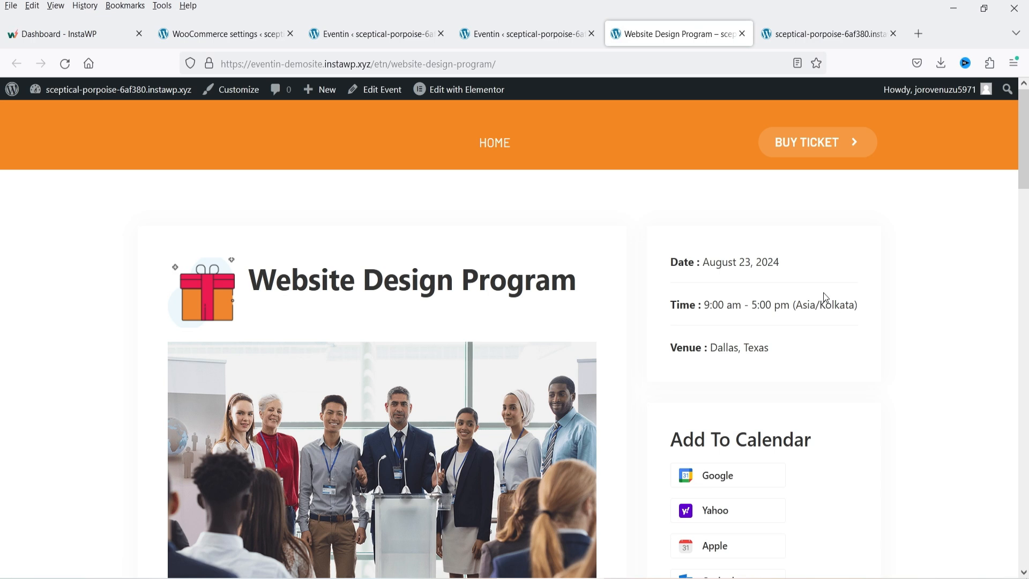
scroll(166, 261, "down", 2)
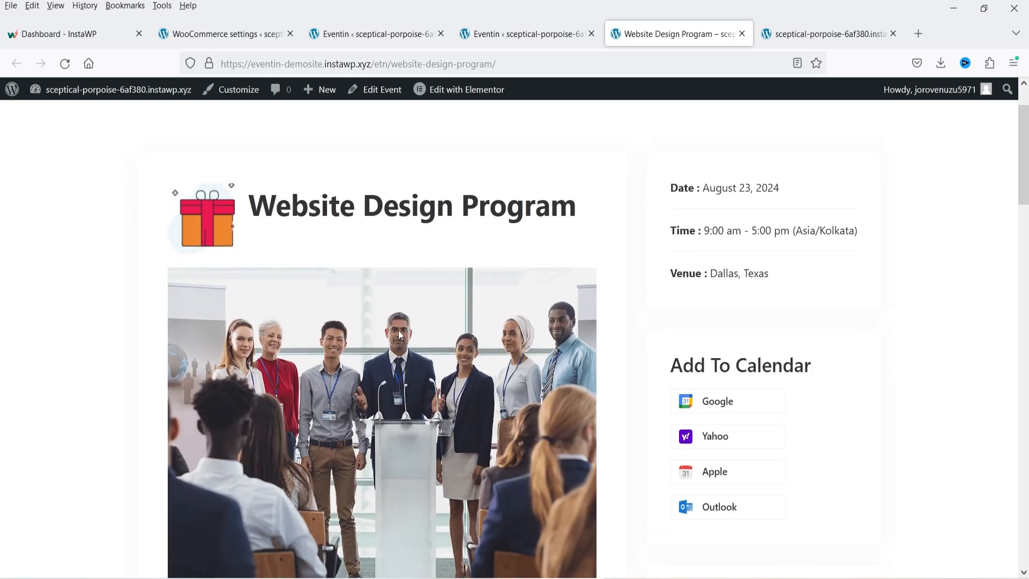
scroll(400, 335, "down", 10)
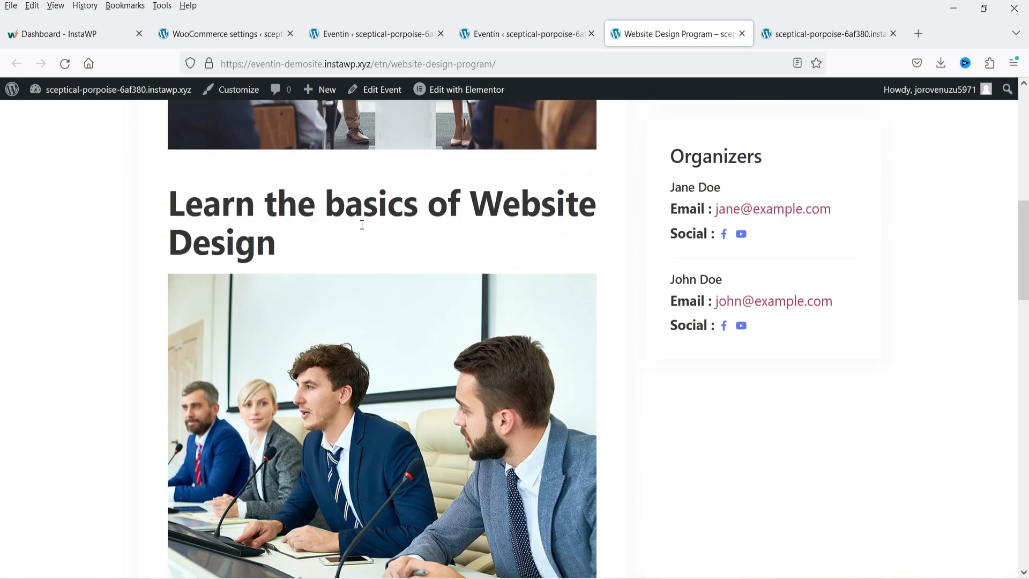
scroll(268, 235, "down", 5)
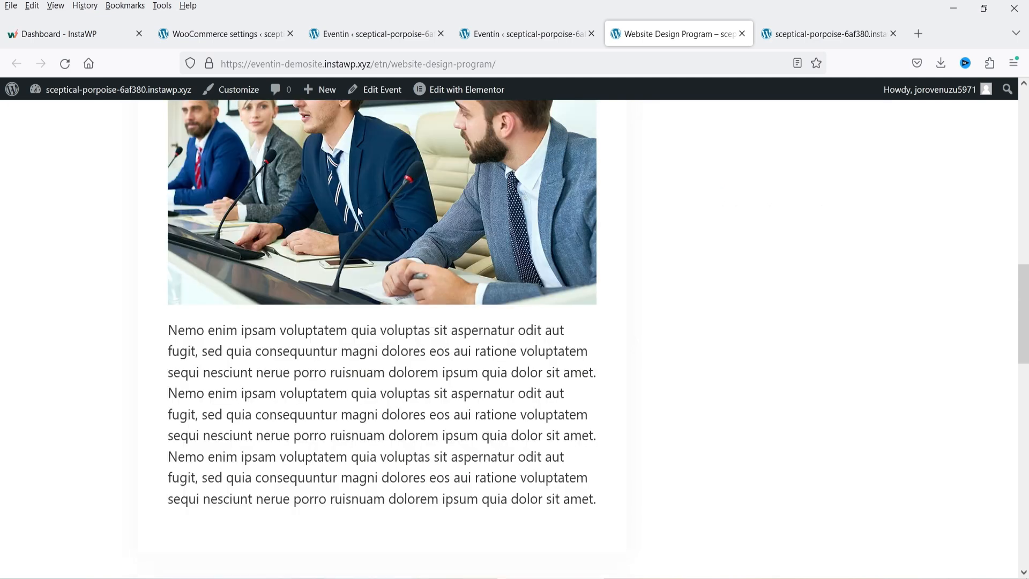
scroll(354, 215, "down", 4)
scroll(354, 220, "down", 3)
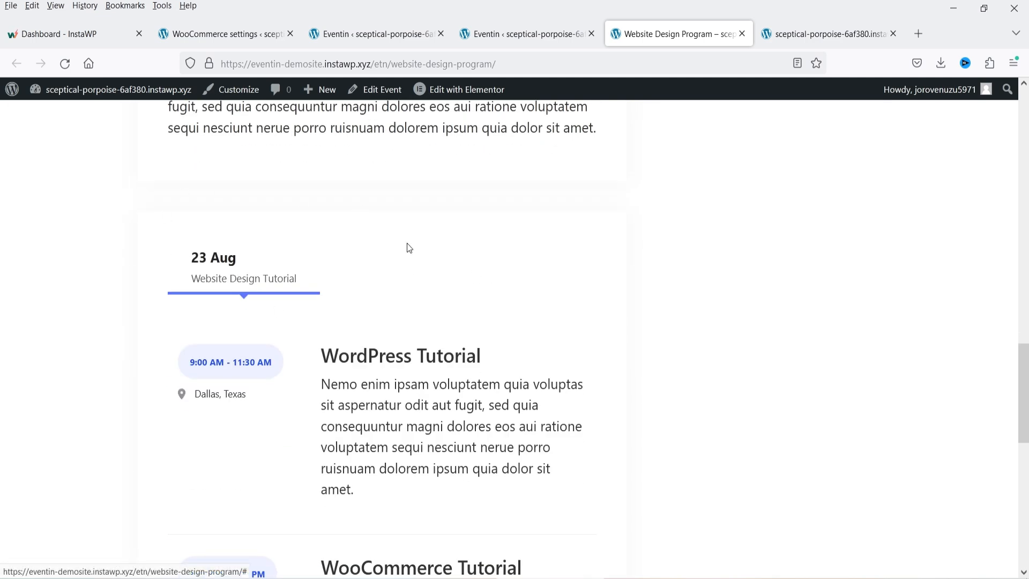
scroll(407, 242, "down", 2)
scroll(254, 315, "down", 3)
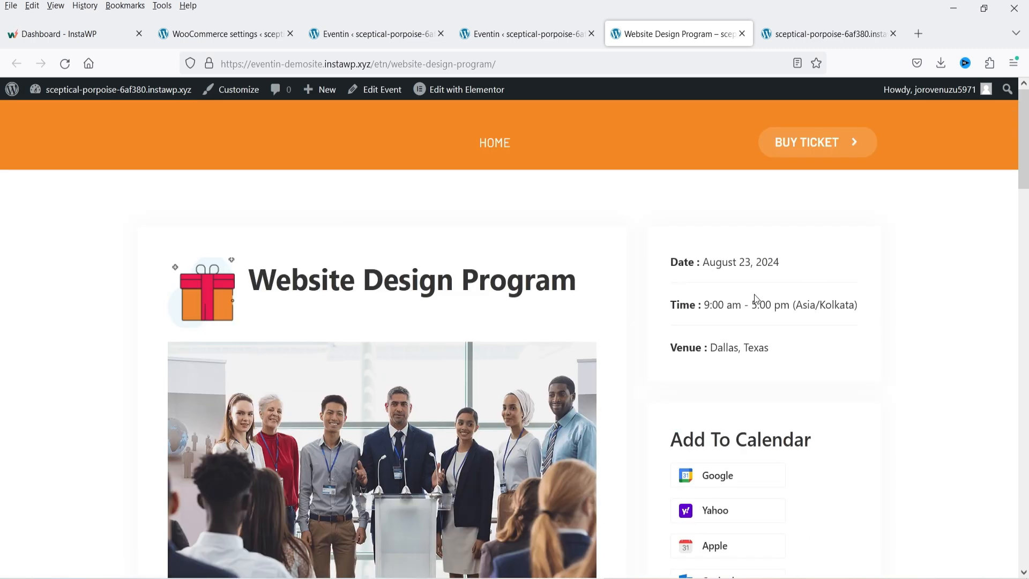
scroll(770, 329, "down", 7)
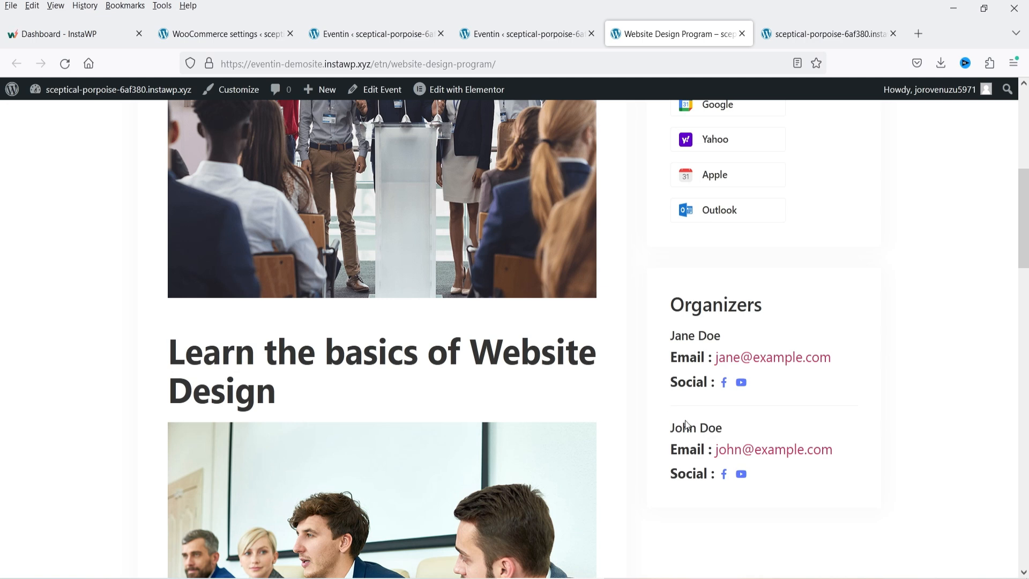
scroll(738, 191, "down", 3)
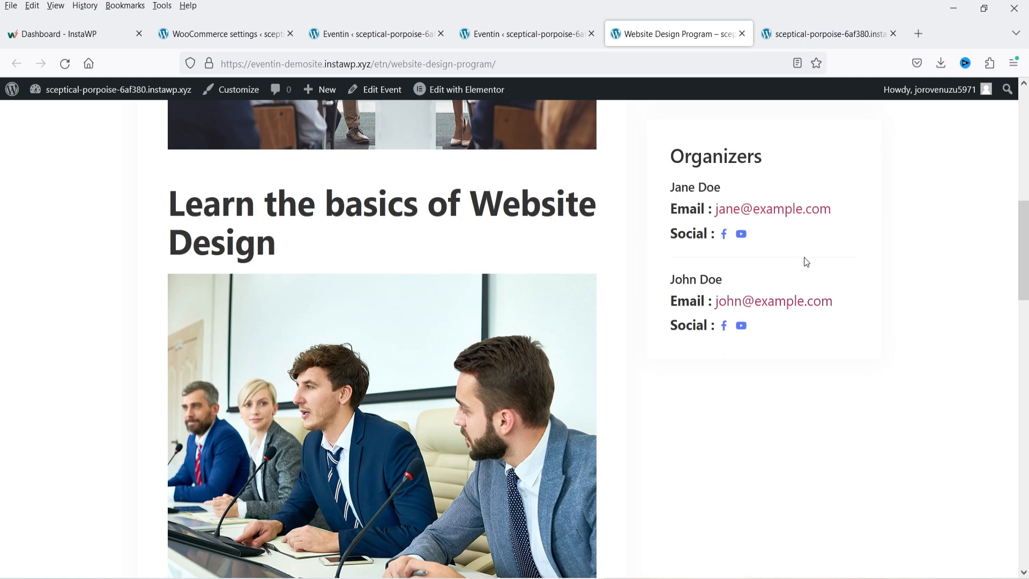
scroll(771, 336, "down", 15)
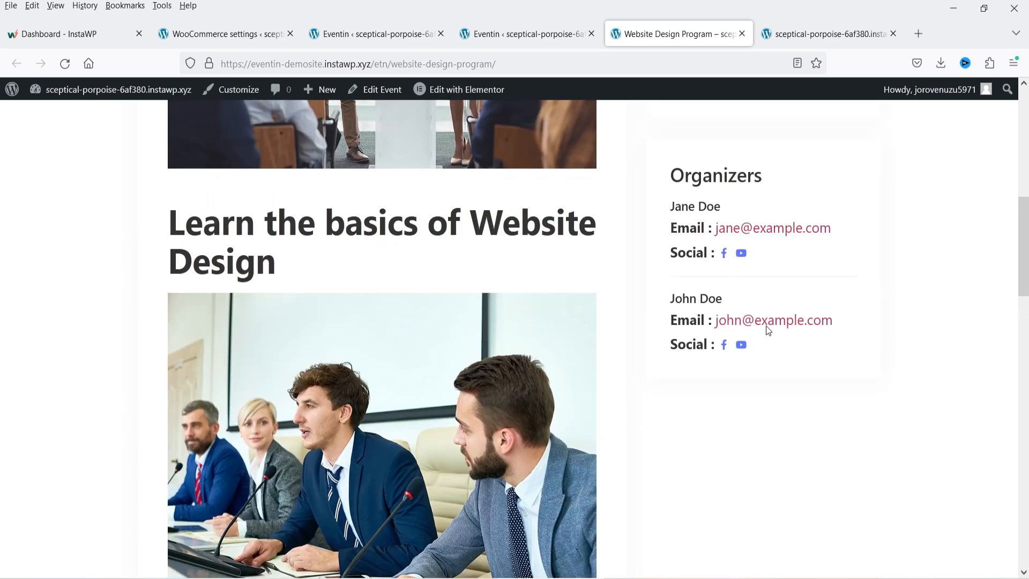
scroll(769, 330, "up", 10)
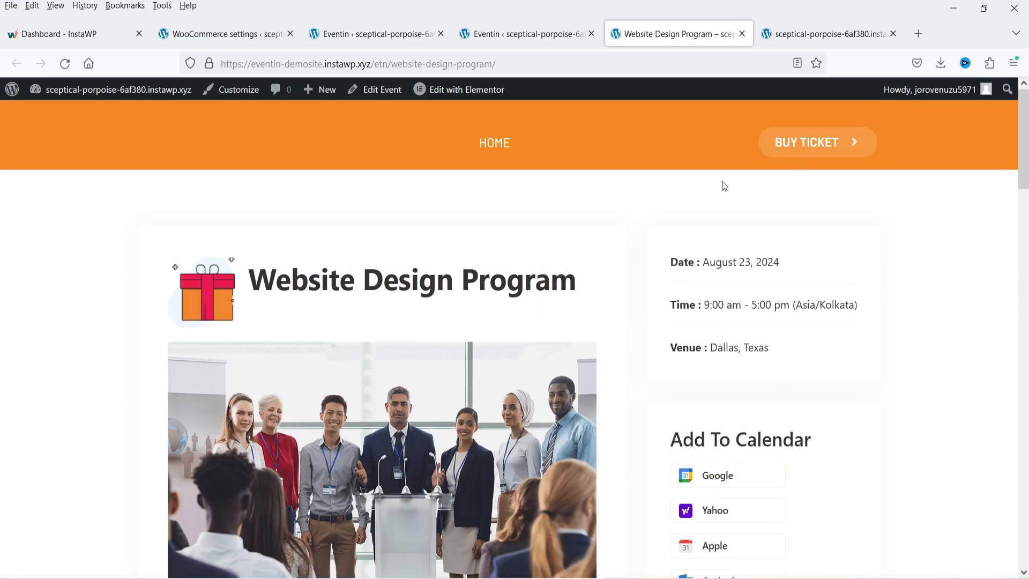
scroll(813, 369, "down", 3)
scroll(735, 285, "down", 3)
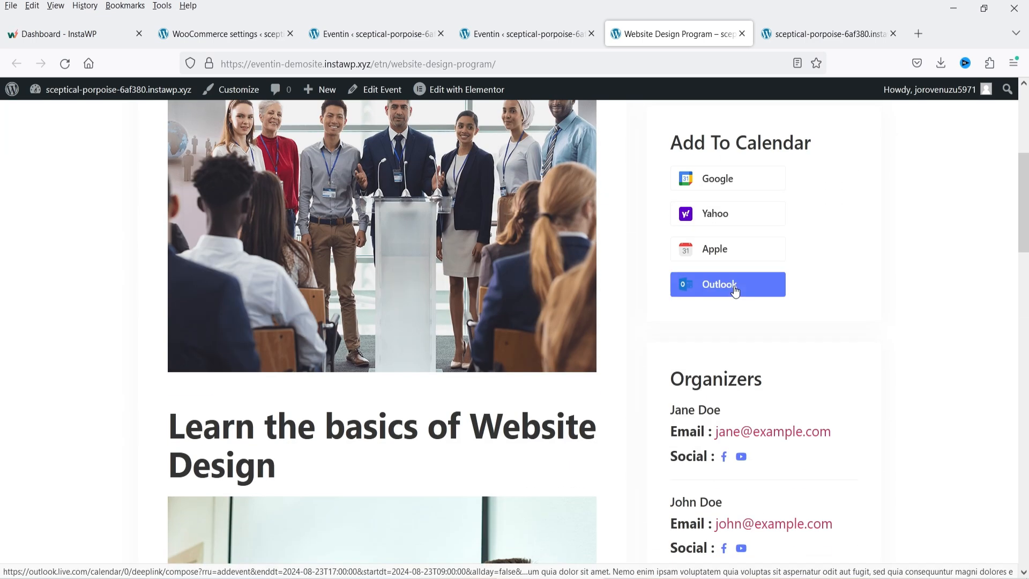
left_click(378, 37)
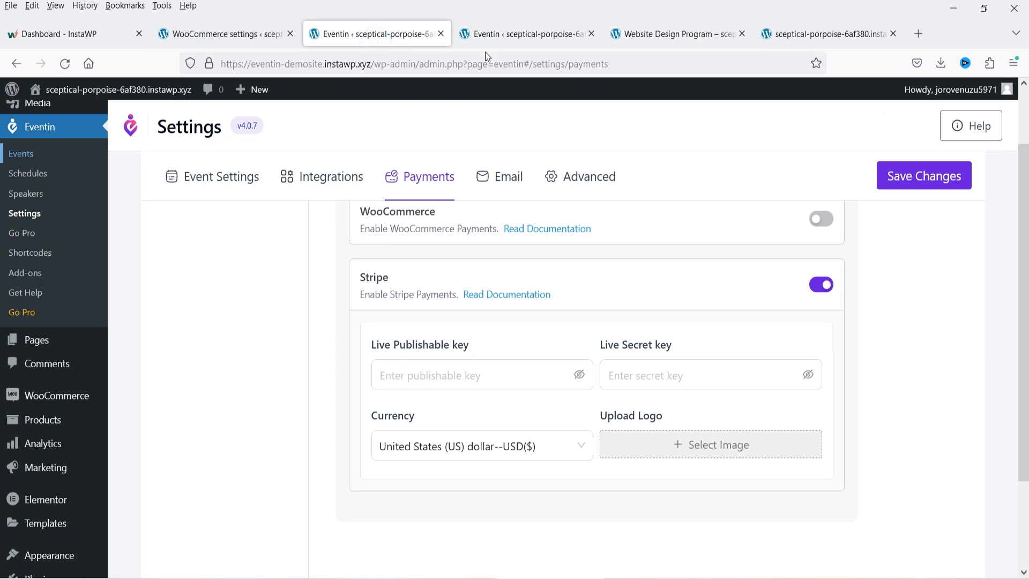
- Review the event's tickets, pricing and schedule in the event editor
left_click(504, 34)
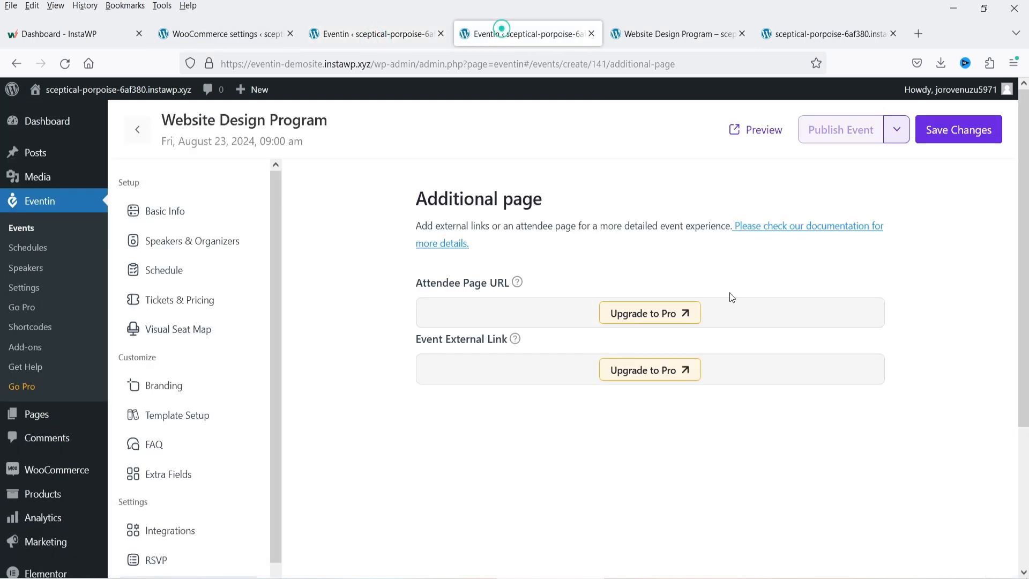
left_click(184, 300)
scroll(563, 287, "down", 3)
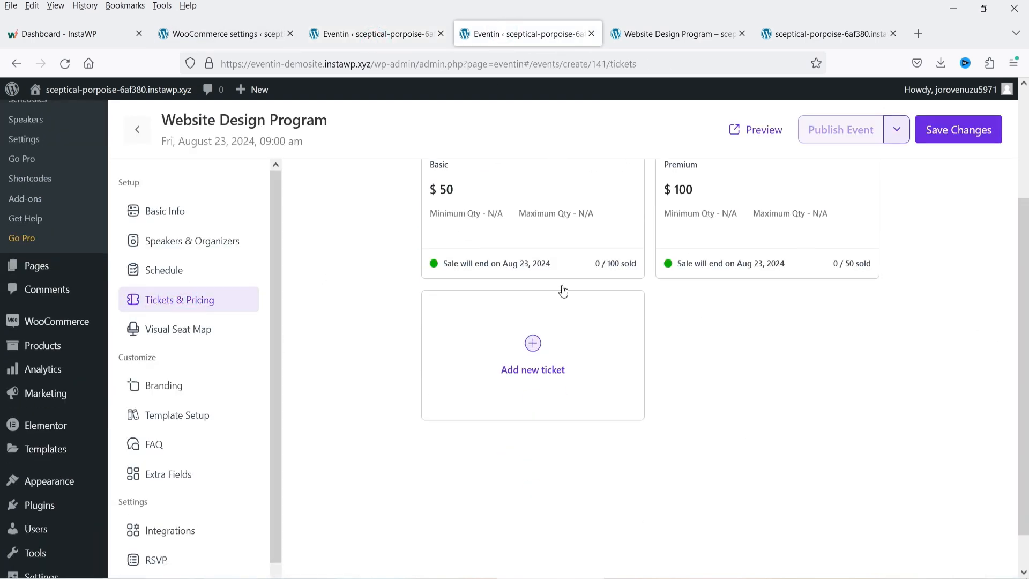
scroll(661, 374, "up", 1)
left_click(198, 274)
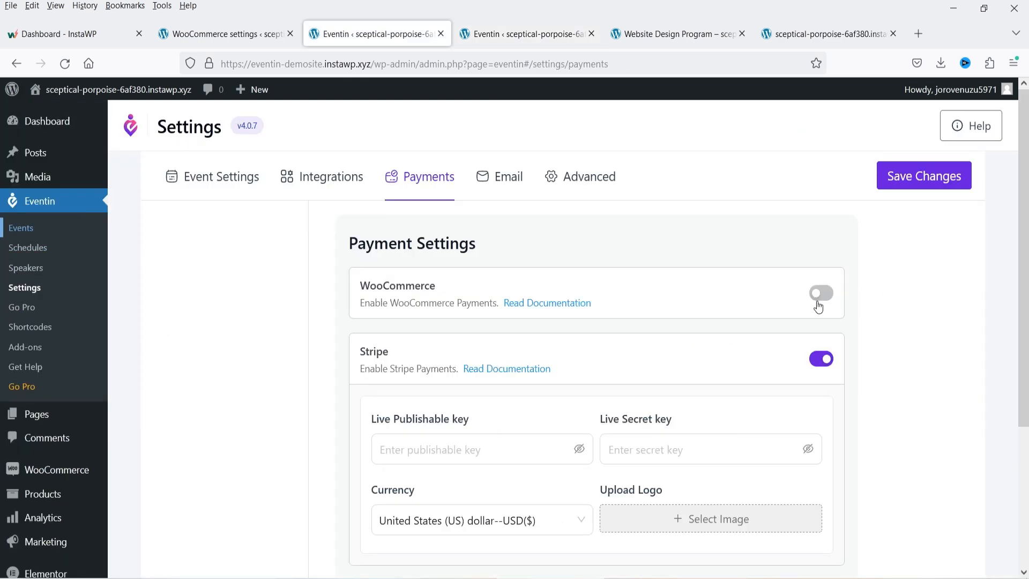
- Turn on WooCommerce payments in Eventin Settings and save
left_click(818, 299)
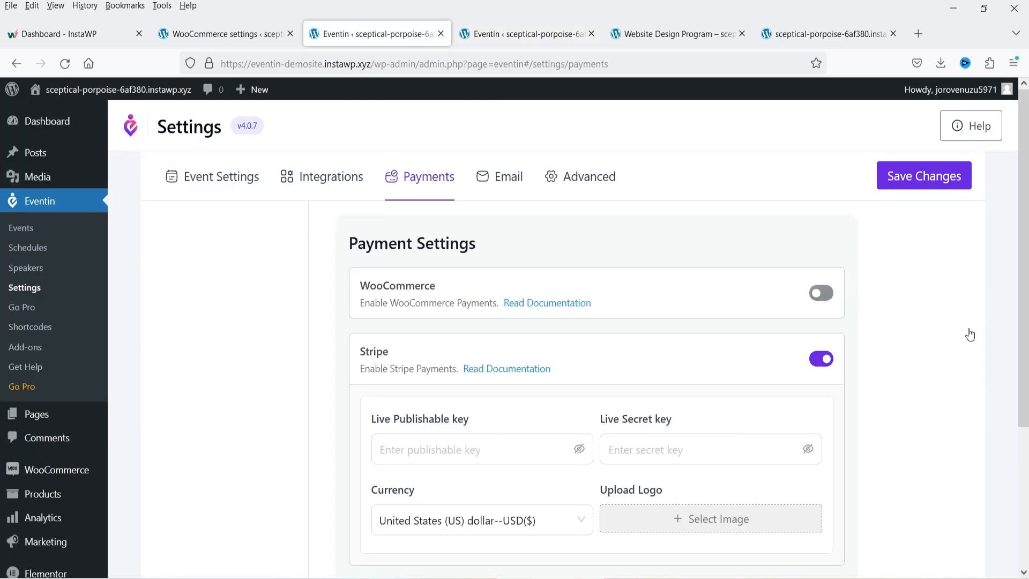
left_click(911, 182)
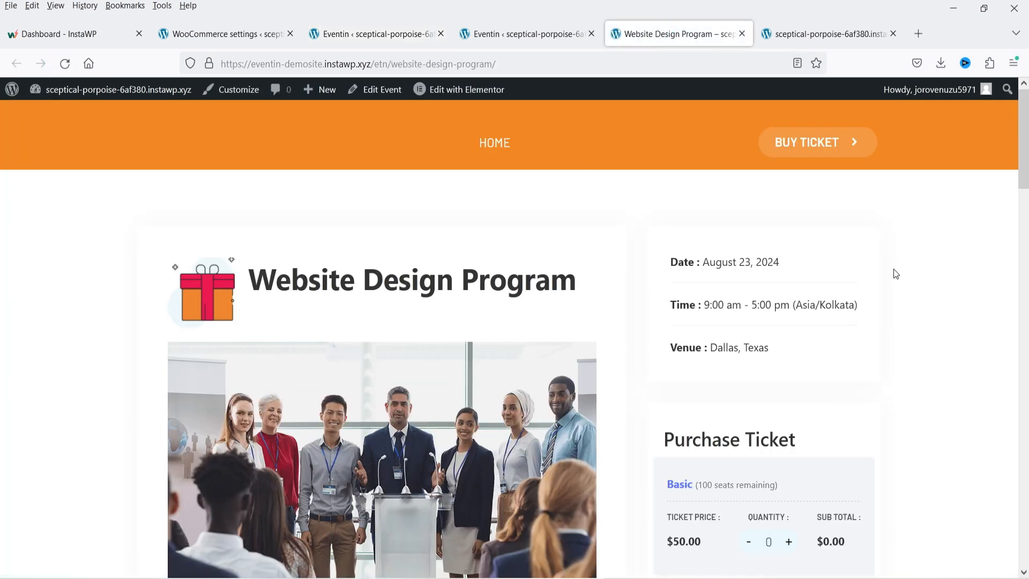
scroll(894, 273, "down", 3)
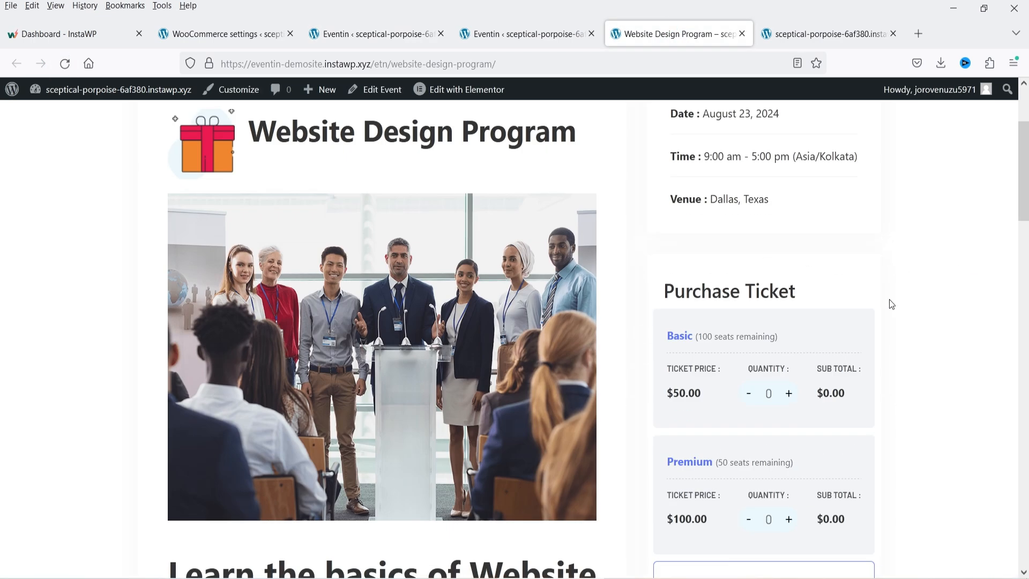
left_click(199, 39)
left_click(356, 37)
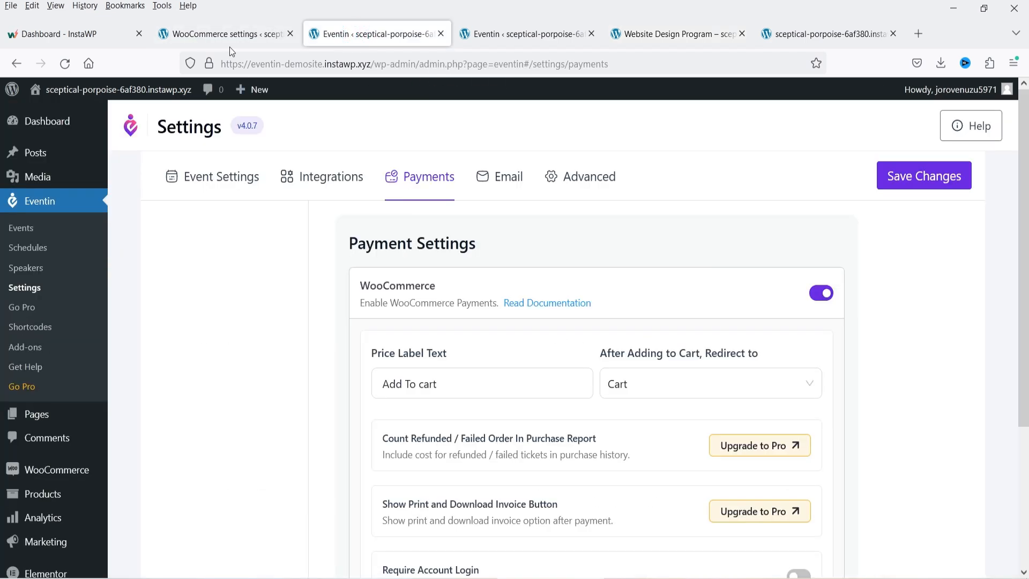
scroll(933, 380, "down", 4)
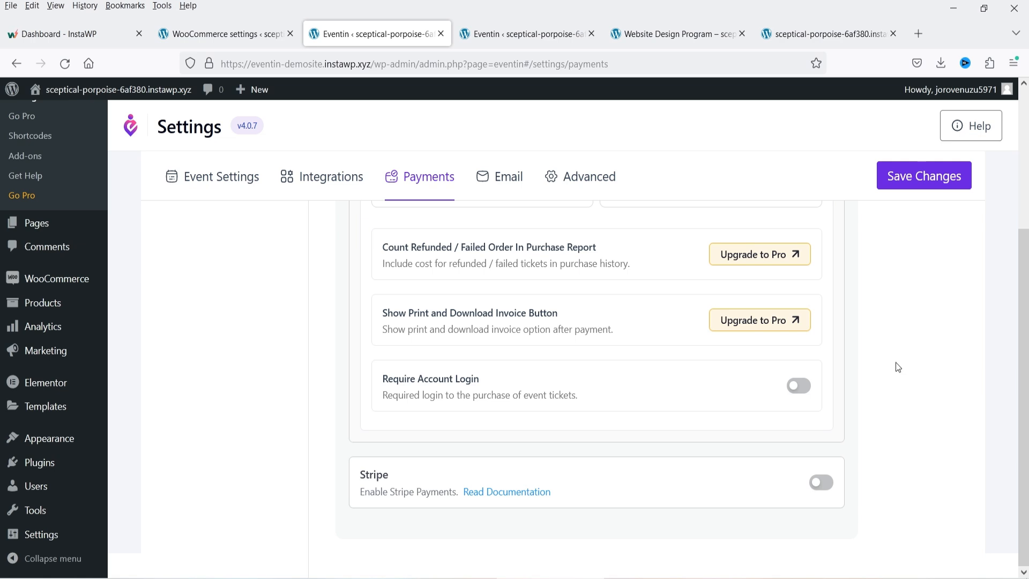
- Open the live event page offering Basic $50 and Premium $100 tickets
left_click(656, 41)
left_click(375, 34)
scroll(706, 265, "up", 4)
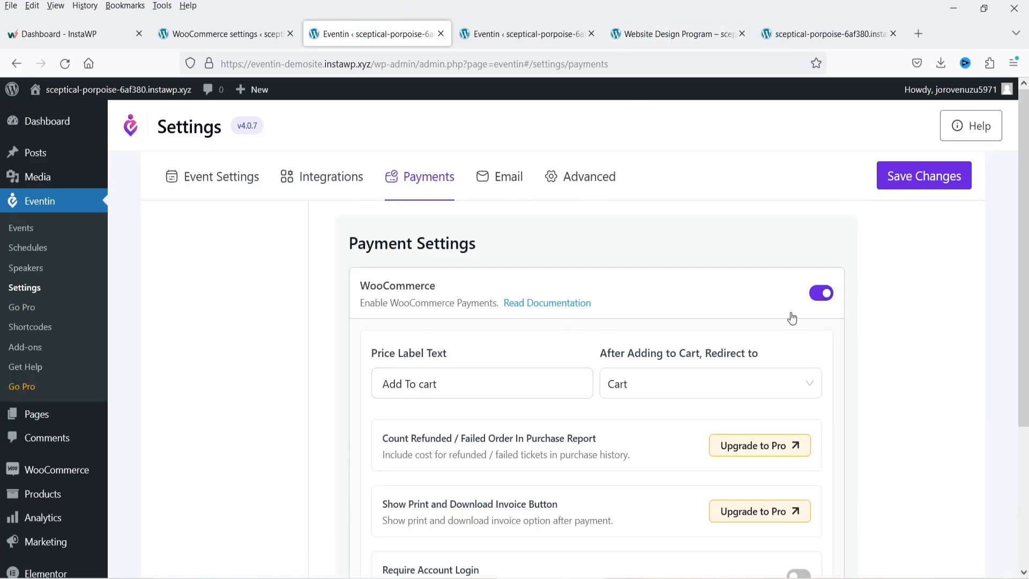
left_click(525, 34)
left_click(642, 40)
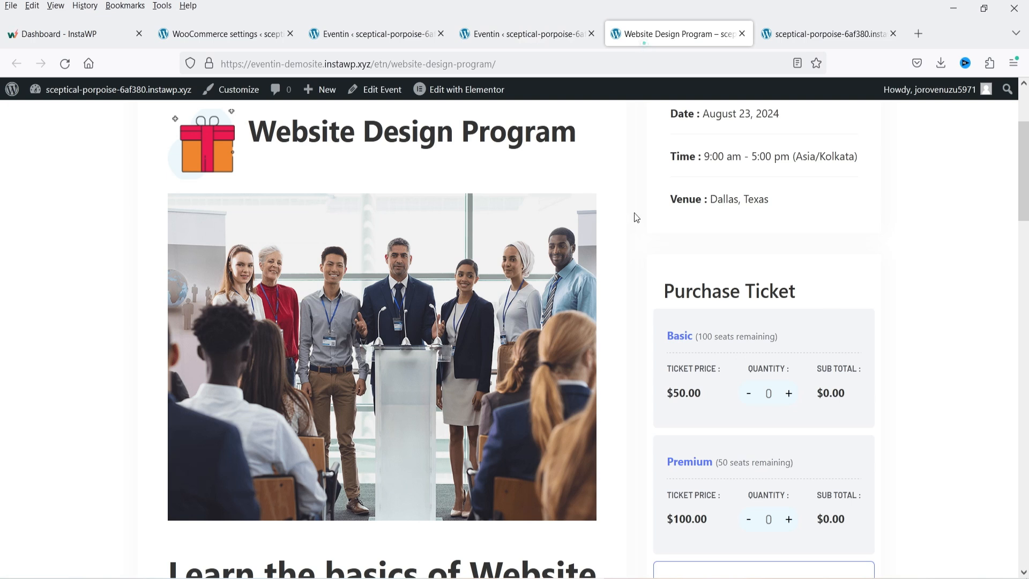
- Select one Basic and one Premium ticket, totalling $150.00, and buy them
scroll(675, 261, "down", 3)
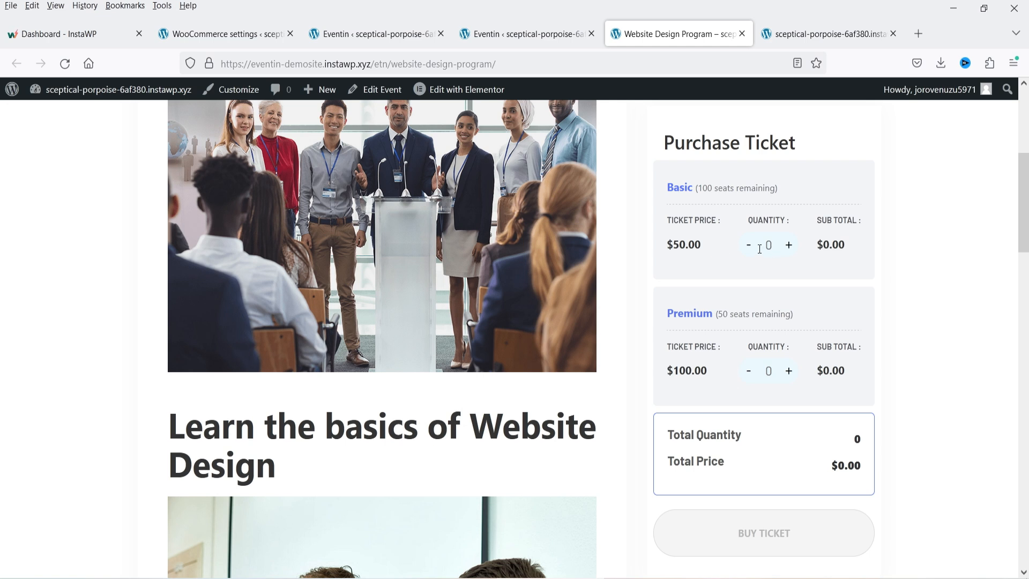
left_click_drag(719, 315, 784, 314)
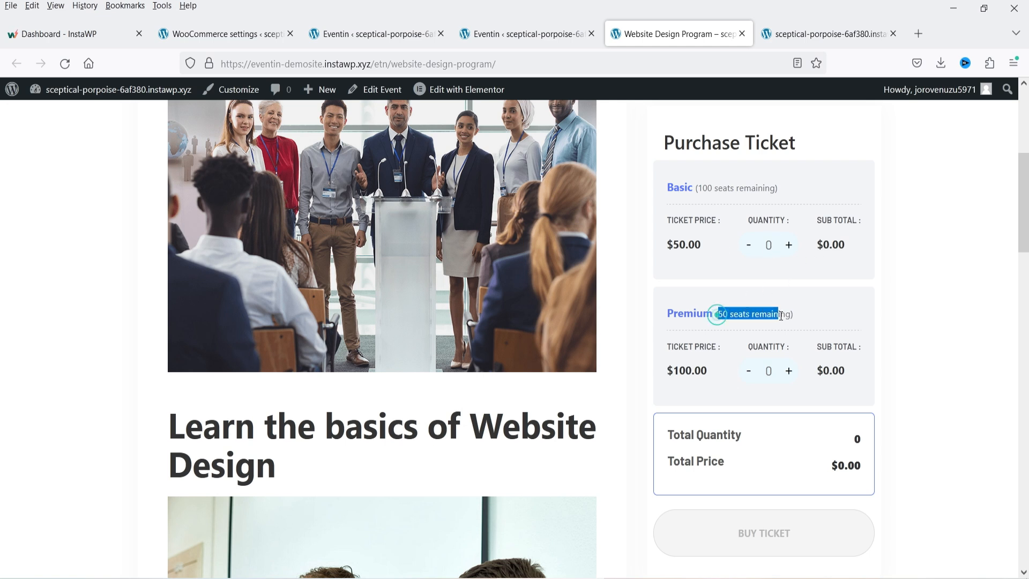
left_click(789, 246)
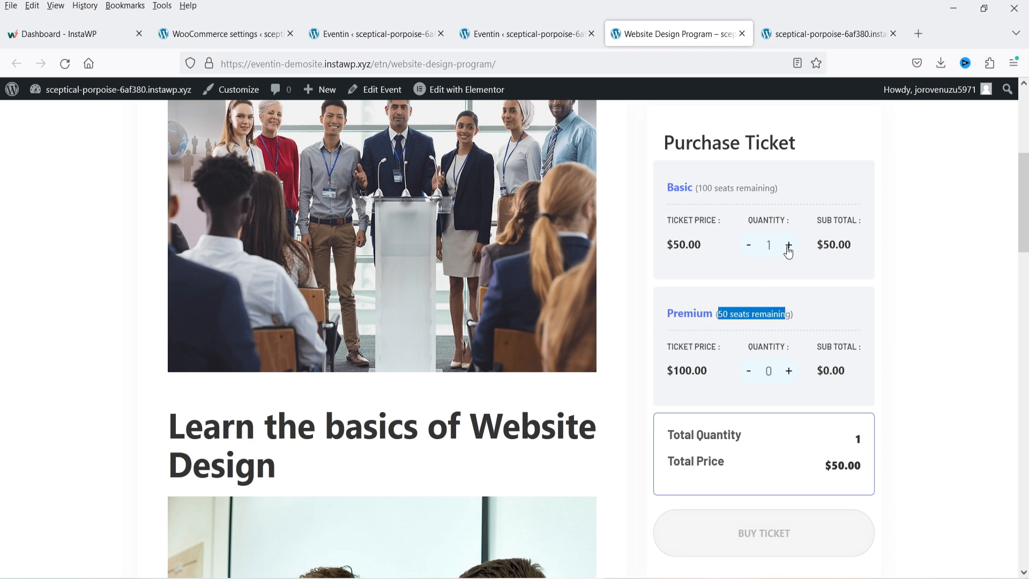
left_click(788, 374)
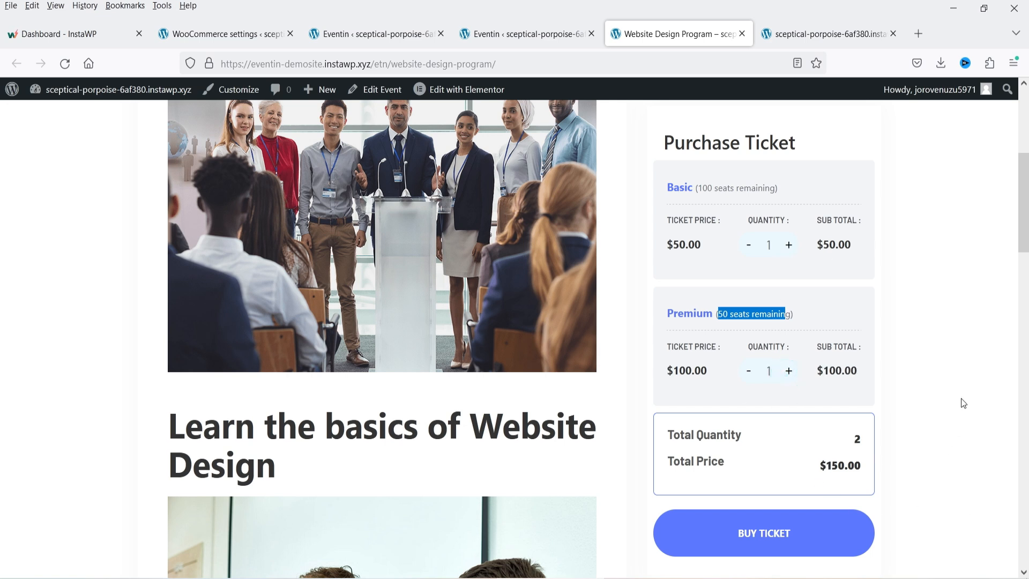
scroll(960, 403, "down", 4)
left_click(767, 311)
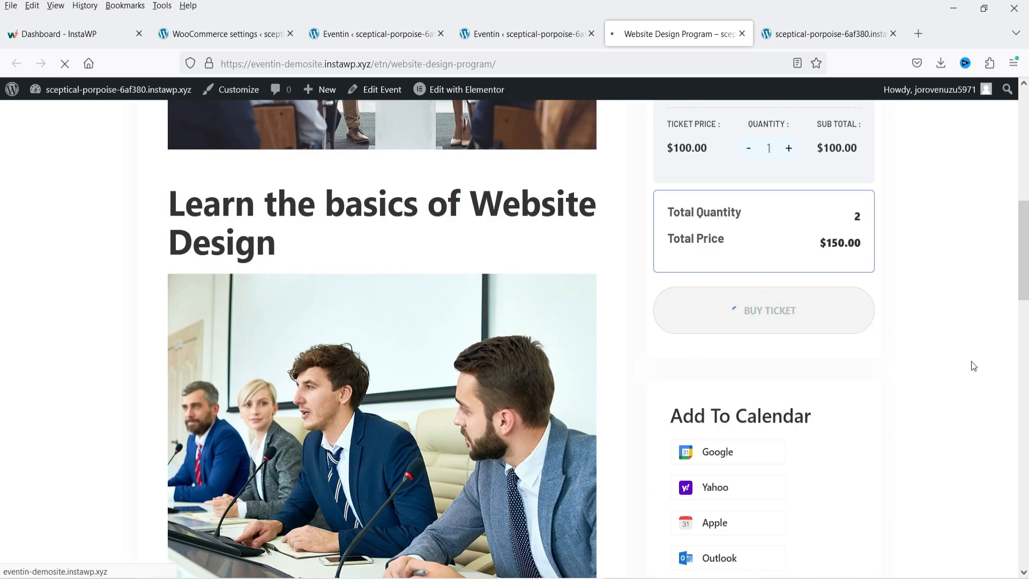
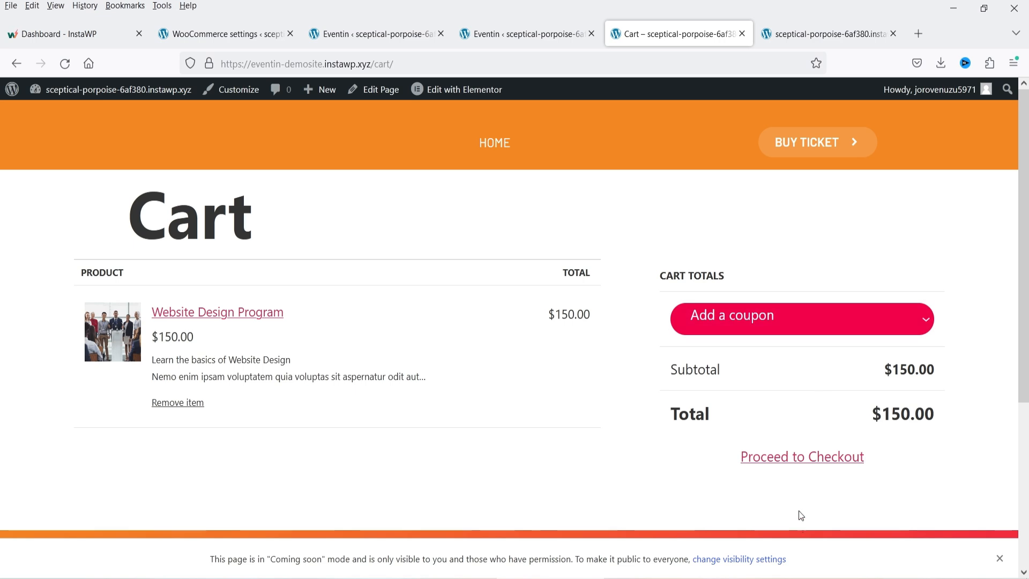
- Check out the $150 ticket order with cash on delivery, then return to Eventin's Payments settings
left_click(801, 457)
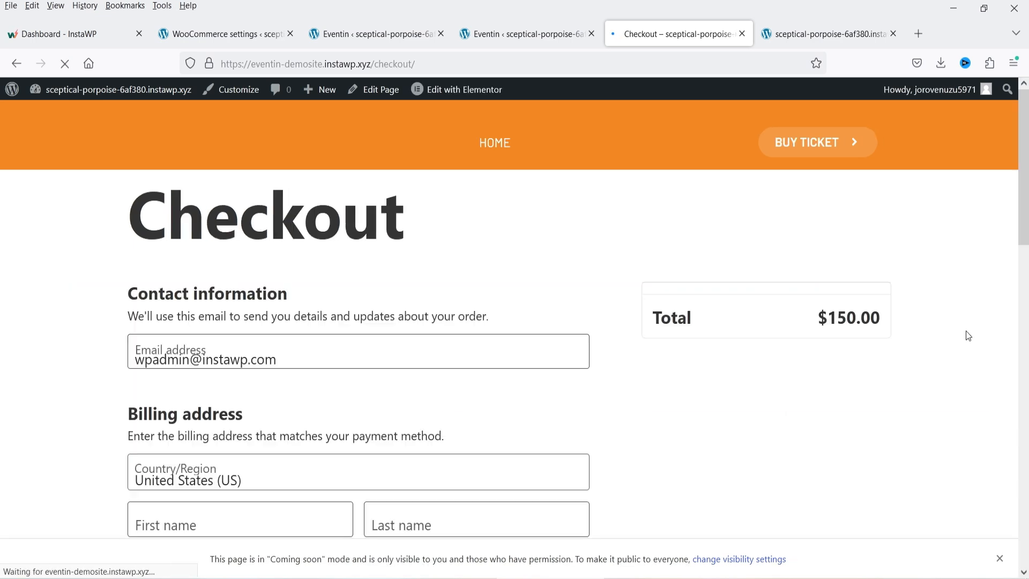
scroll(812, 243, "down", 3)
scroll(811, 242, "down", 3)
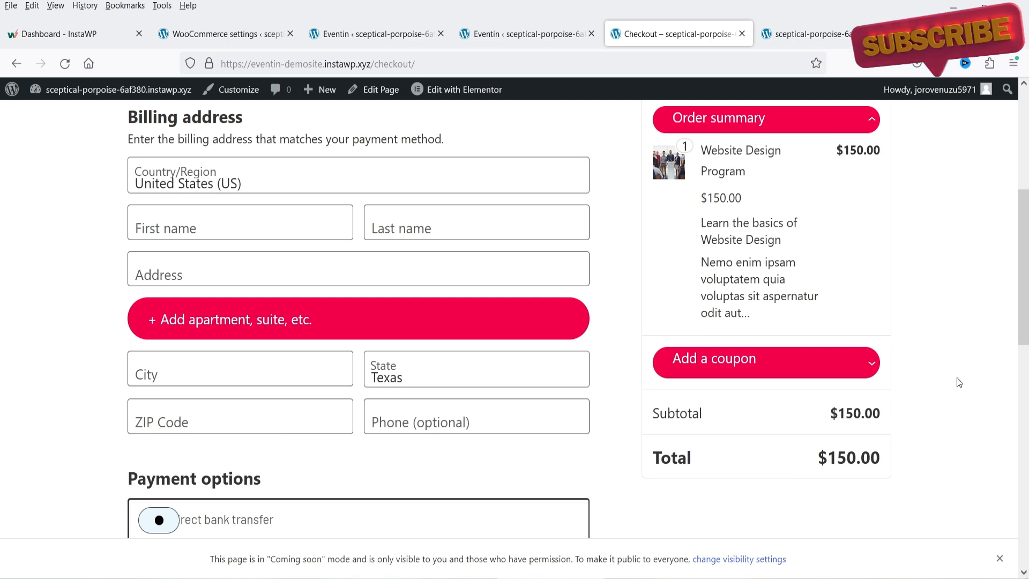
scroll(957, 378, "down", 3)
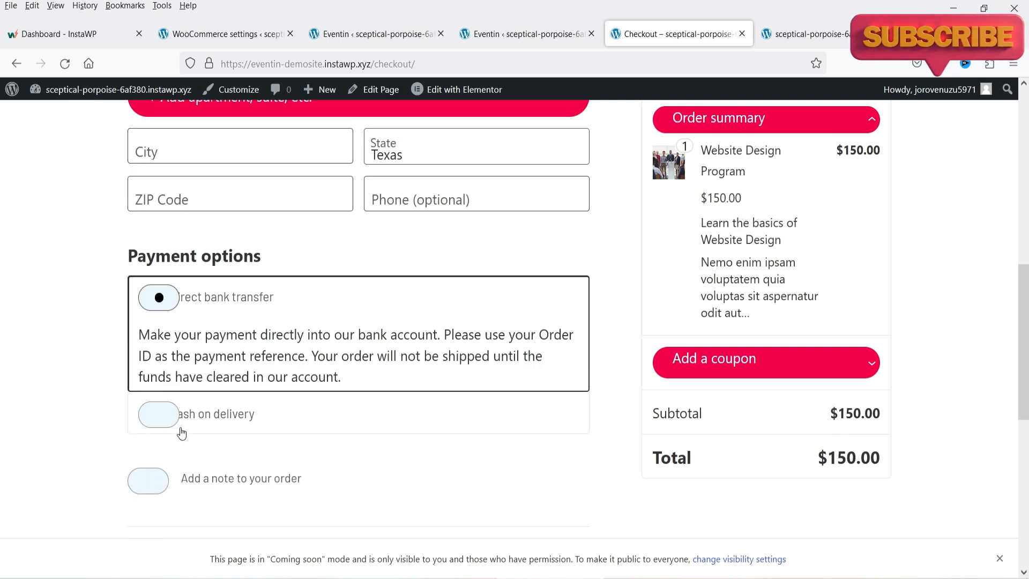
left_click(202, 425)
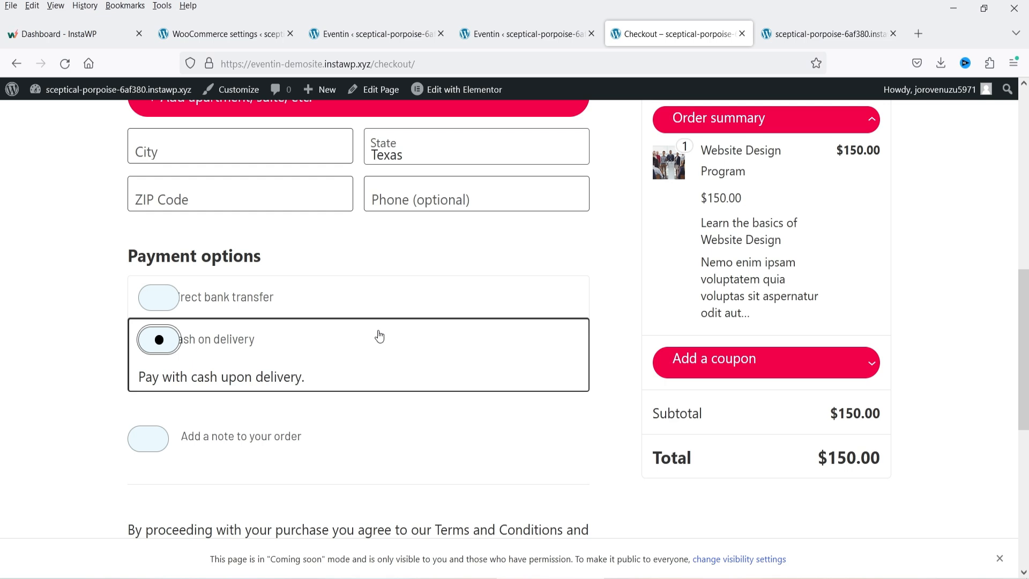
left_click(377, 34)
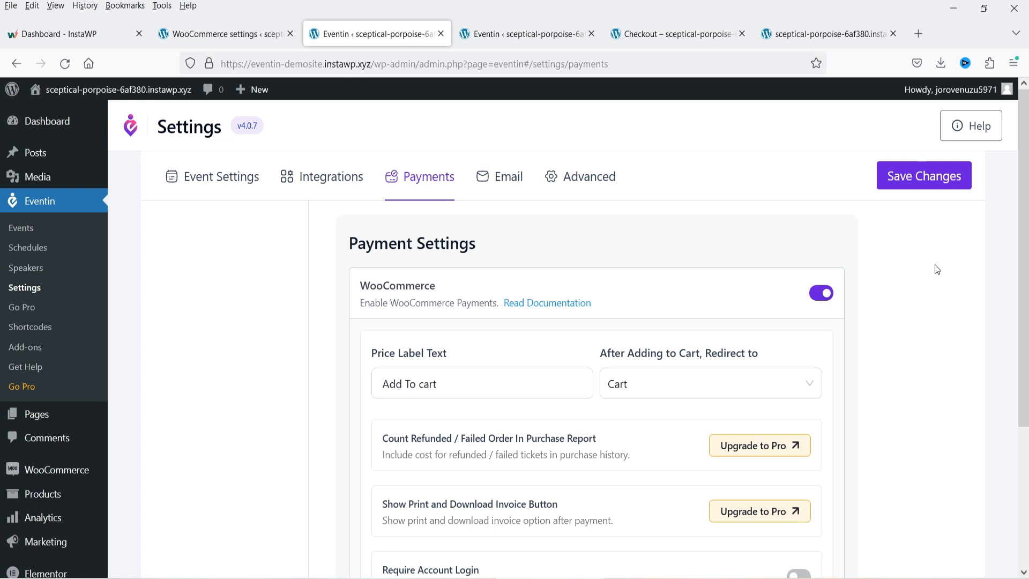
- Upload eventin-pro.v.4.0.5.zip as a new plugin, install it and activate Eventin Pro
scroll(267, 290, "down", 2)
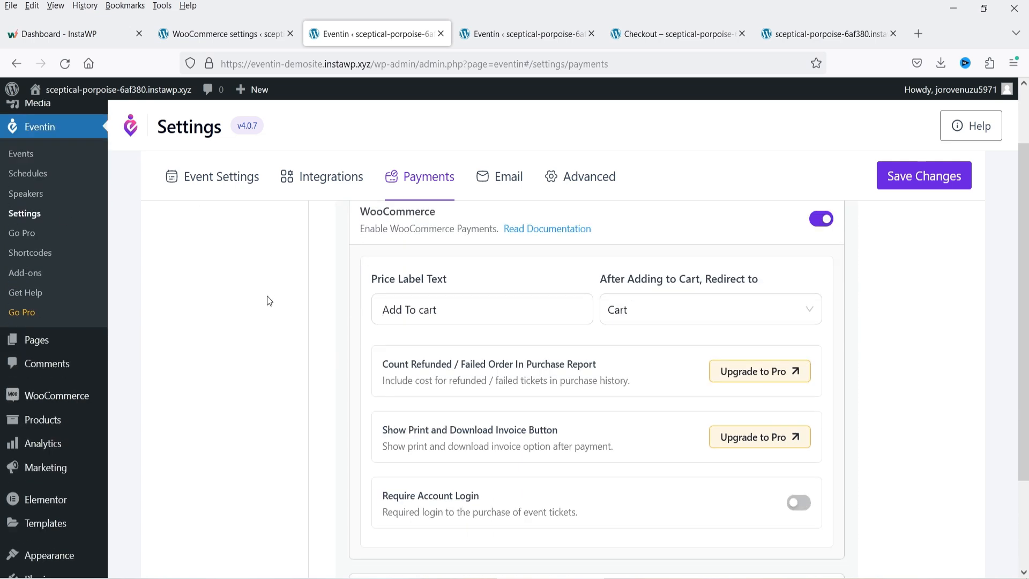
scroll(76, 404, "down", 2)
mouse_move(45, 507)
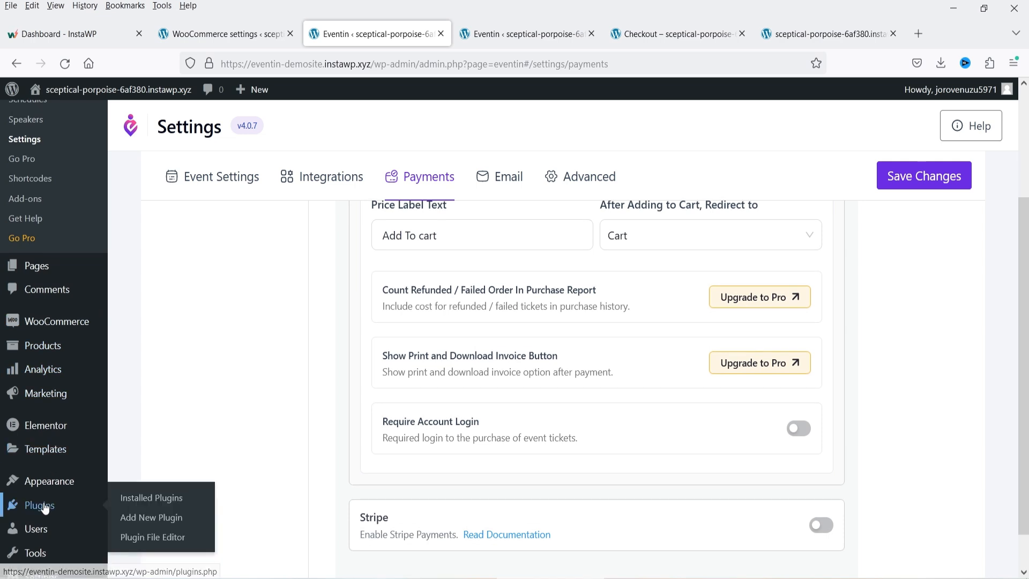
left_click(146, 517)
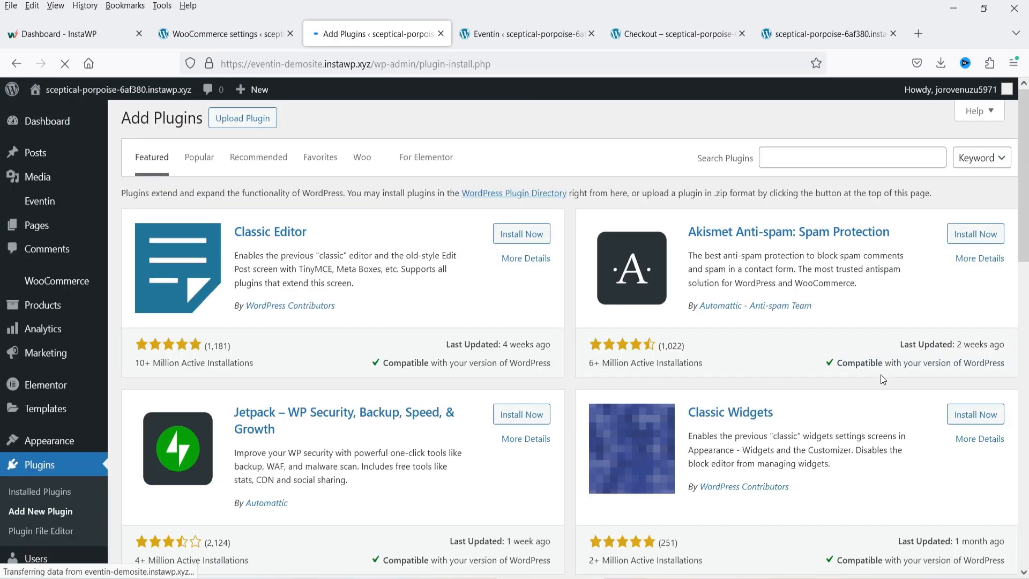
left_click(242, 125)
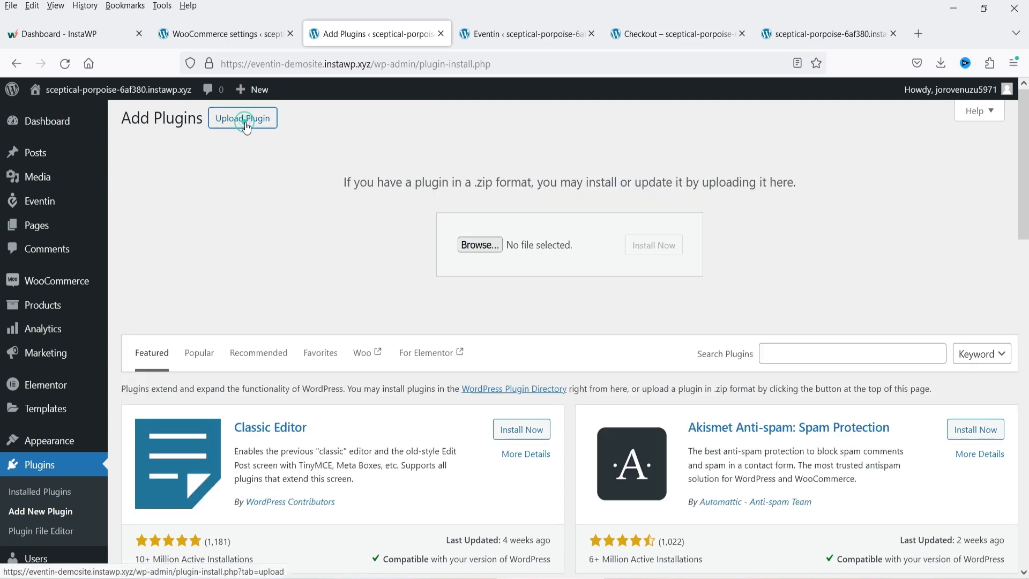
left_click(481, 247)
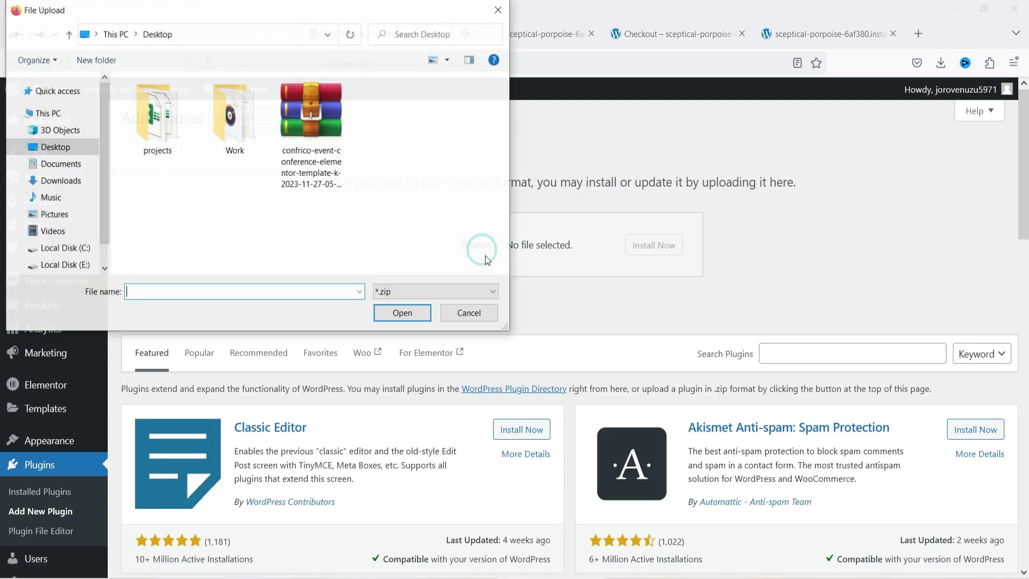
double_click(312, 114)
left_click(664, 258)
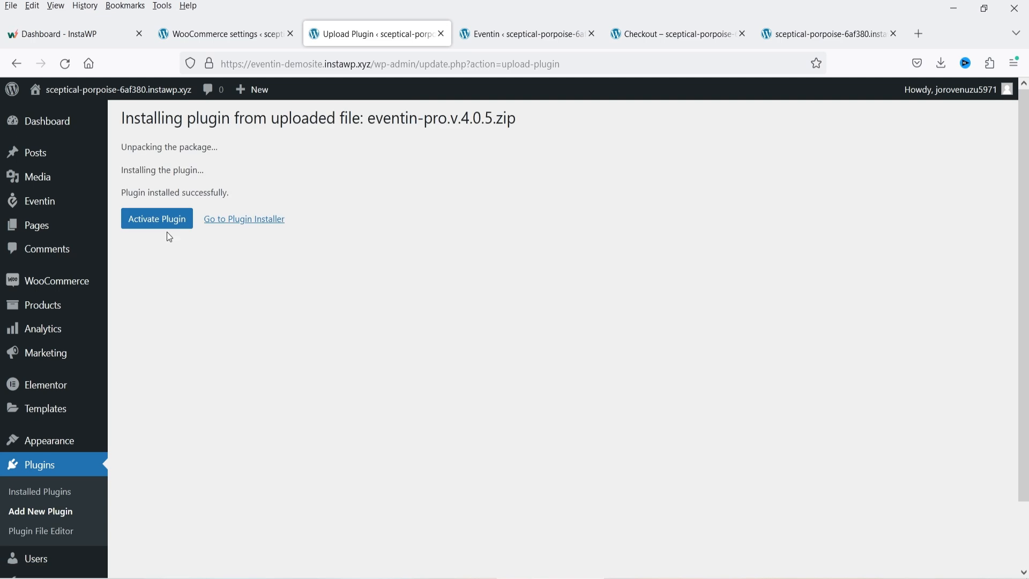
left_click(166, 224)
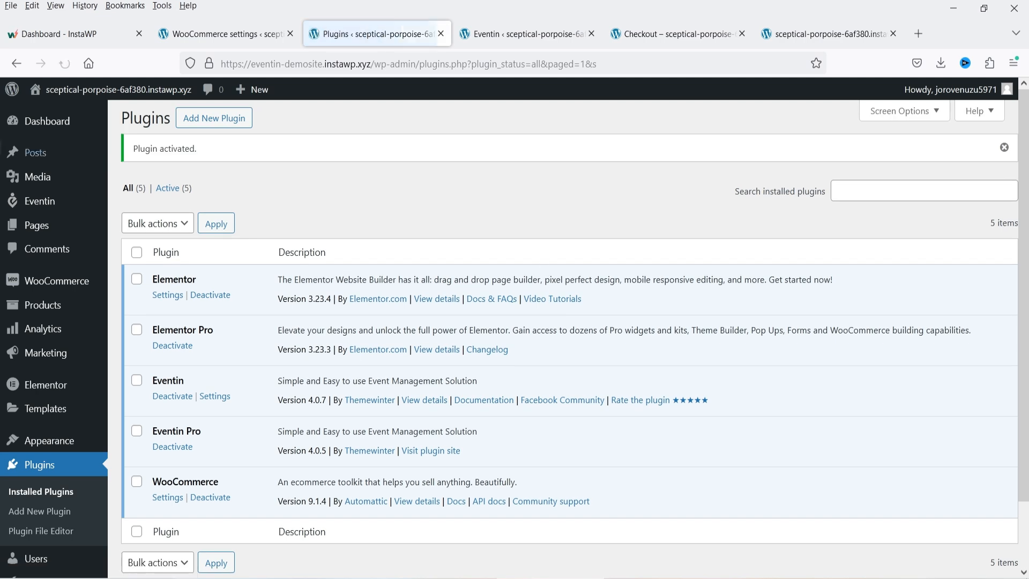
- Switch on the Certificate Builder, RSVP Module and Google Meet add-ons
mouse_move(40, 203)
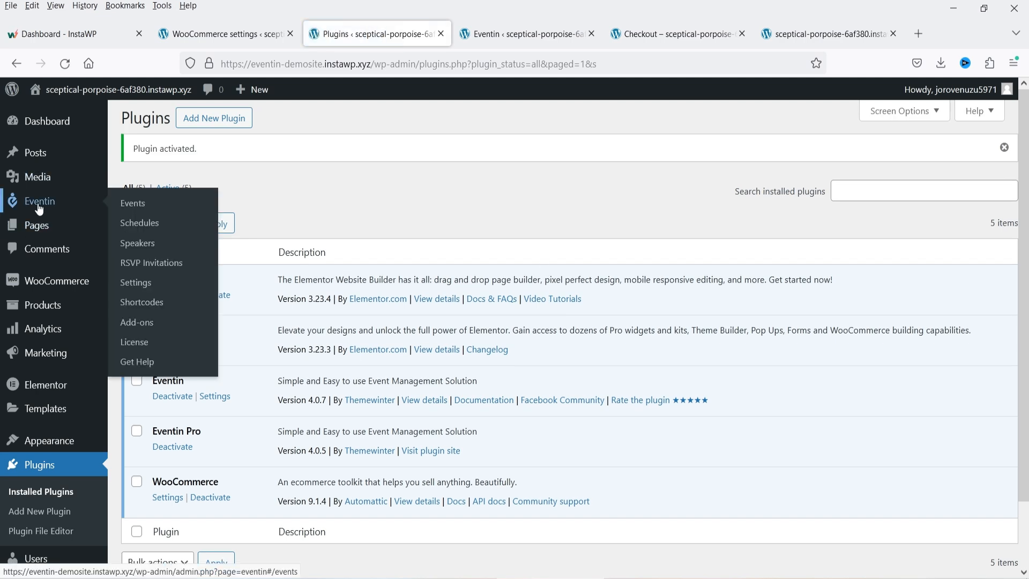
left_click(155, 323)
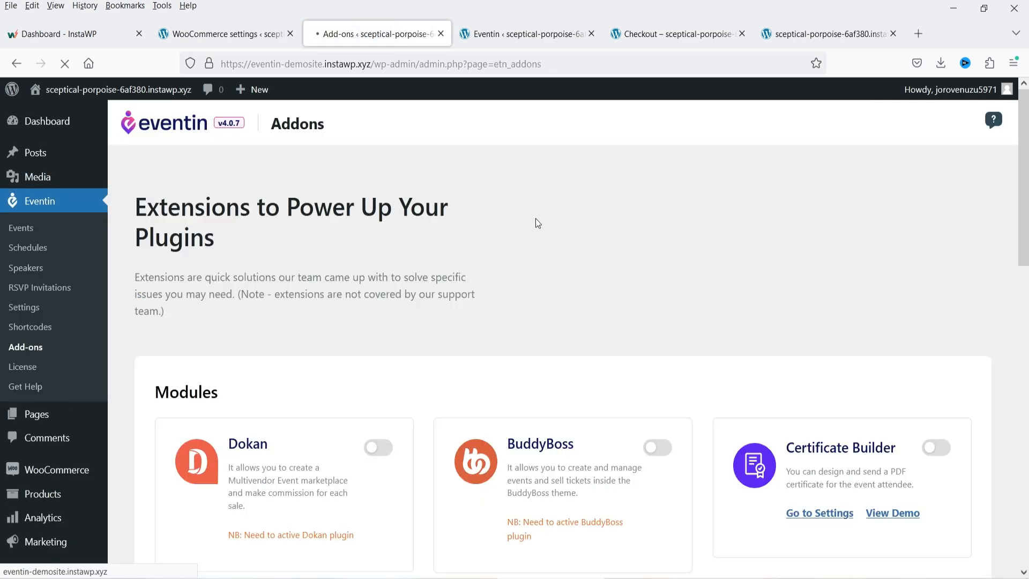
scroll(539, 223, "down", 5)
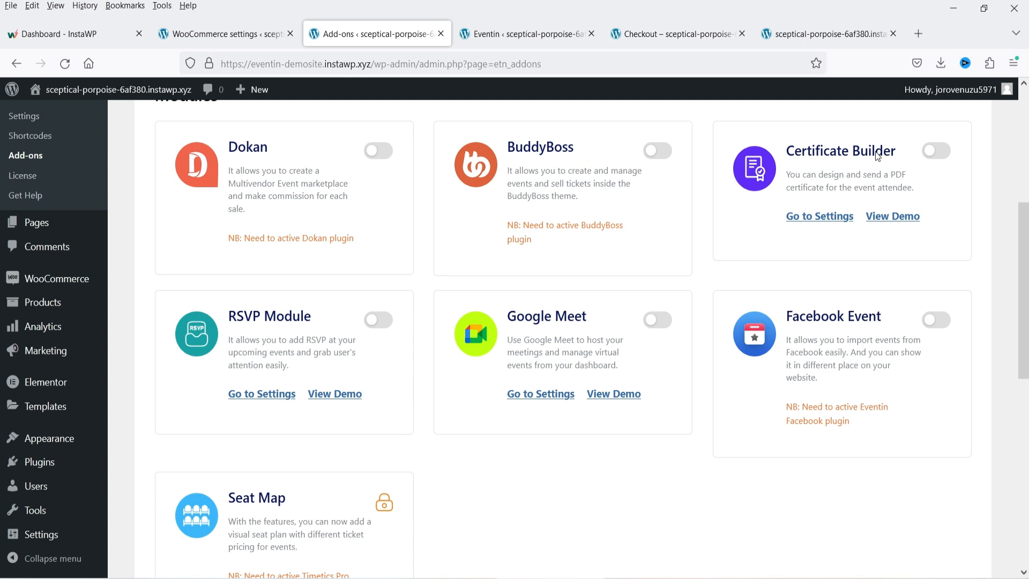
left_click(934, 155)
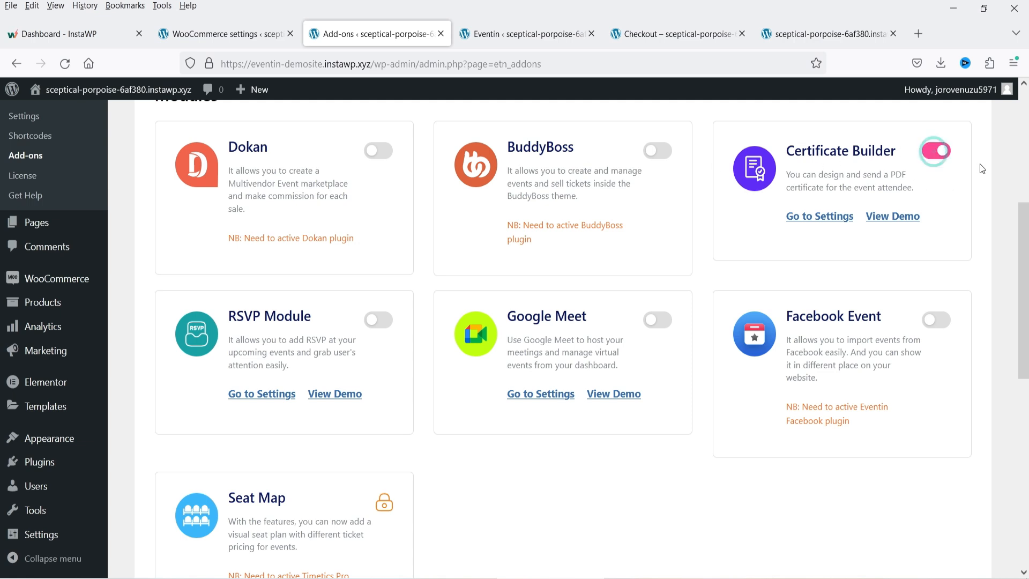
left_click(378, 319)
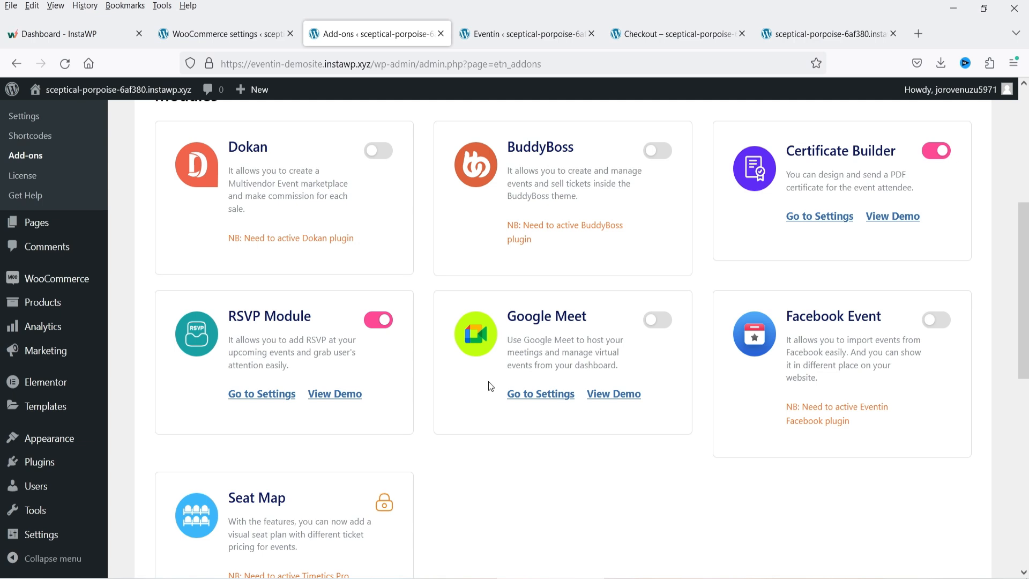
left_click(648, 320)
- Check the Facebook Event requirement note and save the add-on changes
left_click_drag(807, 407, 889, 413)
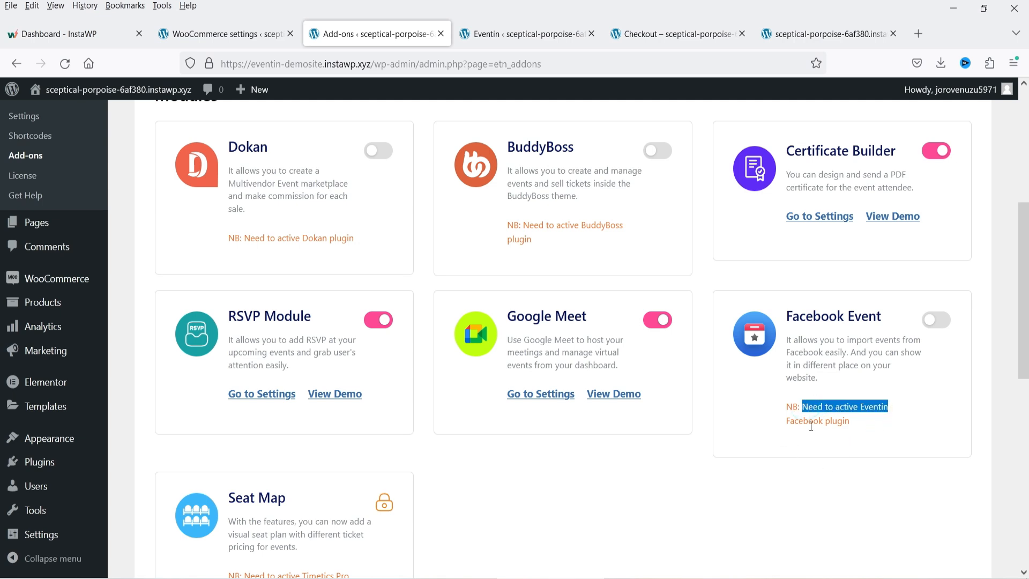
scroll(831, 390, "down", 3)
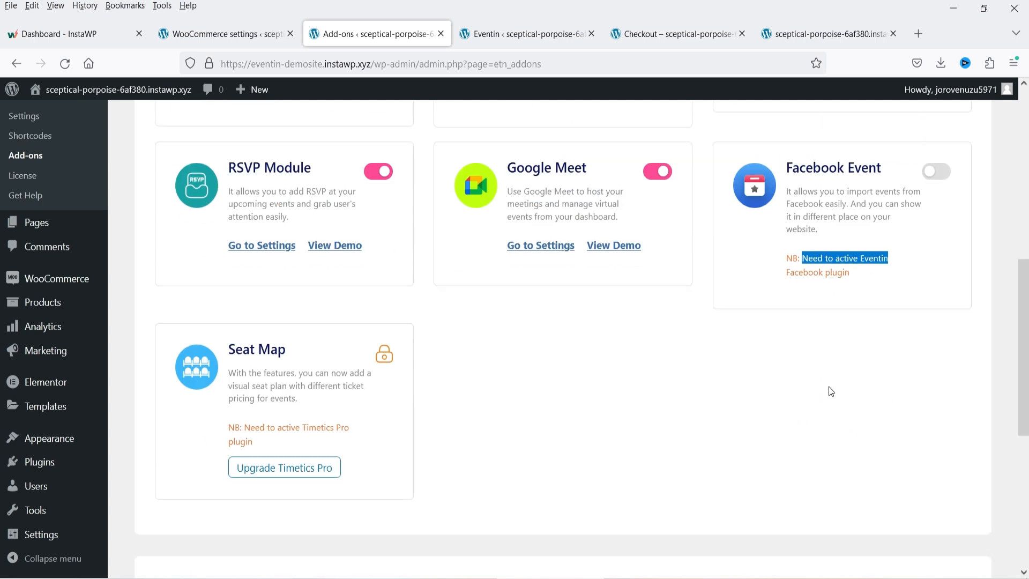
left_click(828, 387)
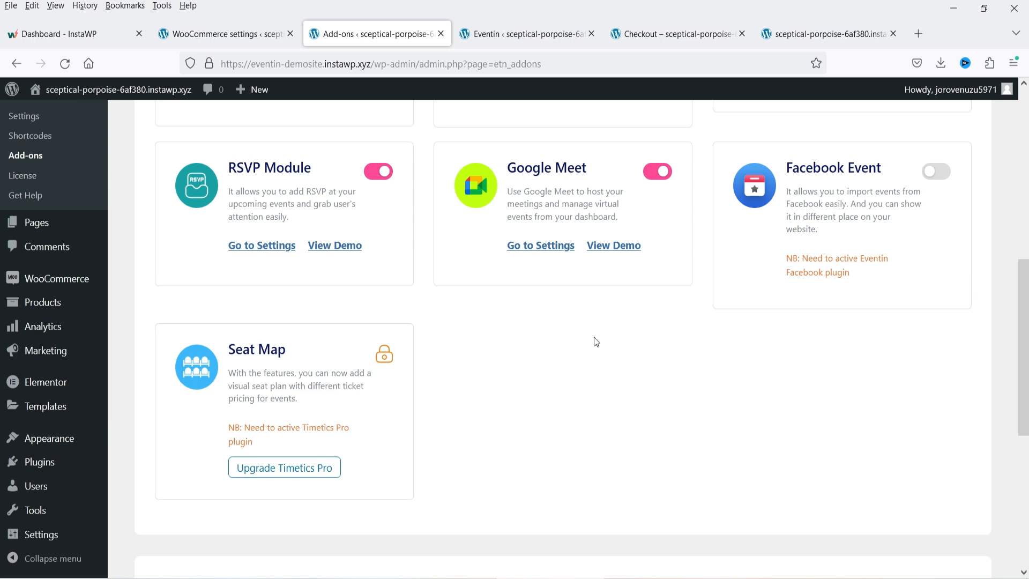
scroll(596, 341, "down", 5)
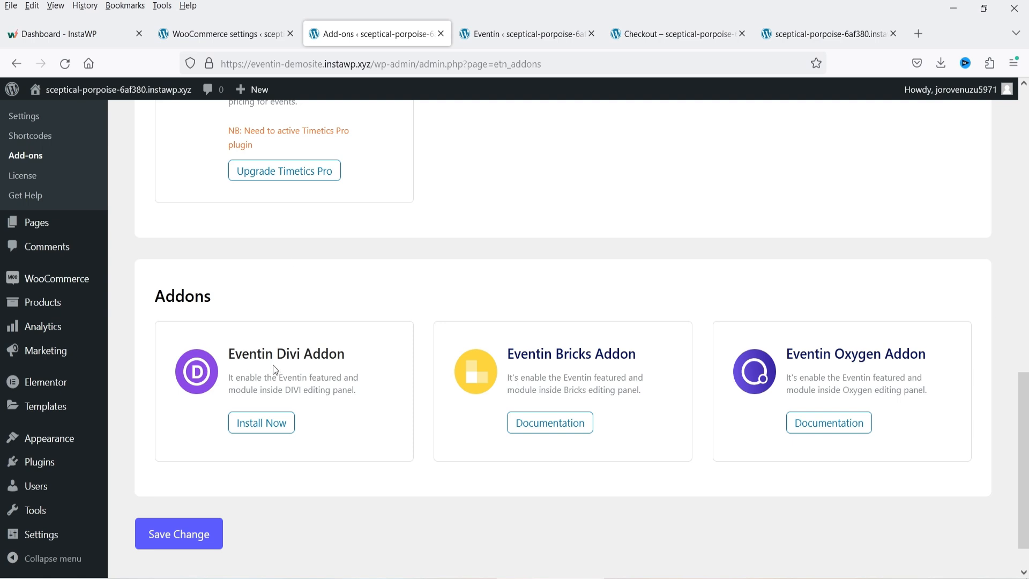
scroll(561, 334, "up", 9)
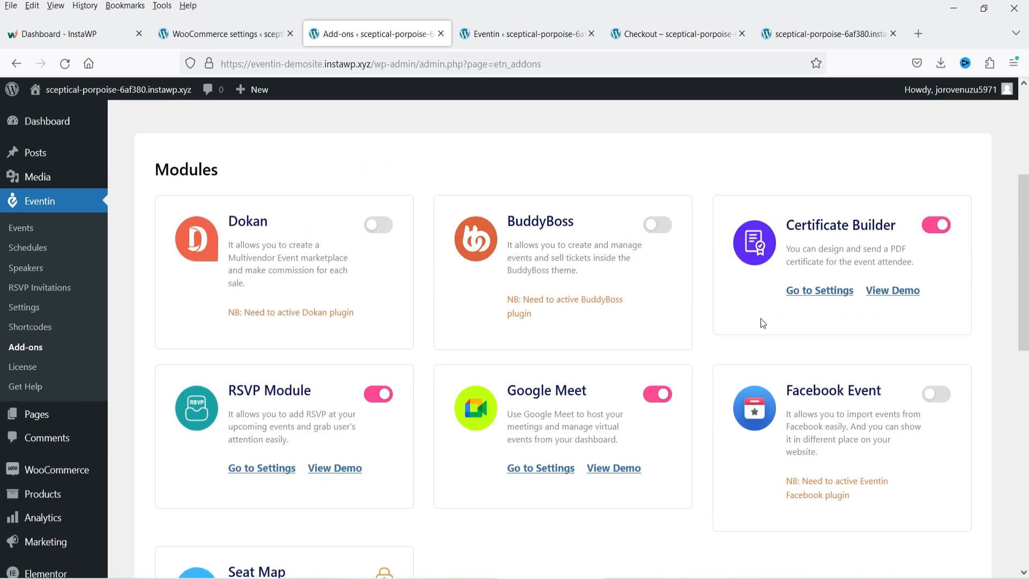
scroll(738, 370, "down", 10)
left_click(178, 502)
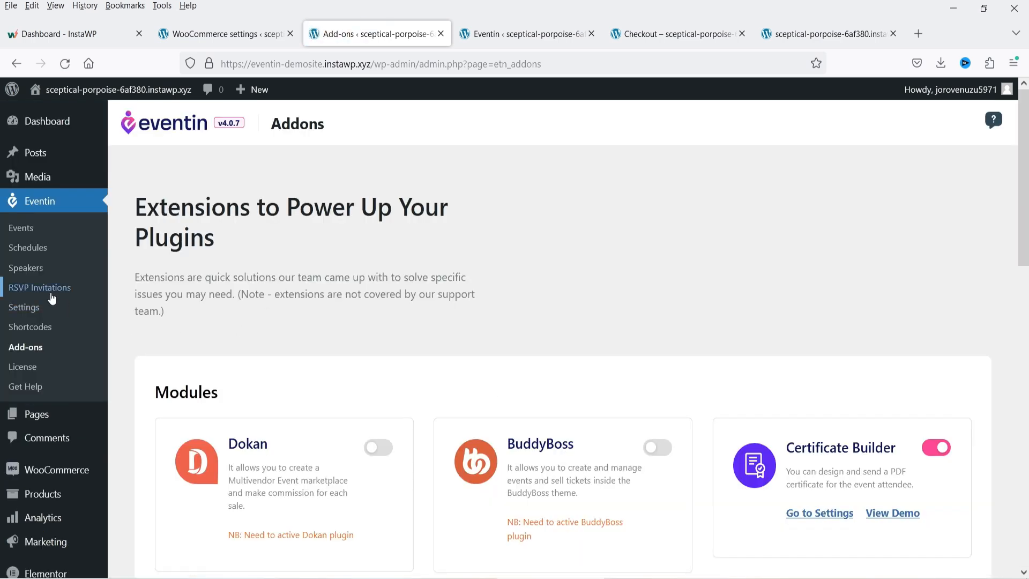
- Review the RSVP invitation form for Website Design Program, then go to Eventin Settings
left_click(51, 295)
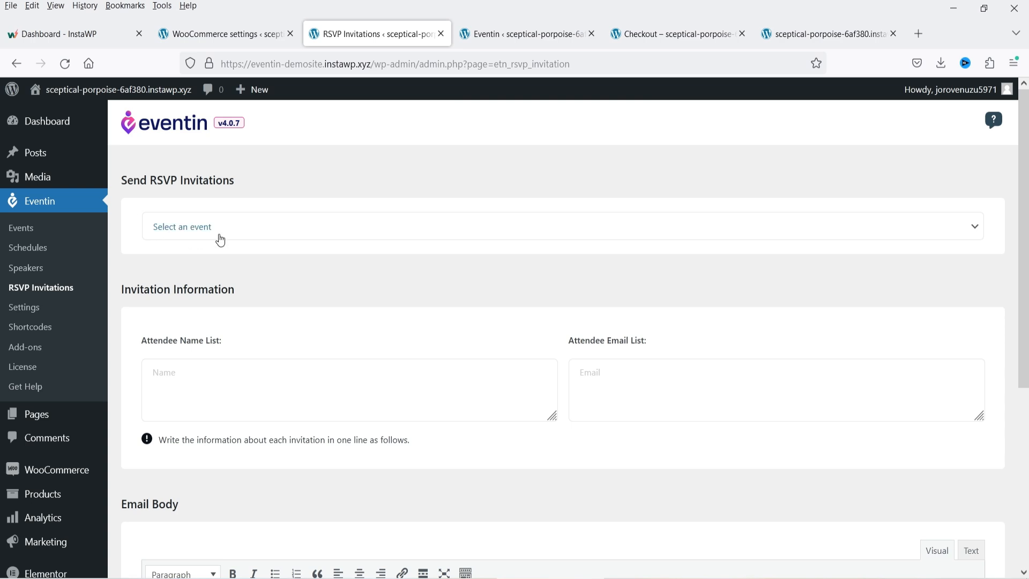
left_click(215, 233)
left_click(230, 276)
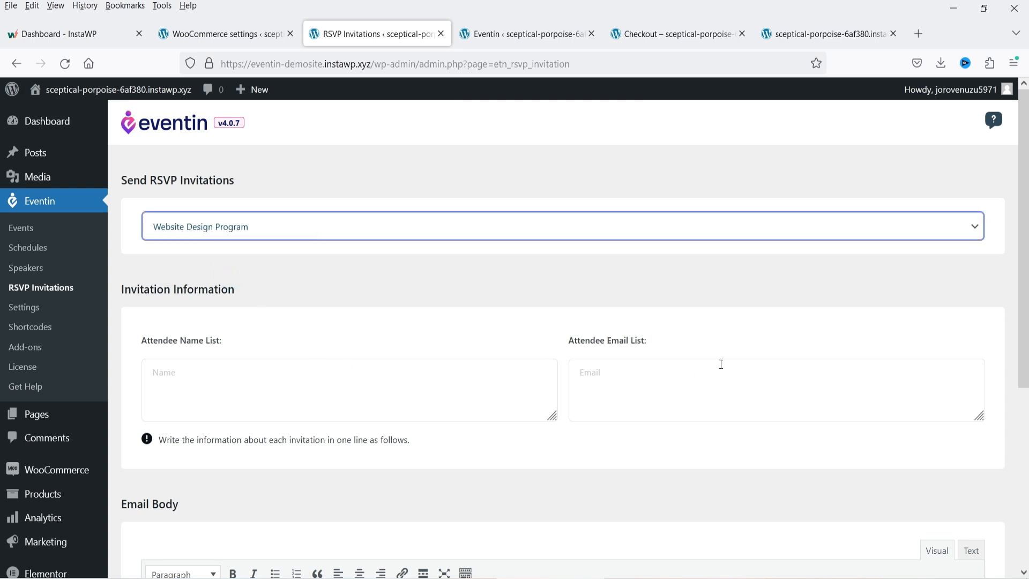
left_click(624, 366)
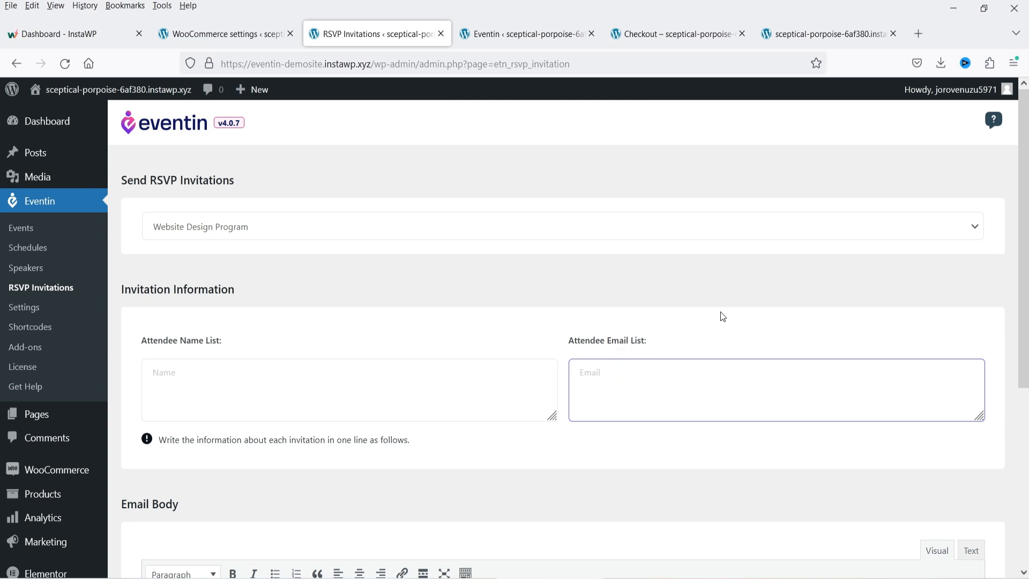
scroll(692, 279, "down", 2)
scroll(379, 448, "down", 4)
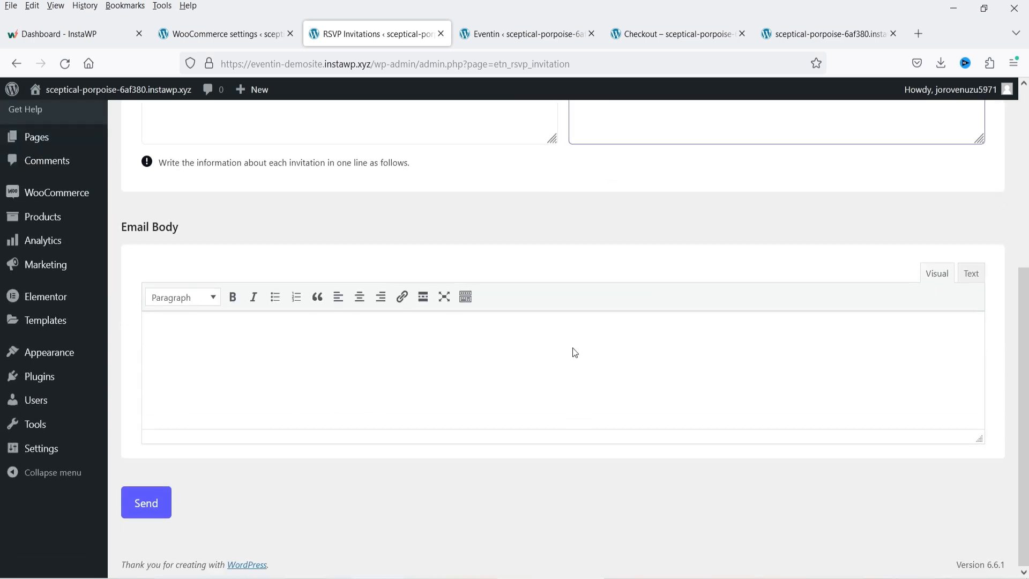
left_click(180, 337)
scroll(275, 406, "up", 4)
left_click(33, 255)
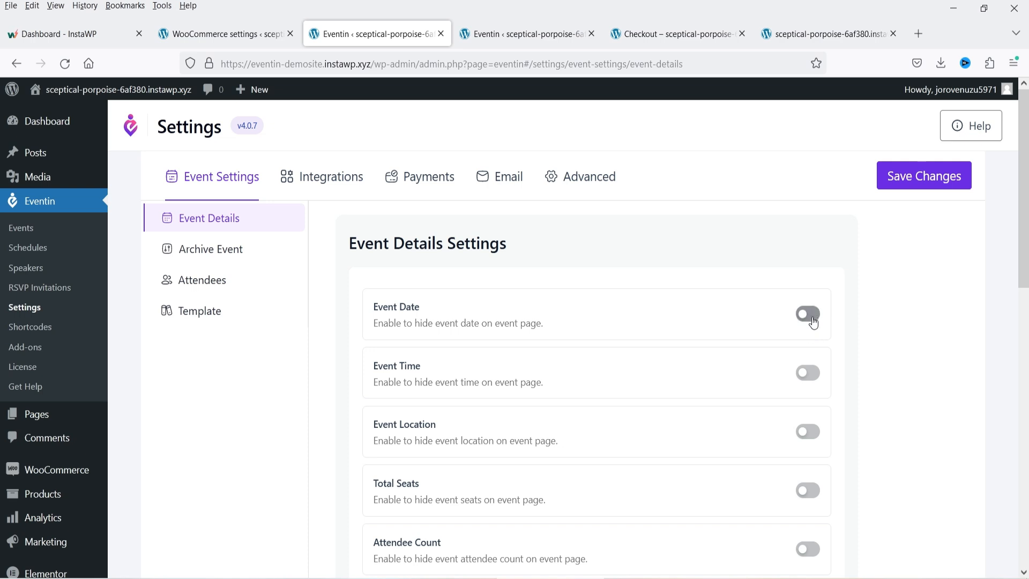
- Preview the Website Design Program event page and check its event date
left_click(547, 35)
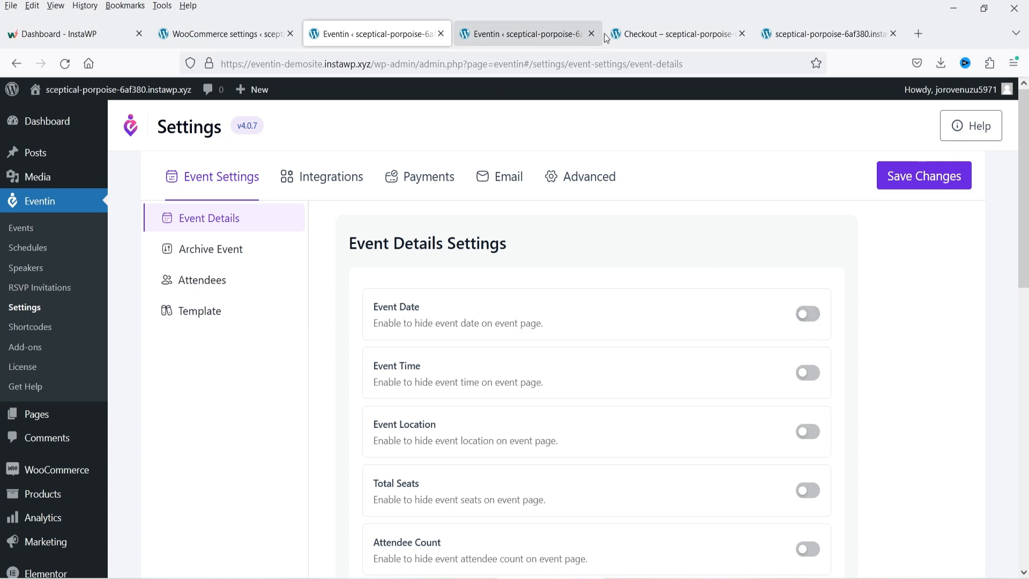
left_click(638, 34)
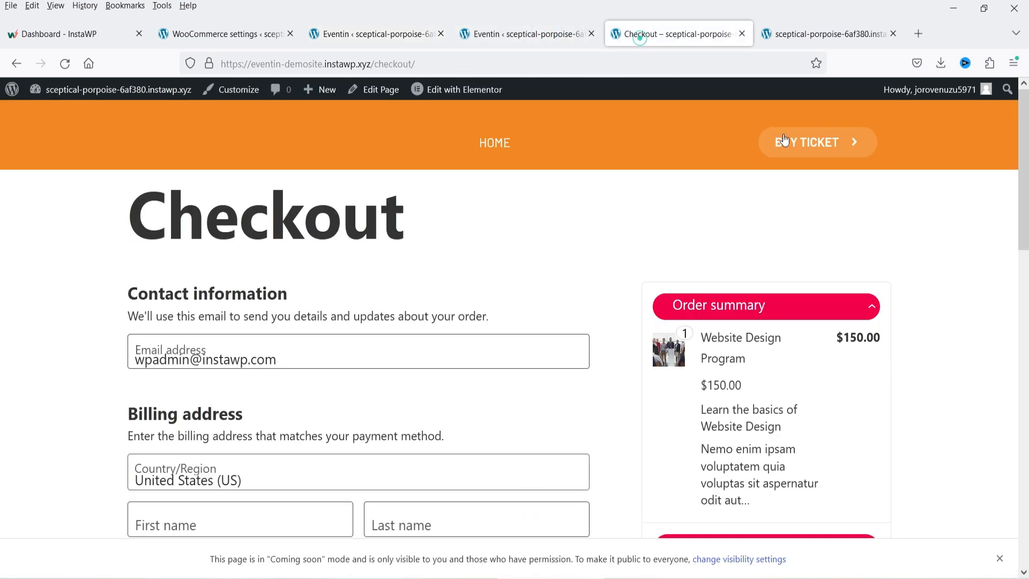
left_click(512, 38)
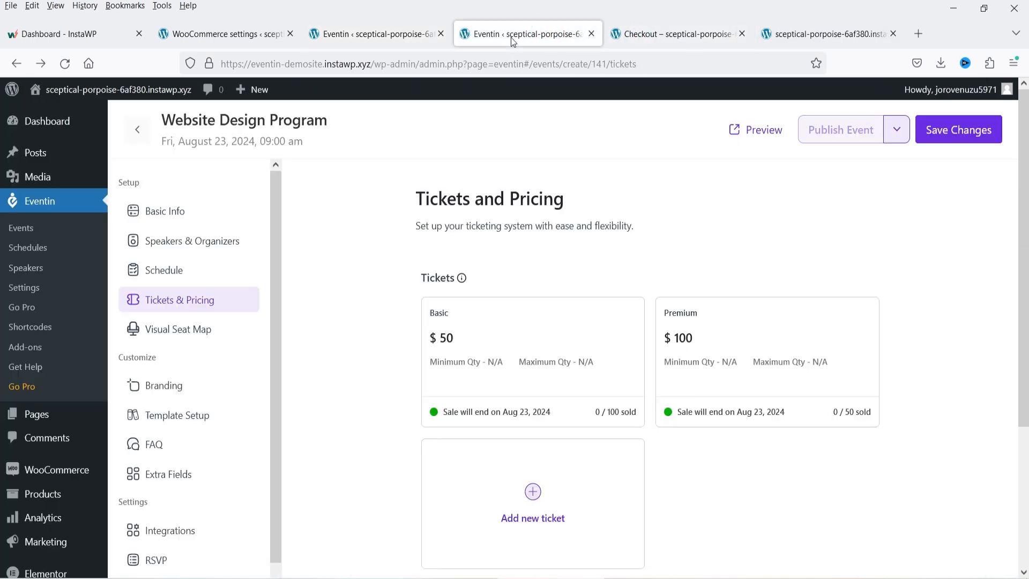
left_click(777, 136)
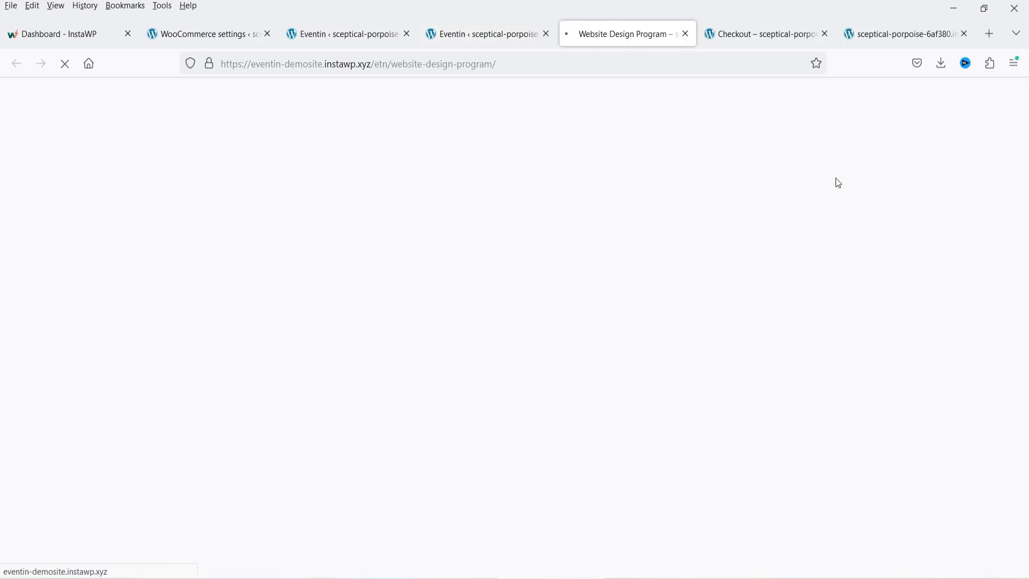
left_click_drag(678, 339, 784, 341)
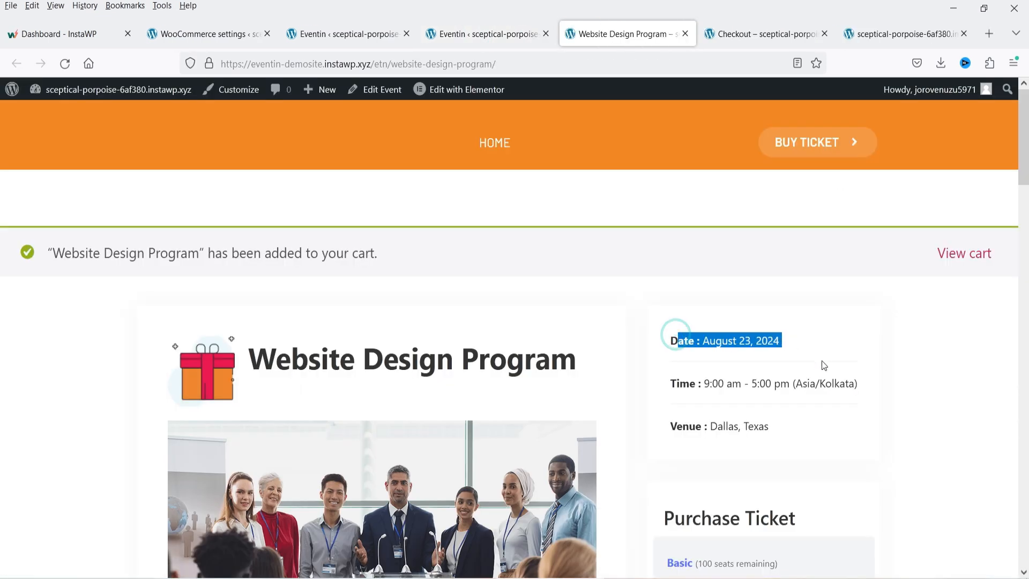
- Review the Event Details hiding options, then go to the Archive Event settings
left_click(259, 37)
left_click(343, 34)
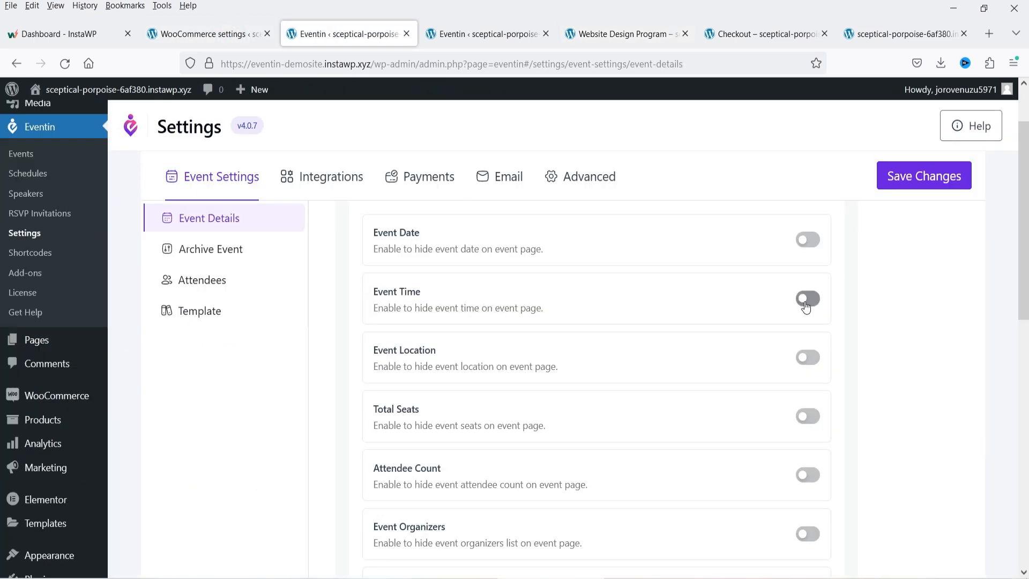
scroll(803, 304, "down", 2)
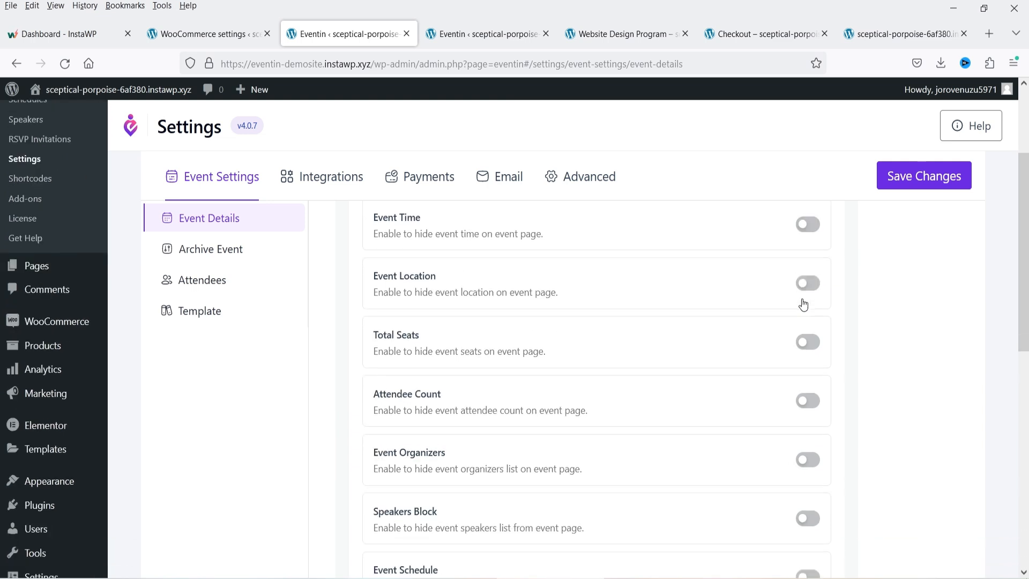
scroll(793, 311, "down", 5)
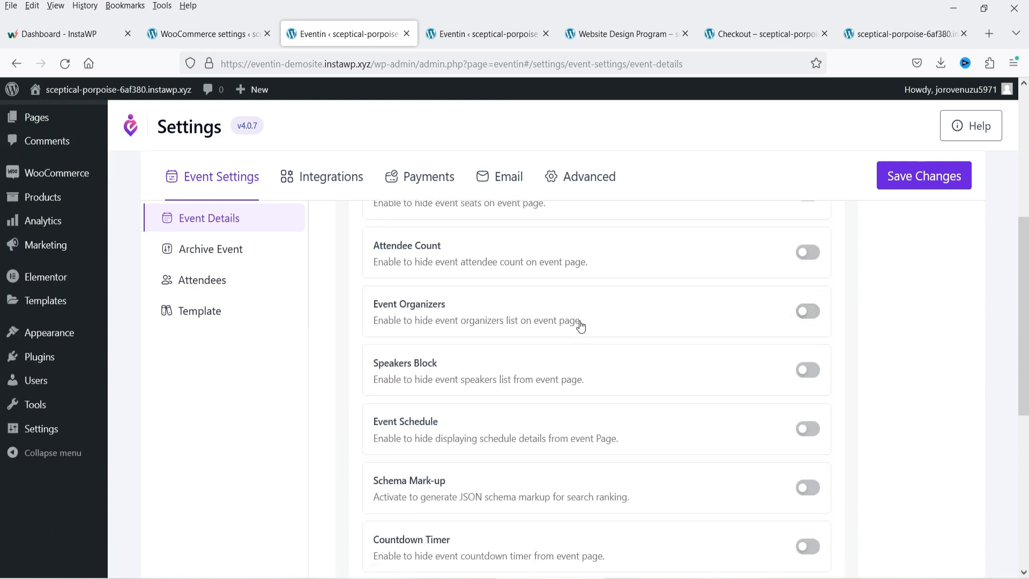
scroll(724, 375, "down", 7)
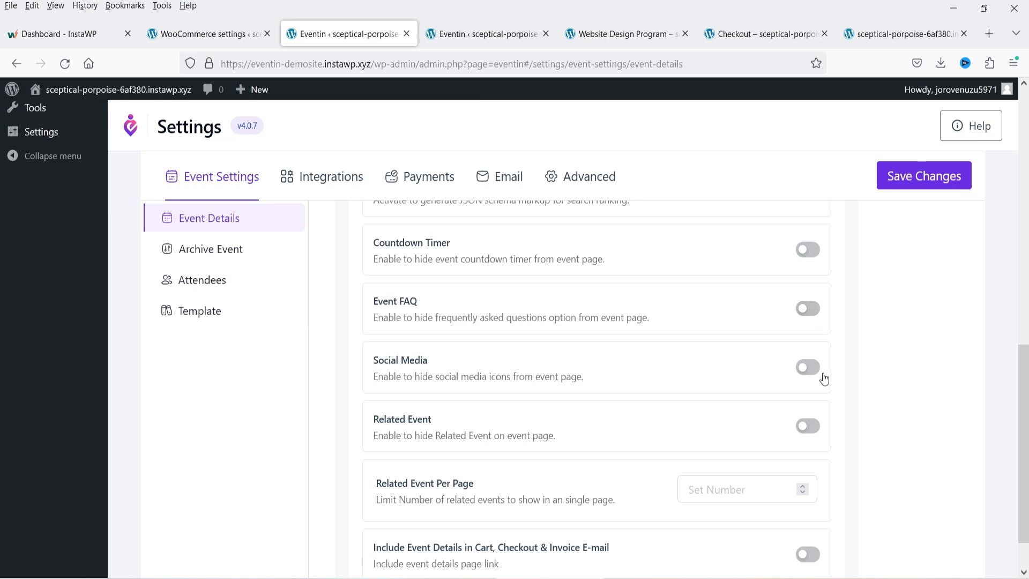
left_click(174, 258)
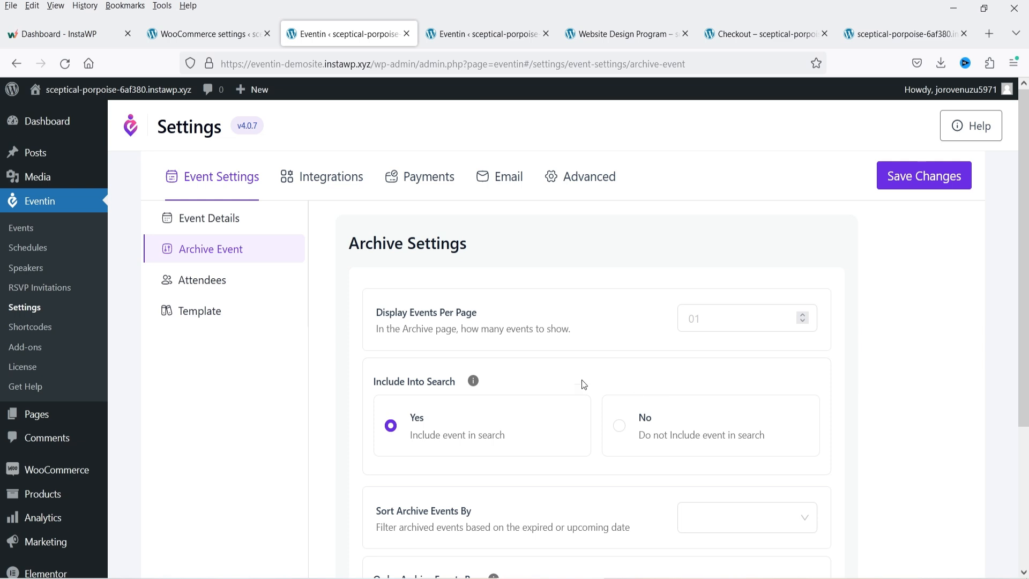
- Enable attendee registration requiring phone number and e-mail address, and save the settings
left_click(215, 279)
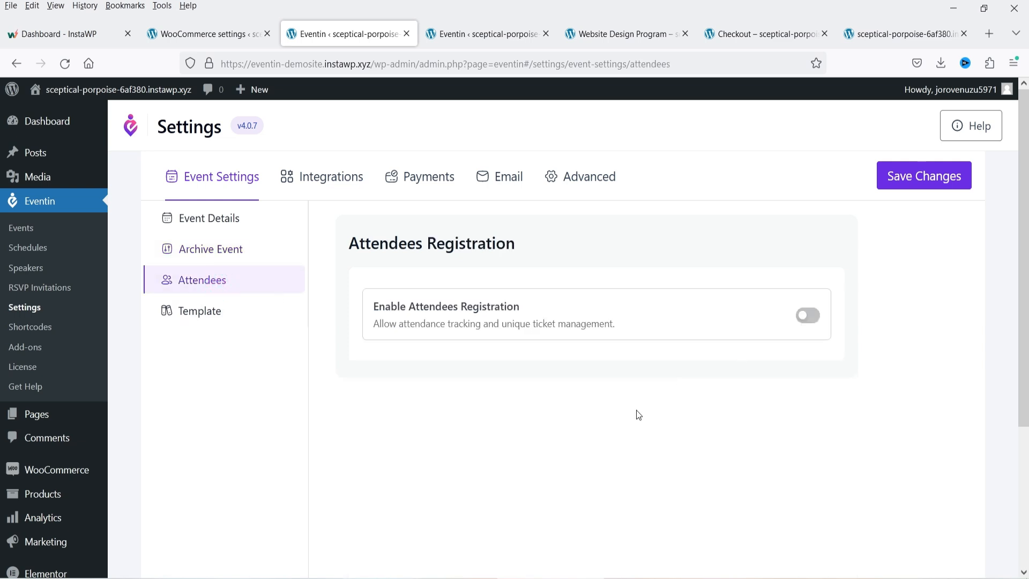
left_click(549, 320)
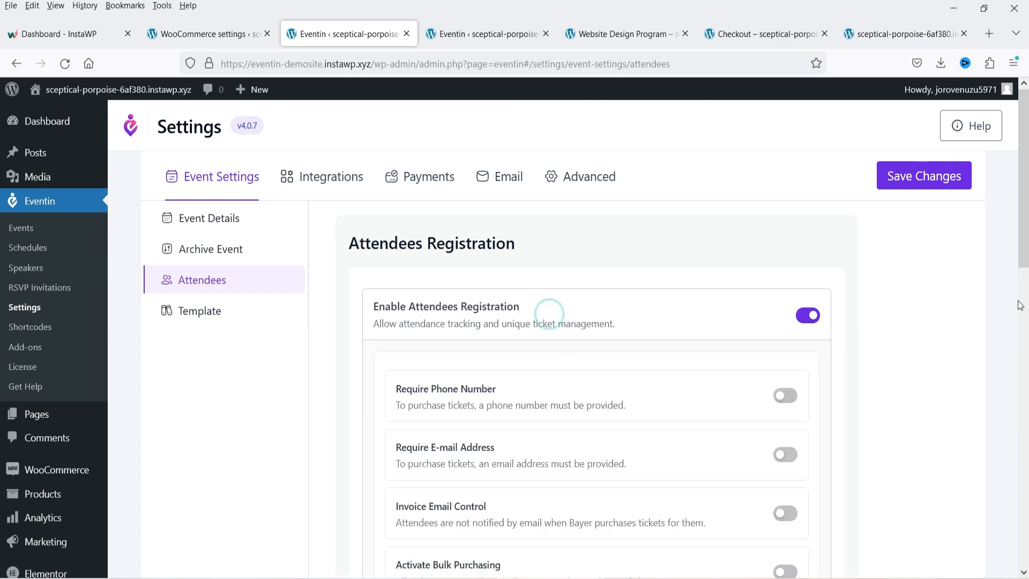
scroll(425, 230, "down", 2)
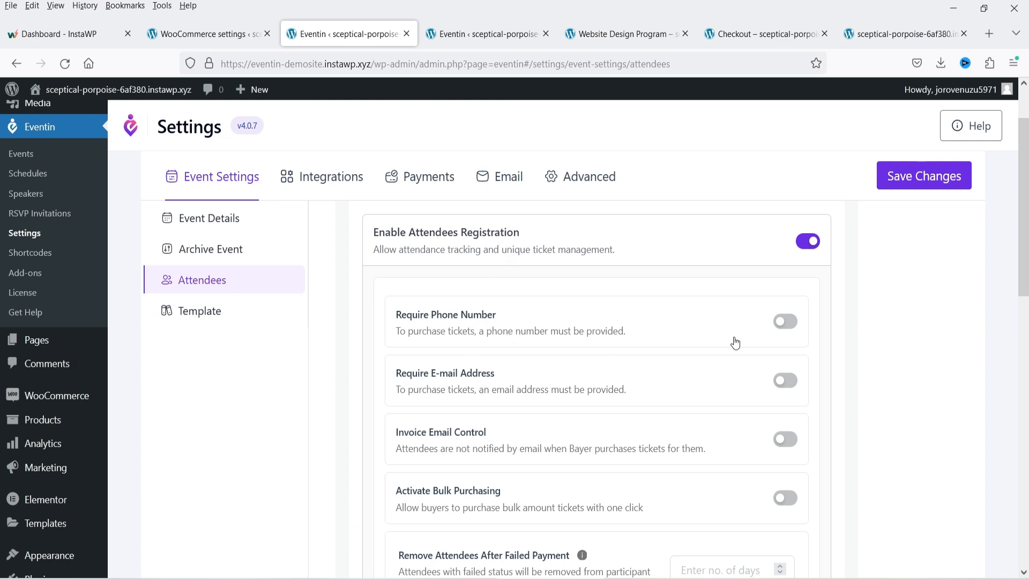
left_click(784, 323)
left_click(783, 382)
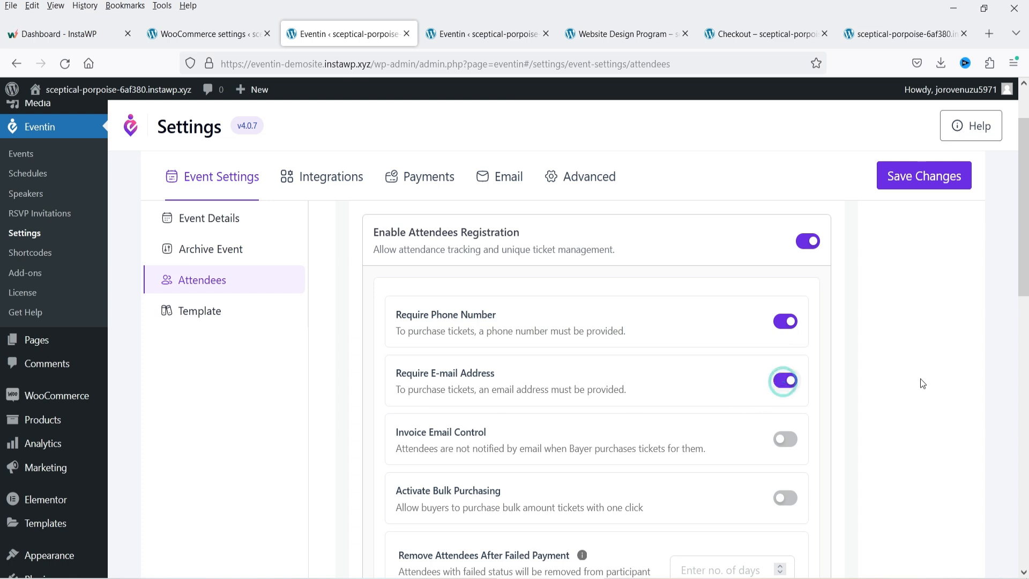
left_click(925, 178)
left_click(211, 315)
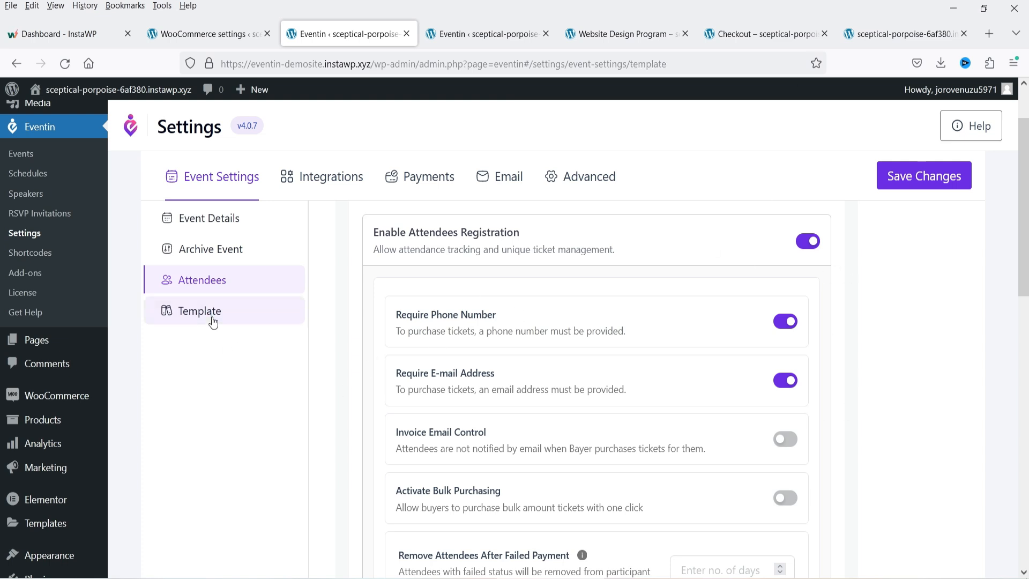
- Save Template two for event pages and reload the event page to view it
scroll(841, 345, "down", 3)
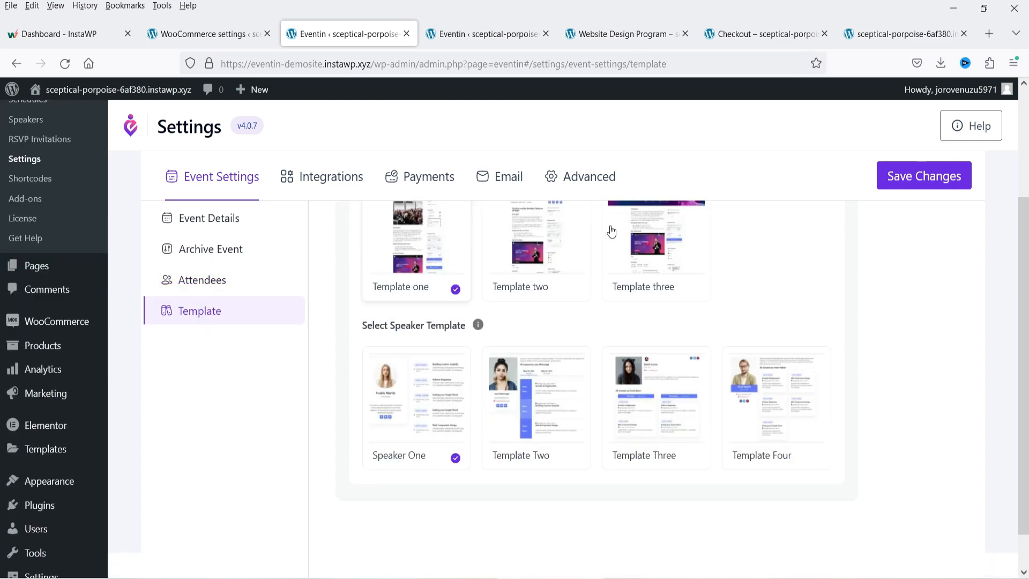
scroll(959, 351, "up", 3)
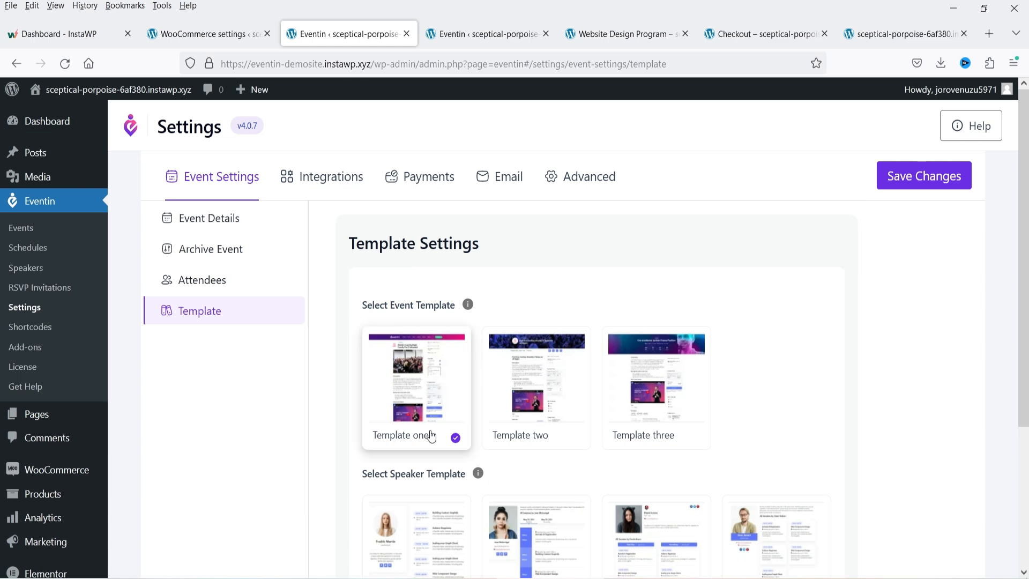
left_click(523, 382)
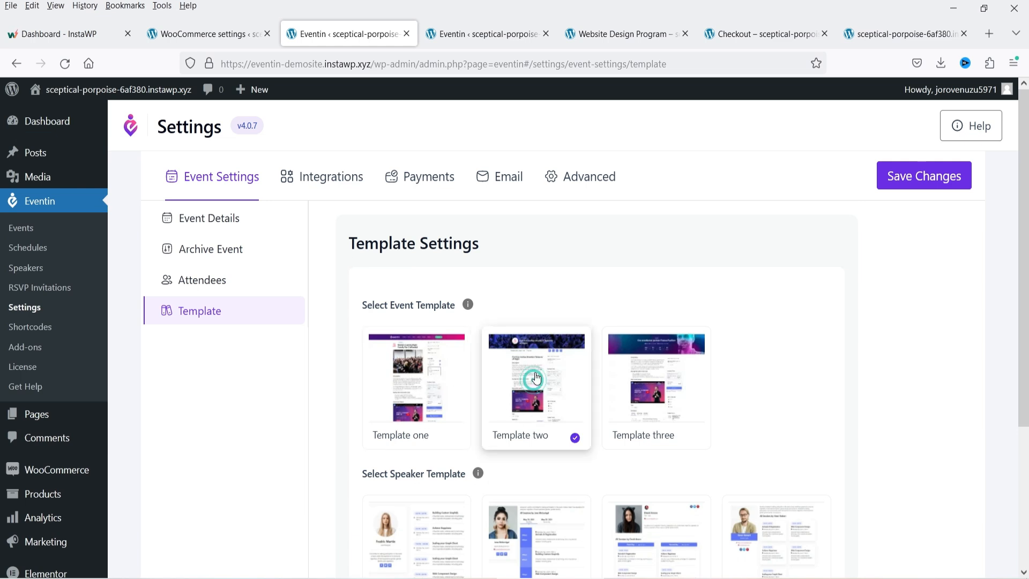
left_click(926, 184)
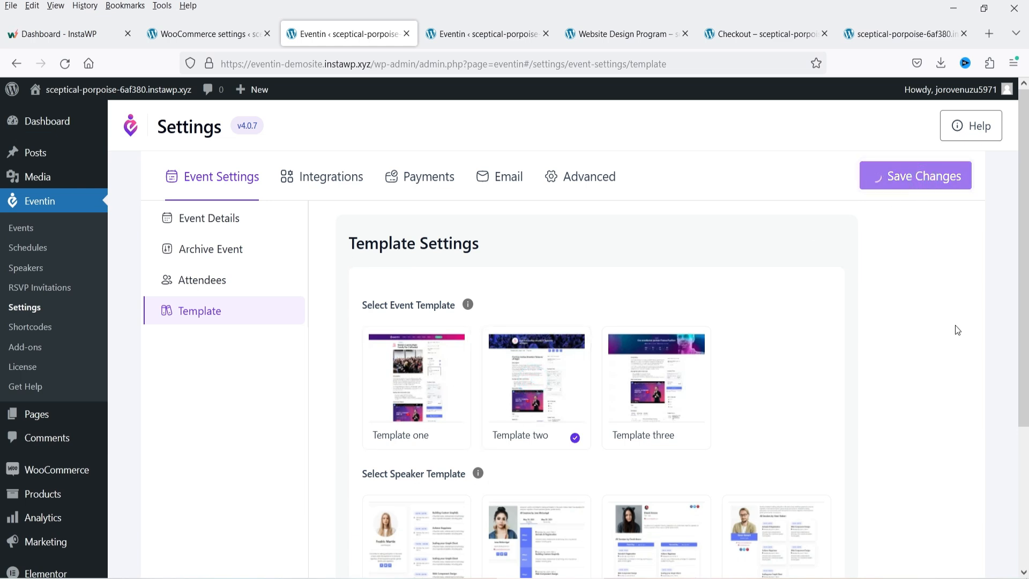
left_click(597, 44)
left_click(65, 63)
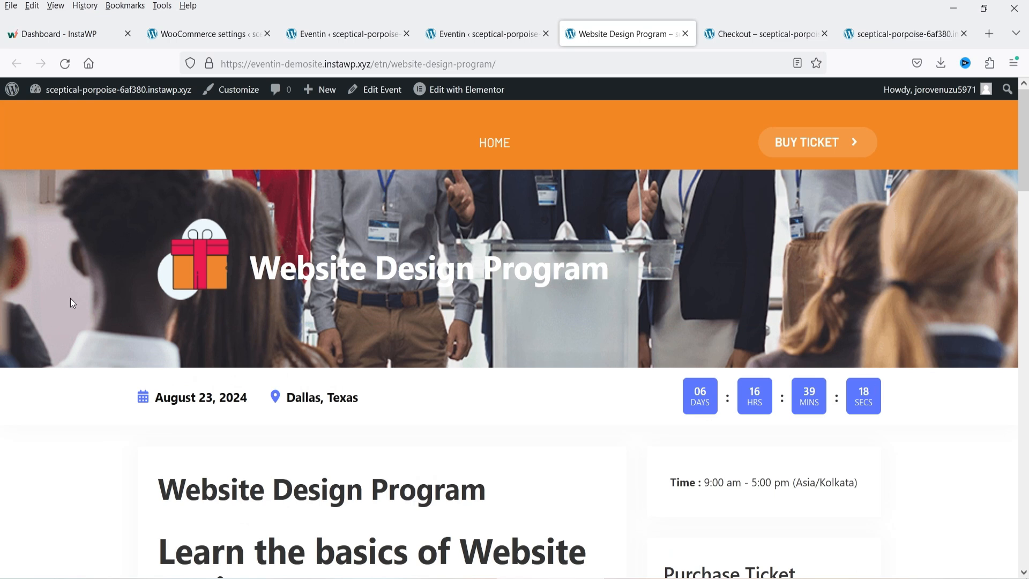
scroll(893, 329, "down", 4)
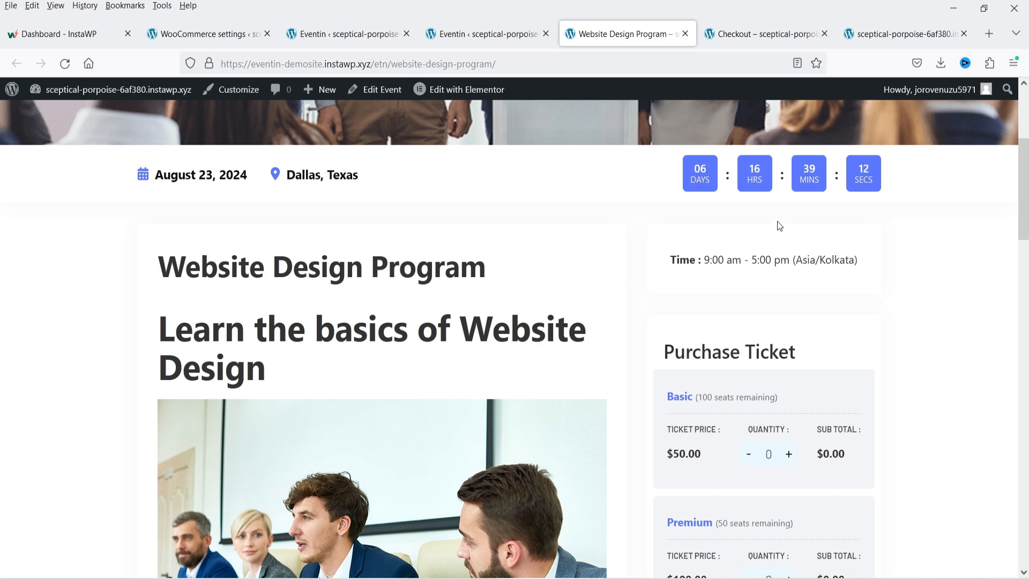
scroll(786, 260, "down", 12)
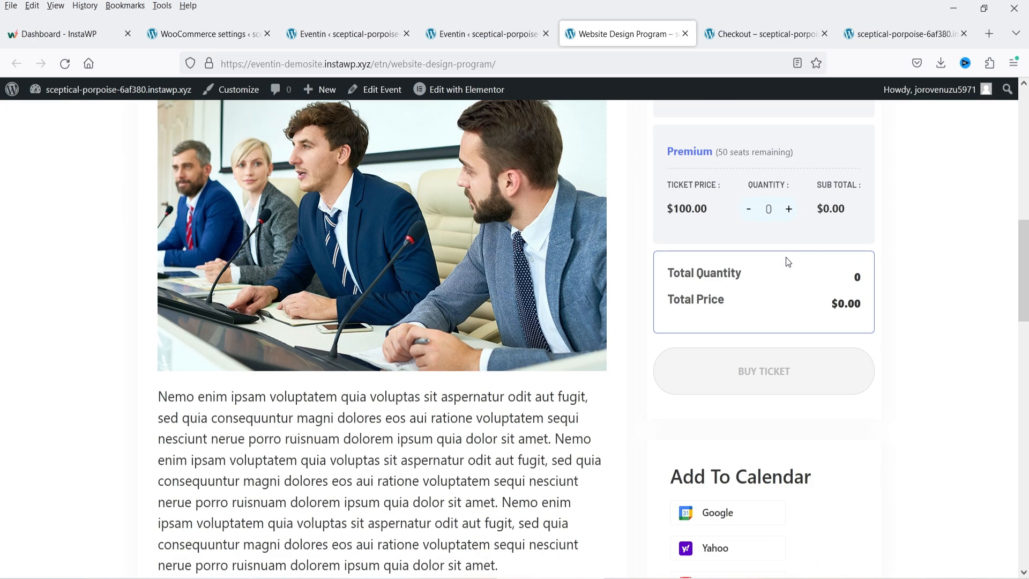
scroll(793, 258, "down", 4)
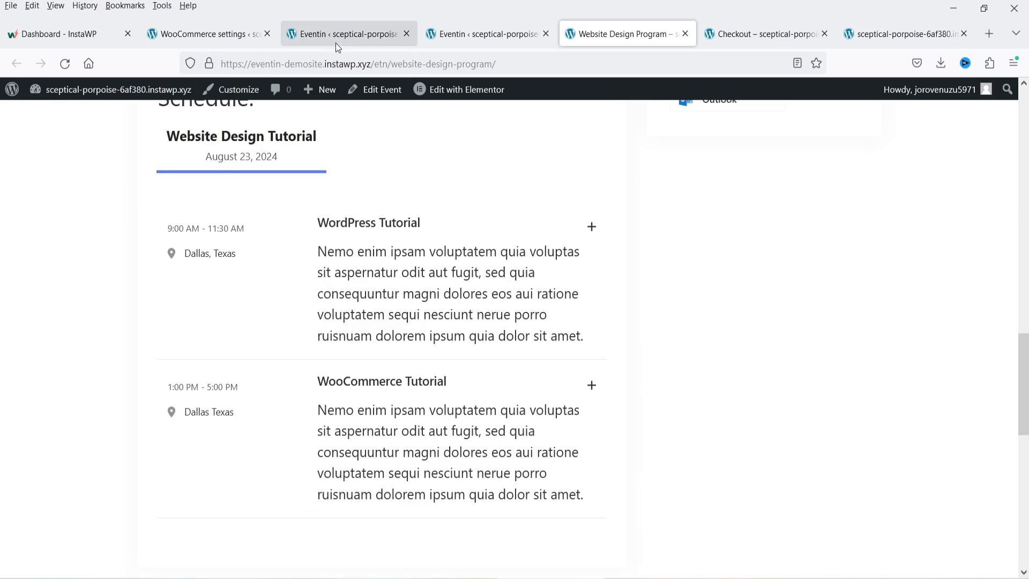
- Save Template three for event pages and reload the event page to compare
left_click(349, 40)
left_click(649, 385)
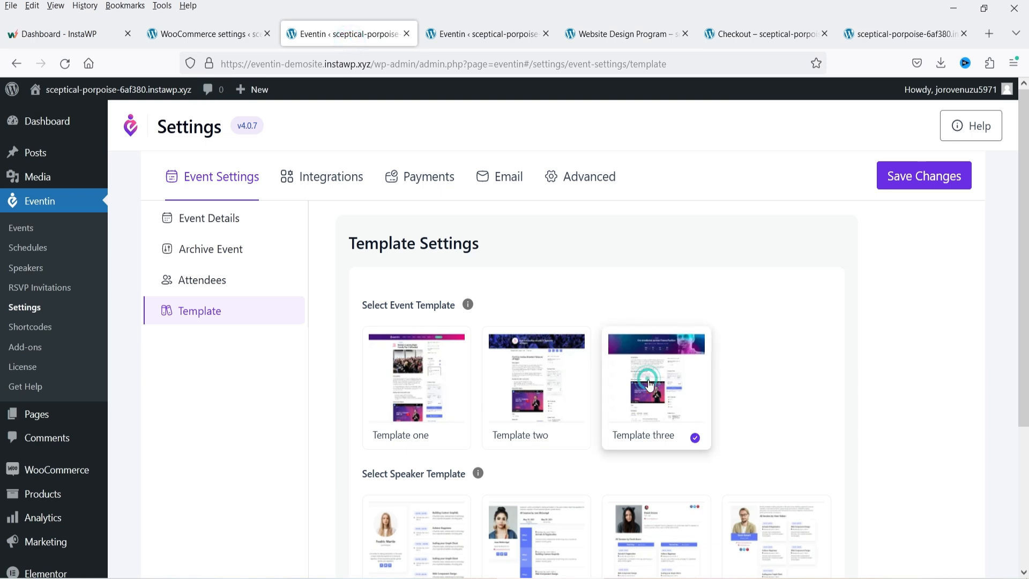
left_click(934, 183)
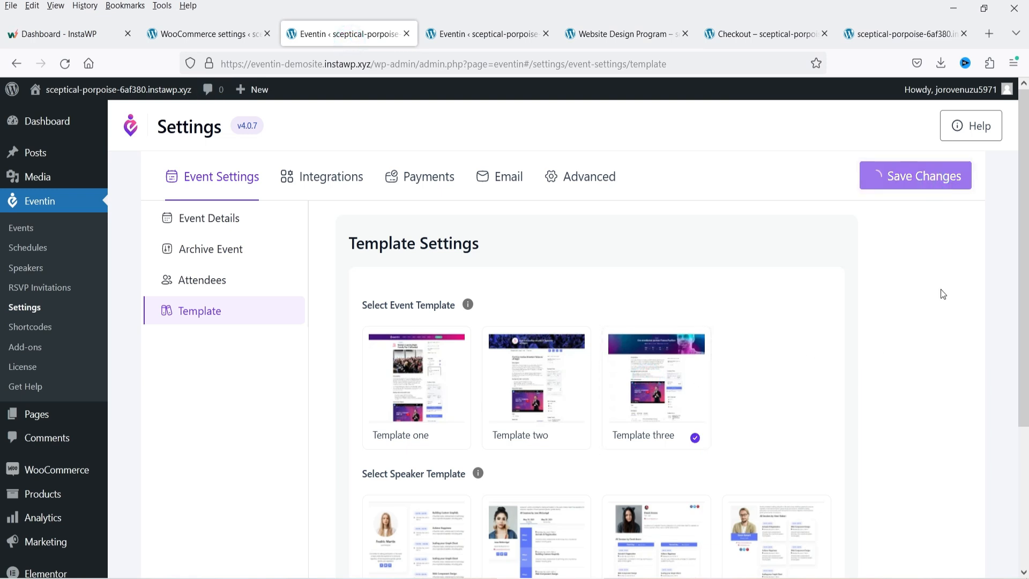
left_click(595, 34)
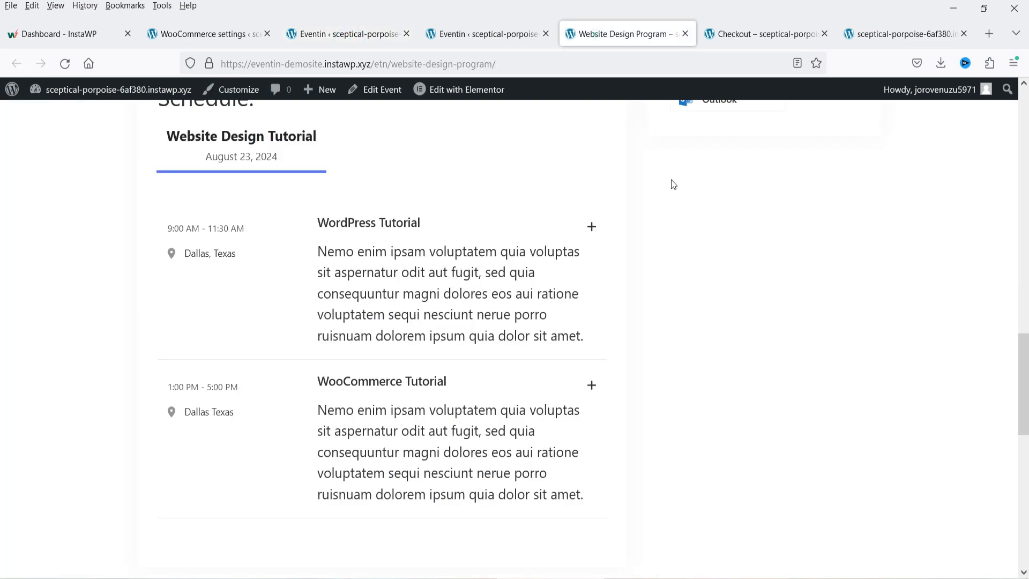
left_click(65, 64)
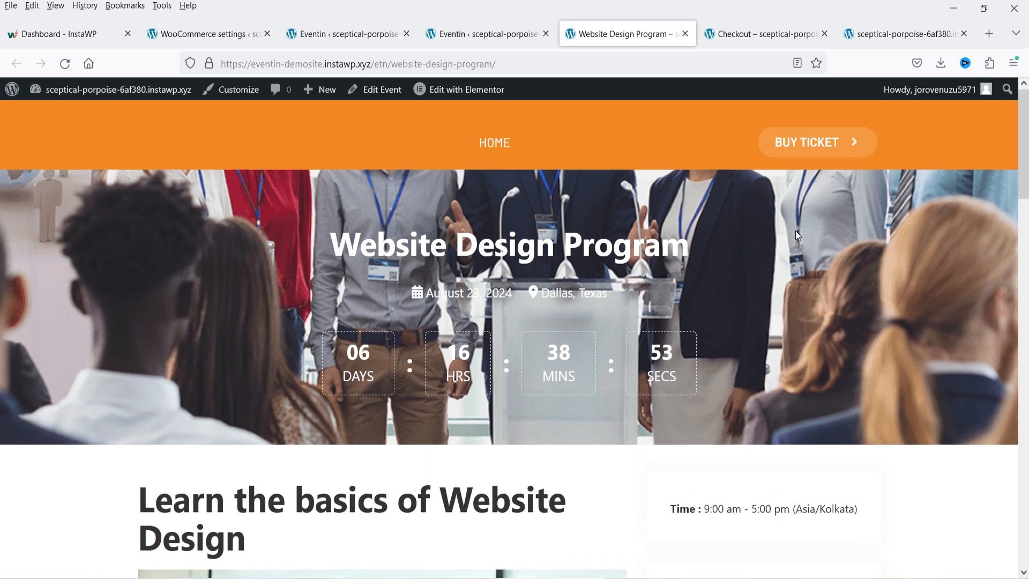
left_click(346, 36)
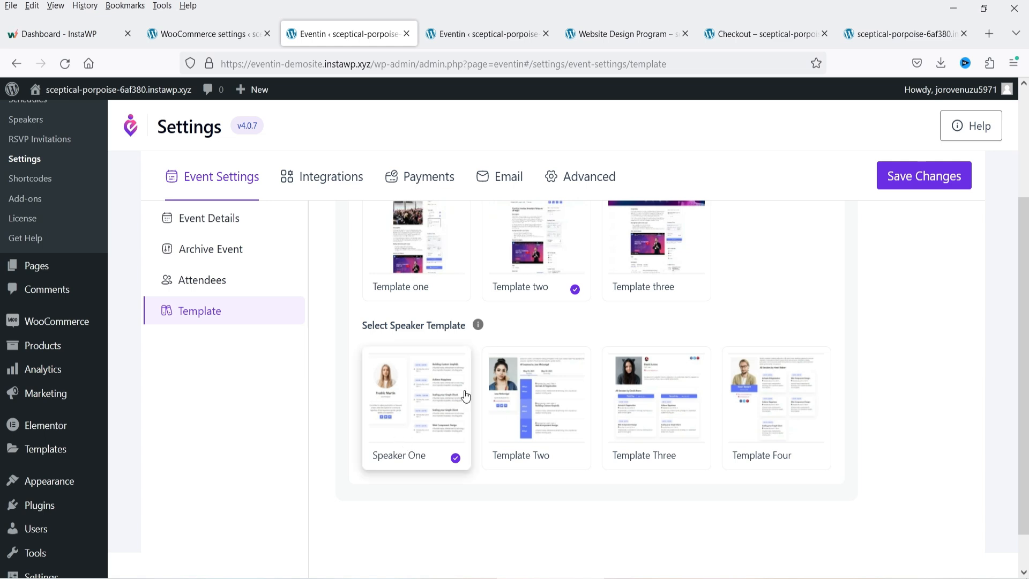
- Set the speaker page template to Template Two and save
left_click(526, 421)
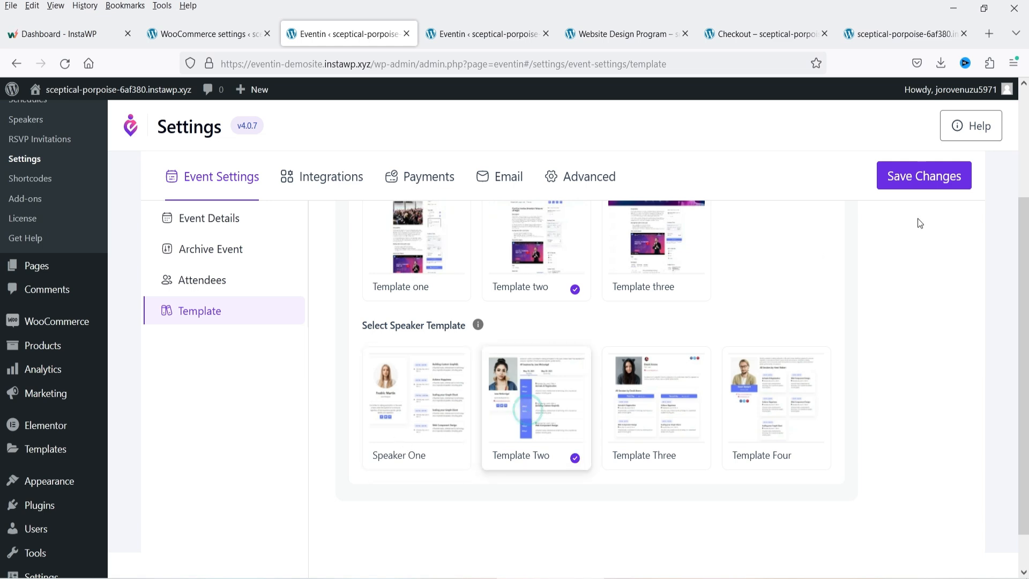
left_click(927, 178)
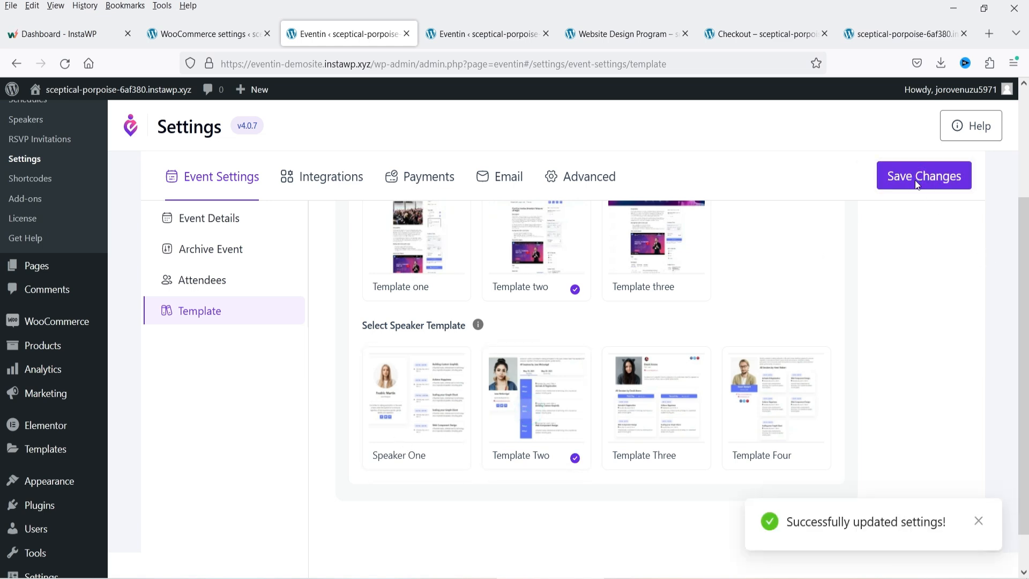
left_click(343, 186)
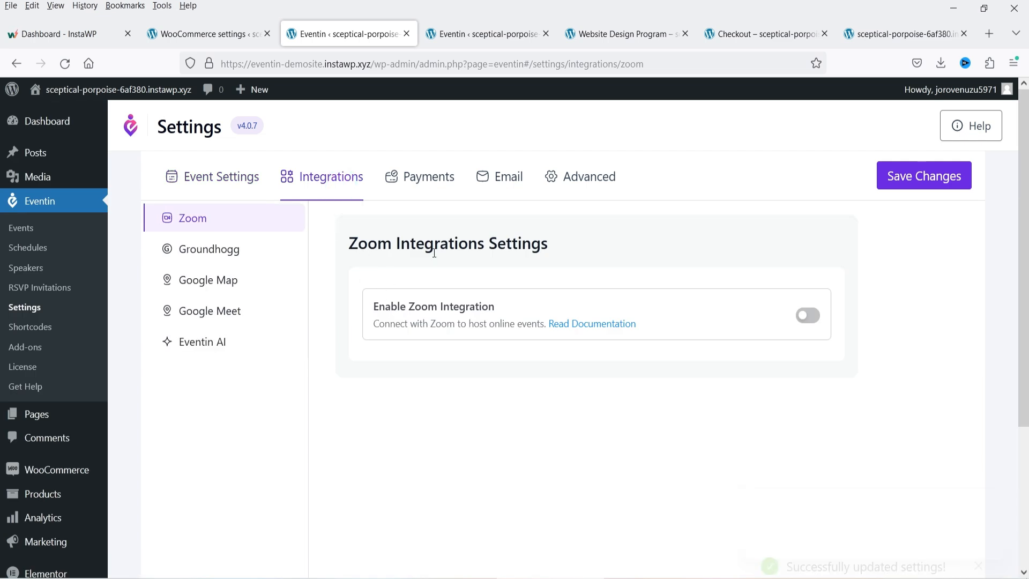
- Toggle the Zoom integration and browse Groundhogg, Google Map, Google Meet and Eventin AI settings
left_click(810, 317)
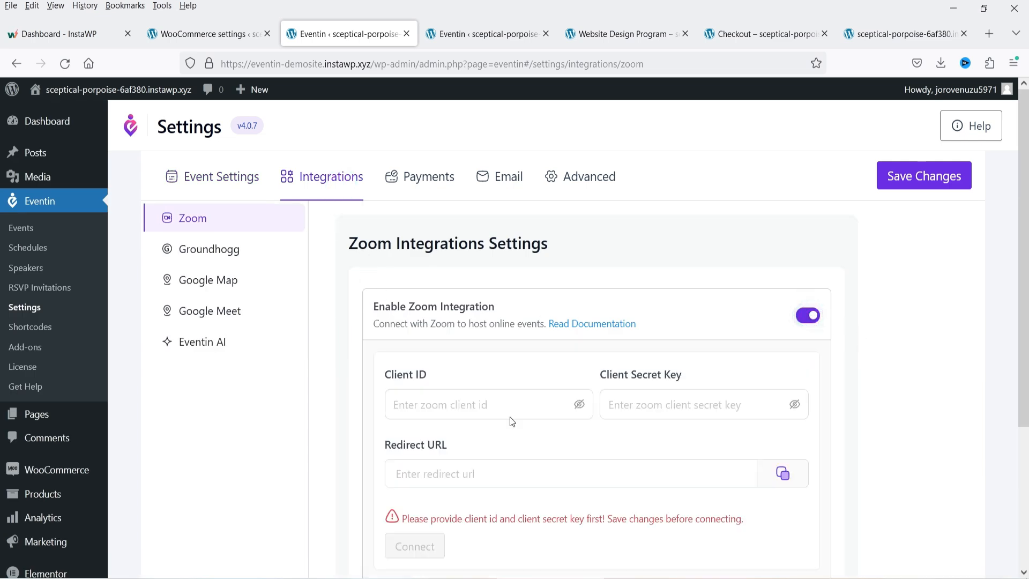
left_click(457, 408)
left_click(655, 399)
left_click(197, 253)
left_click(233, 282)
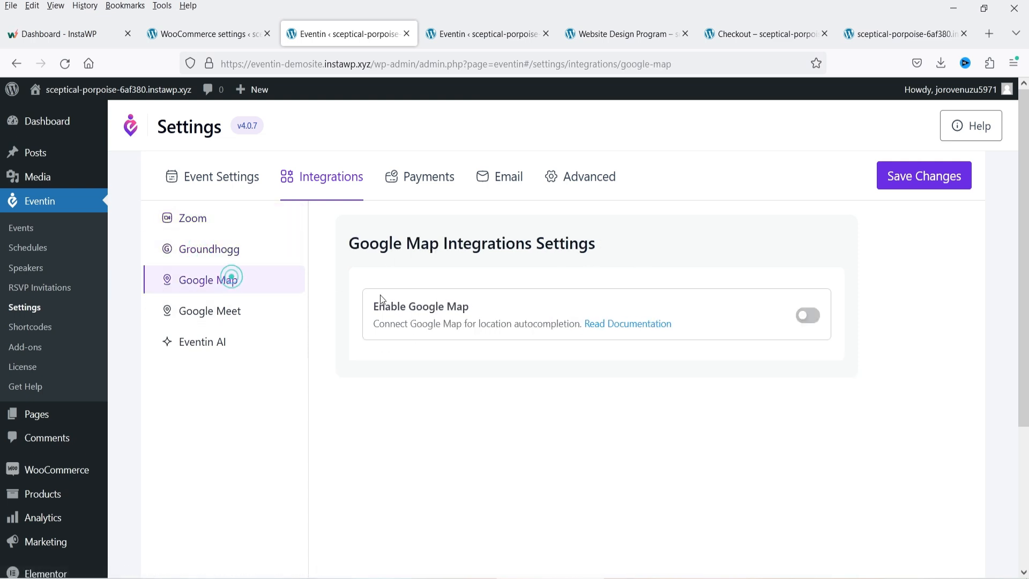
left_click(237, 316)
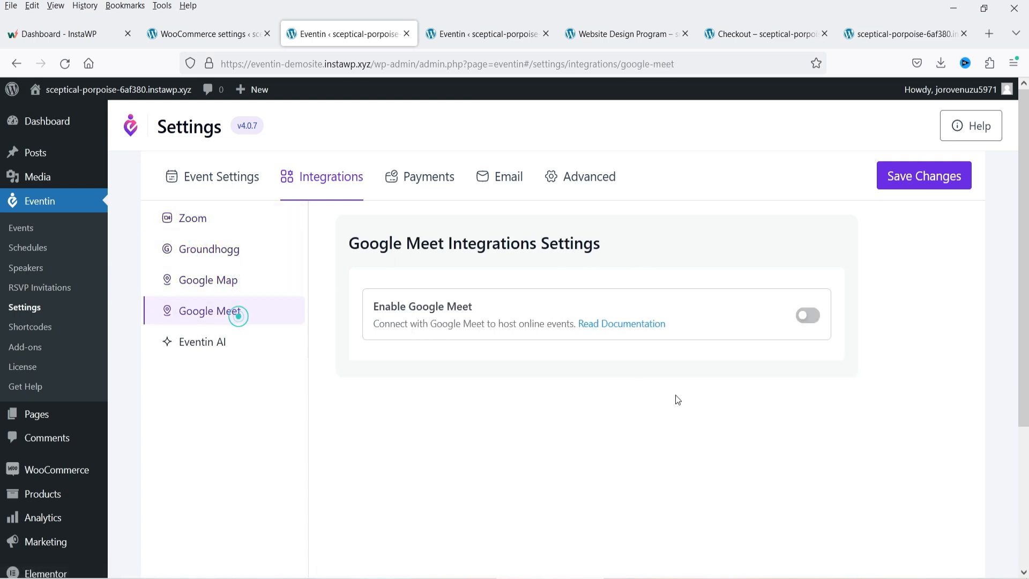
left_click(217, 344)
left_click(214, 320)
- Enable Google Meet and review its Client ID, Client Secret and Redirect URL fields
left_click(802, 317)
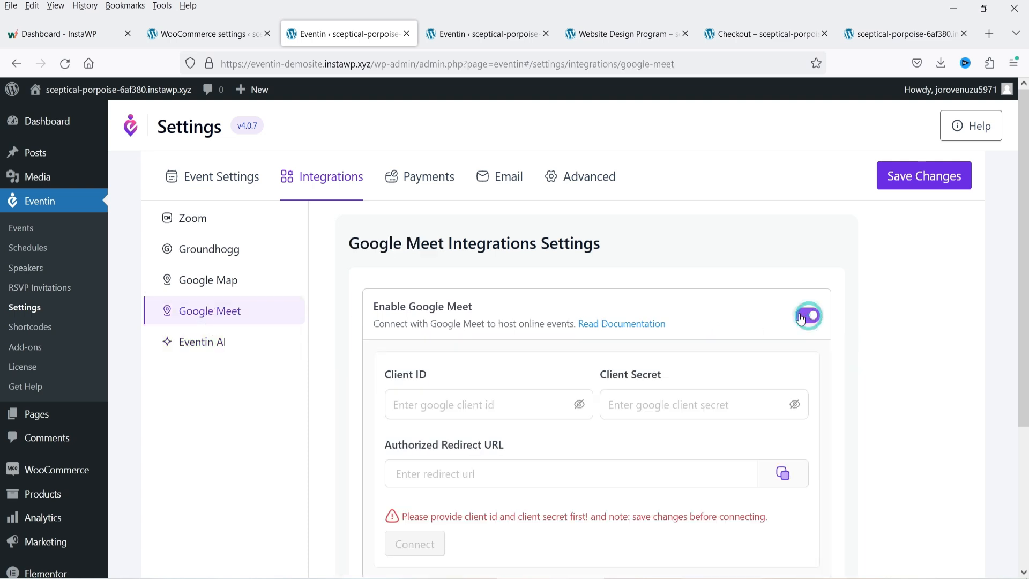
left_click(420, 405)
left_click(650, 411)
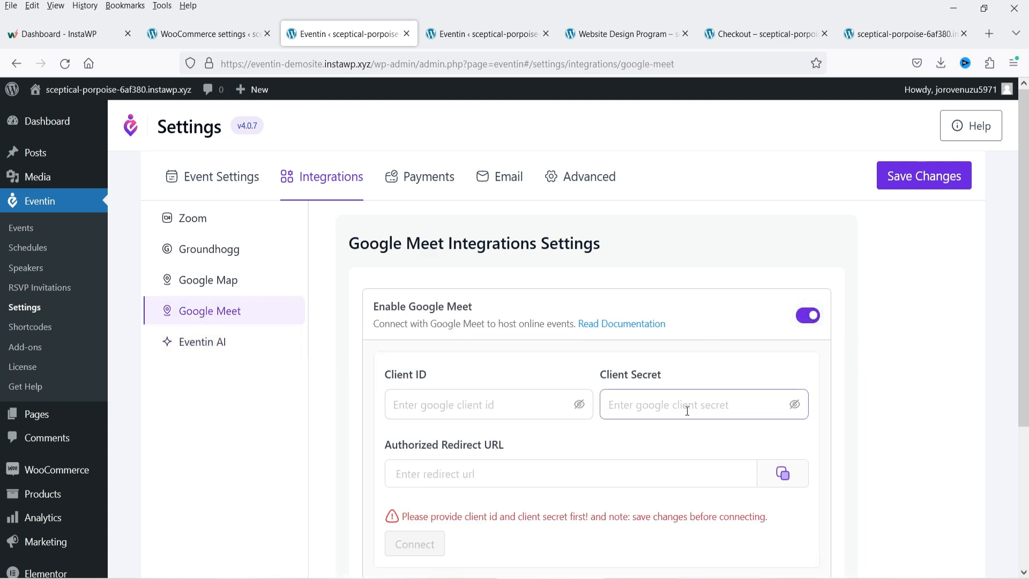
left_click(477, 463)
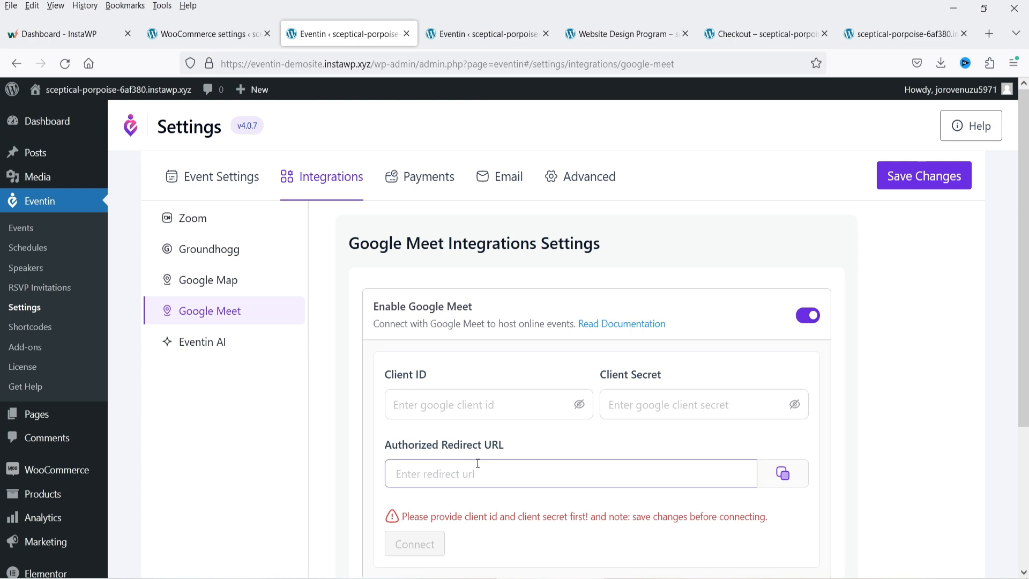
scroll(881, 423, "down", 2)
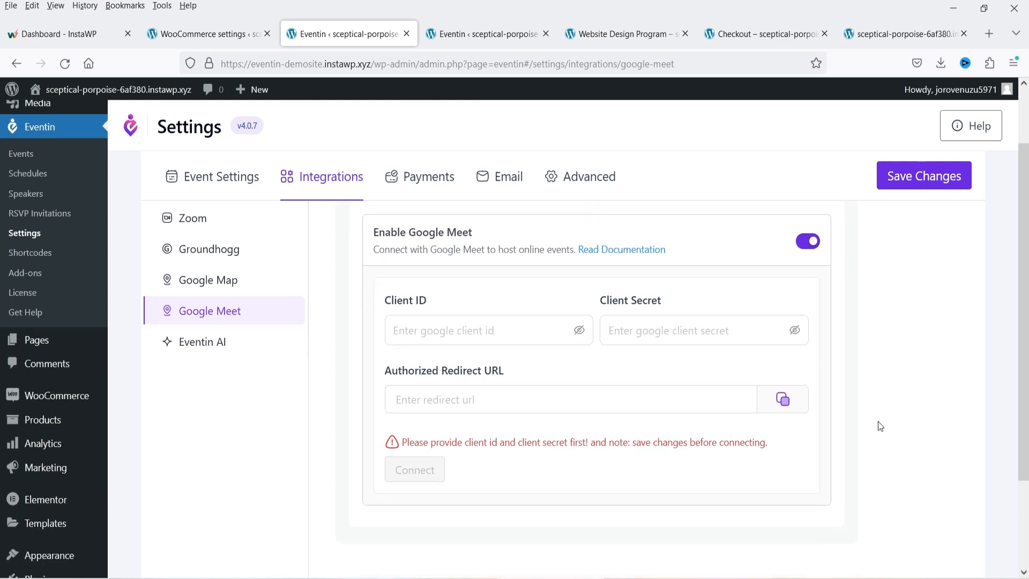
scroll(878, 423, "up", 2)
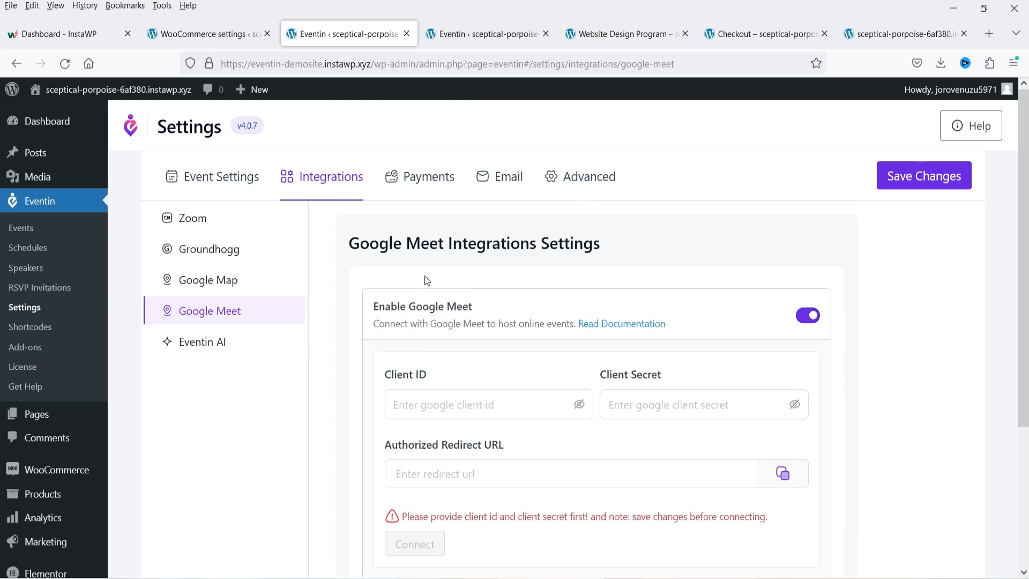
left_click(441, 186)
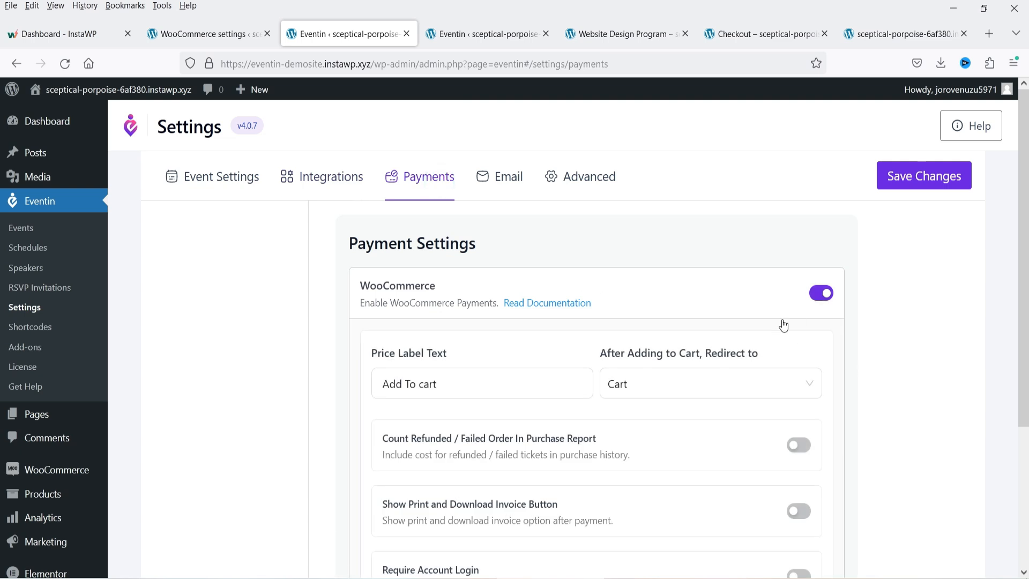
- Browse the Email RSVP Invitations and Advanced Webhooks and Slug settings, then go to Events
left_click(509, 178)
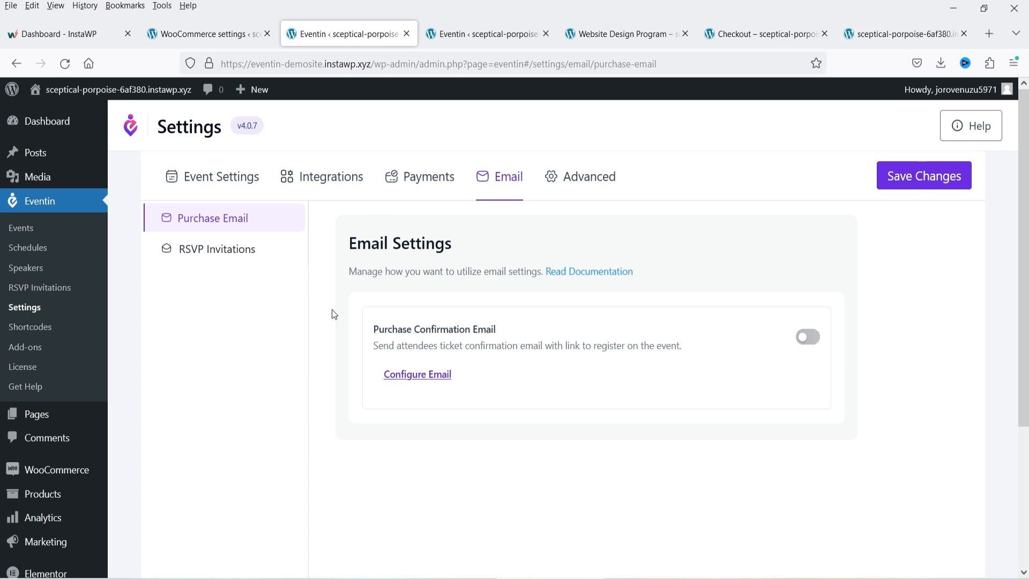
left_click(162, 254)
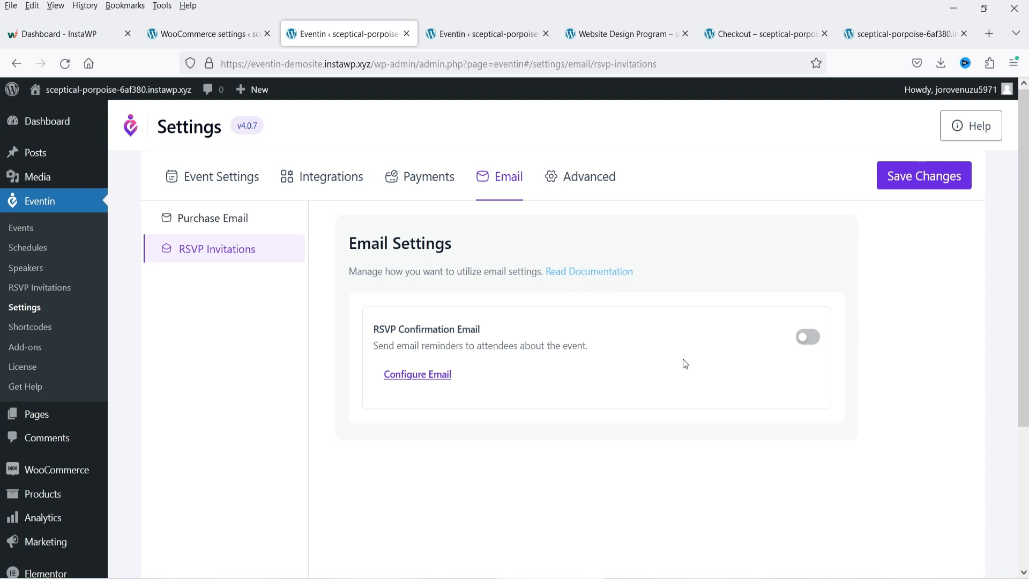
left_click(596, 180)
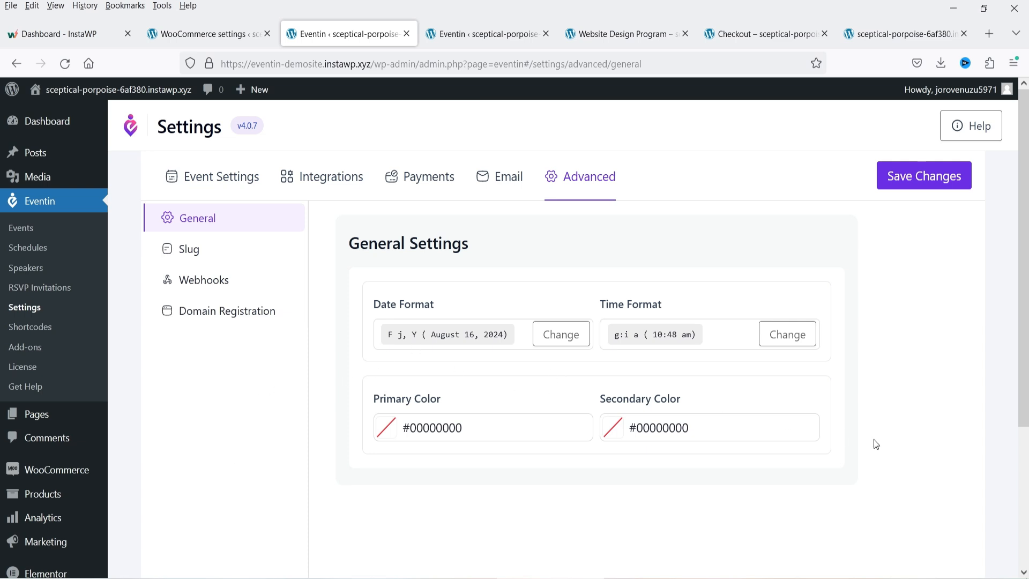
left_click(234, 285)
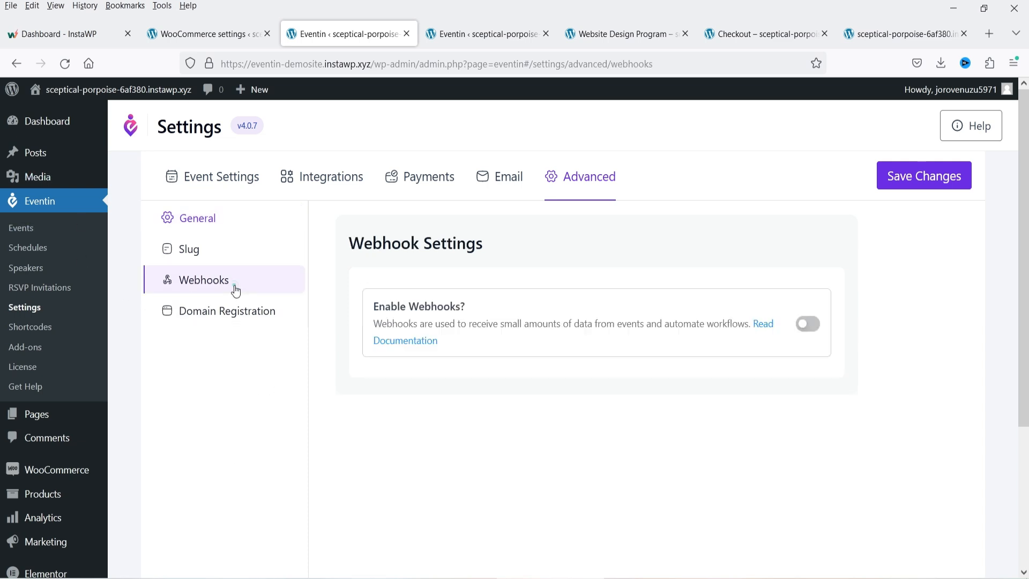
left_click(219, 246)
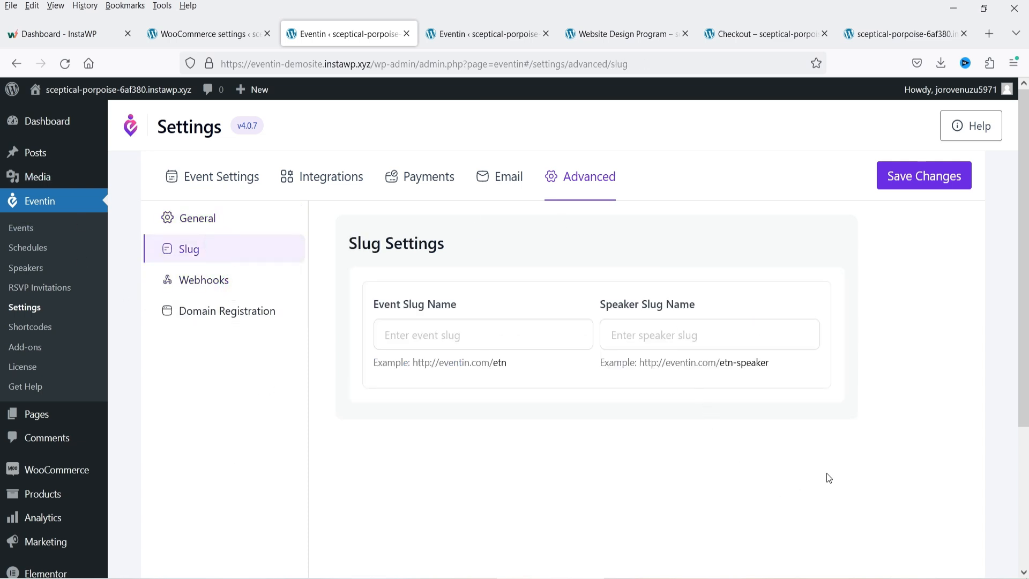
left_click(23, 227)
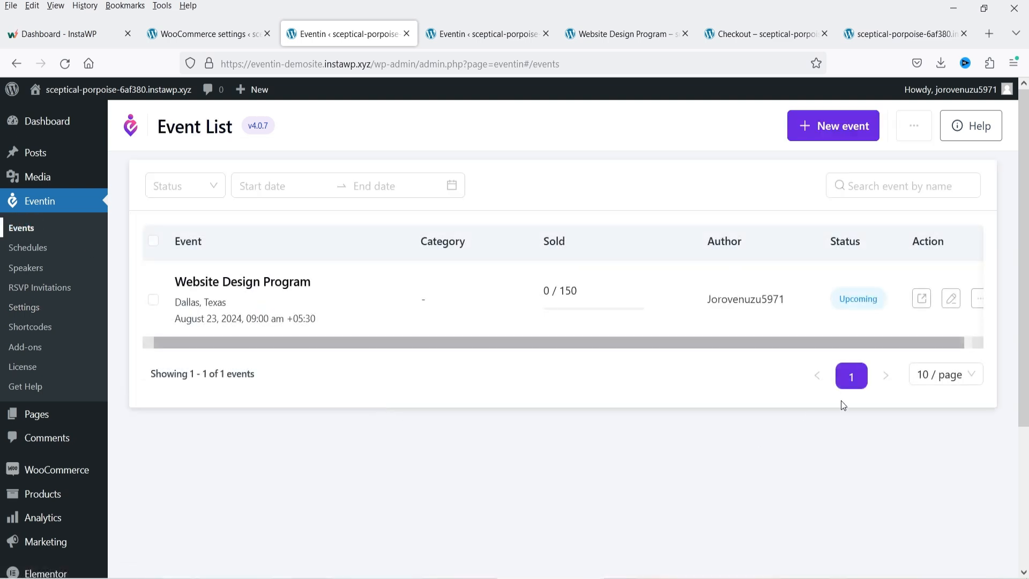
- Edit Website Design Program and scroll through its Basic Info and Speakers & Organizers sections
left_click(951, 298)
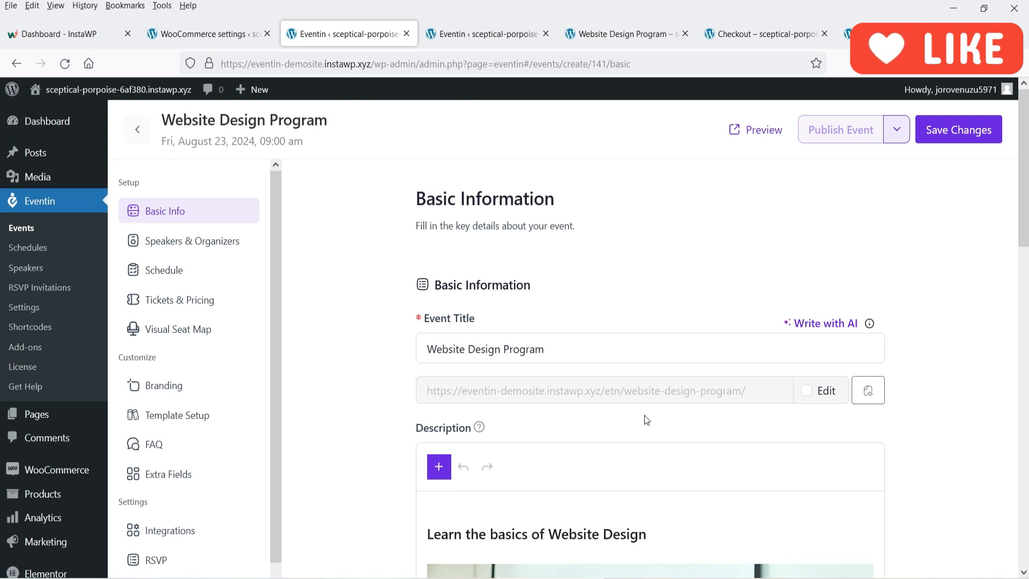
scroll(644, 416, "down", 3)
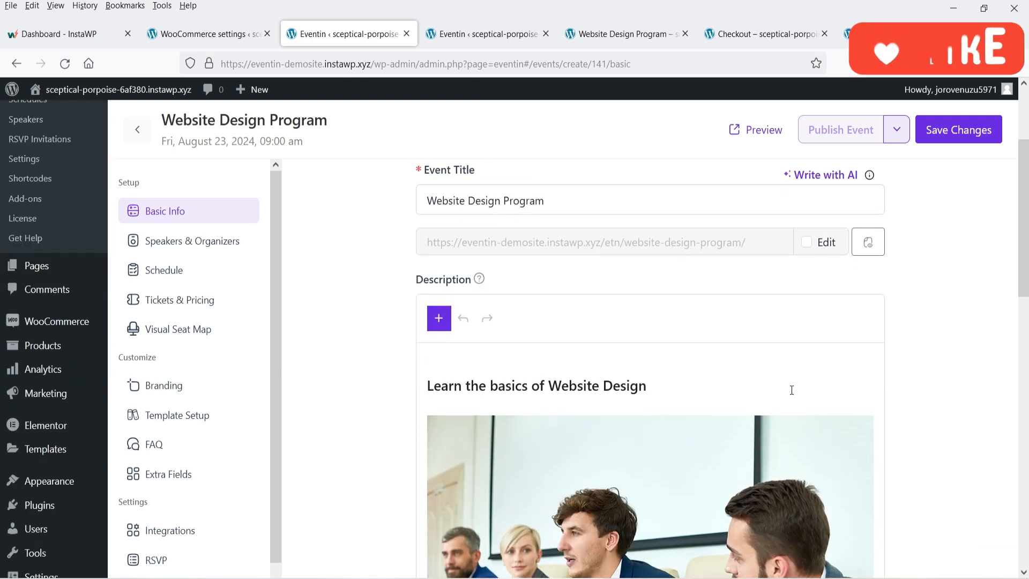
scroll(457, 311, "down", 3)
scroll(692, 289, "down", 10)
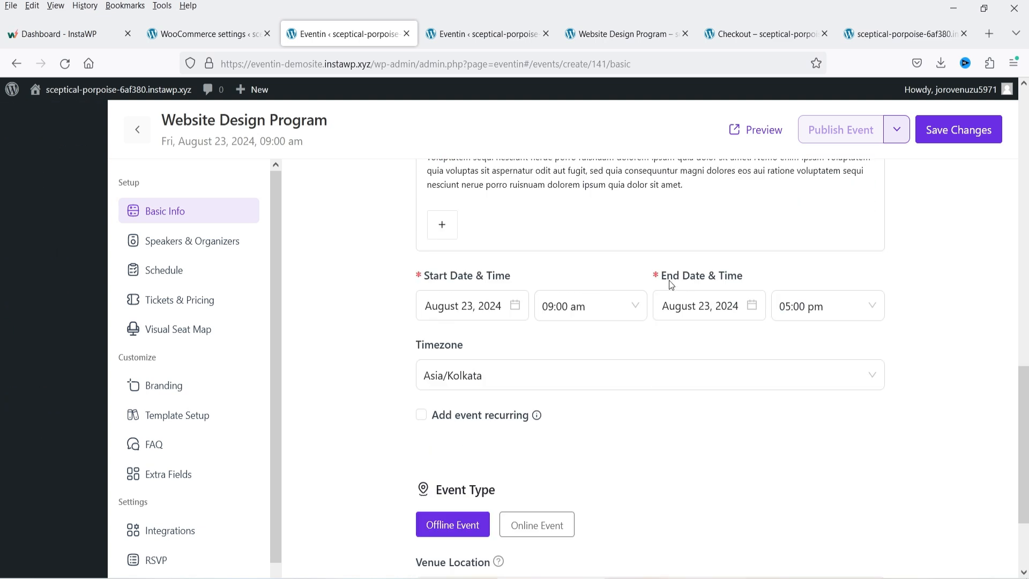
scroll(679, 333, "down", 3)
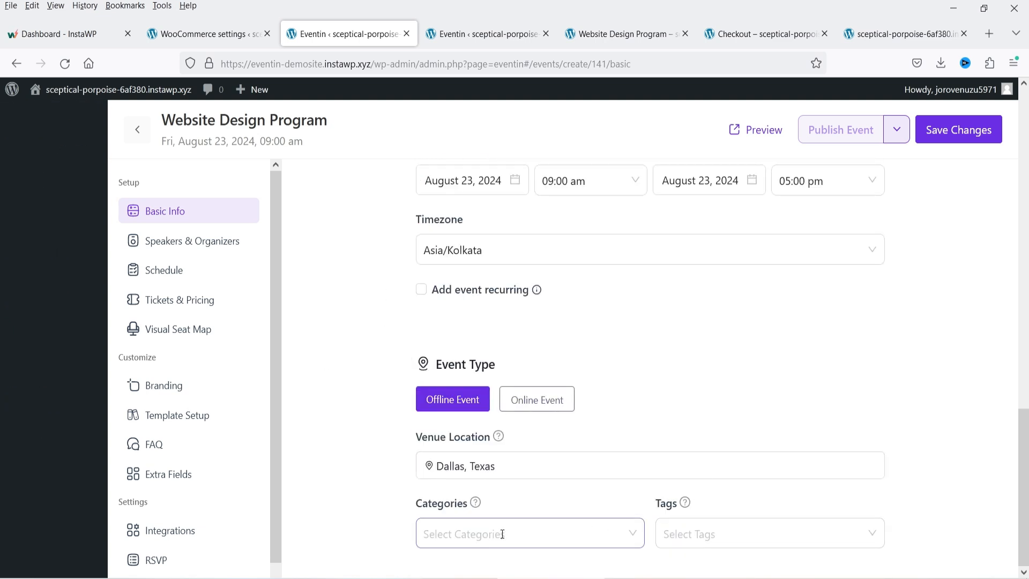
left_click(166, 240)
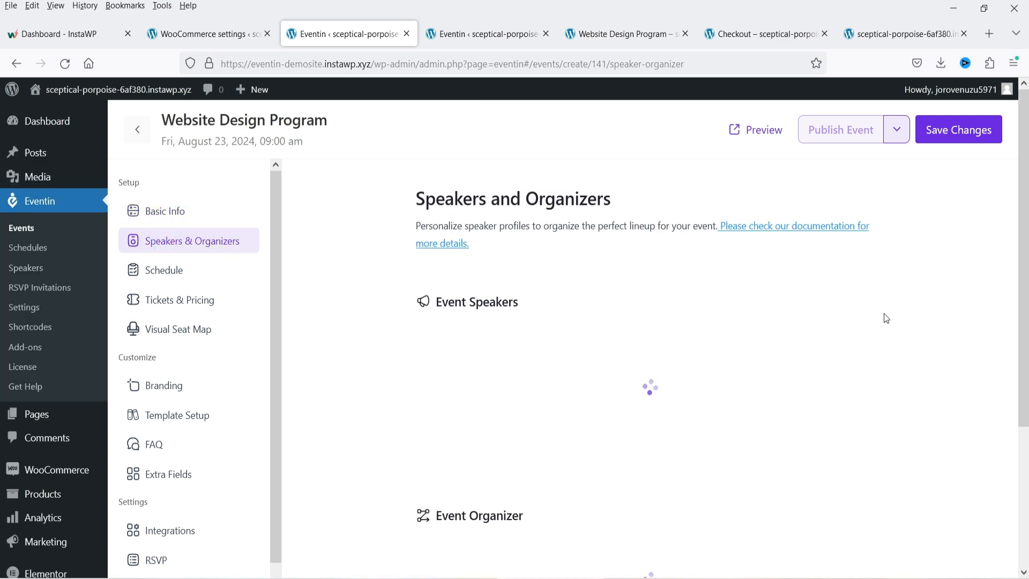
scroll(808, 292, "down", 4)
scroll(455, 259, "up", 3)
scroll(455, 258, "down", 2)
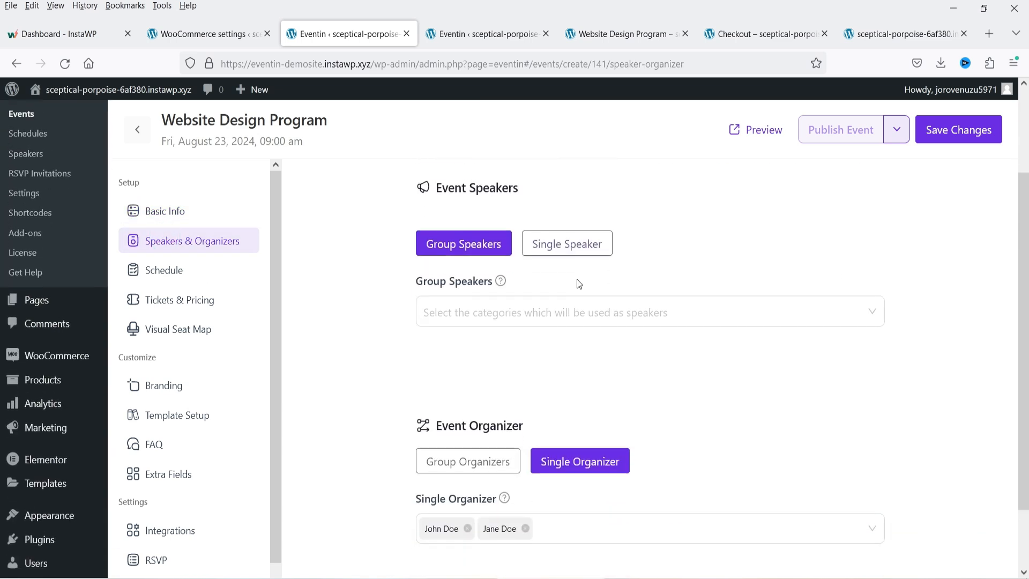
scroll(504, 400, "down", 2)
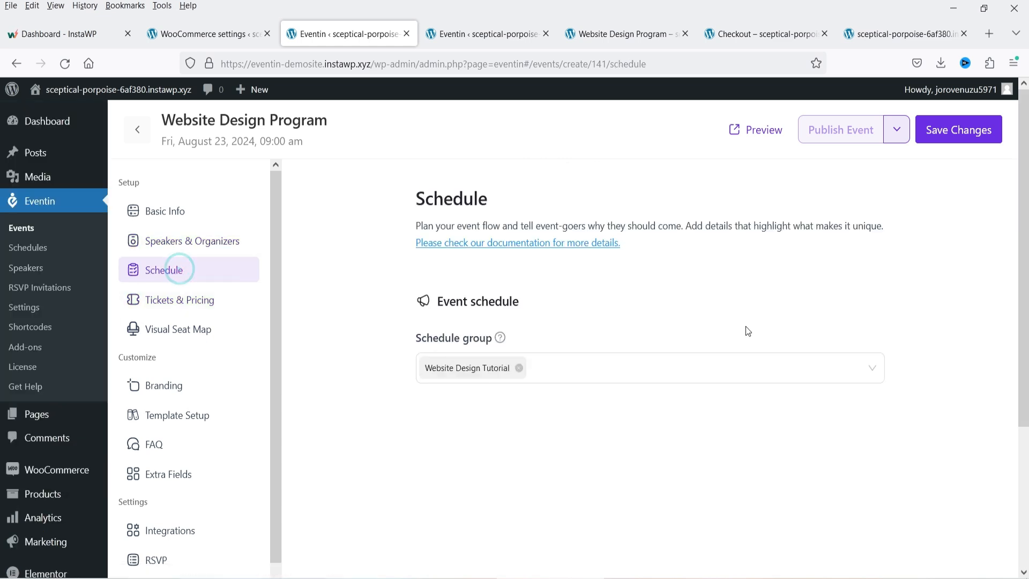
- Set the Premium ticket's minimum quantity to 1 and maximum to 5, then save the event
left_click(185, 303)
scroll(911, 292, "down", 2)
mouse_move(715, 239)
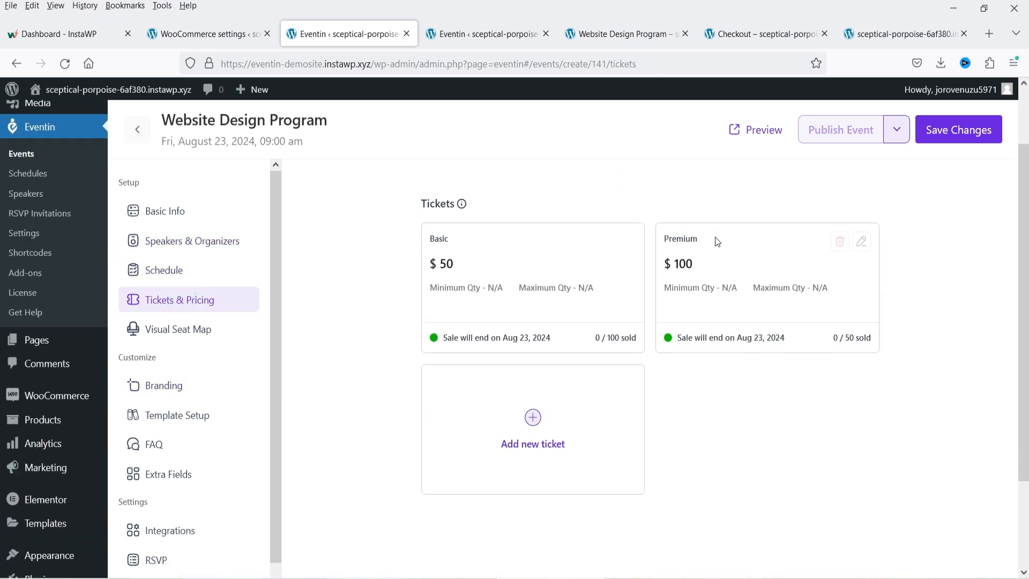
left_click(861, 242)
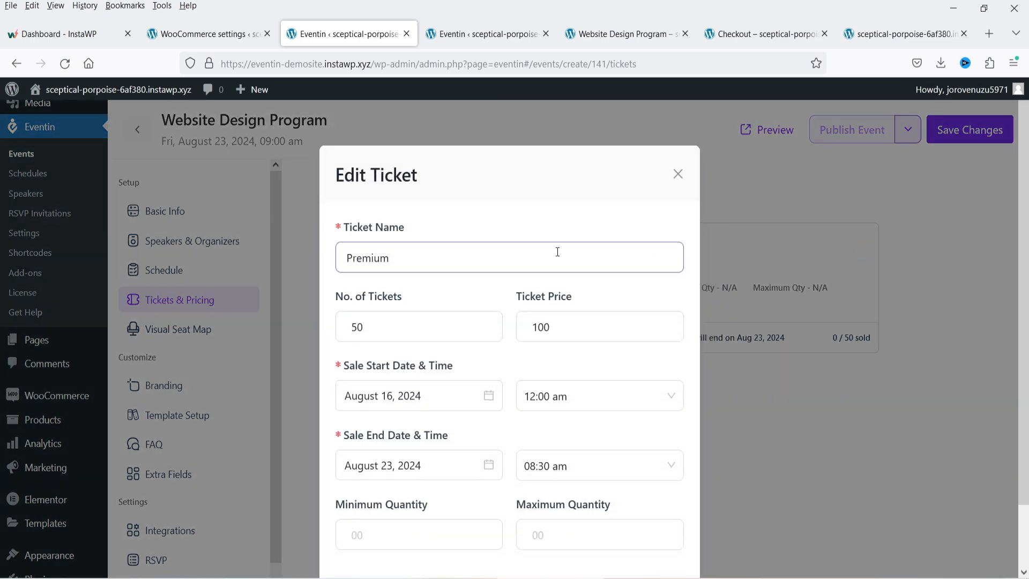
scroll(294, 313, "down", 2)
left_click(390, 466)
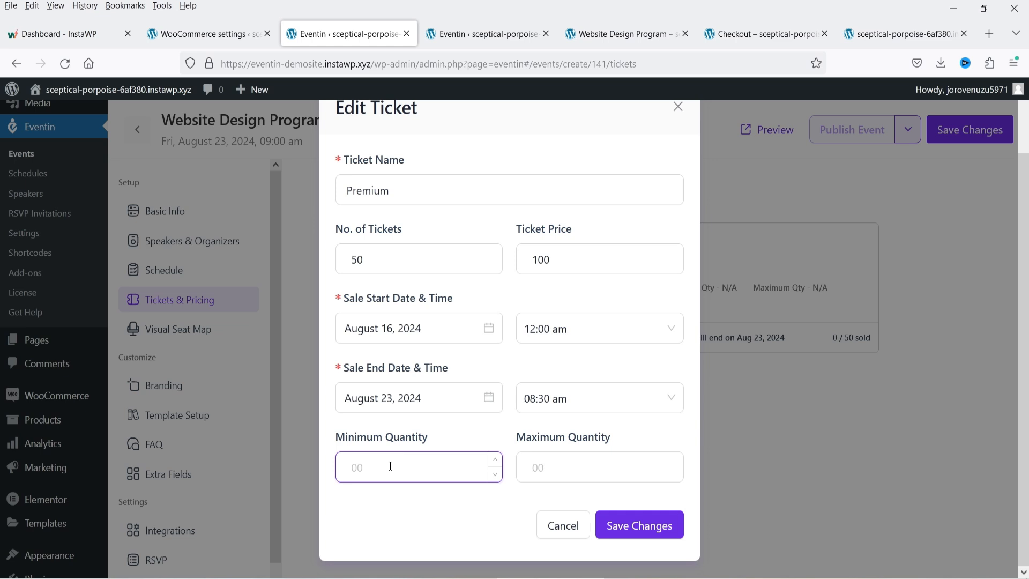
left_click(572, 464)
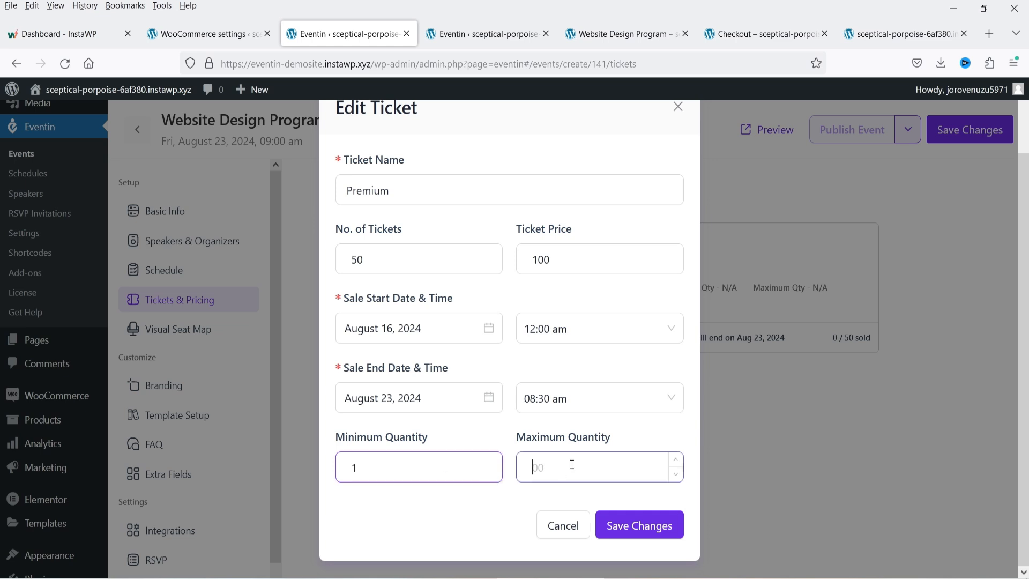
type("5")
left_click(625, 526)
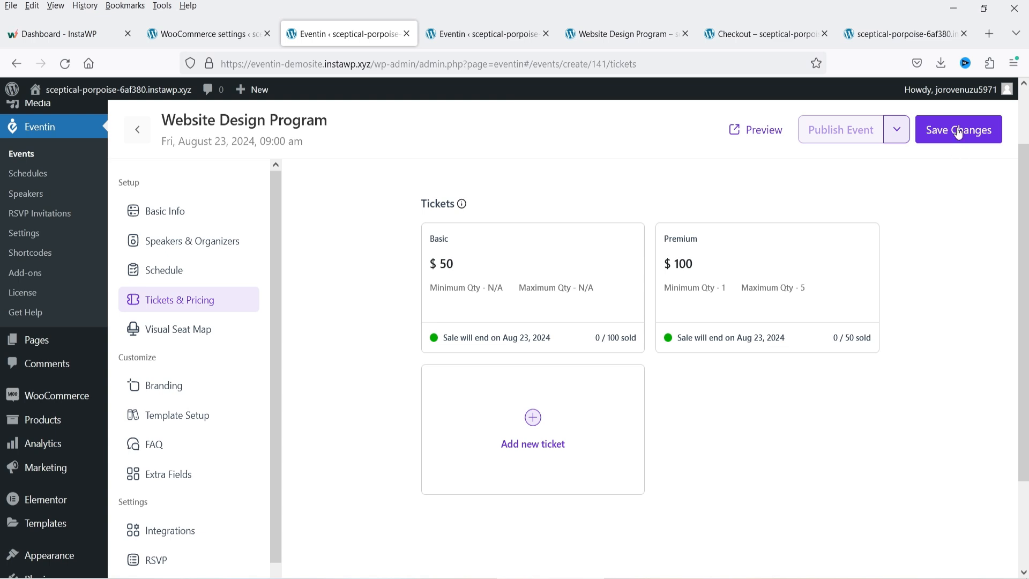
left_click(959, 133)
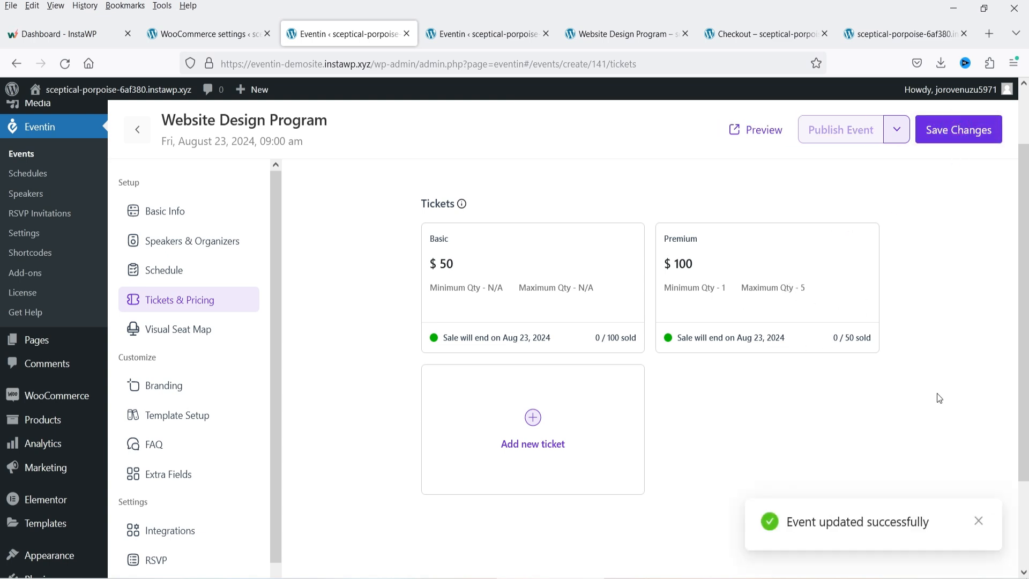
left_click(460, 33)
left_click(614, 35)
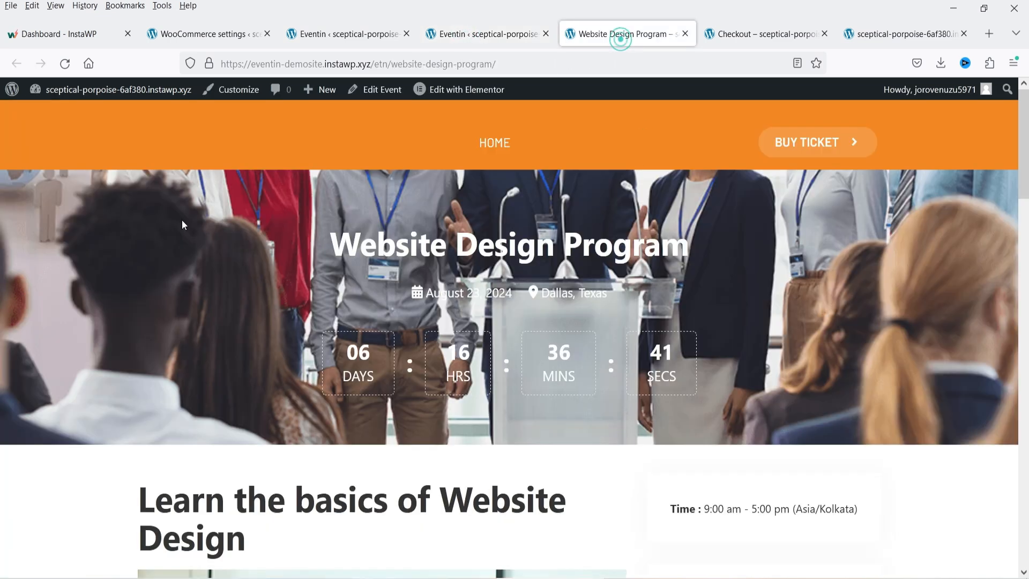
left_click(66, 69)
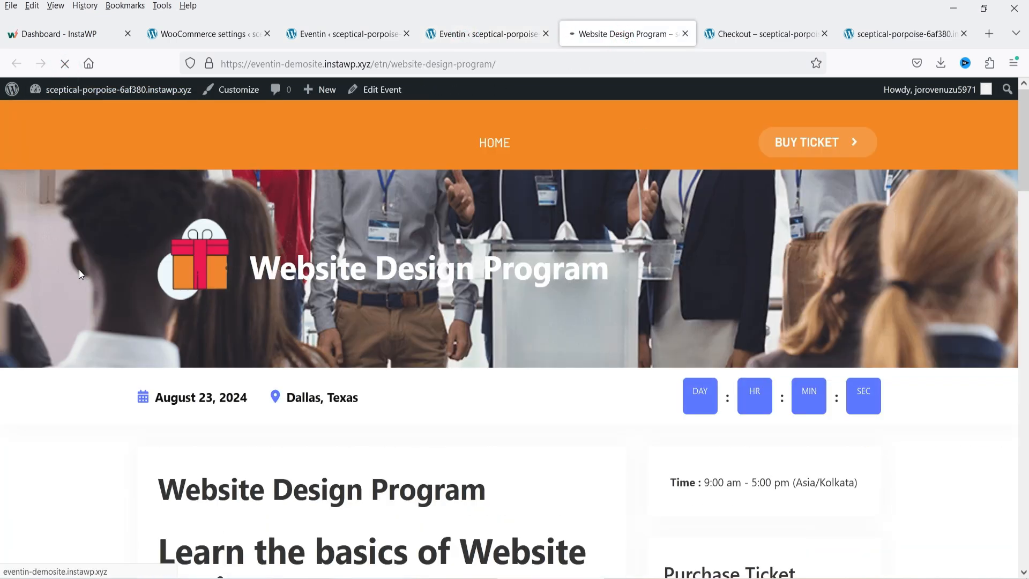
scroll(895, 317, "down", 7)
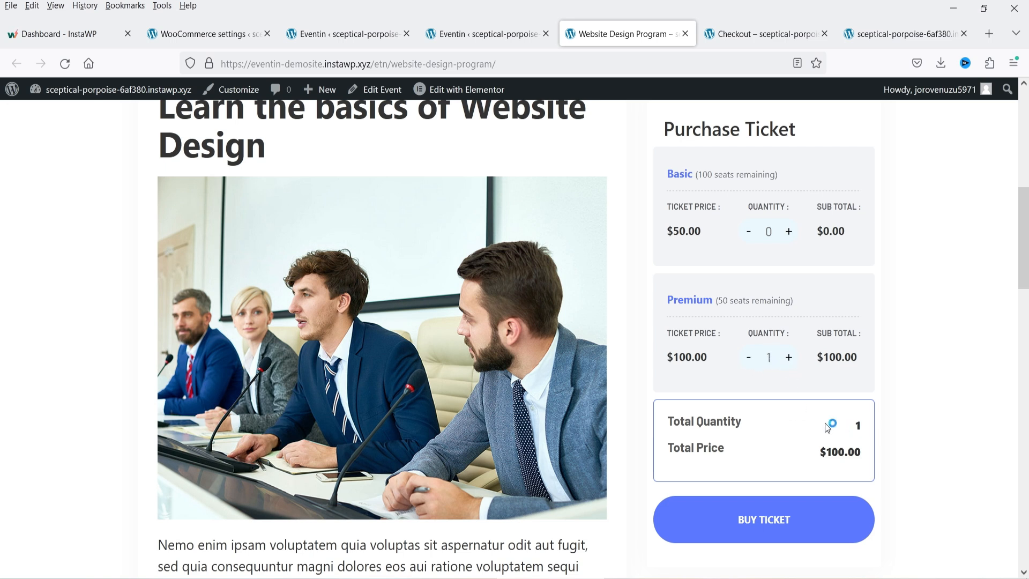
left_click(320, 36)
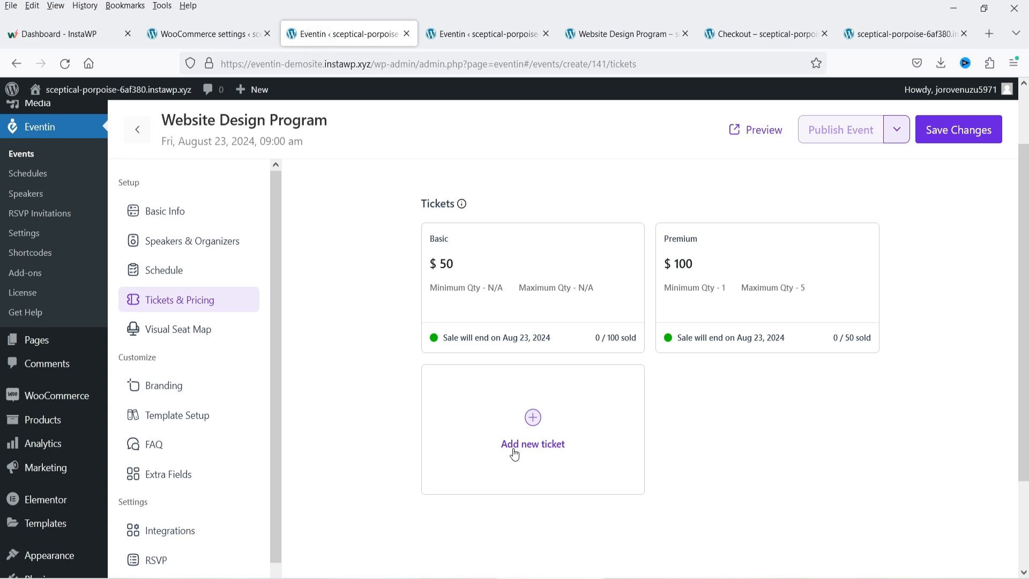
- Review the Visual Seat Map, Branding, Template Setup, FAQ and Extra Fields pages, ending on RSVP
left_click(181, 336)
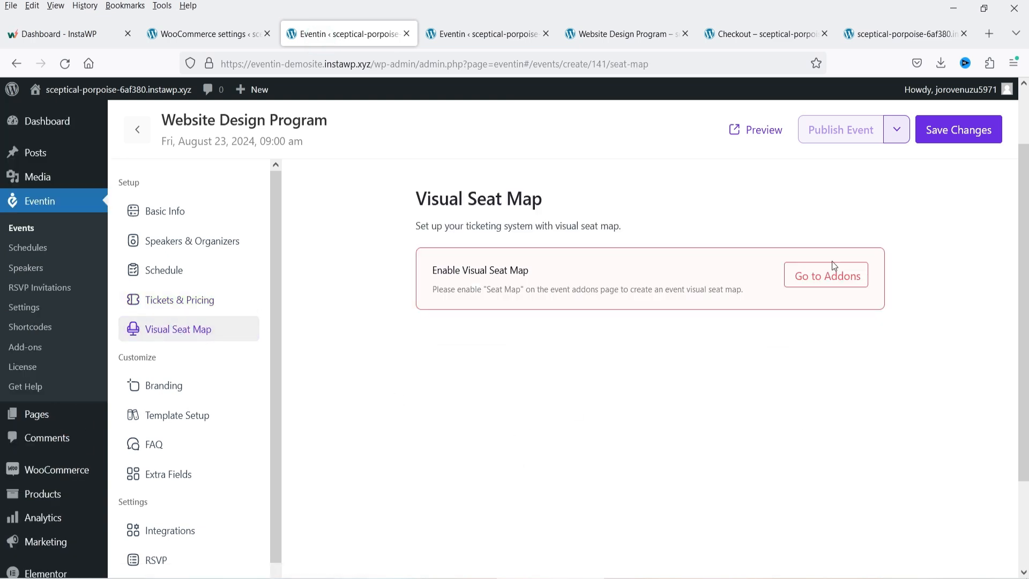
left_click(190, 394)
scroll(628, 286, "down", 4)
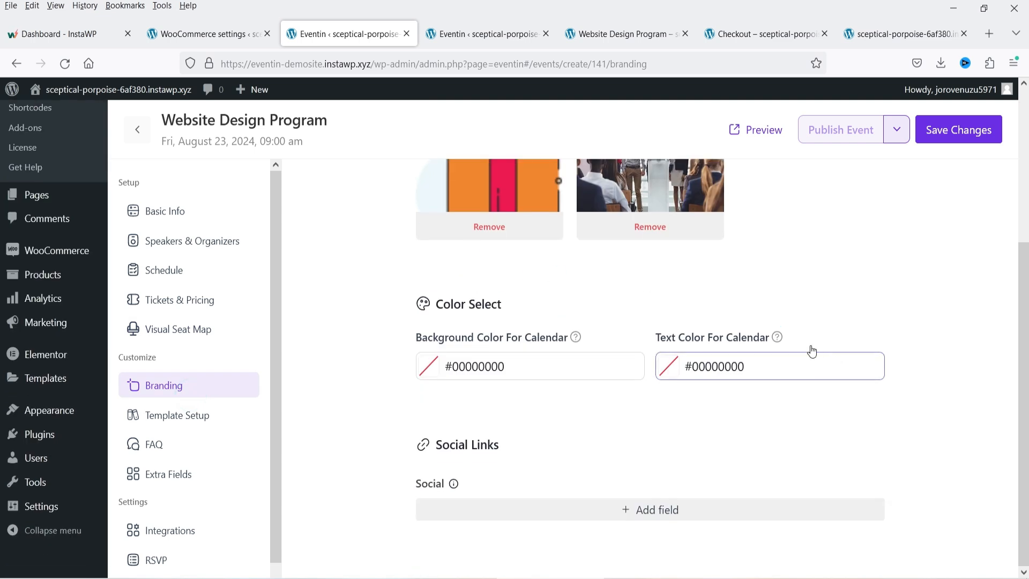
left_click(175, 414)
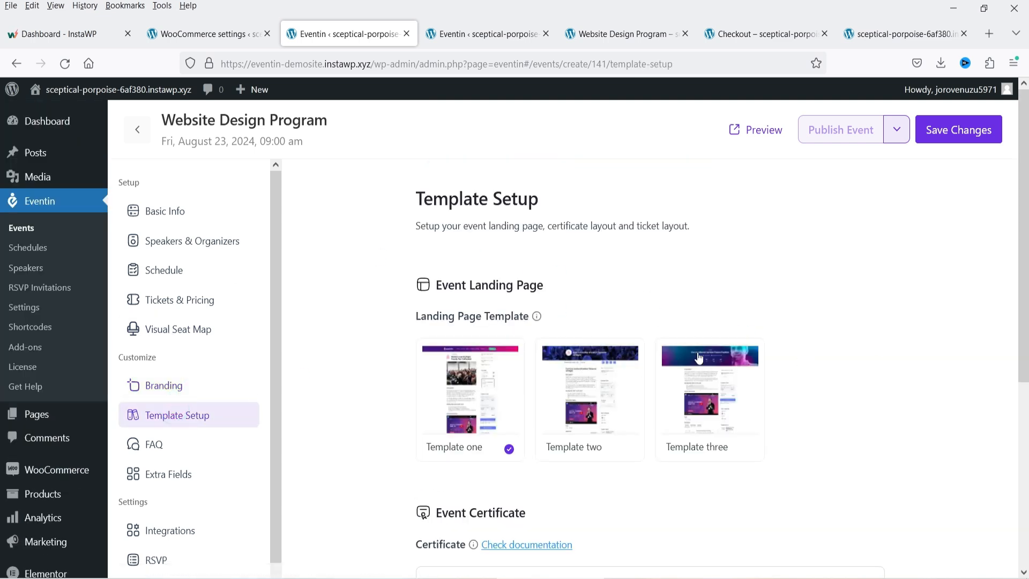
scroll(681, 359, "down", 3)
scroll(707, 348, "down", 2)
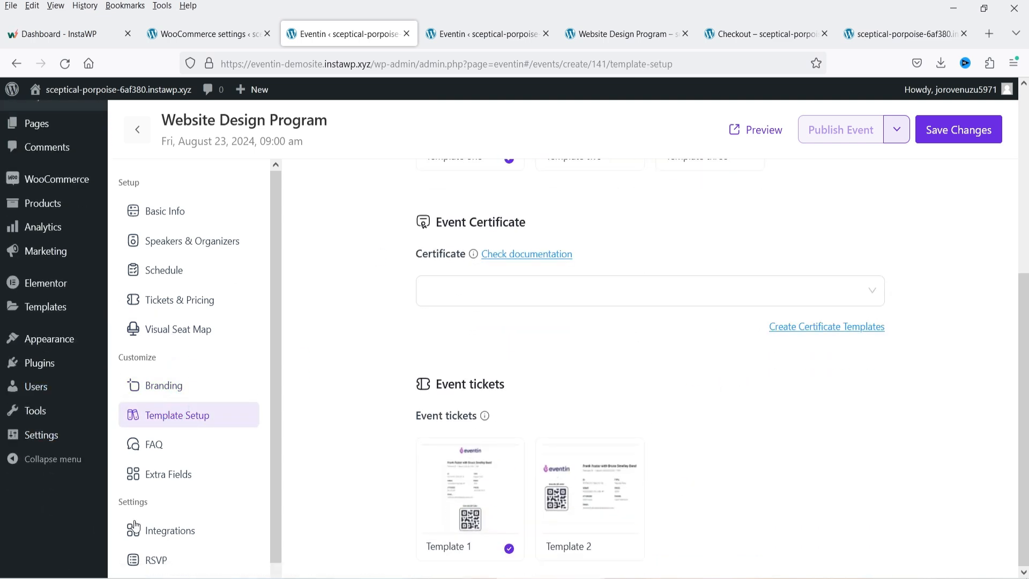
left_click(160, 447)
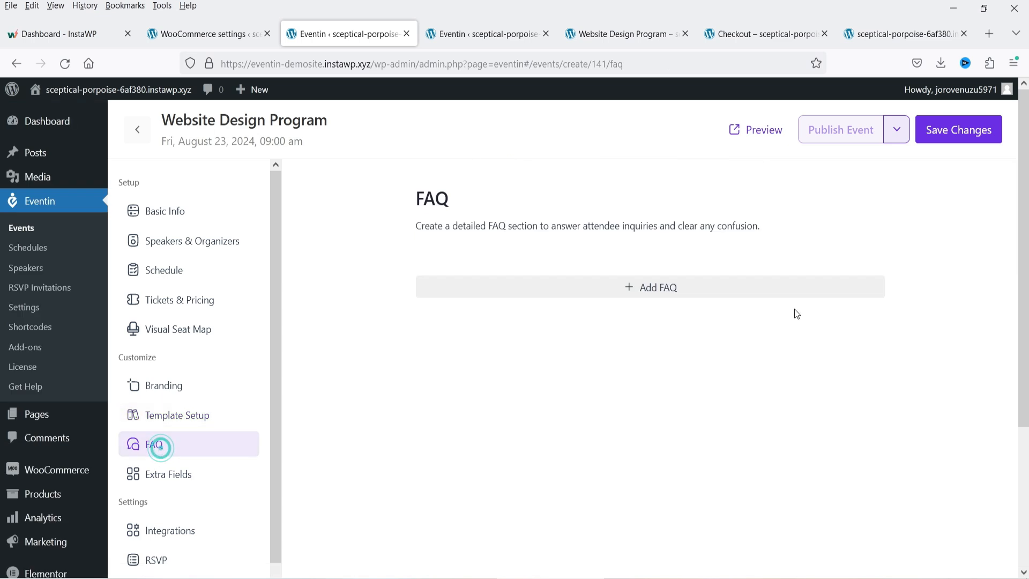
left_click(211, 469)
scroll(193, 444, "down", 1)
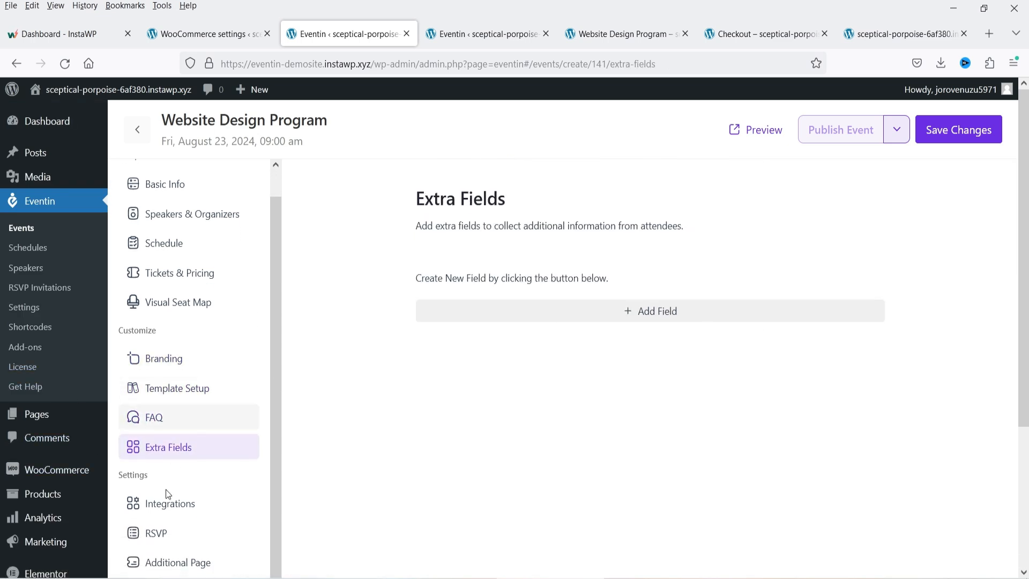
left_click(172, 532)
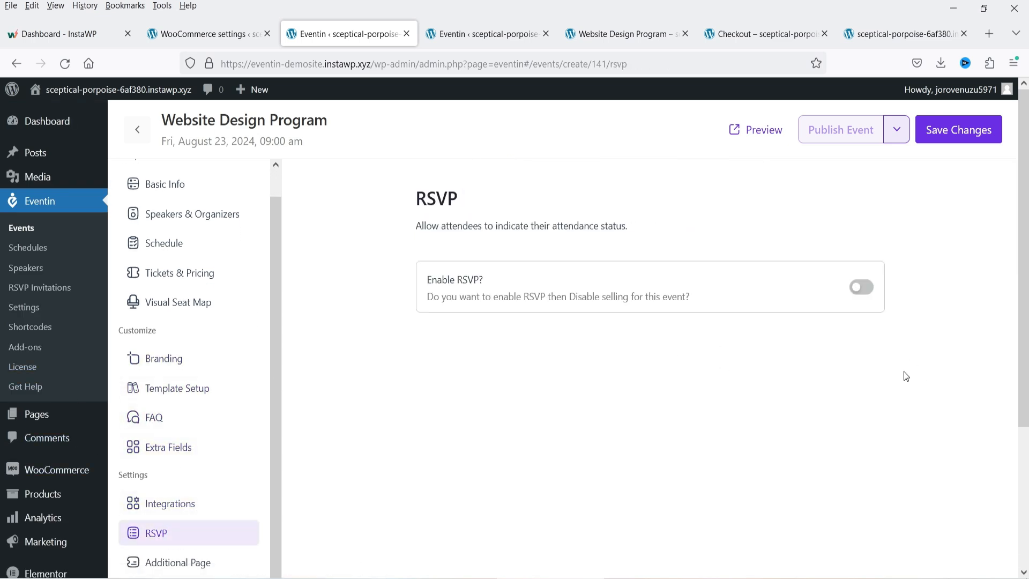
- Enable RSVP for the event with Going, Not Going and Maybe responses allowed
left_click(861, 287)
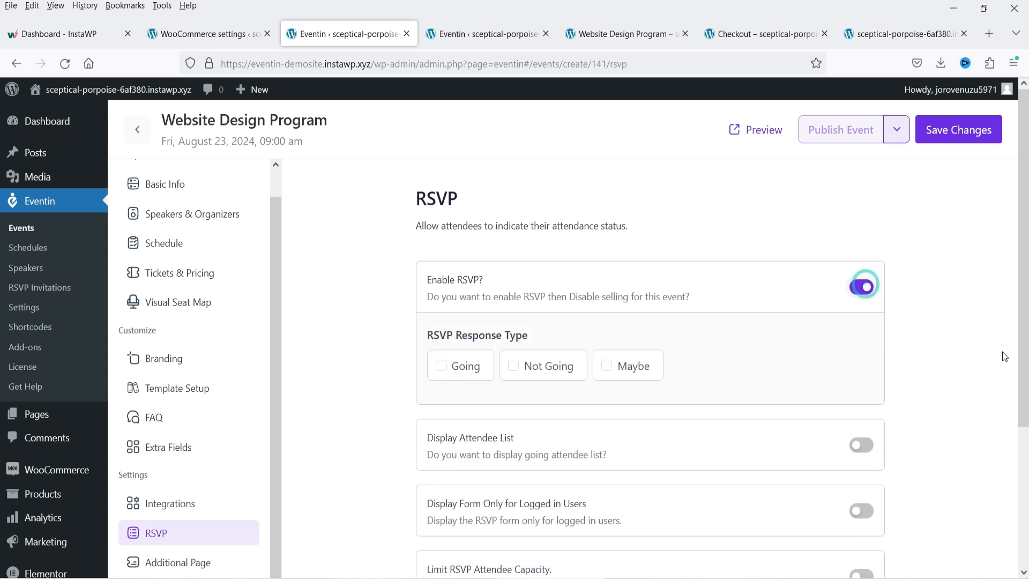
scroll(967, 349, "down", 2)
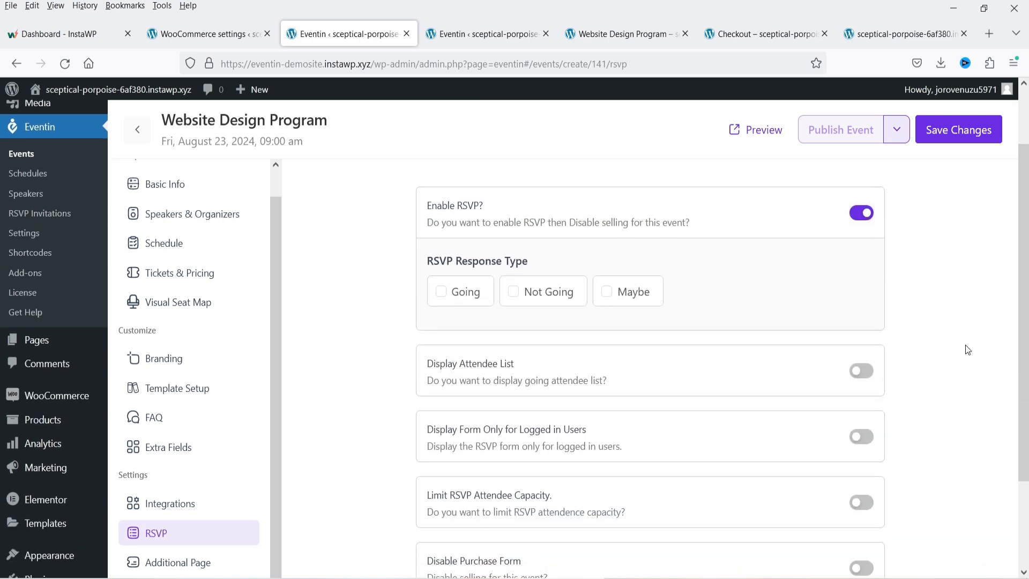
left_click(442, 292)
left_click(512, 293)
left_click(608, 293)
- Show the going-attendee list, restrict the form to logged-in users, limit capacity, and save
left_click(862, 370)
scroll(862, 375, "down", 2)
left_click(861, 404)
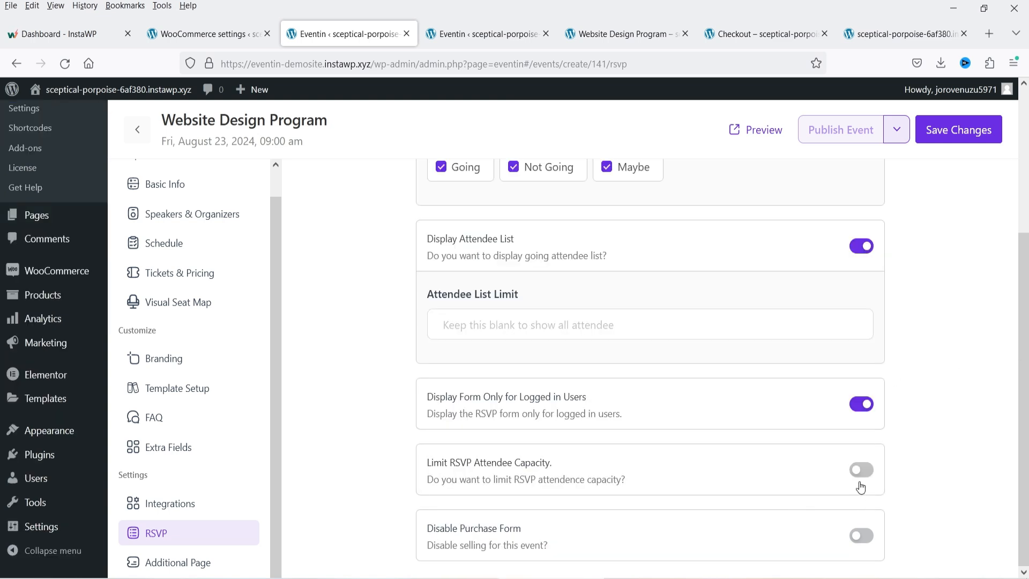
left_click(860, 471)
scroll(884, 466, "down", 3)
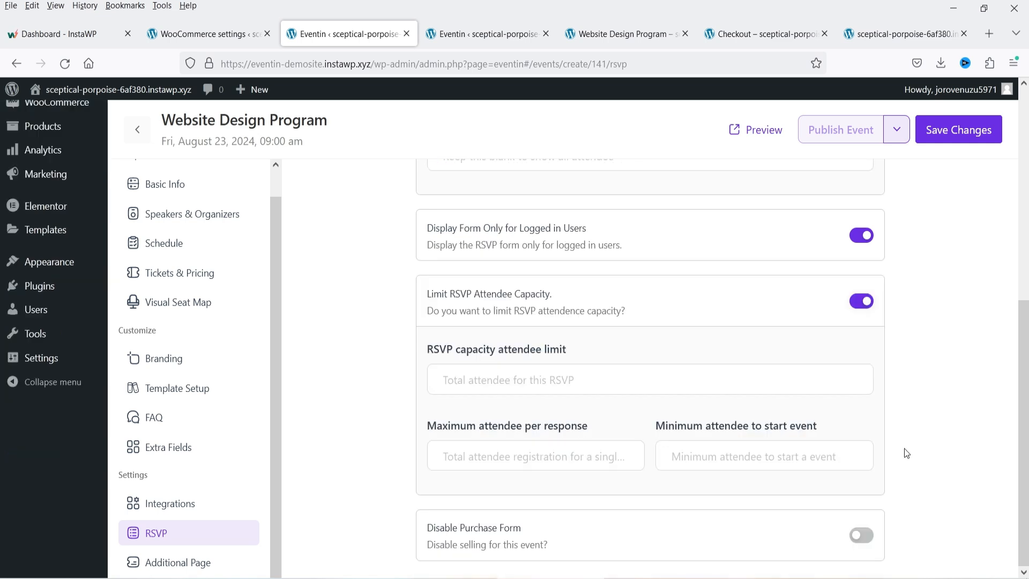
left_click(870, 538)
left_click(861, 542)
left_click(957, 131)
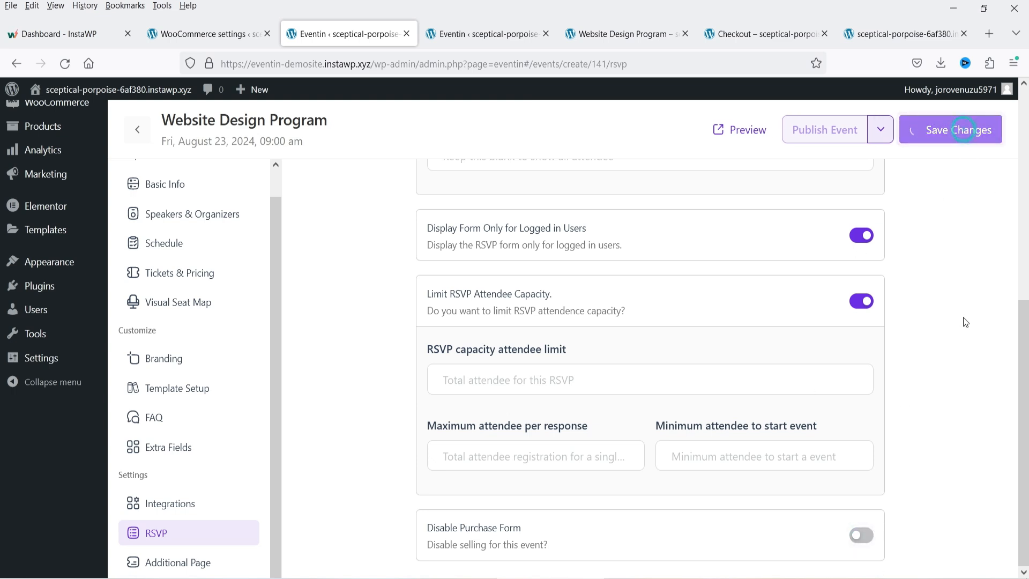
left_click(603, 36)
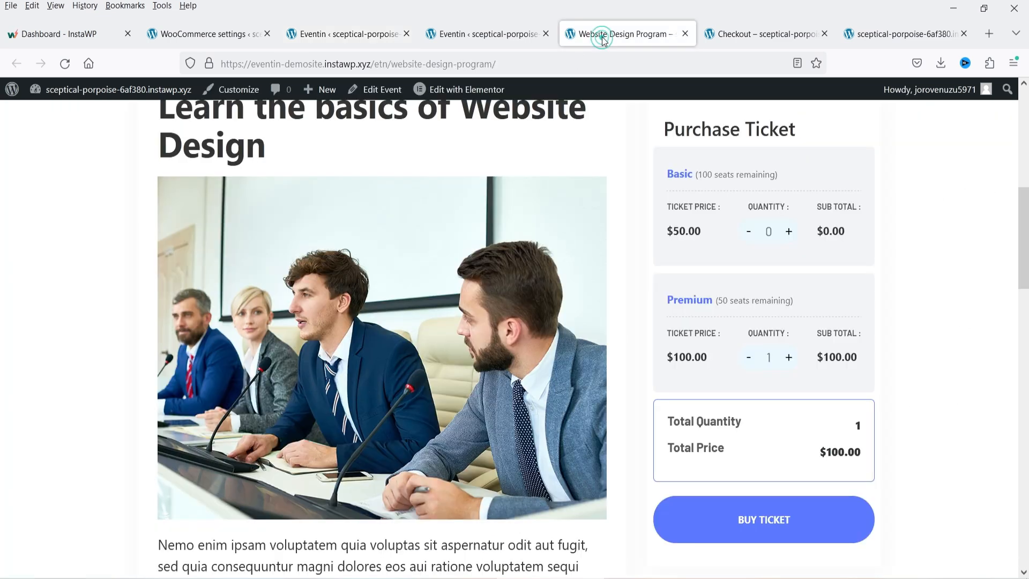
left_click(66, 64)
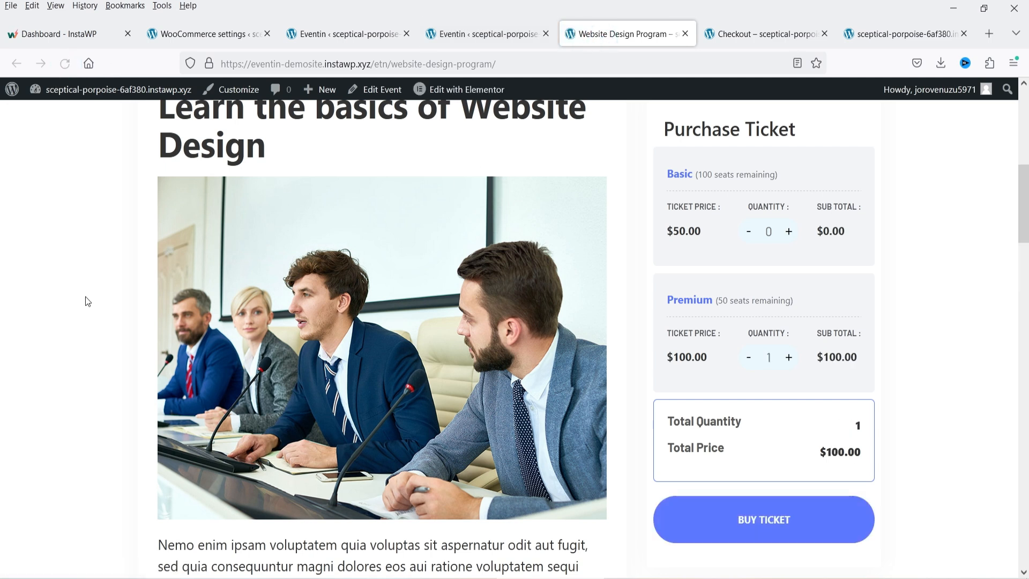
scroll(913, 322, "down", 15)
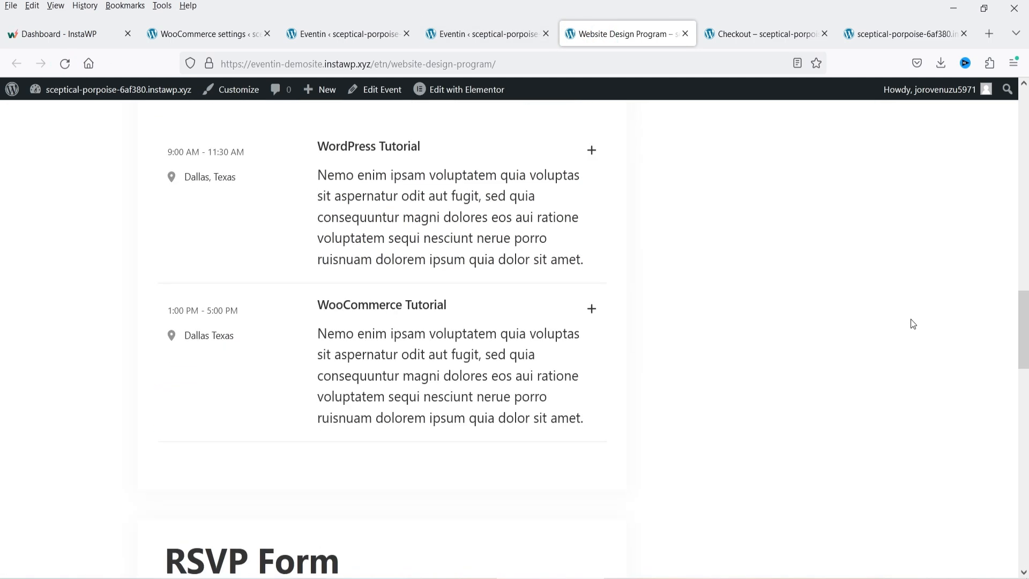
scroll(913, 324, "down", 1)
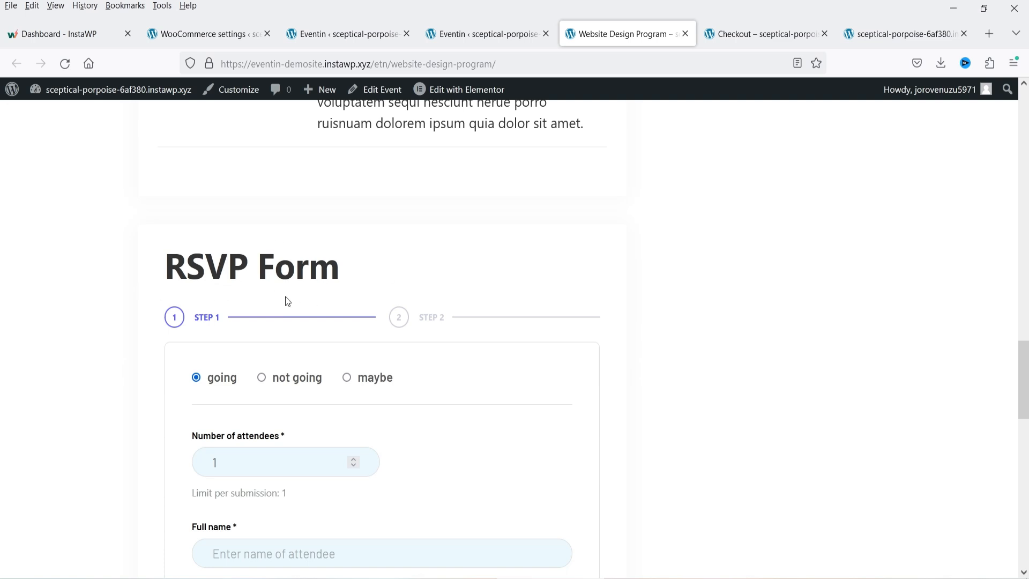
scroll(287, 302, "down", 3)
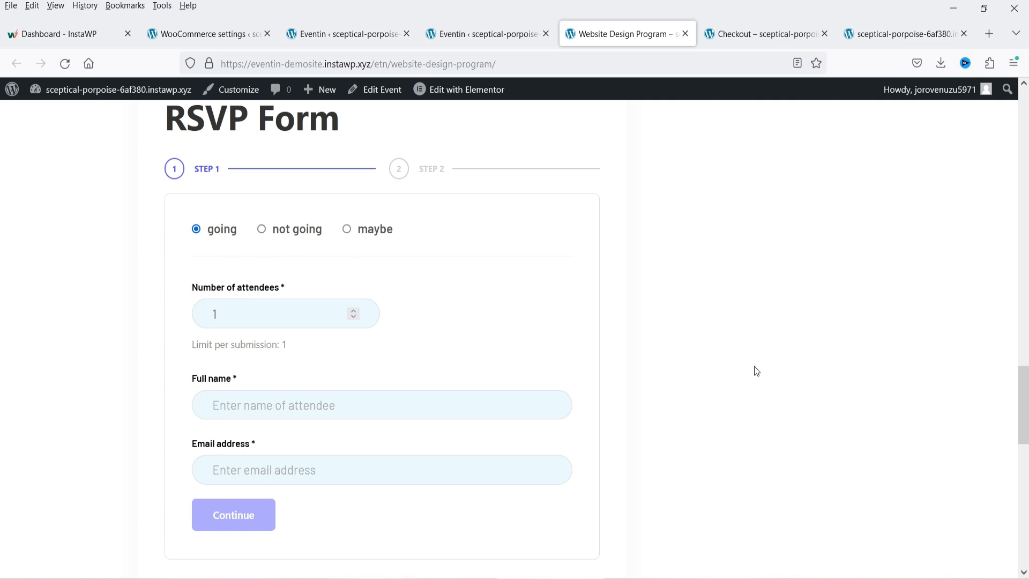
scroll(756, 371, "up", 8)
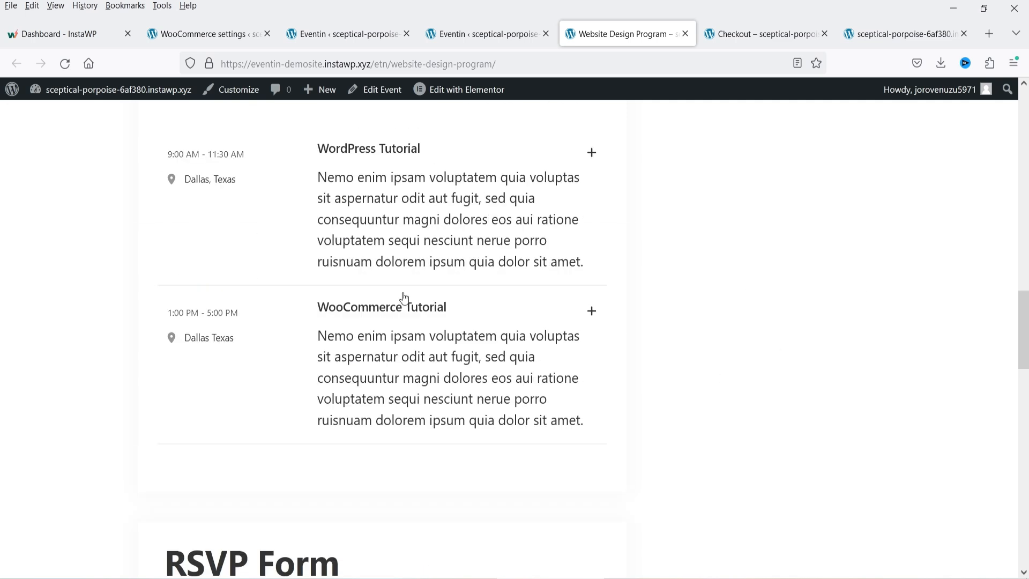
- Disable RSVP on the event in Eventin and save it
left_click(432, 38)
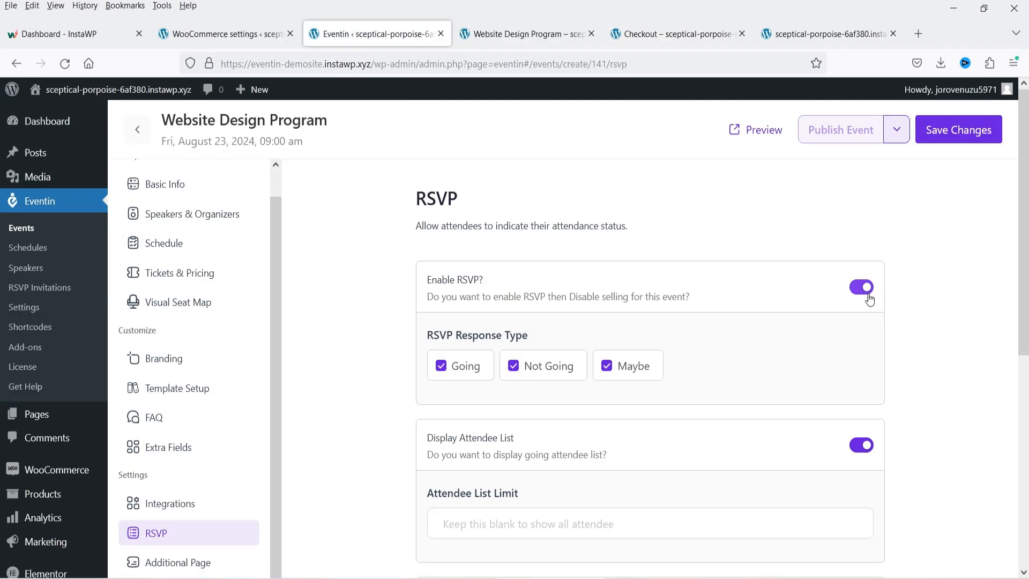
left_click(868, 295)
left_click(951, 134)
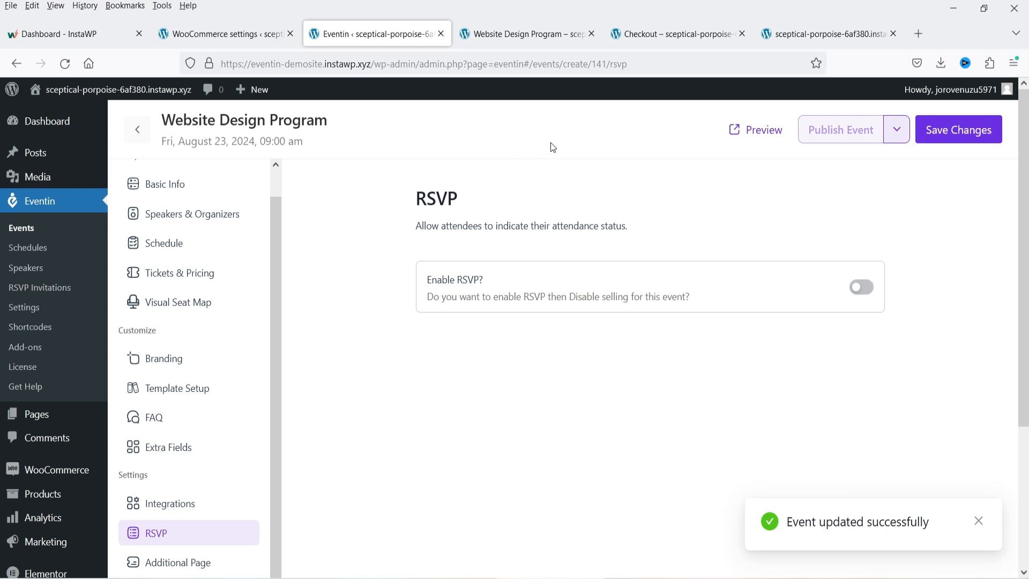
- Close the Checkout tab and return to the top of the Website Design Program page
left_click(665, 36)
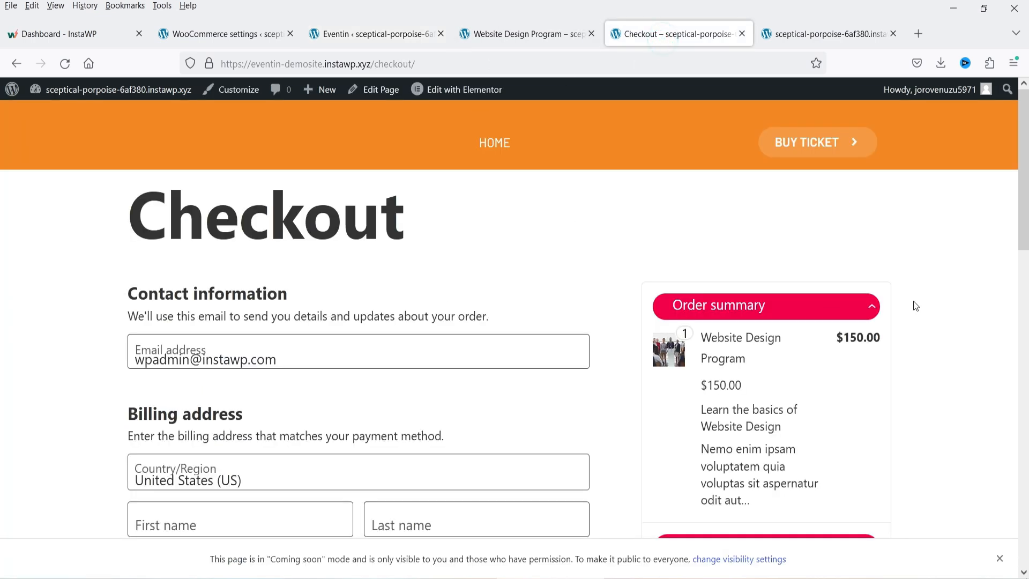
left_click(742, 33)
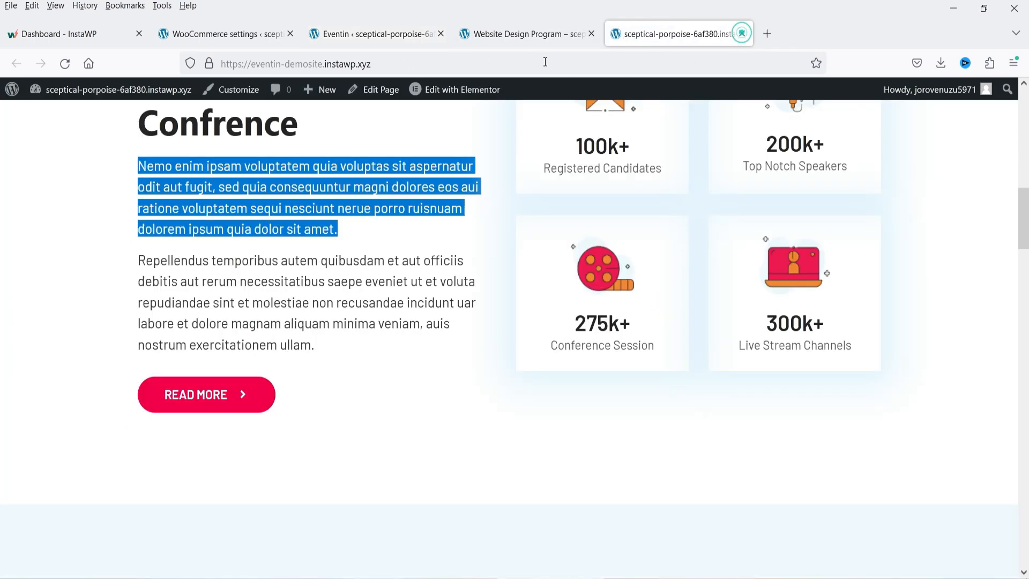
left_click(513, 34)
scroll(696, 242, "up", 10)
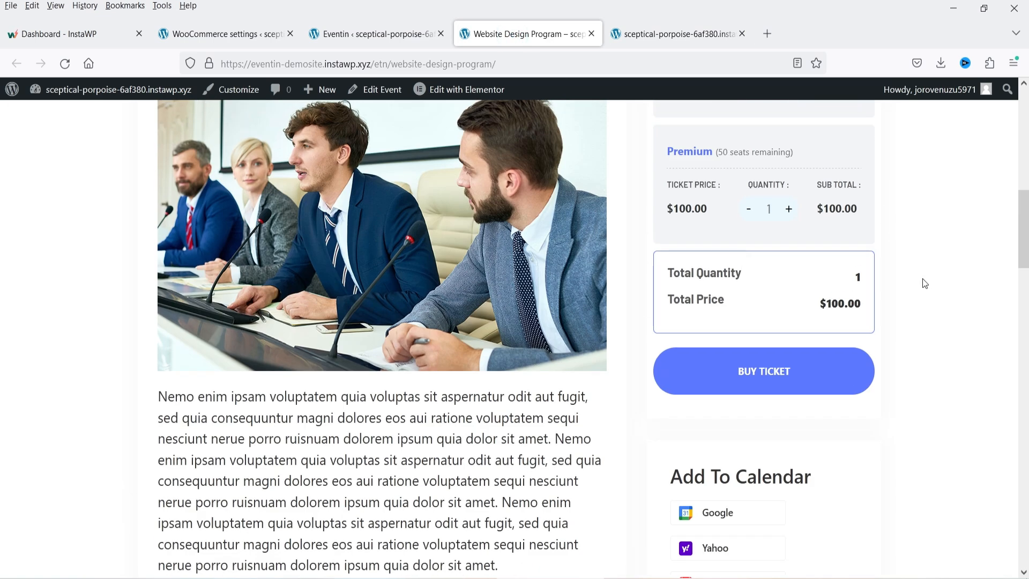
scroll(831, 171, "up", 2)
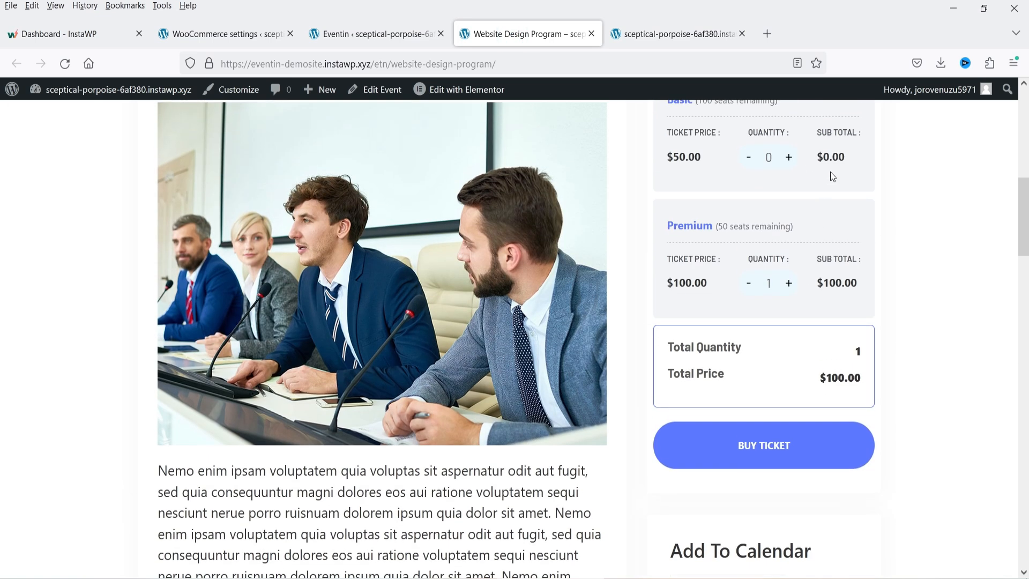
- Add one Basic ticket alongside the Premium ticket and proceed to buy
left_click(789, 157)
left_click(770, 443)
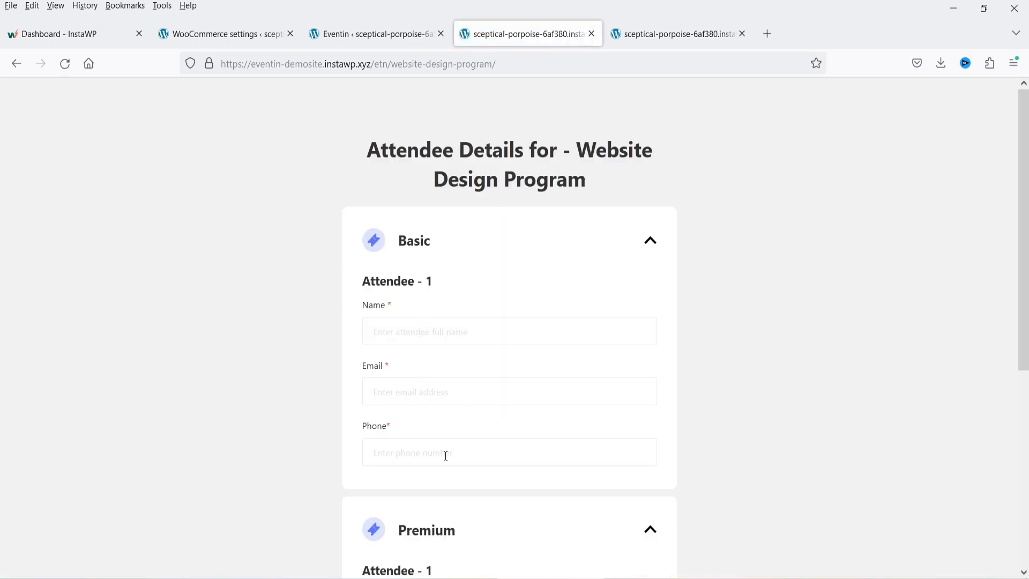
scroll(817, 305, "down", 5)
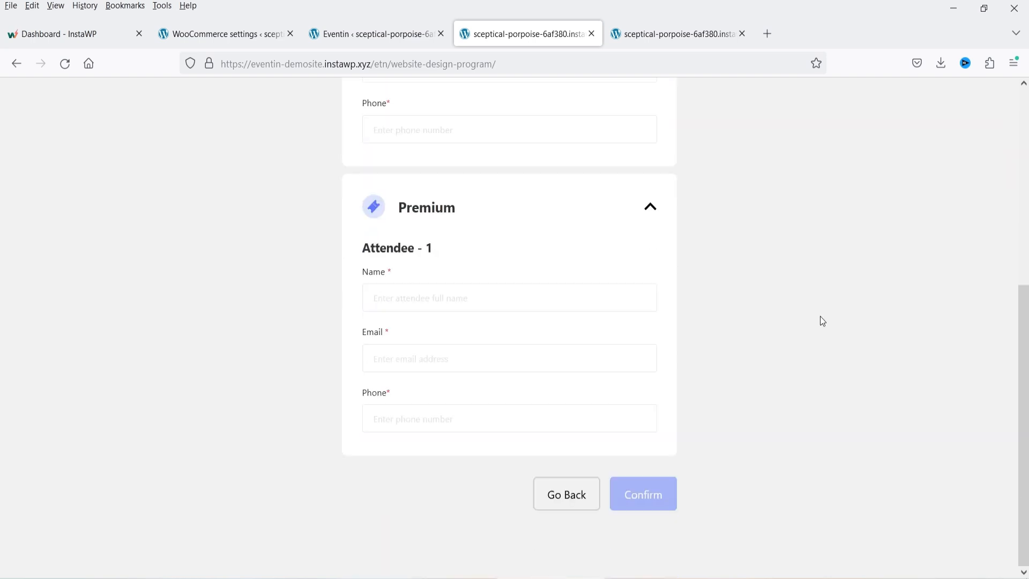
scroll(820, 317, "up", 5)
- Fill in the Basic attendee's name, email and phone number
left_click(421, 333)
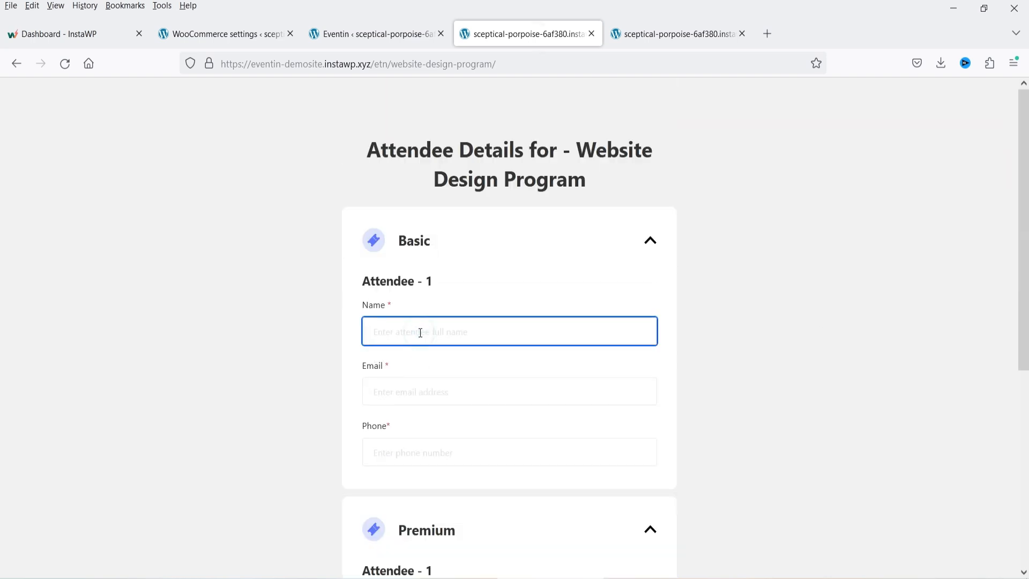
type("jerry")
key("Tab")
type("jerry@domain.com")
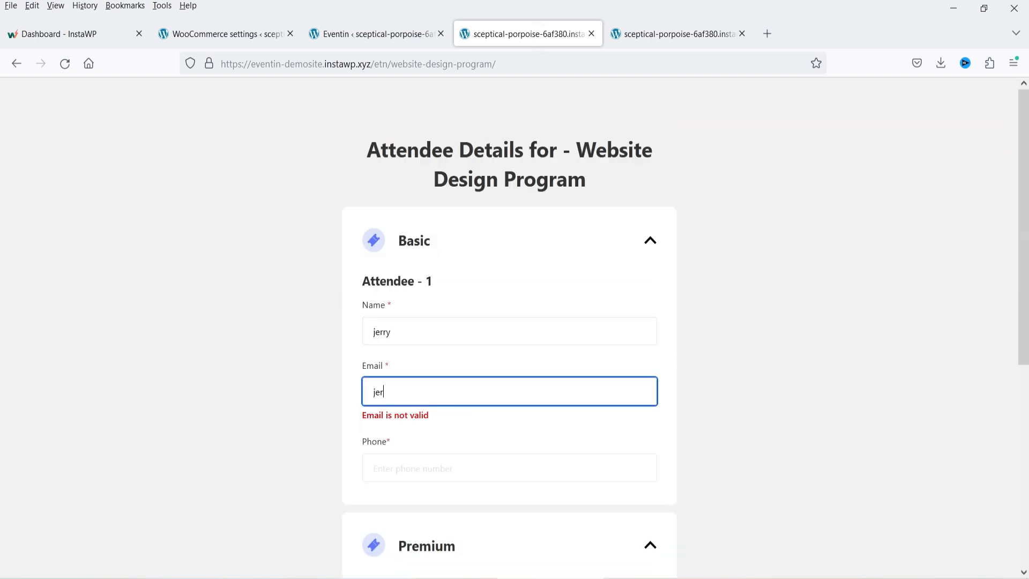
key("Tab")
type("1234567890")
scroll(459, 282, "down", 4)
- Fill in the Premium attendee's name, email and phone number, then confirm the details
left_click(420, 391)
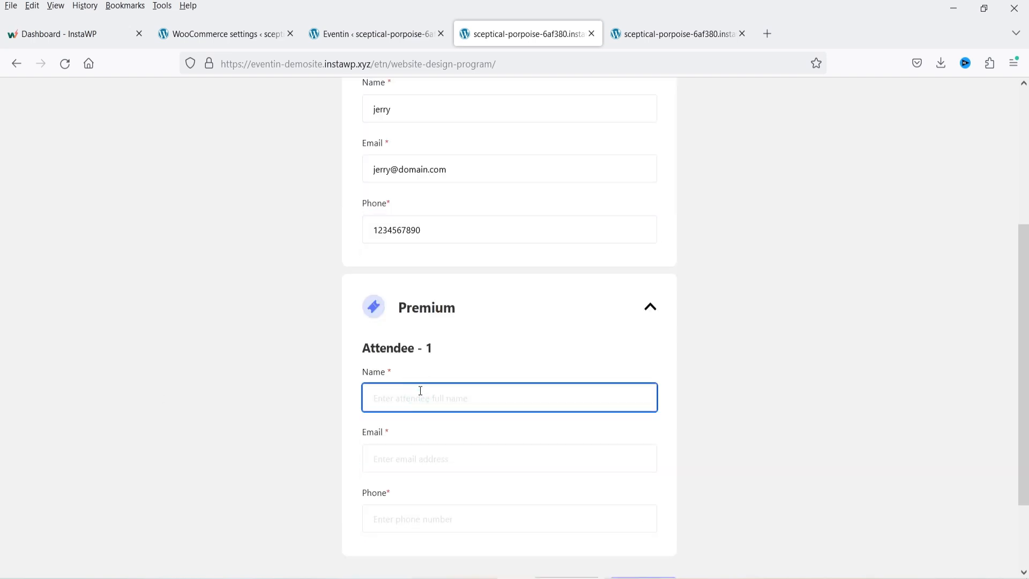
type("chris doe")
key("Tab")
type("chris@domain.com")
key("Tab")
type("9876543210")
scroll(843, 354, "down", 2)
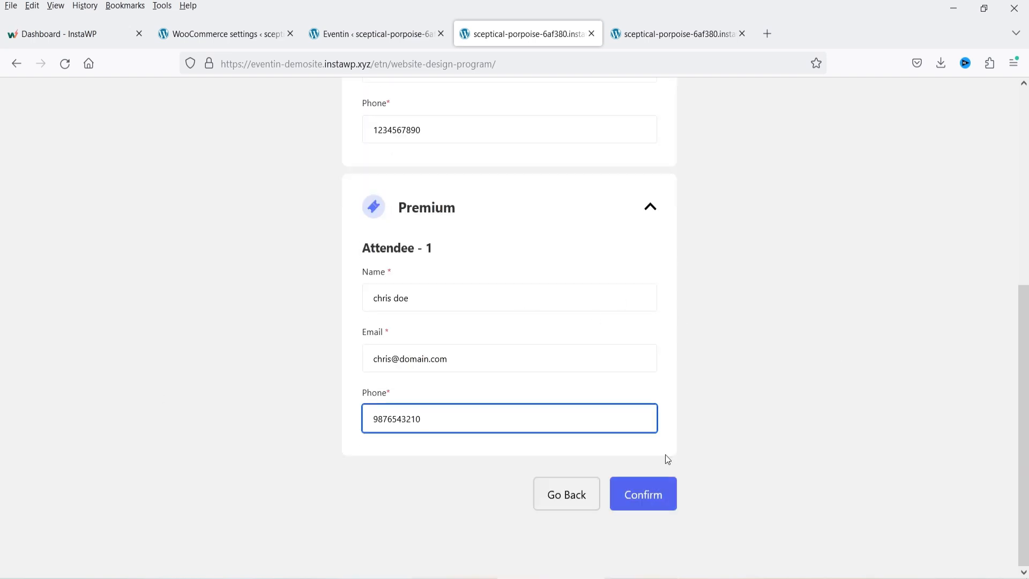
scroll(464, 377, "up", 3)
scroll(640, 238, "up", 3)
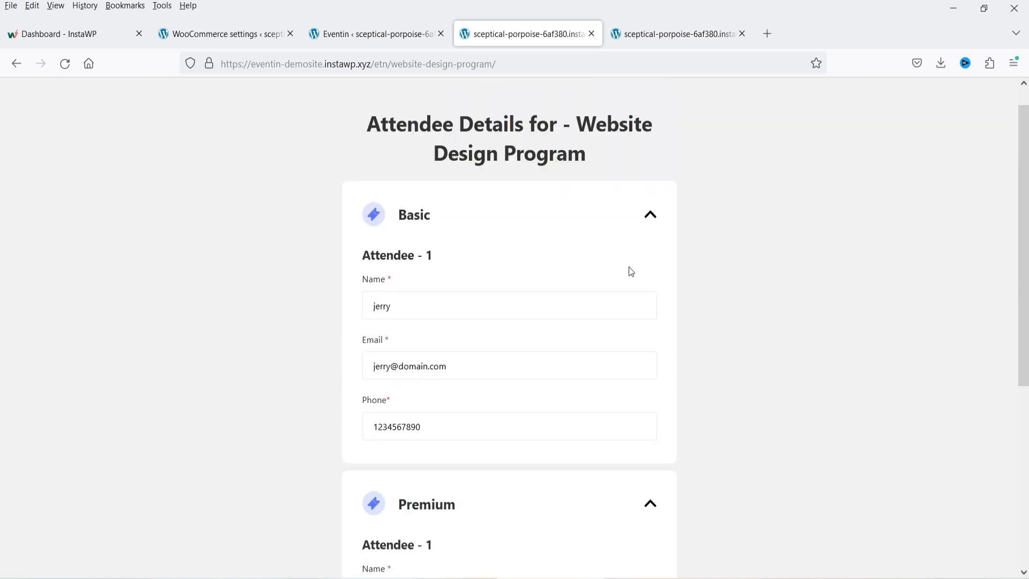
scroll(561, 396, "down", 4)
left_click(667, 574)
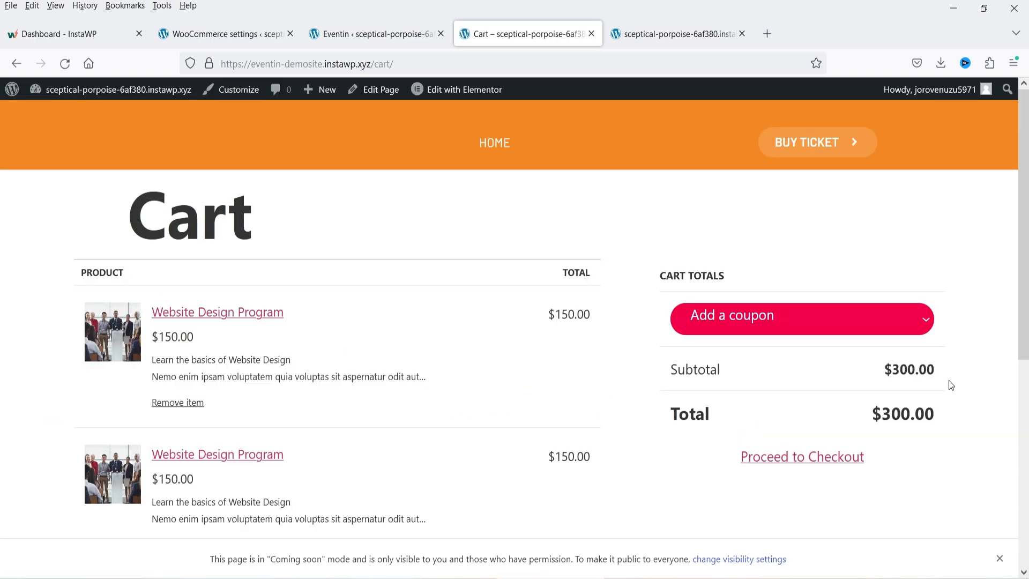
- Dismiss the Coming soon notice and proceed from the cart to checkout
scroll(840, 384, "down", 3)
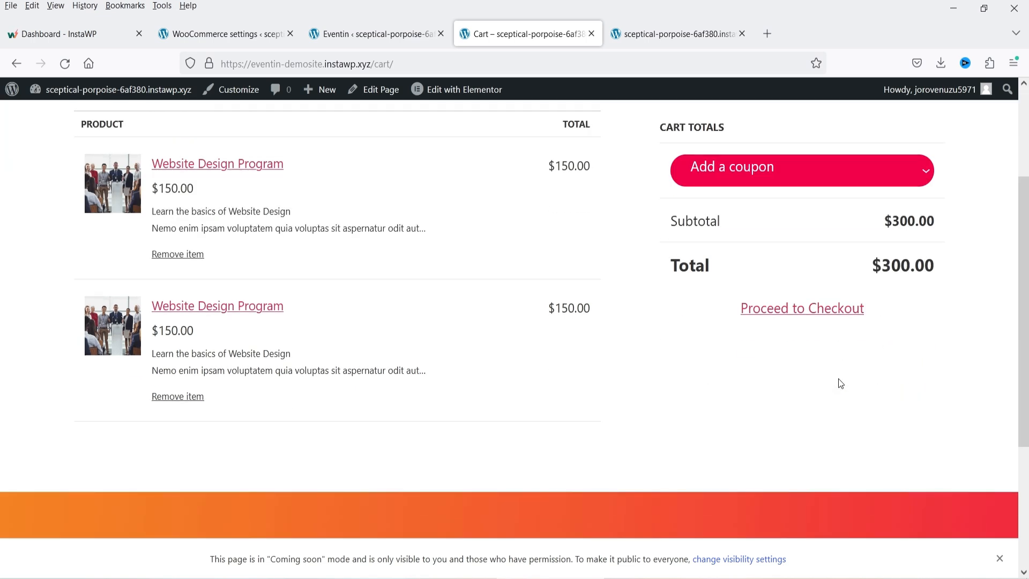
left_click(999, 558)
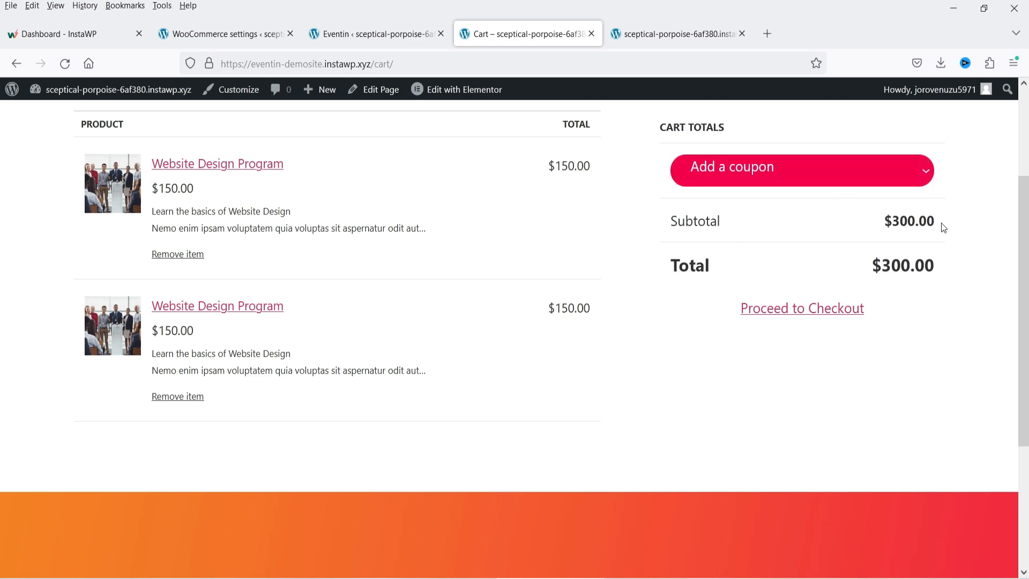
scroll(743, 295, "up", 3)
left_click(745, 318)
scroll(804, 308, "down", 5)
left_click(834, 277)
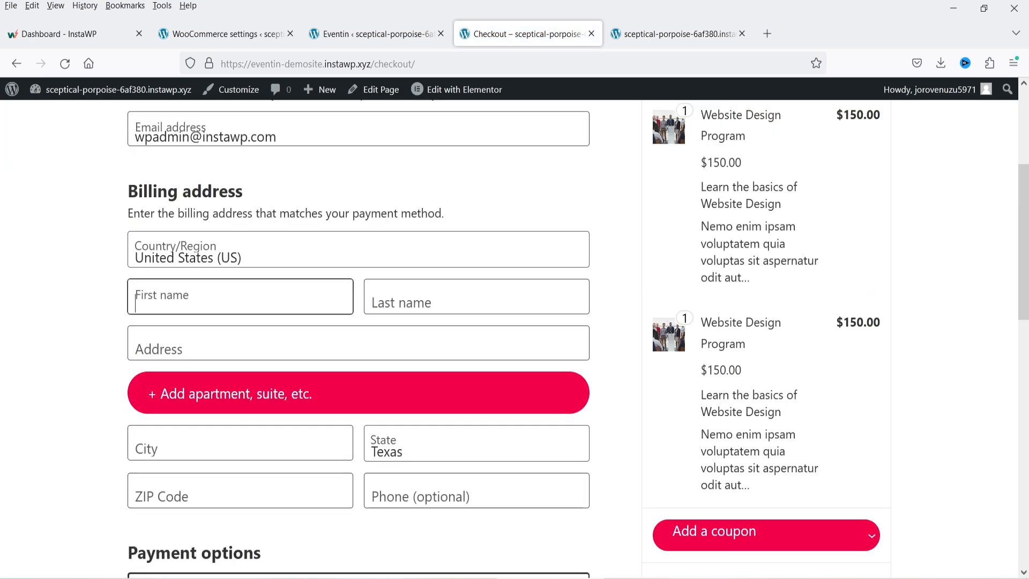
- Fill in the billing name, address, city, state, ZIP code and phone, correcting the ZIP code
type("john\td")
key("Tab")
type("123")
key("Tab")
key("Tab")
type("new york")
key("Tab")
type("n")
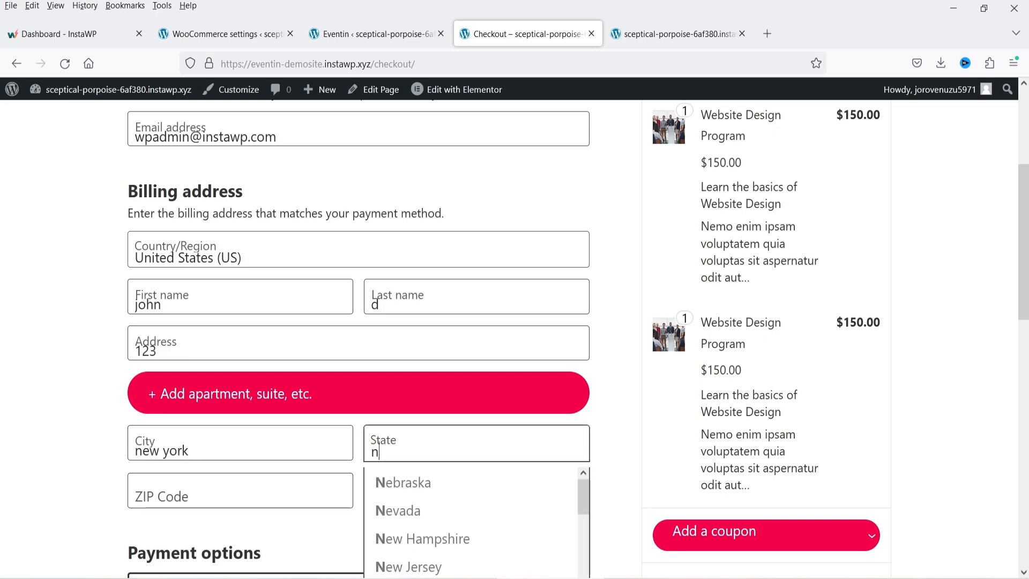
type("ew york")
key("Tab")
type("411111")
key("Tab")
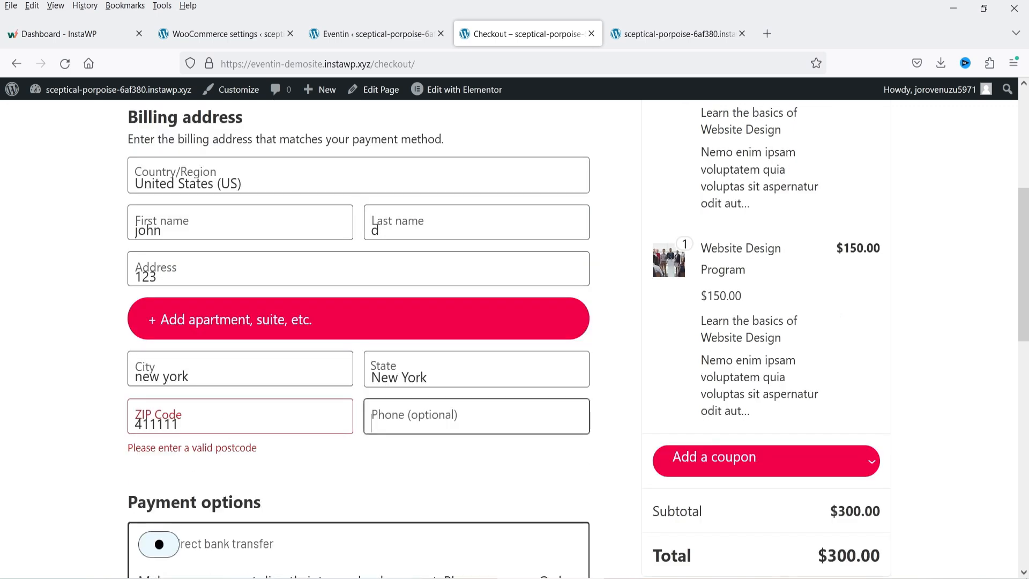
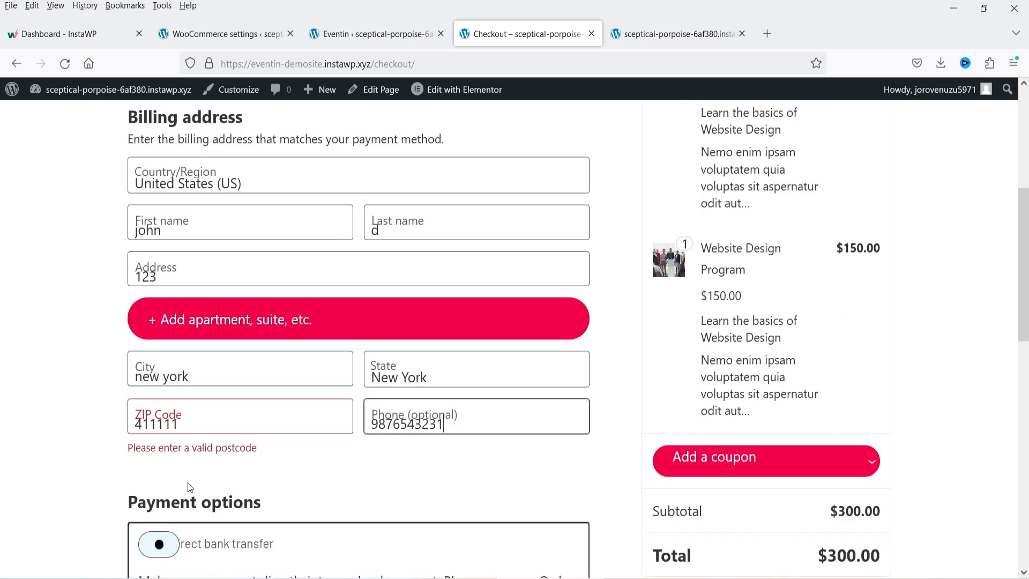
left_click(213, 418)
key("BackSpace")
- Choose Cash on delivery and place the $300.00 order
scroll(392, 388, "down", 4)
left_click(182, 425)
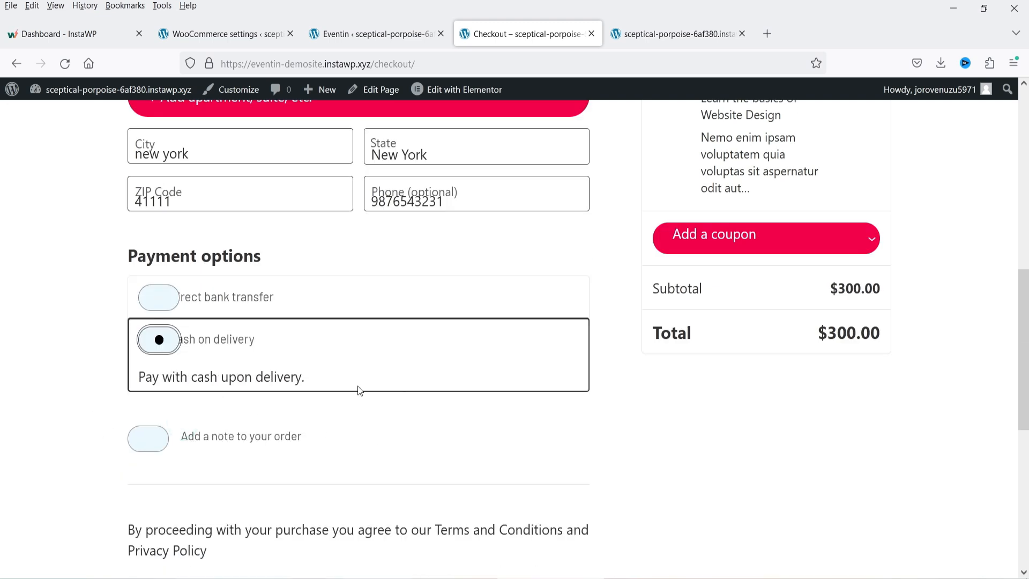
scroll(945, 322, "down", 3)
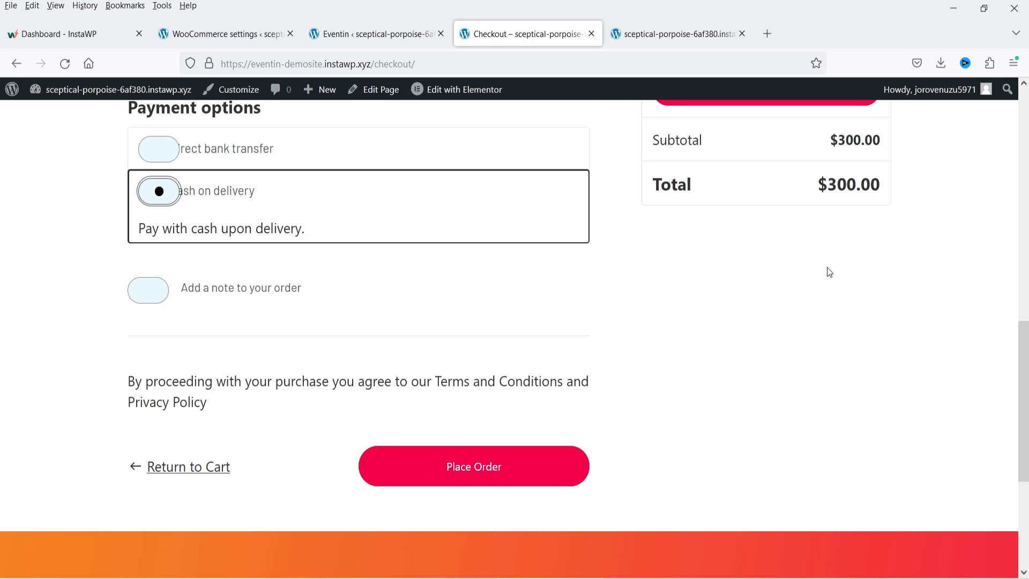
left_click(499, 462)
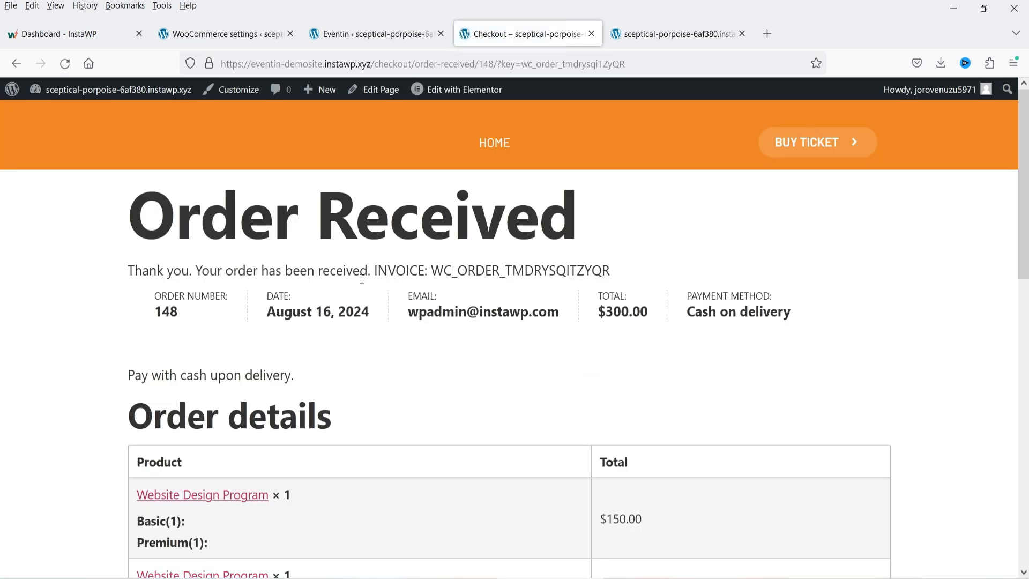
- Review the Order Received page for the $300.00 order
left_click_drag(403, 270, 606, 270)
left_click(743, 246)
scroll(638, 344, "down", 2)
scroll(586, 324, "down", 2)
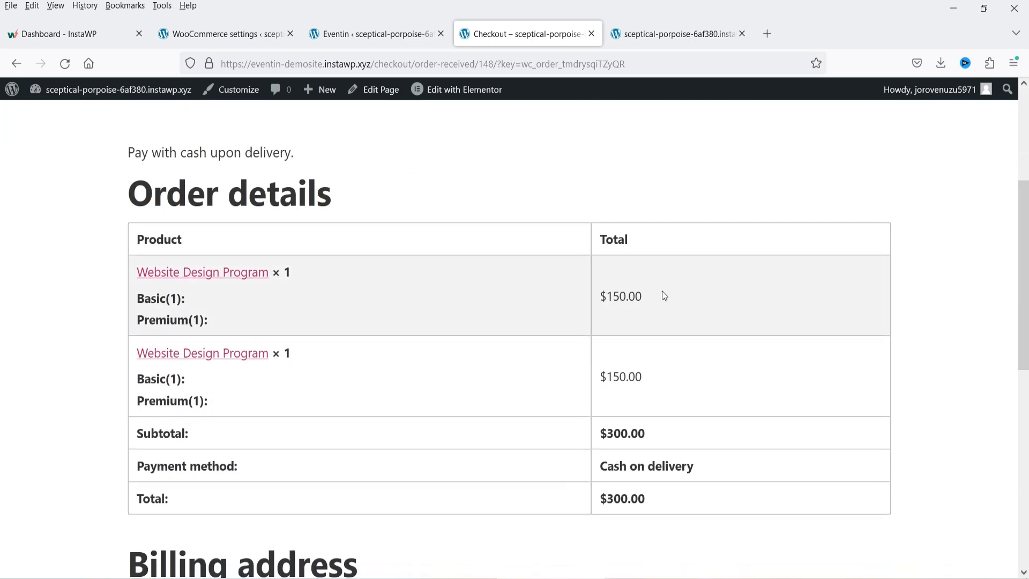
scroll(671, 307, "down", 3)
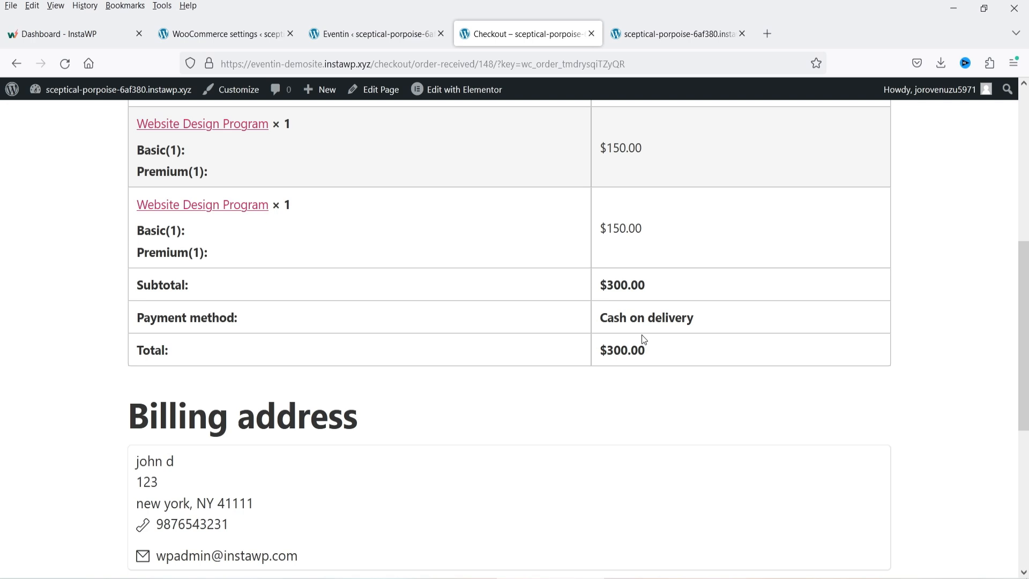
scroll(271, 368, "up", 7)
scroll(360, 343, "down", 3)
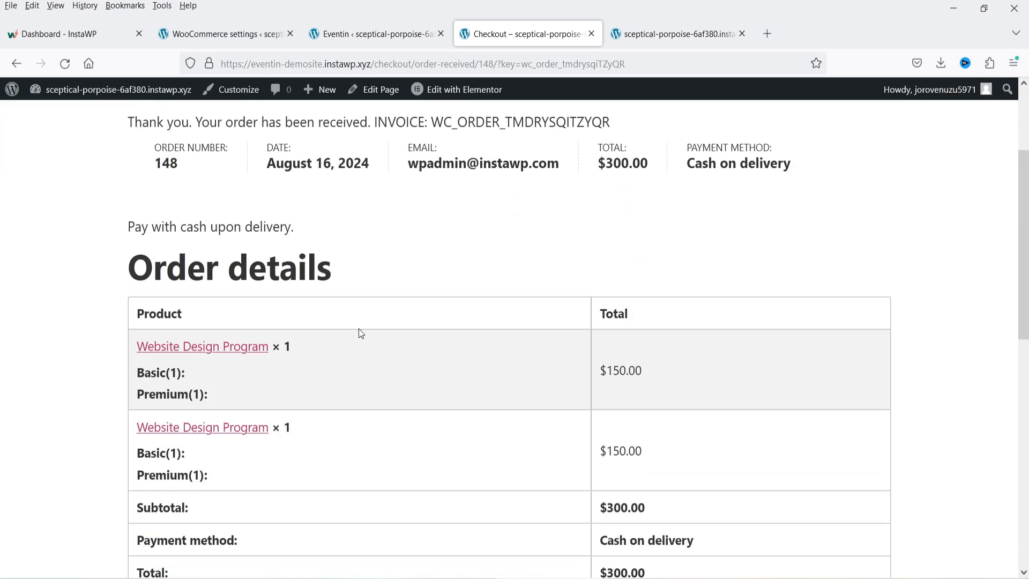
scroll(359, 332, "down", 7)
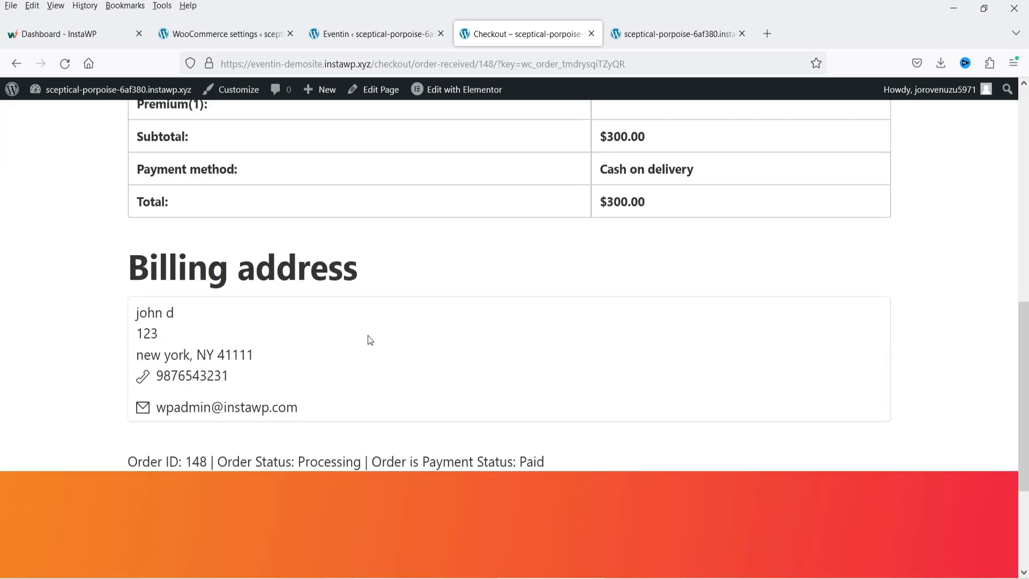
left_click(364, 35)
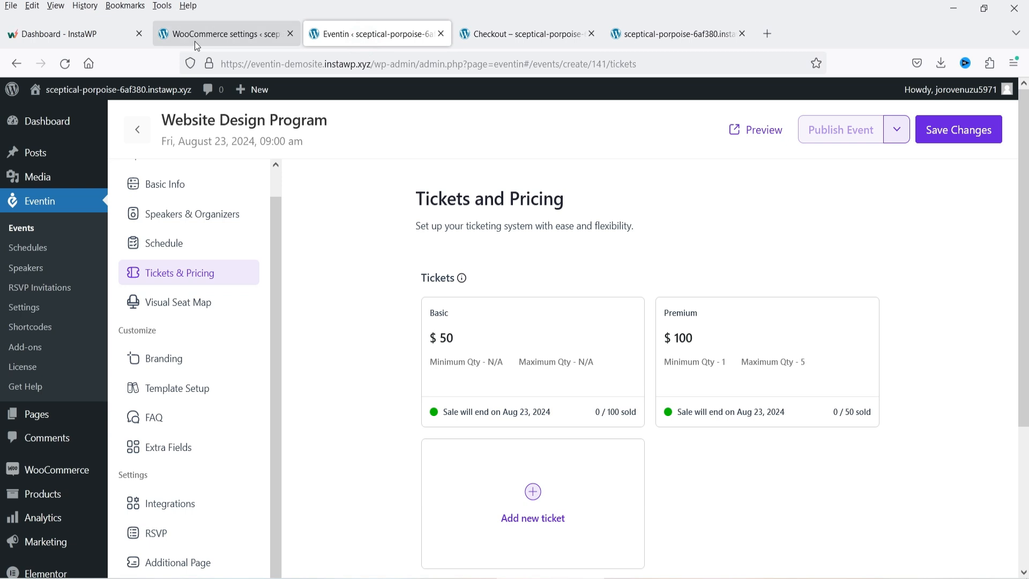
- Go to Eventin's Settings and show the Attendees section
left_click(198, 35)
mouse_move(41, 201)
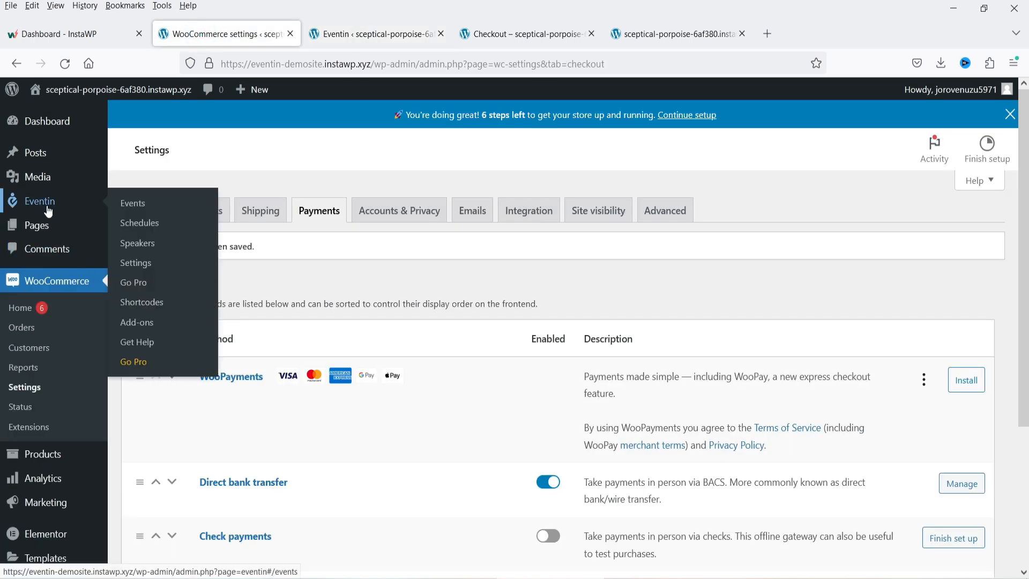
left_click(137, 261)
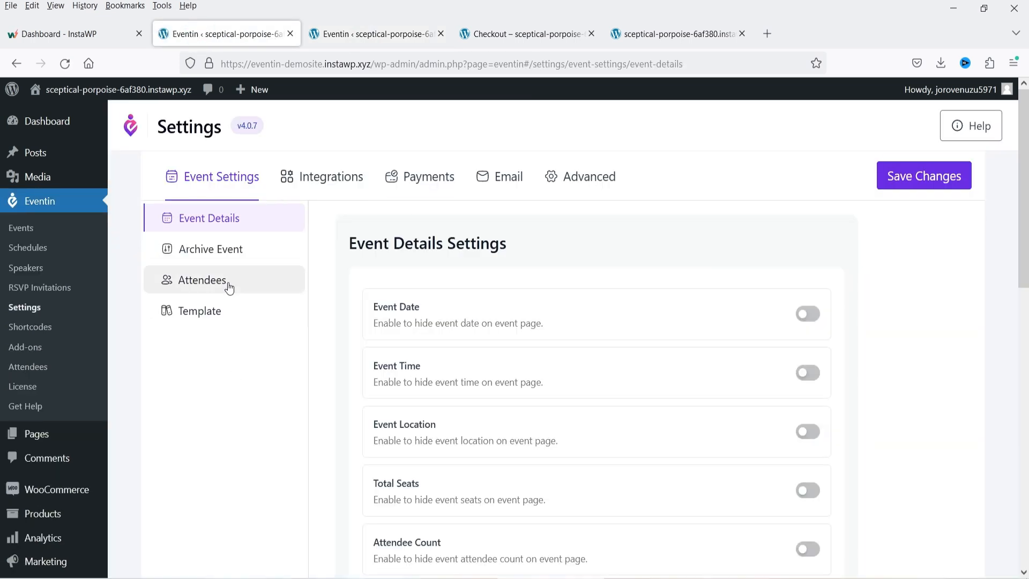
left_click(226, 282)
scroll(882, 361, "down", 3)
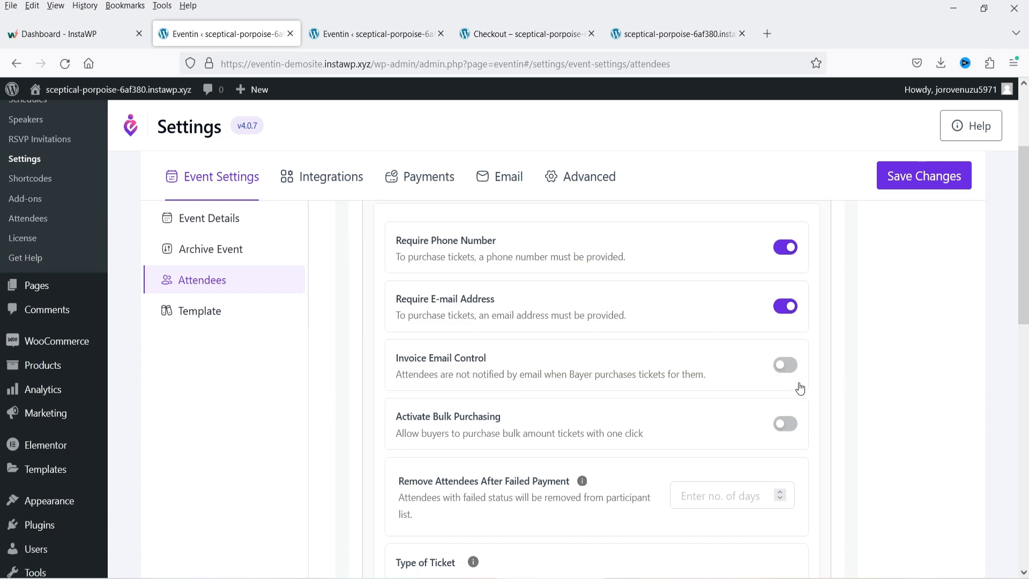
- Turn on Invoice Email Control and Activate Bulk Purchasing, choose ticket Template 2, and save
left_click(780, 374)
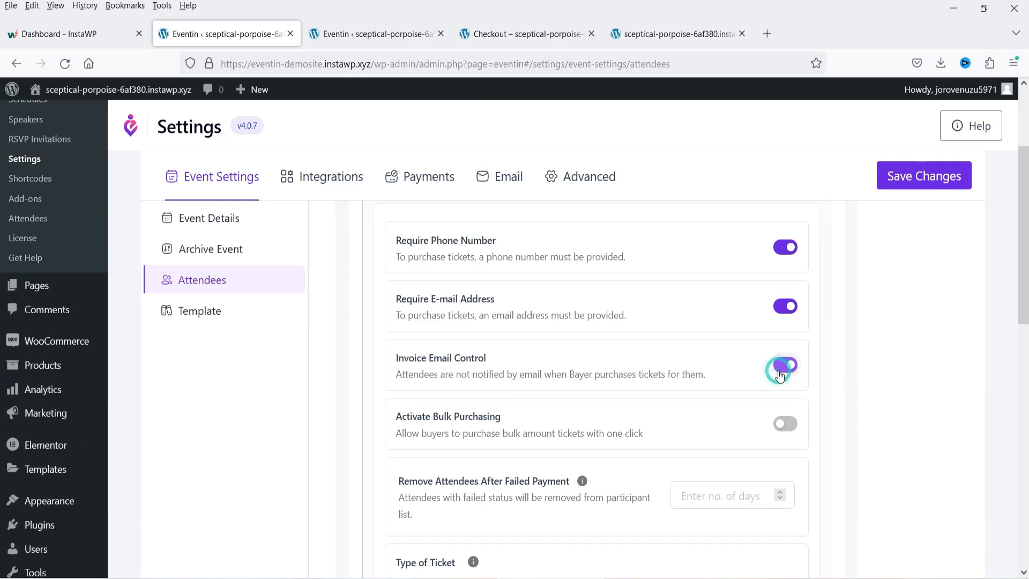
left_click(415, 442)
scroll(579, 391, "down", 3)
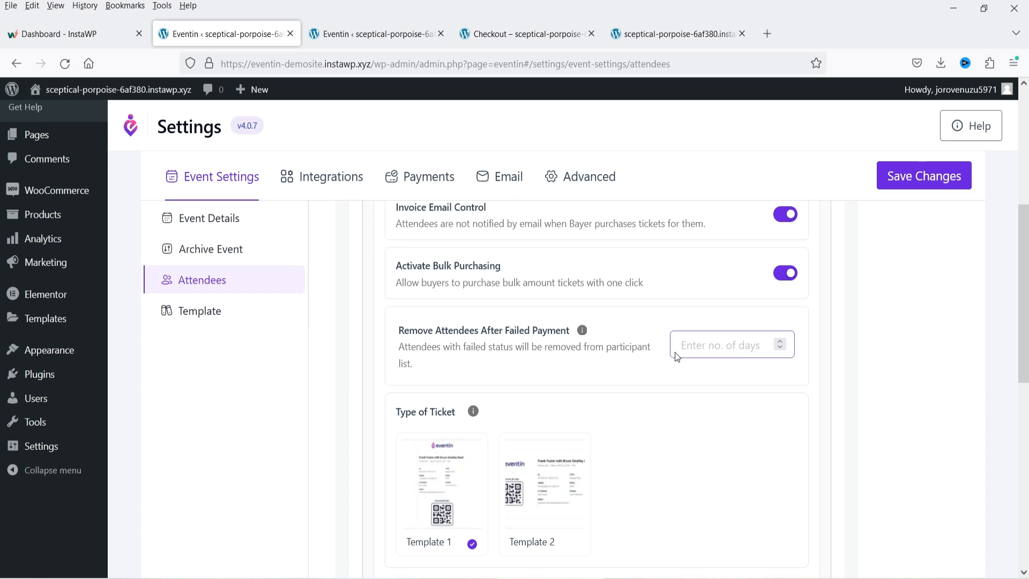
scroll(670, 348, "down", 2)
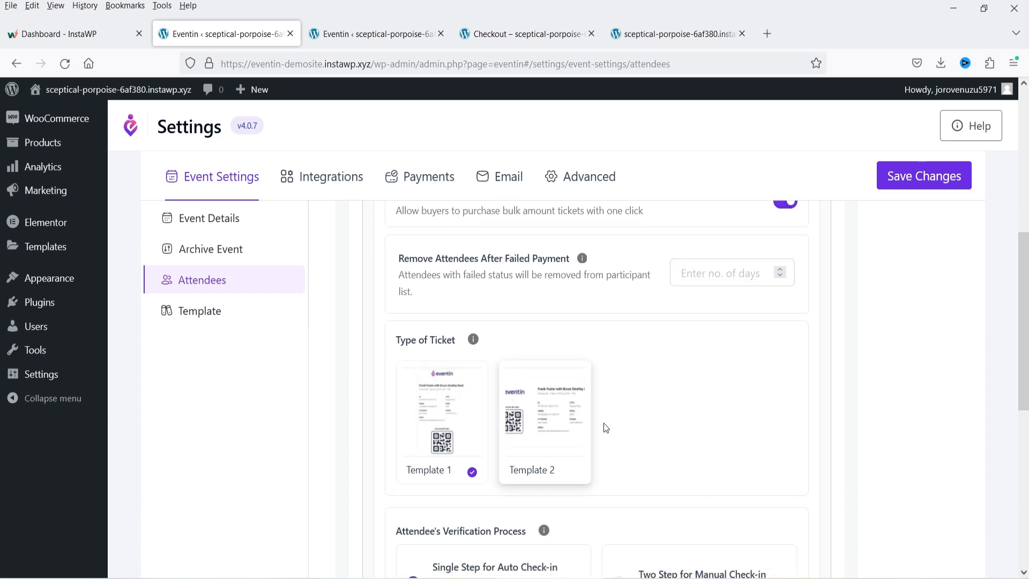
scroll(703, 414, "down", 3)
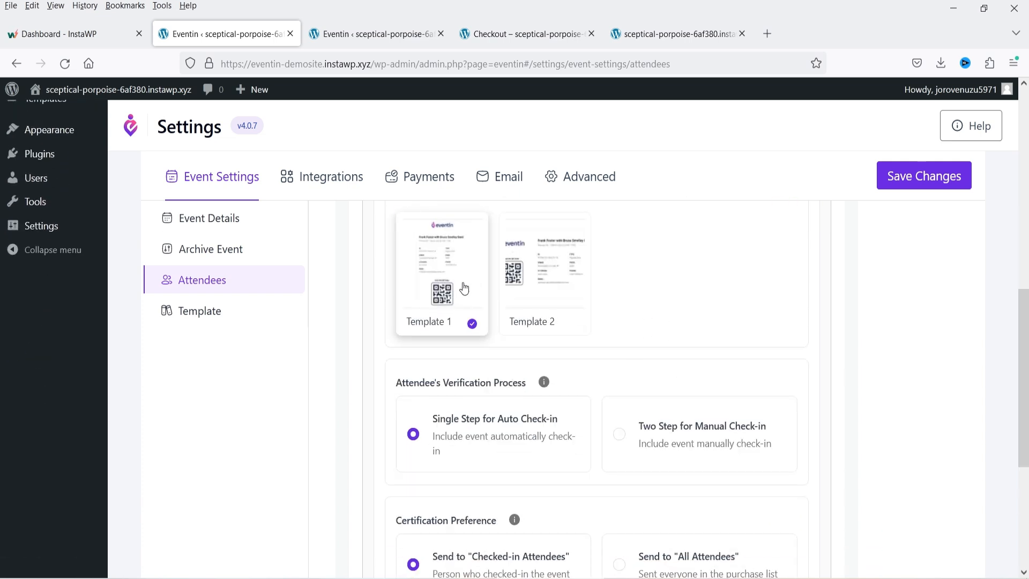
left_click(518, 280)
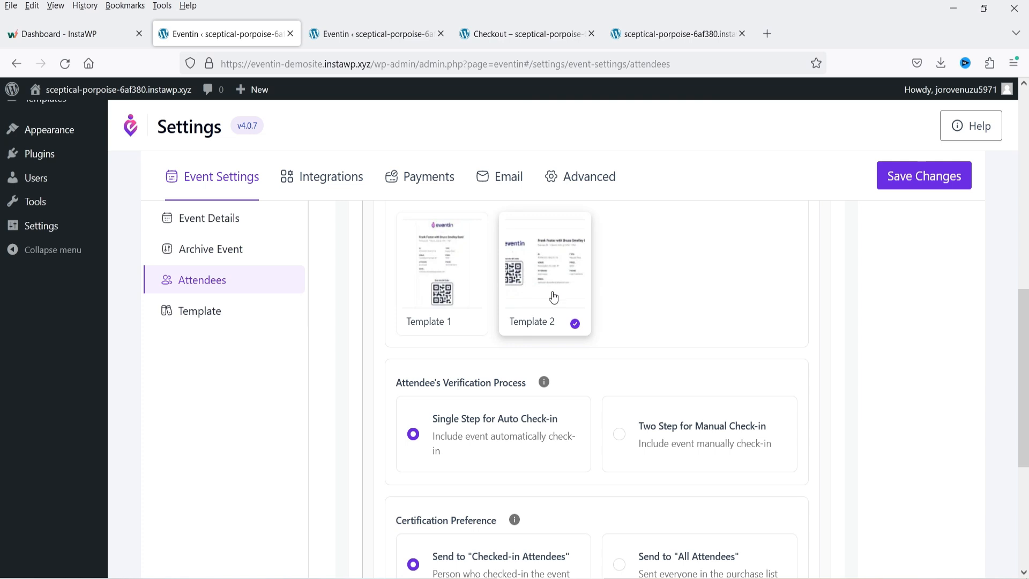
scroll(740, 343, "down", 2)
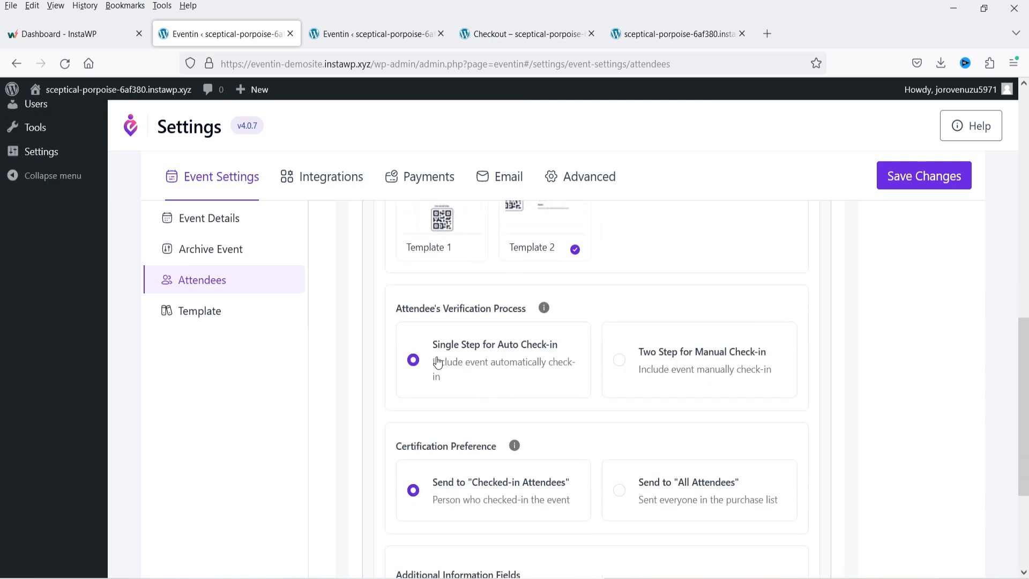
scroll(586, 390, "down", 3)
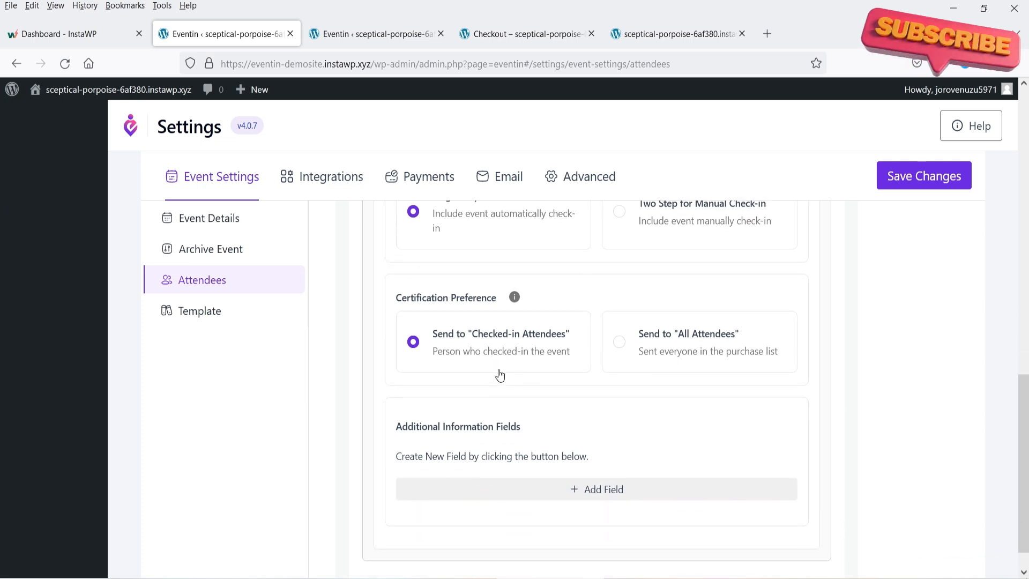
scroll(547, 358, "down", 1)
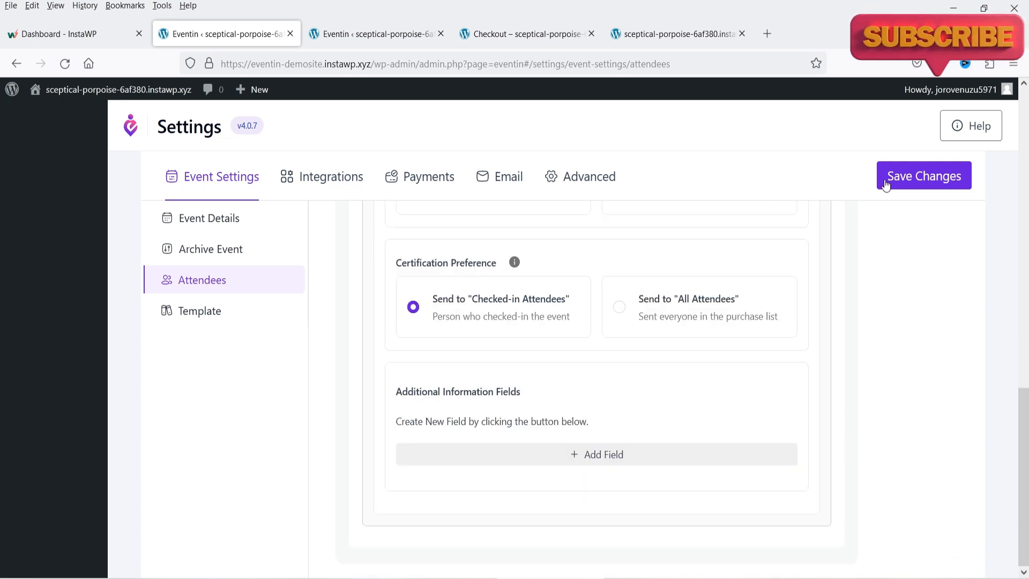
left_click(886, 183)
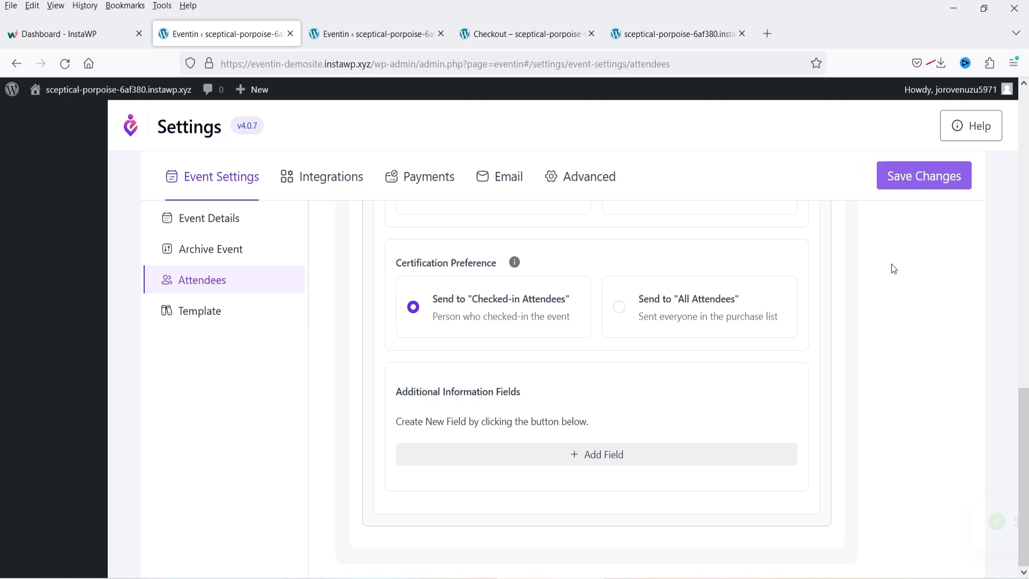
left_click(504, 35)
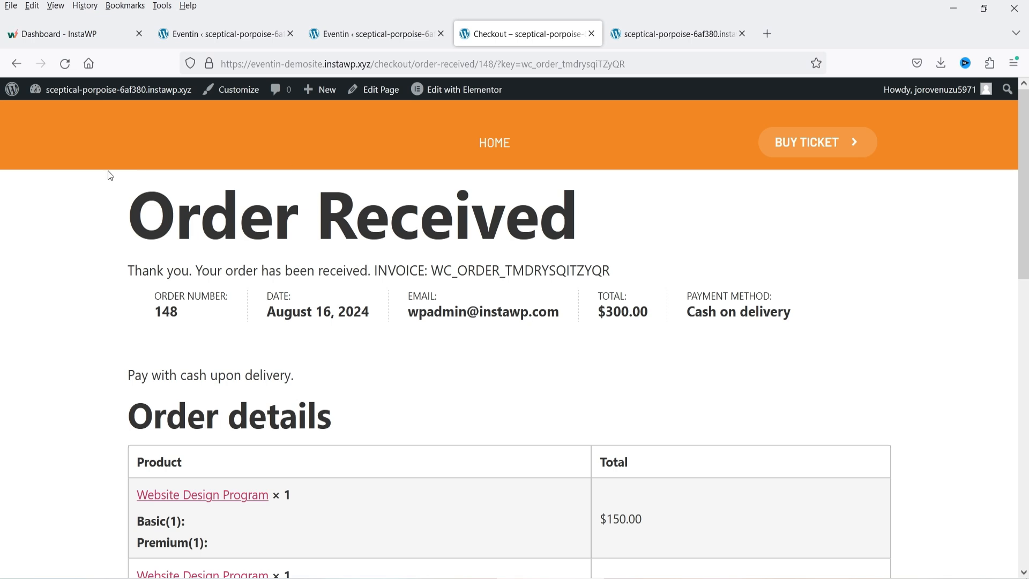
- Open the Pages list in a new tab and view Eventin's Shortcodes page
left_click(195, 34)
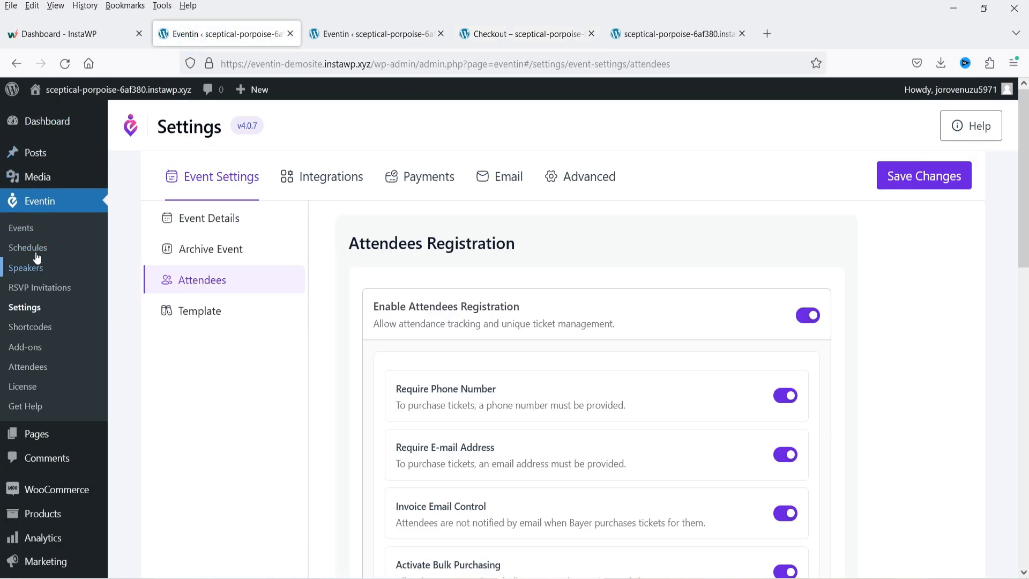
scroll(57, 257, "down", 5)
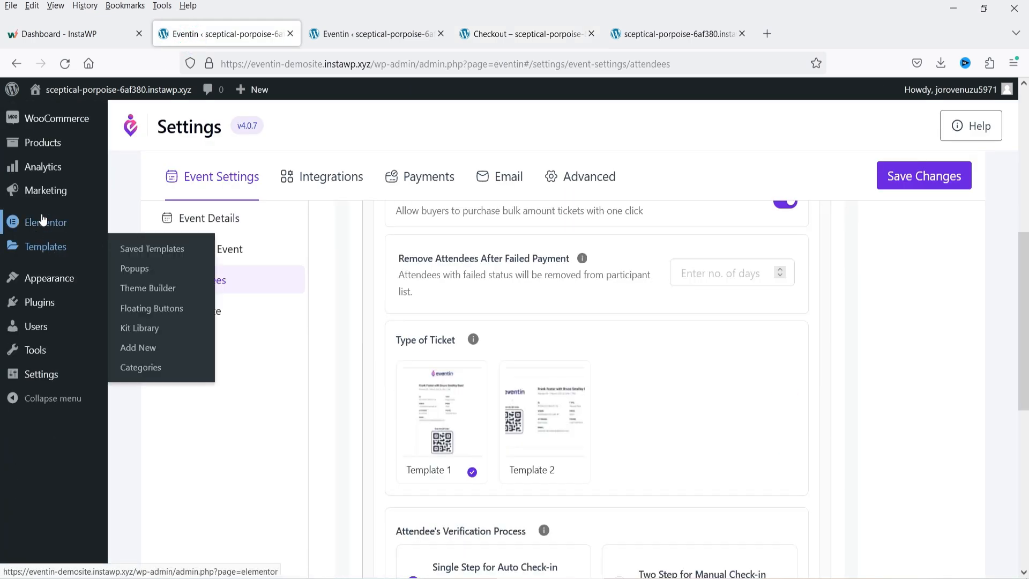
scroll(43, 220, "up", 2)
right_click(141, 215)
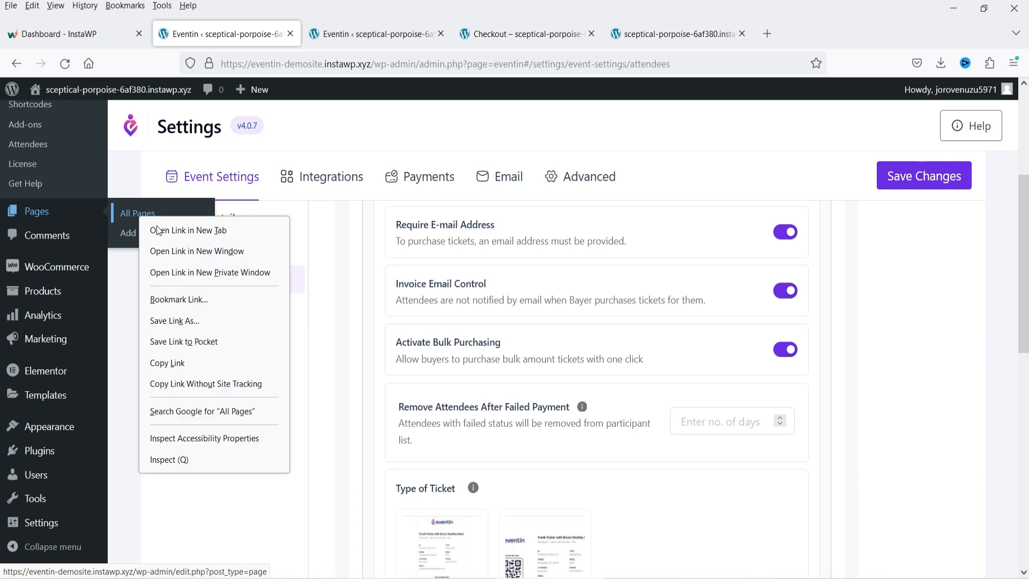
left_click(158, 231)
scroll(797, 306, "up", 3)
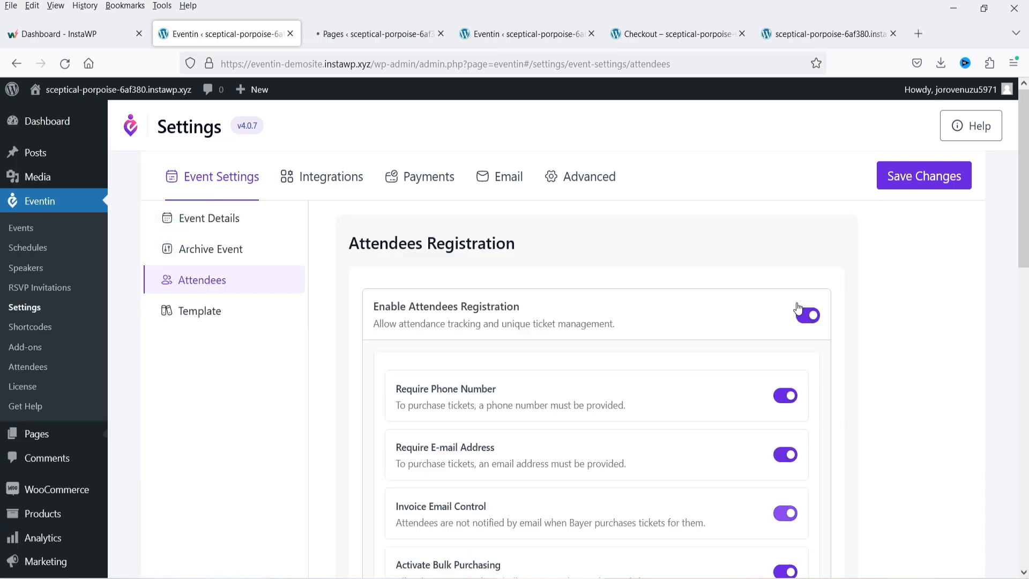
left_click(42, 328)
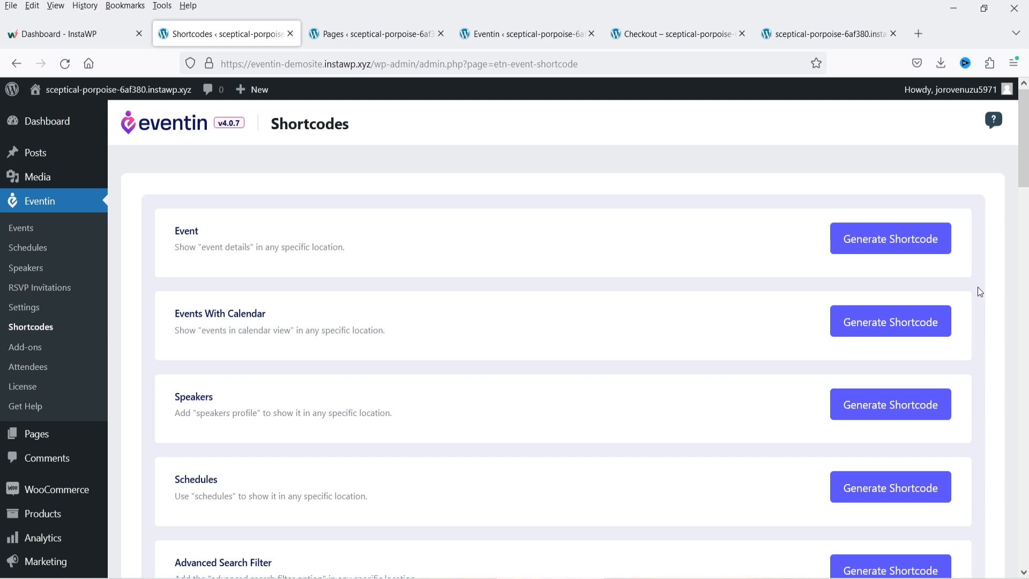
- Create a new page titled 'Events' using the Elementor Full Width template
key("ctrl+Tab")
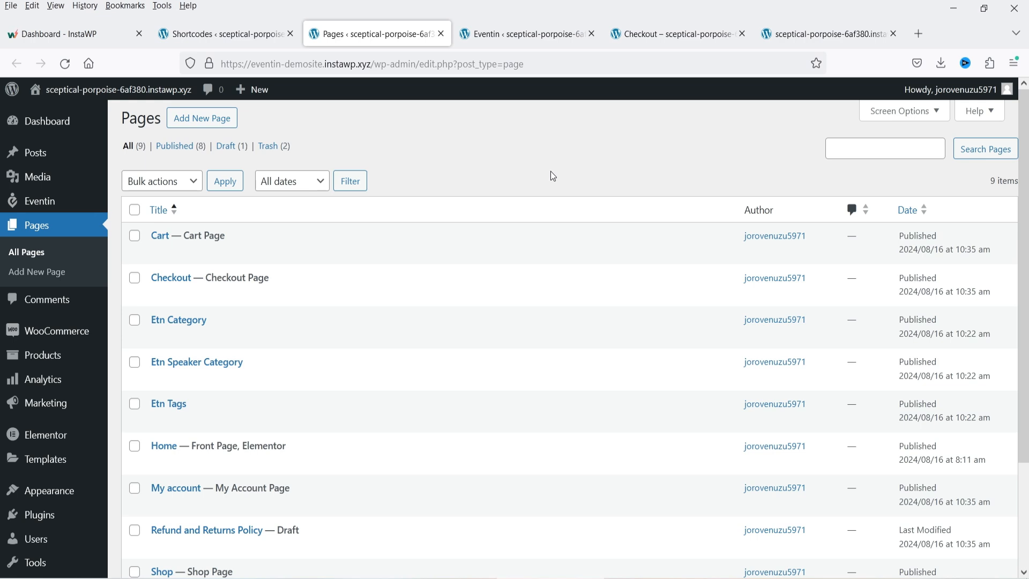
middle_click(201, 118)
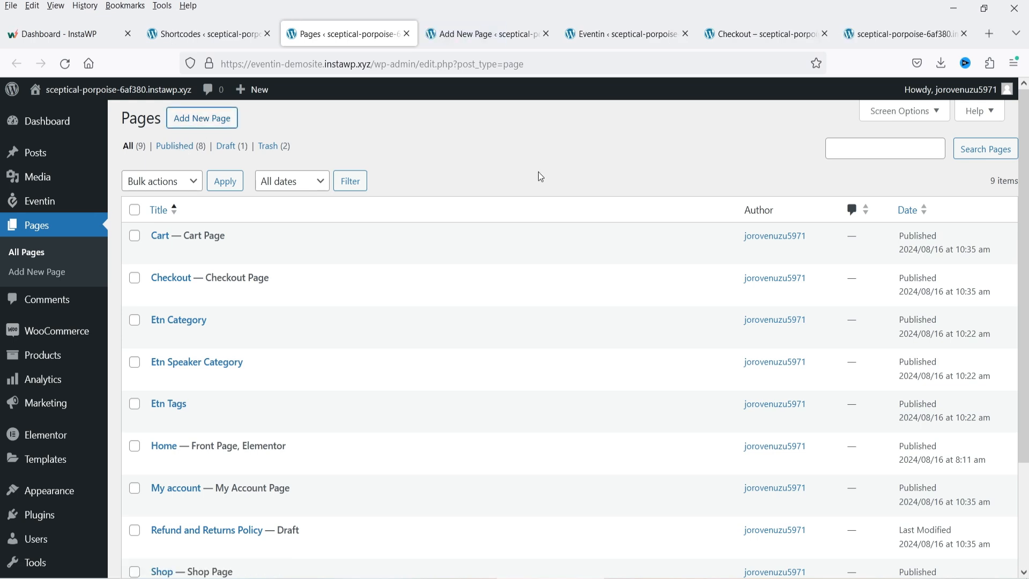
left_click(485, 33)
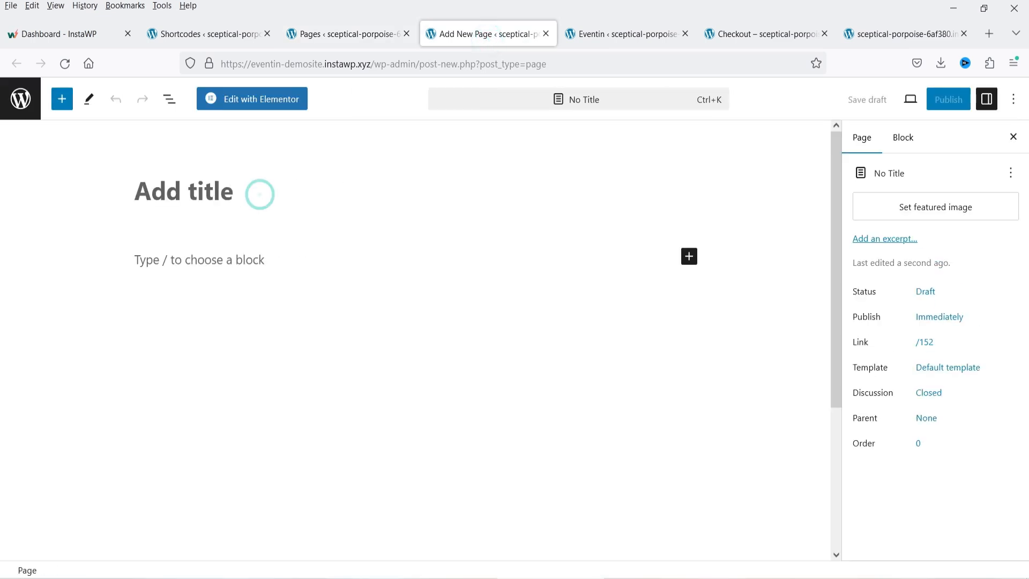
type("Events")
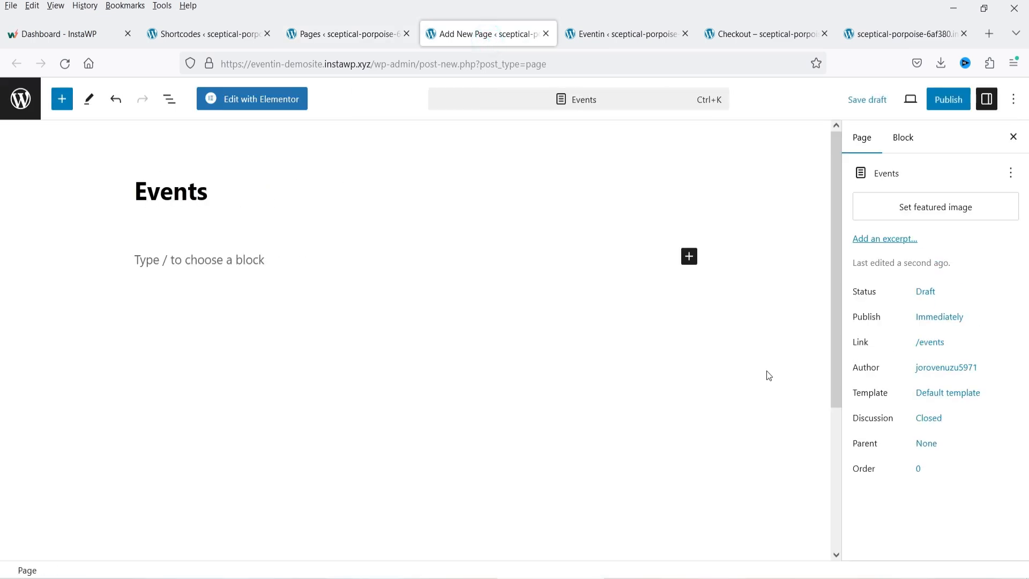
left_click(950, 393)
left_click(939, 501)
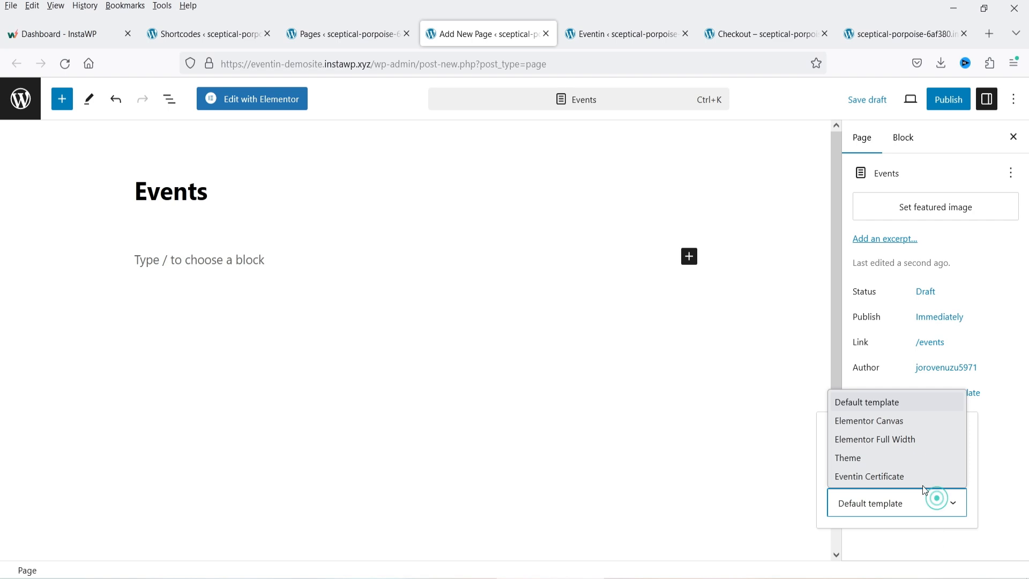
left_click(921, 445)
- Publish the Events page and open it in Elementor
left_click(939, 100)
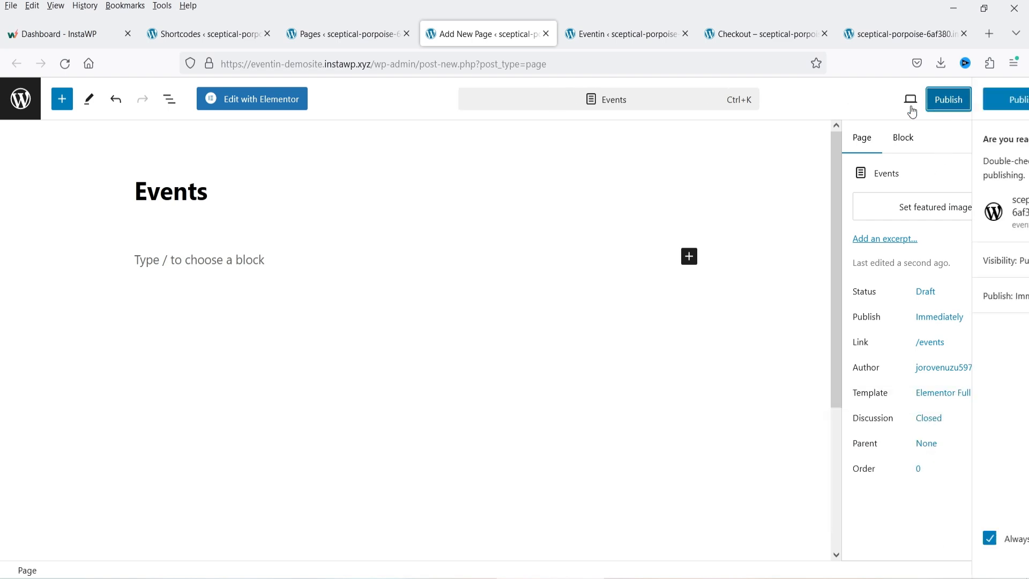
left_click(887, 105)
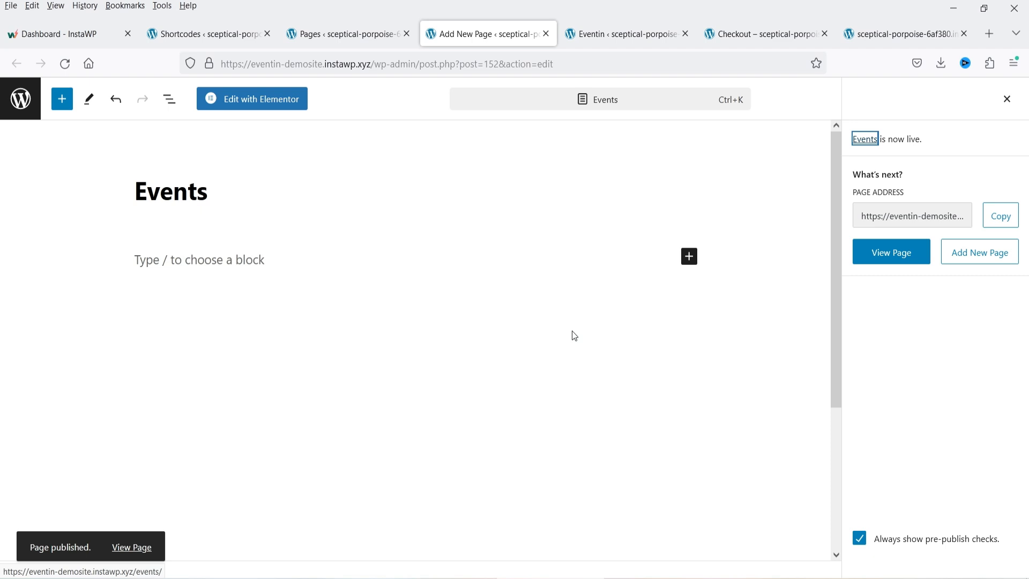
left_click(252, 99)
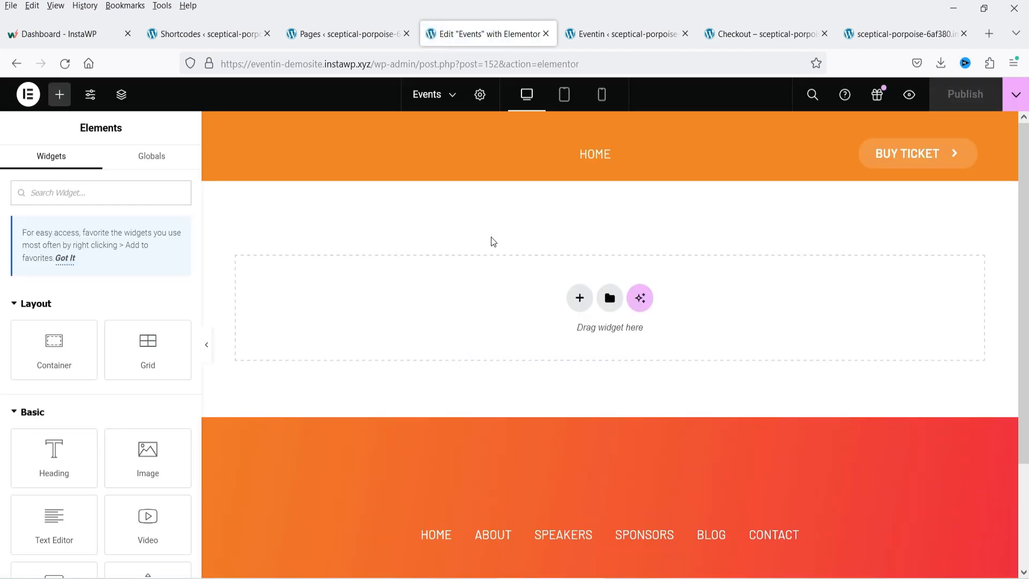
- Add a single-column flexbox container to the Events page with 50 px top padding
left_click(579, 297)
left_click(557, 343)
left_click(453, 334)
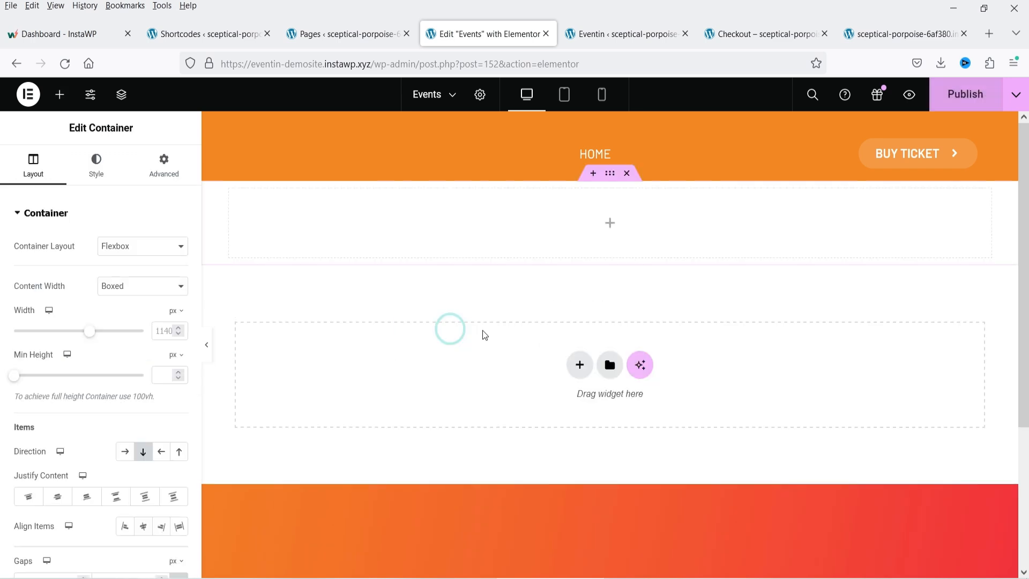
left_click(164, 163)
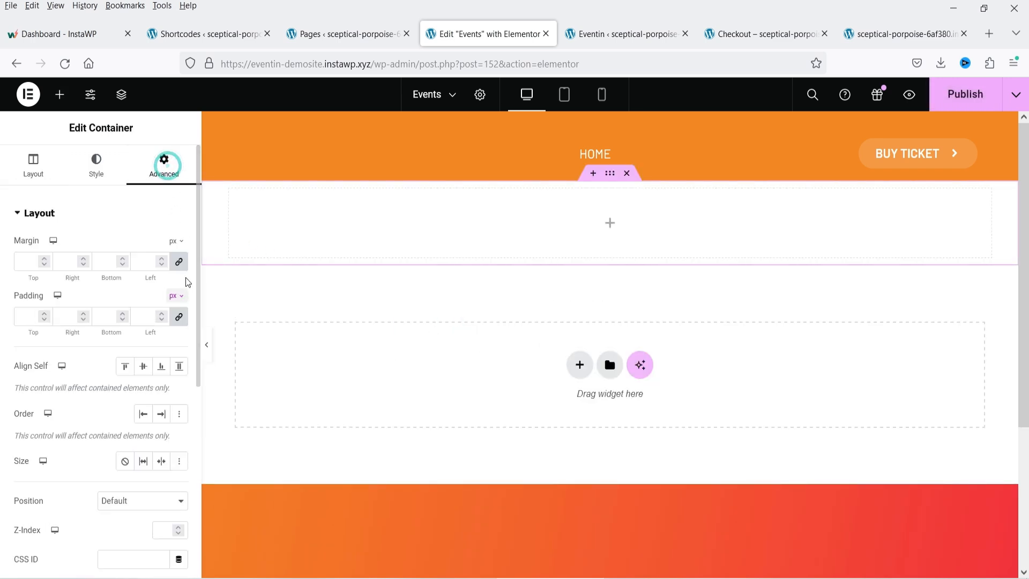
left_click(179, 262)
left_click(164, 314)
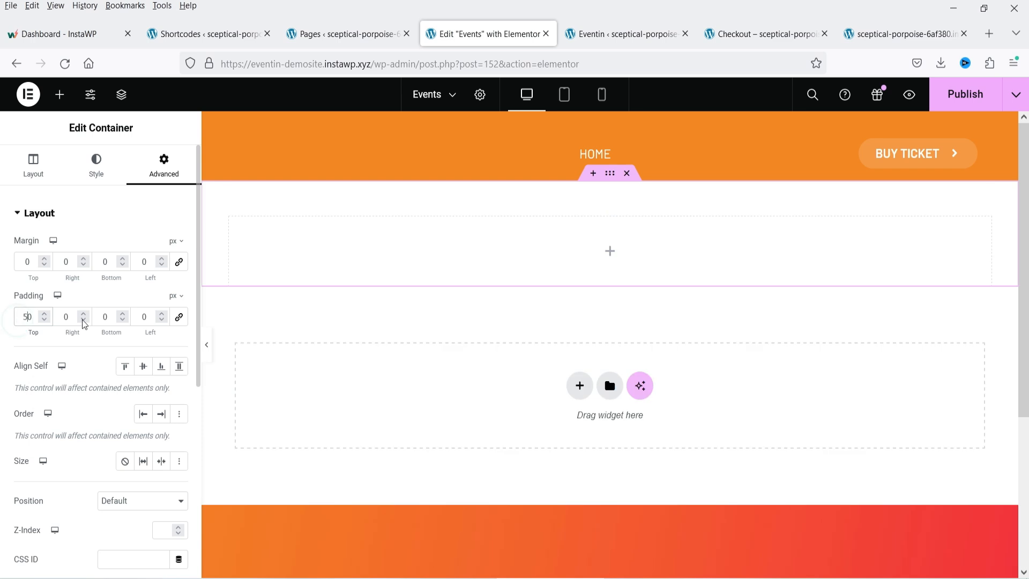
- Collapse the Layout, Basic, Pro, General and Link In Bio widget groups to reach the Eventin event widgets
left_click(60, 94)
left_click(15, 308)
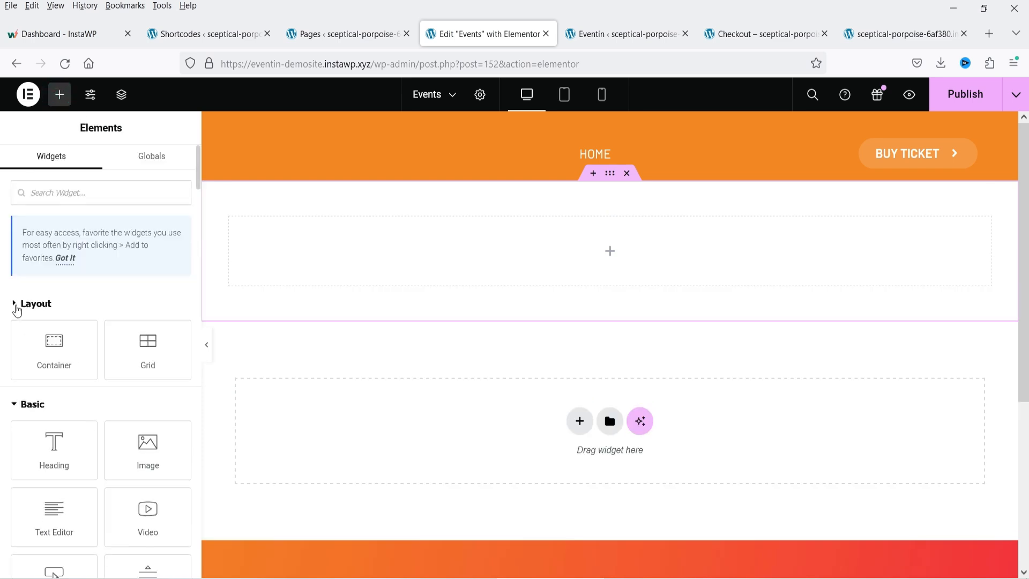
left_click(15, 337)
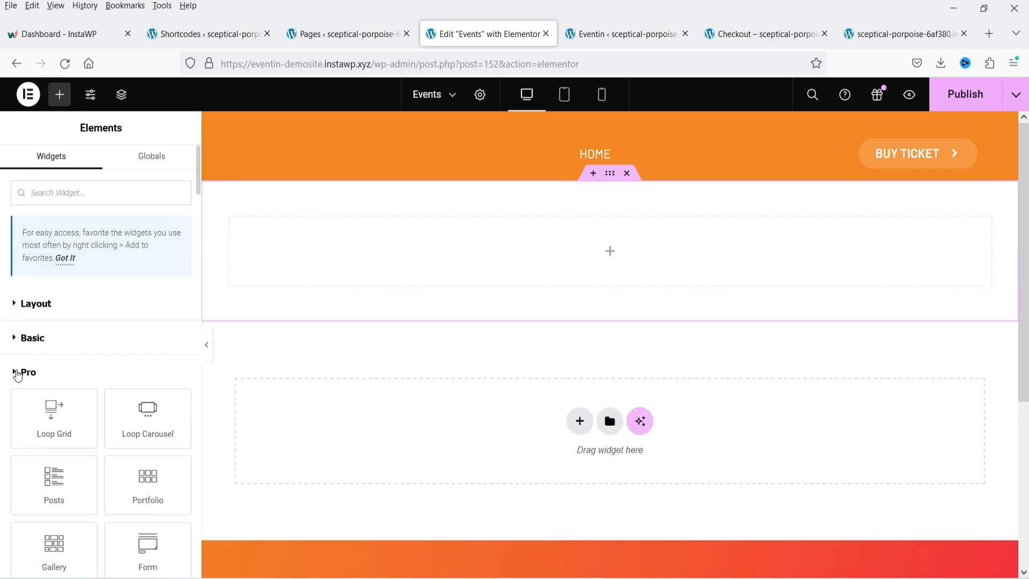
left_click(17, 374)
left_click(18, 404)
scroll(19, 360, "down", 3)
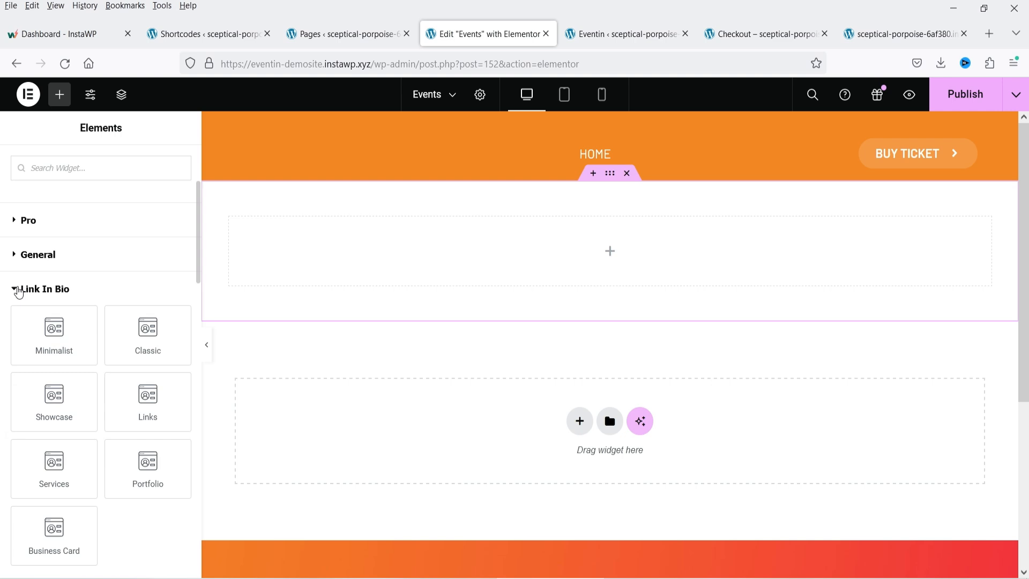
left_click(19, 289)
scroll(81, 311, "down", 4)
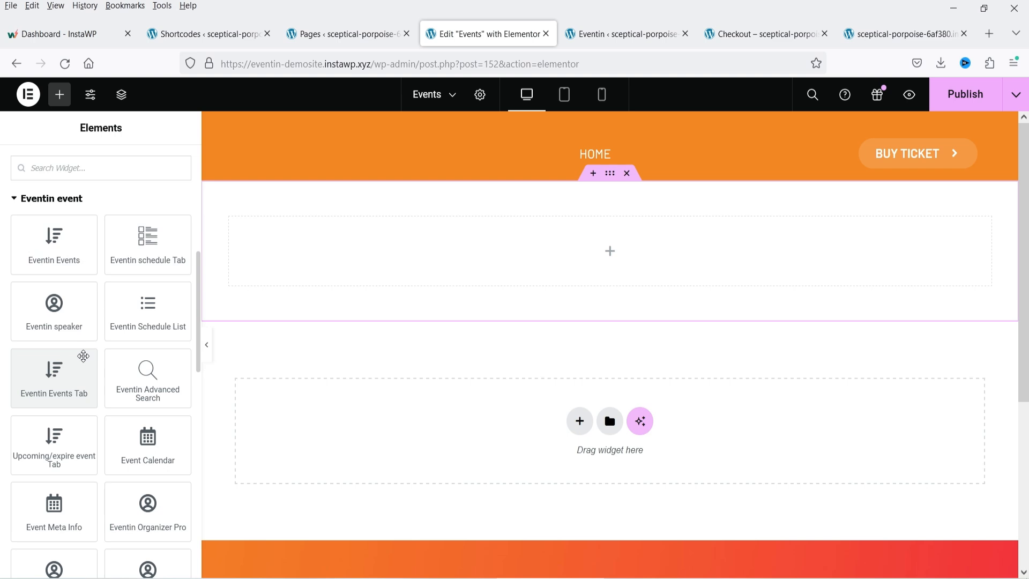
- Place an Eventin Events widget in the new container using the Event 2 style
left_click_drag(48, 239, 411, 272)
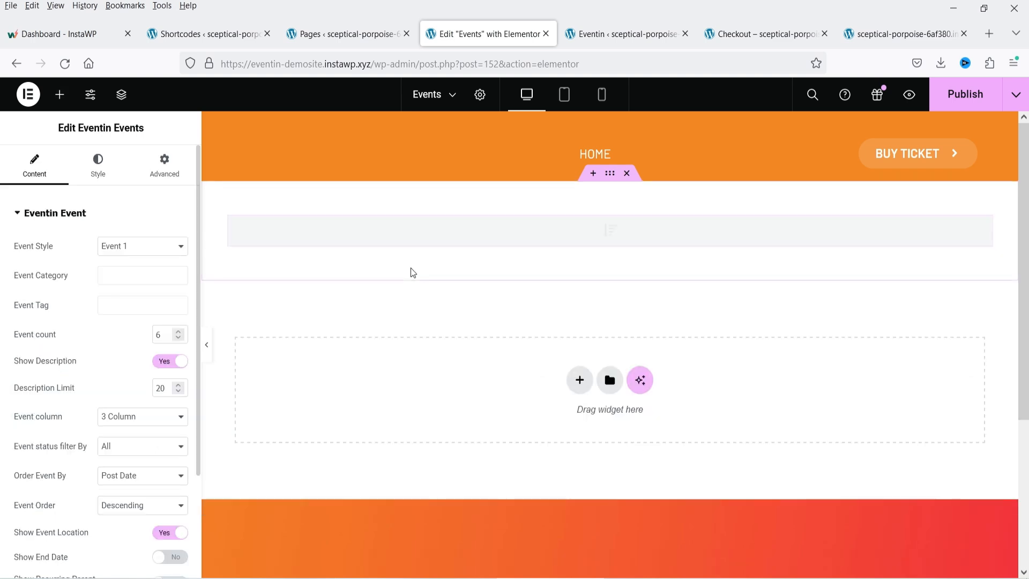
scroll(382, 334, "down", 2)
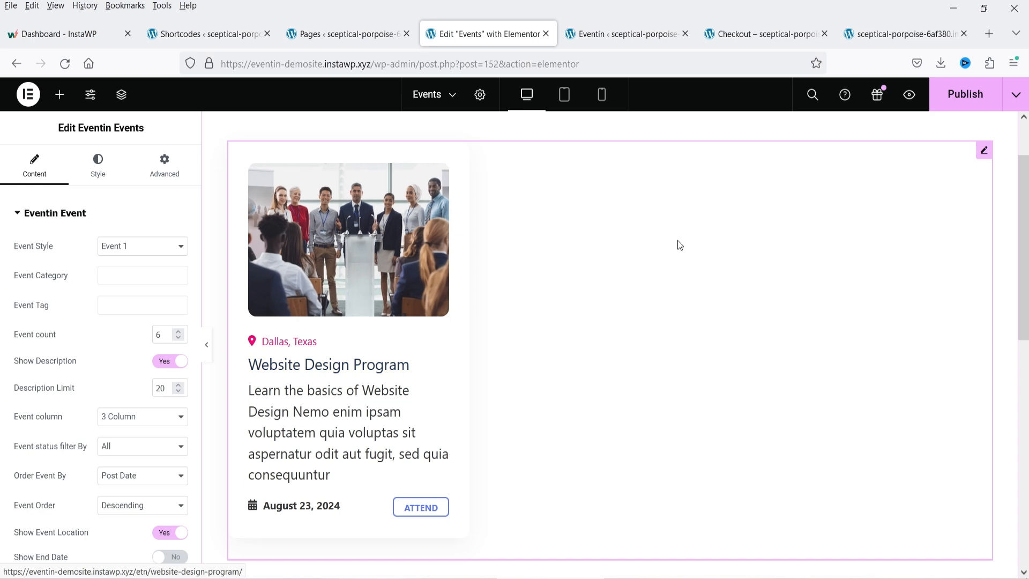
left_click(131, 249)
left_click(138, 284)
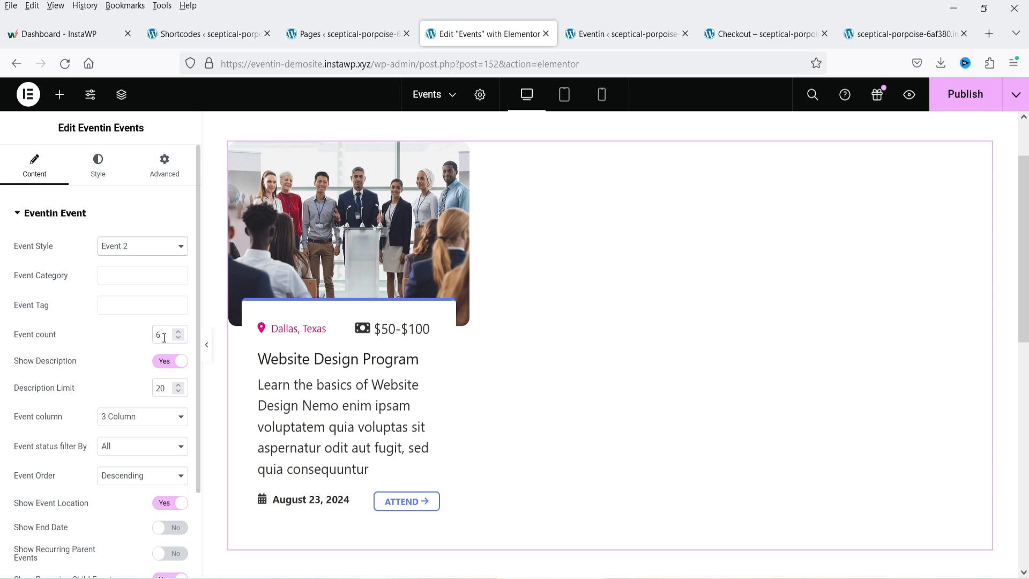
- Toggle Show Description off and back on, leaving event descriptions visible
scroll(135, 349, "down", 3)
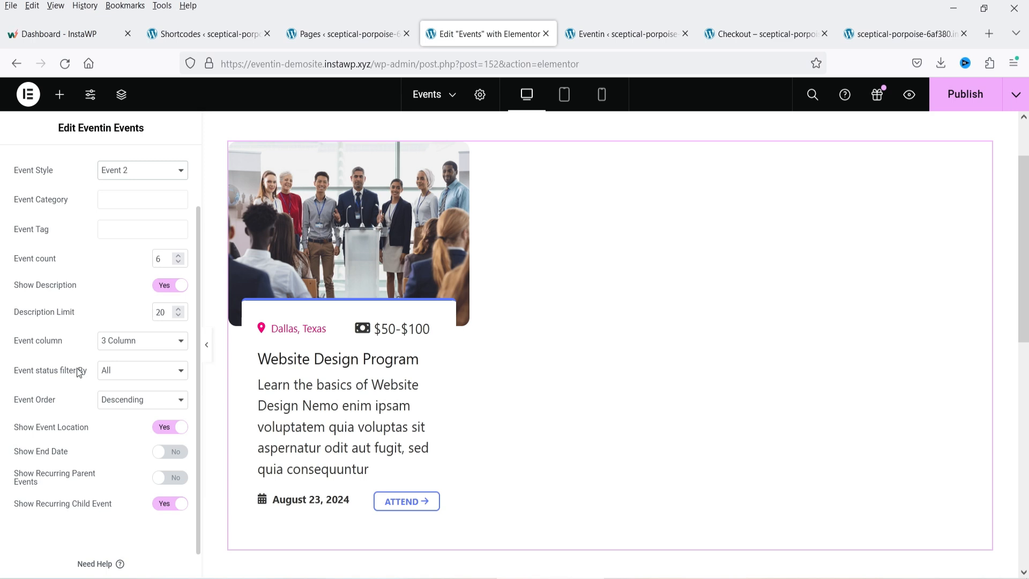
left_click(166, 286)
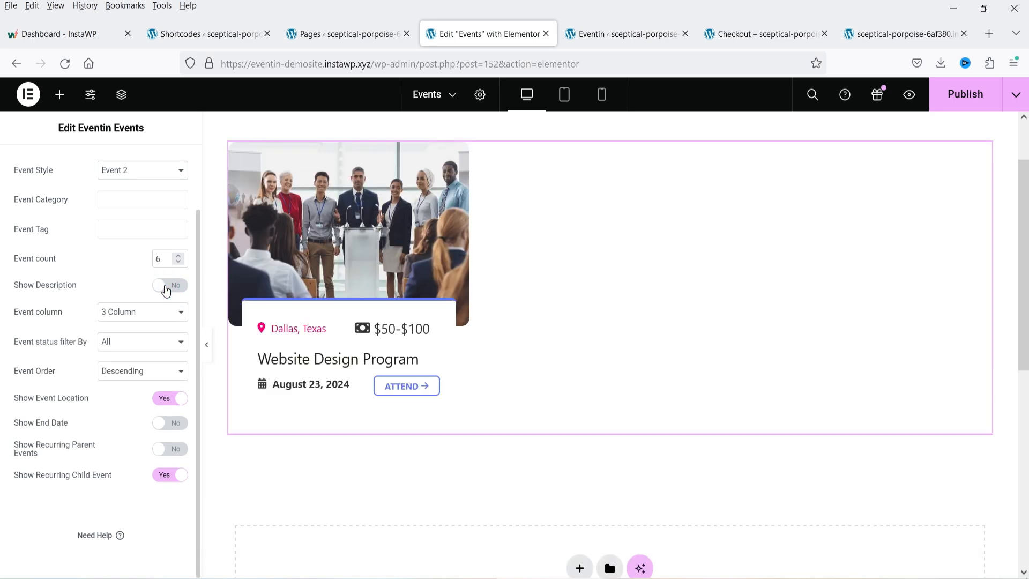
left_click(165, 287)
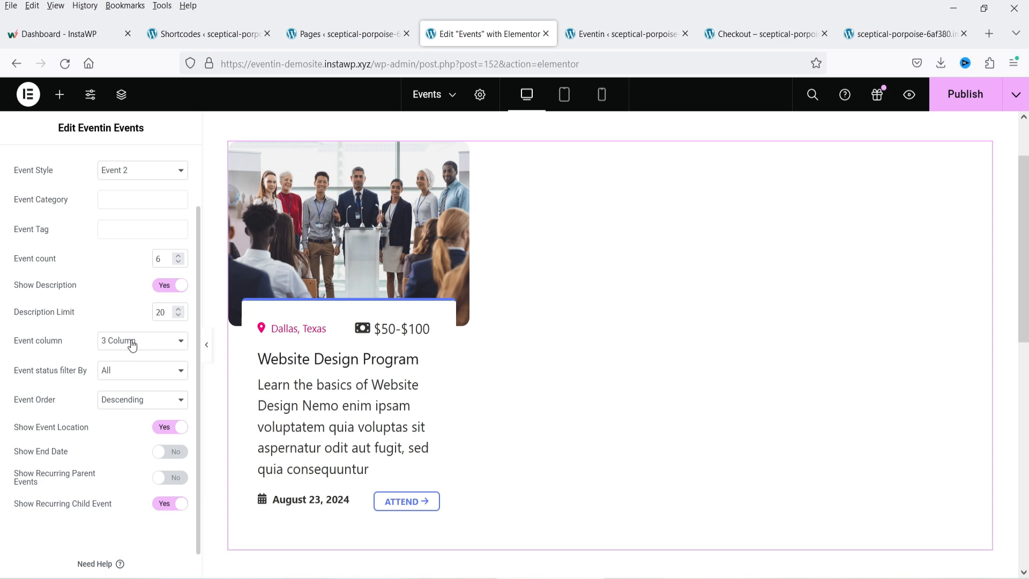
scroll(125, 339, "down", 1)
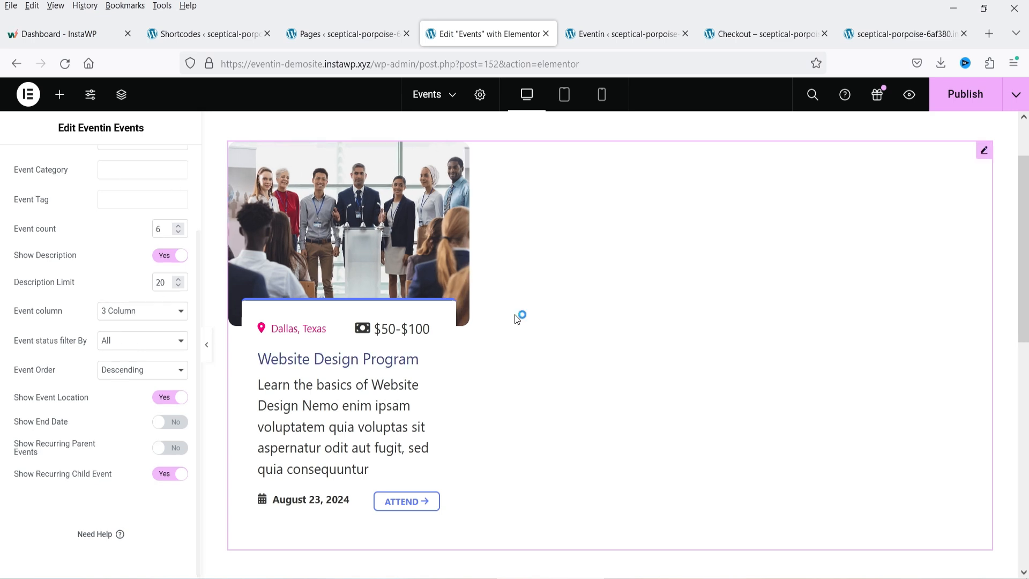
scroll(101, 264, "up", 3)
scroll(654, 340, "down", 2)
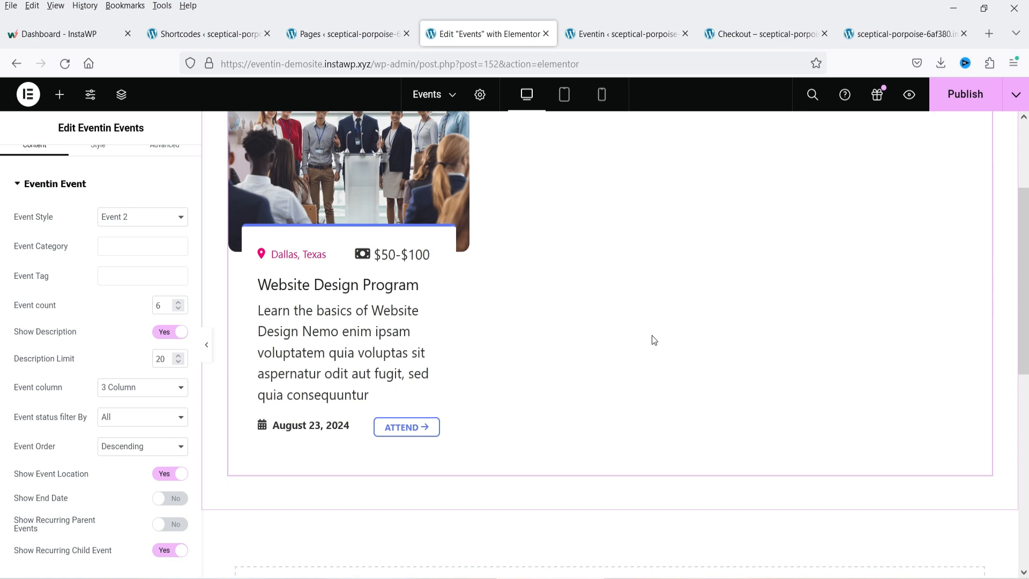
- Drop an Eventin schedule Tab widget below the events list, showing the 23 Aug Website Design Tutorial sessions
left_click(61, 95)
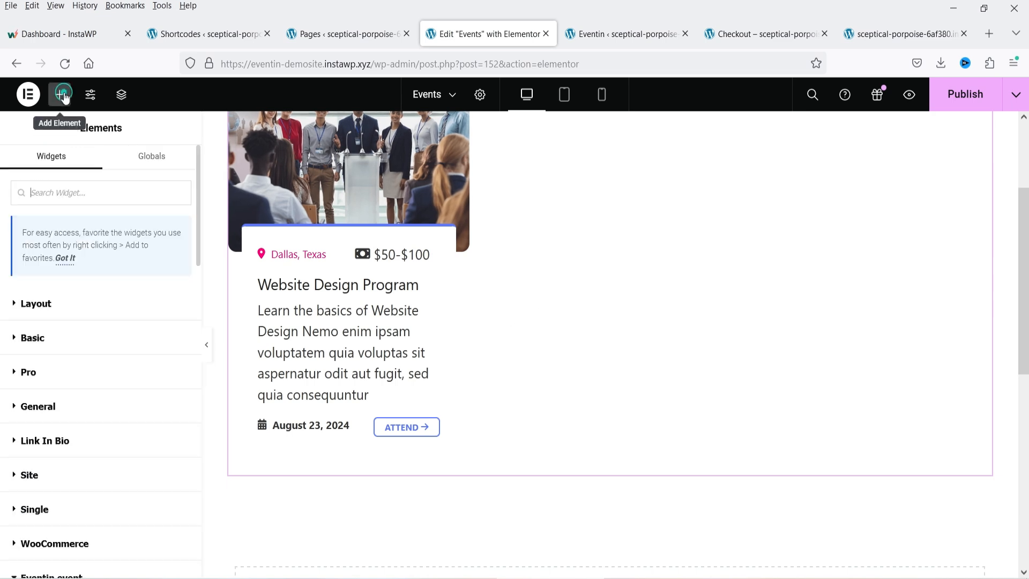
scroll(189, 390, "down", 6)
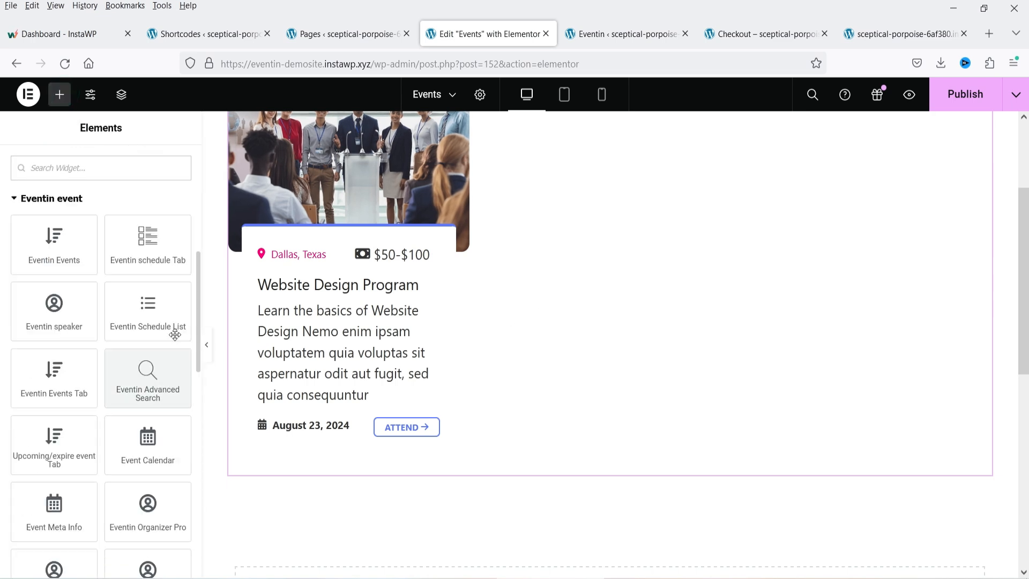
left_click_drag(149, 258, 419, 469)
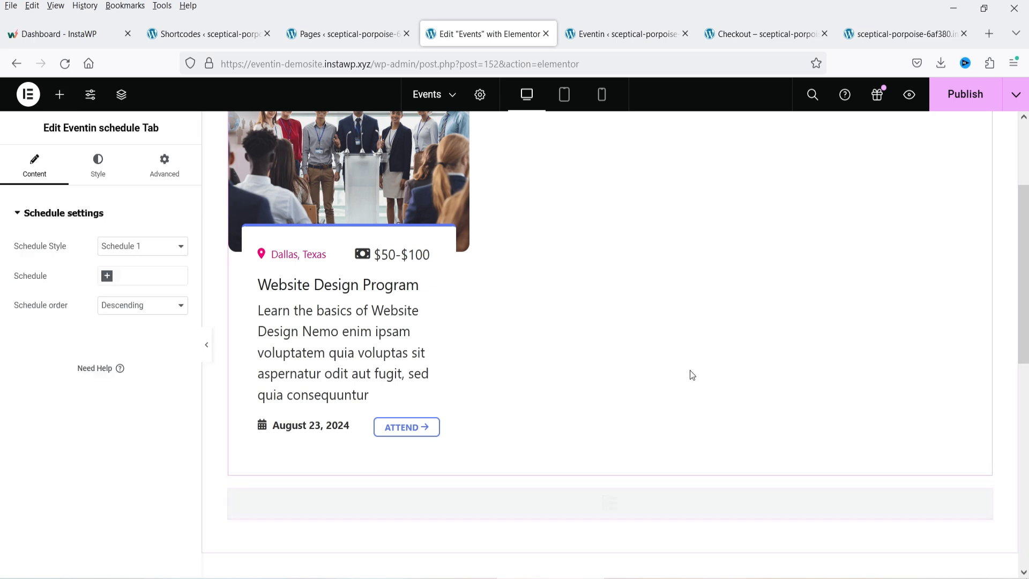
scroll(691, 370, "down", 3)
scroll(675, 351, "down", 3)
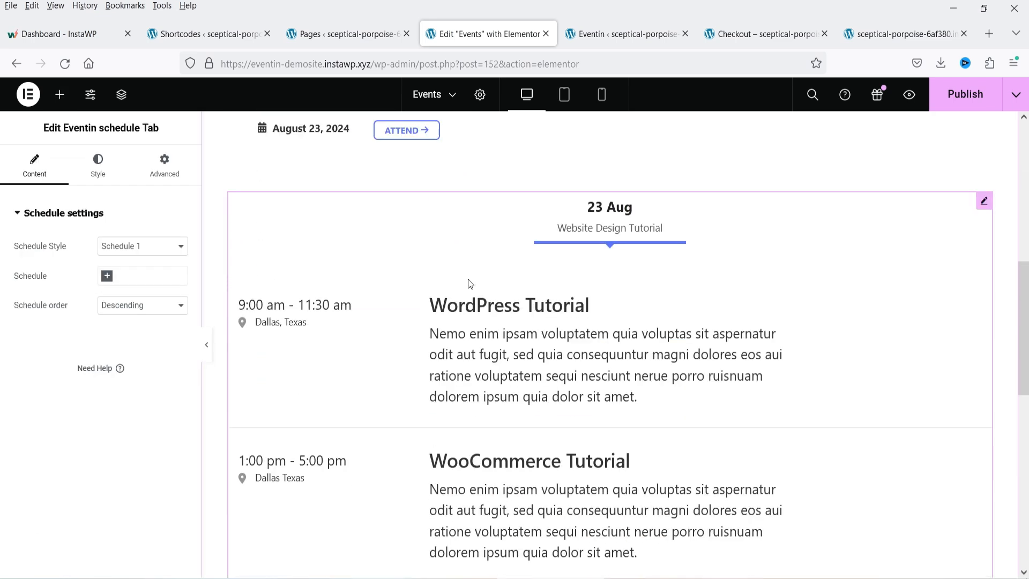
scroll(403, 274, "down", 3)
scroll(403, 275, "up", 3)
left_click(60, 95)
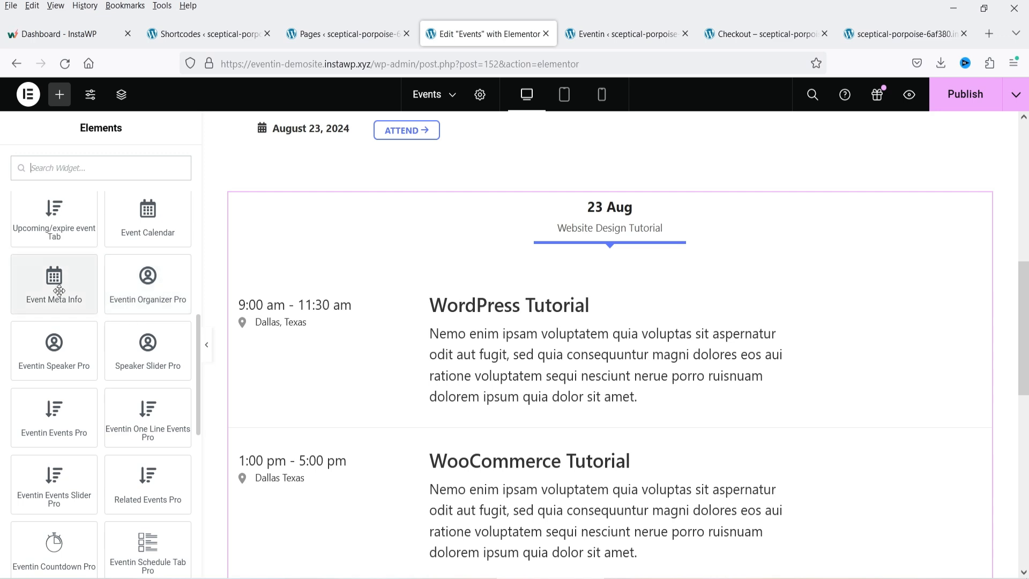
scroll(59, 291, "up", 2)
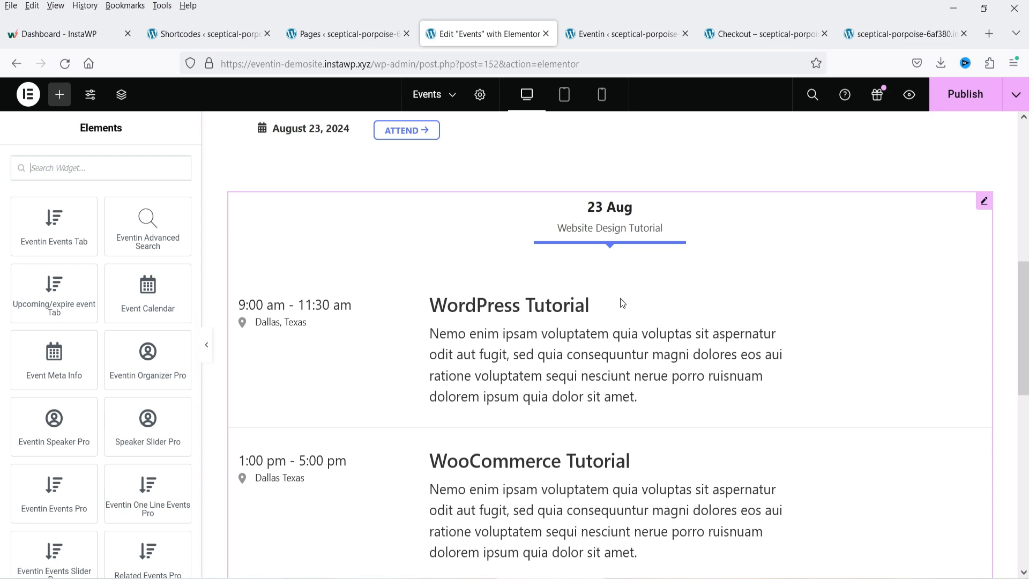
scroll(622, 304, "down", 2)
scroll(100, 308, "down", 2)
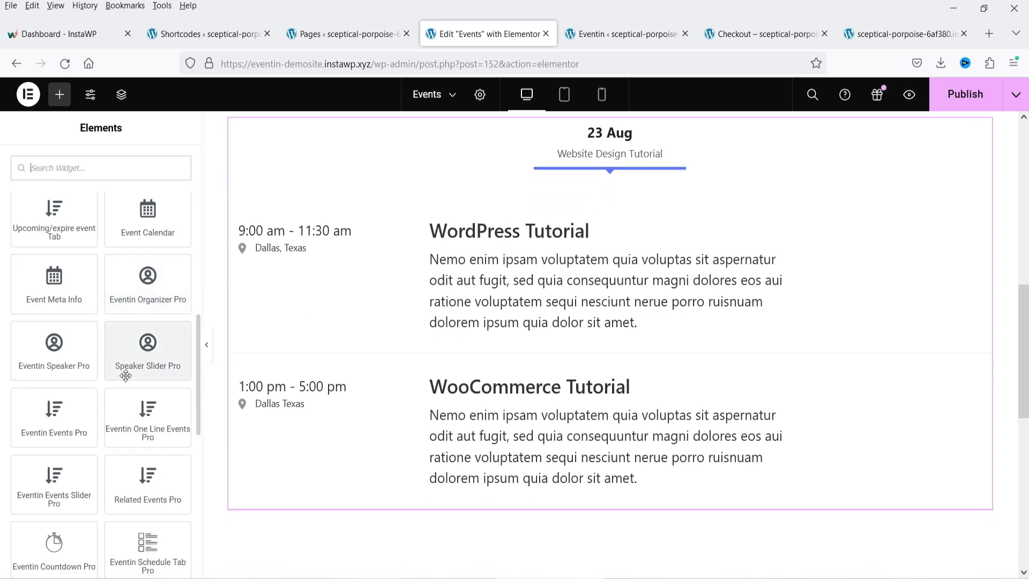
- Add an Eventin Speaker Pro widget below the schedule featuring John Doe and Jane Doe
left_click_drag(60, 364, 420, 505)
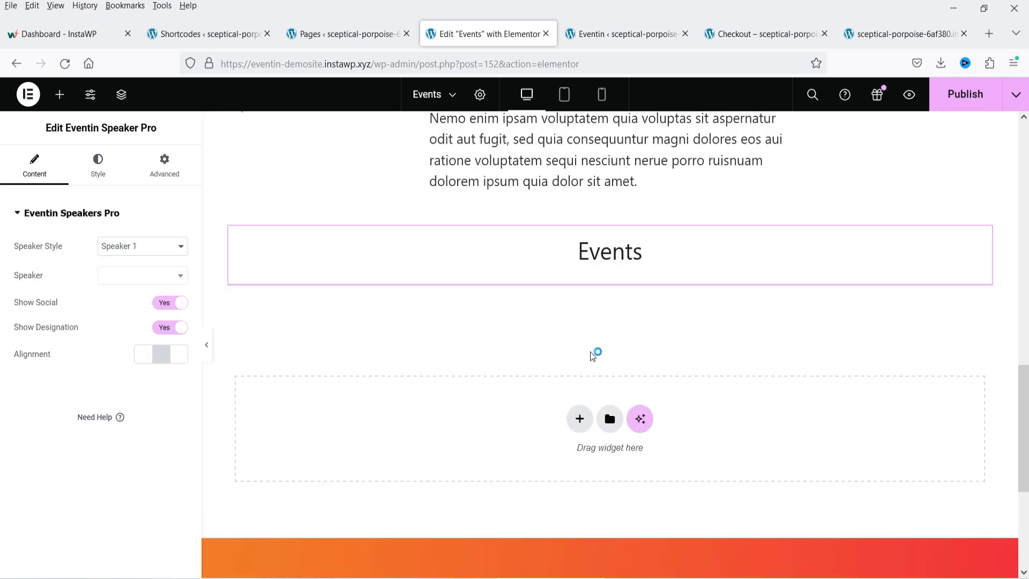
left_click(146, 278)
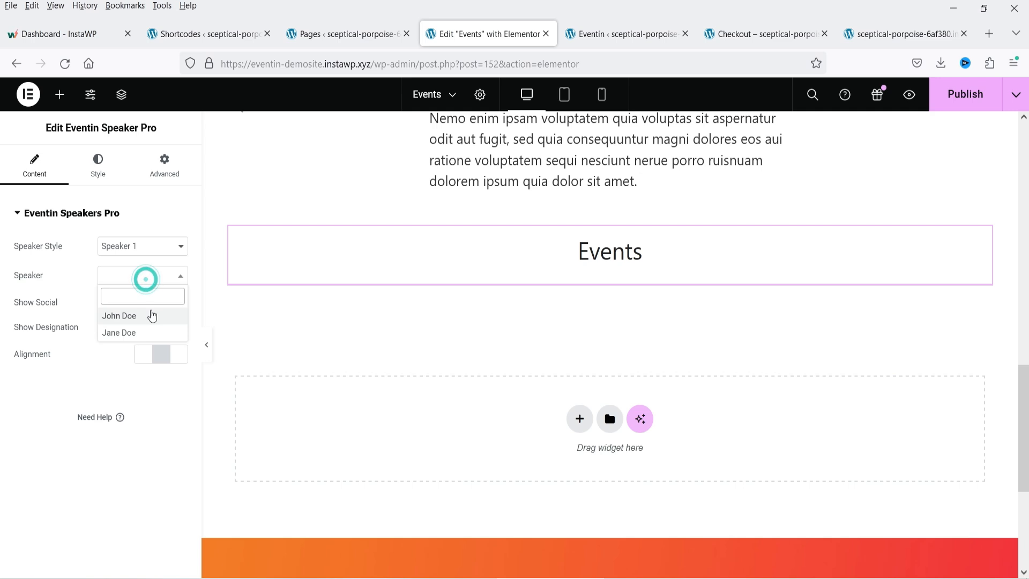
left_click(152, 316)
left_click(143, 276)
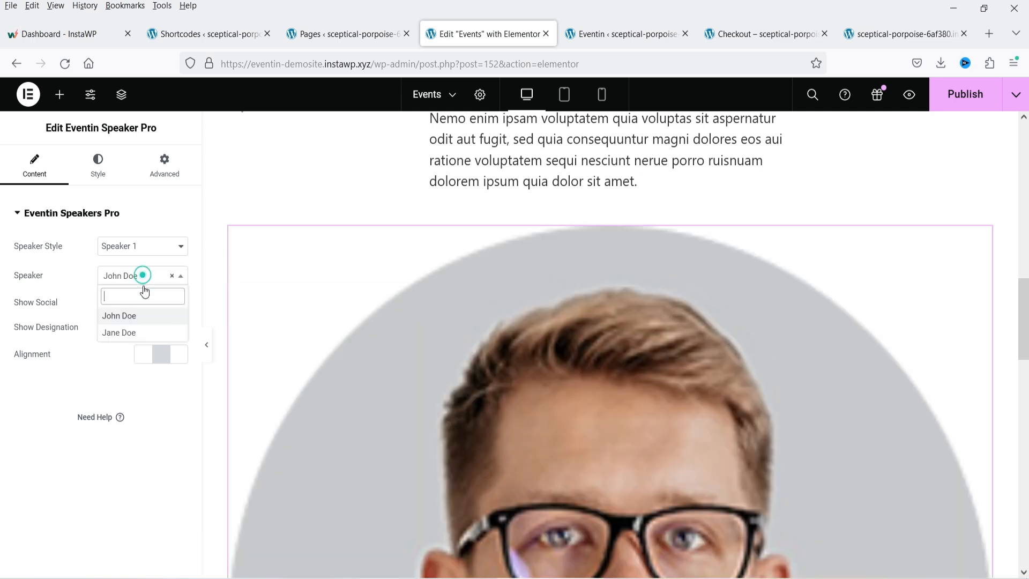
left_click(143, 333)
left_click(179, 276)
left_click(173, 276)
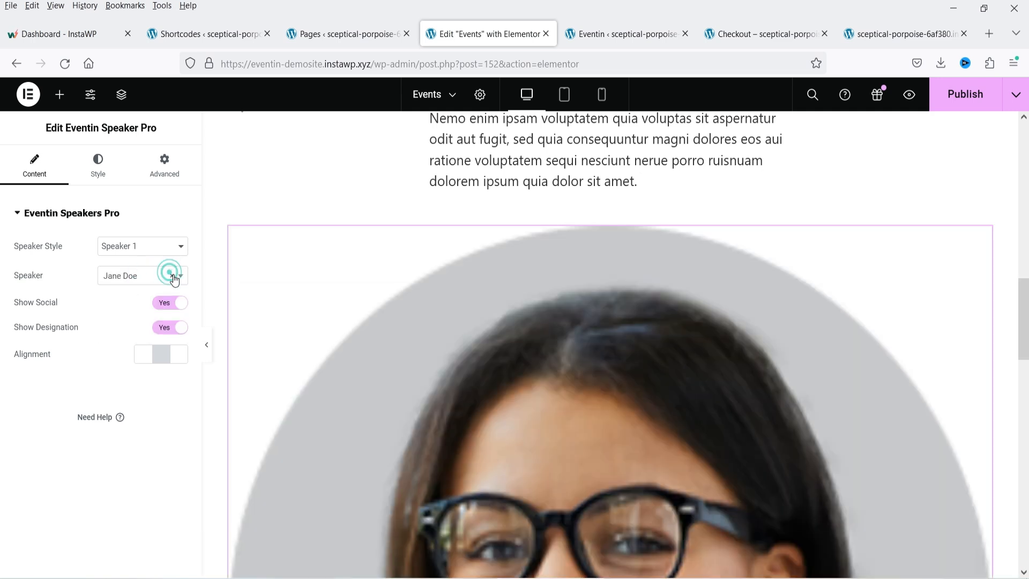
- Switch the speaker cards to the Speaker 3 style
left_click(154, 251)
left_click(154, 297)
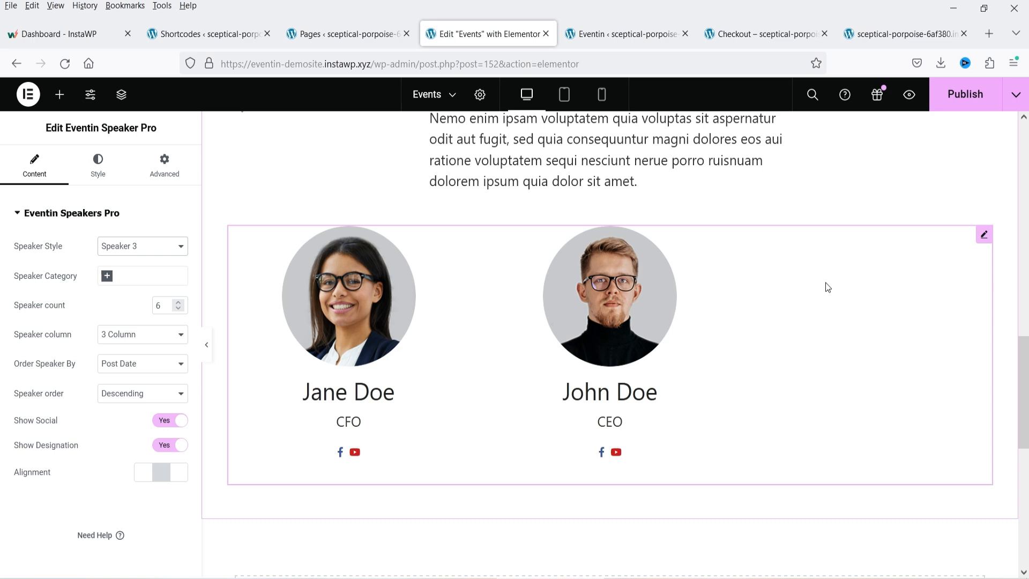
scroll(827, 287, "down", 4)
left_click(59, 95)
scroll(107, 303, "down", 3)
scroll(114, 304, "down", 10)
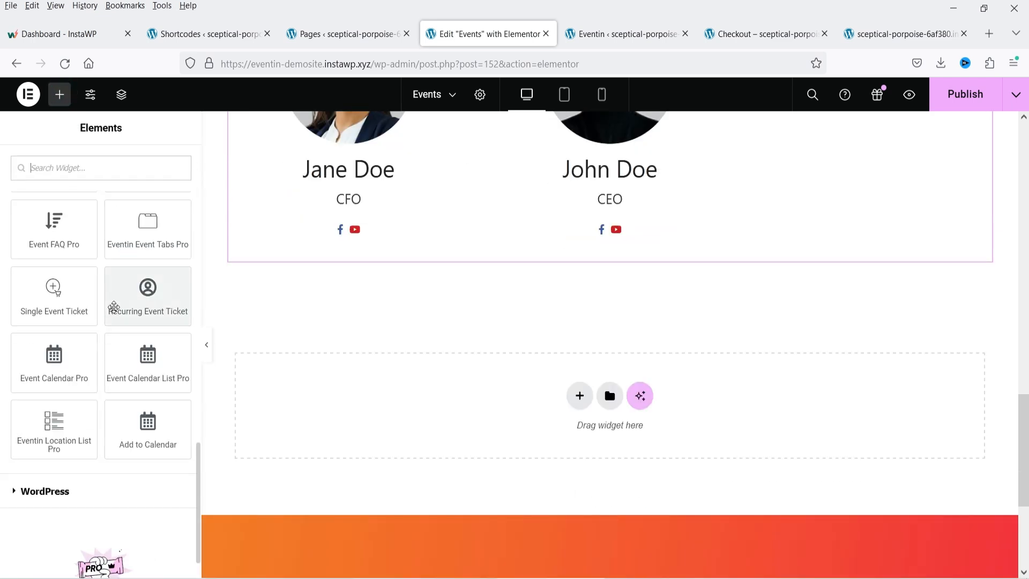
- Switch to the Eventin Shortcodes page listing the shortcode generators
left_click(209, 33)
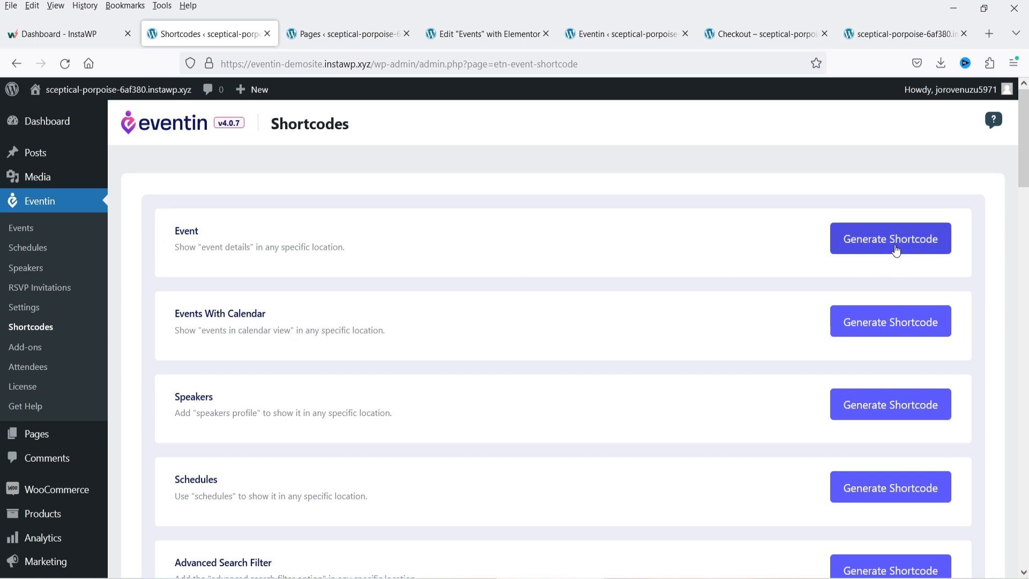
- Set the Event shortcode generator to Event List, style 2, with 3 columns
left_click(896, 248)
left_click(403, 248)
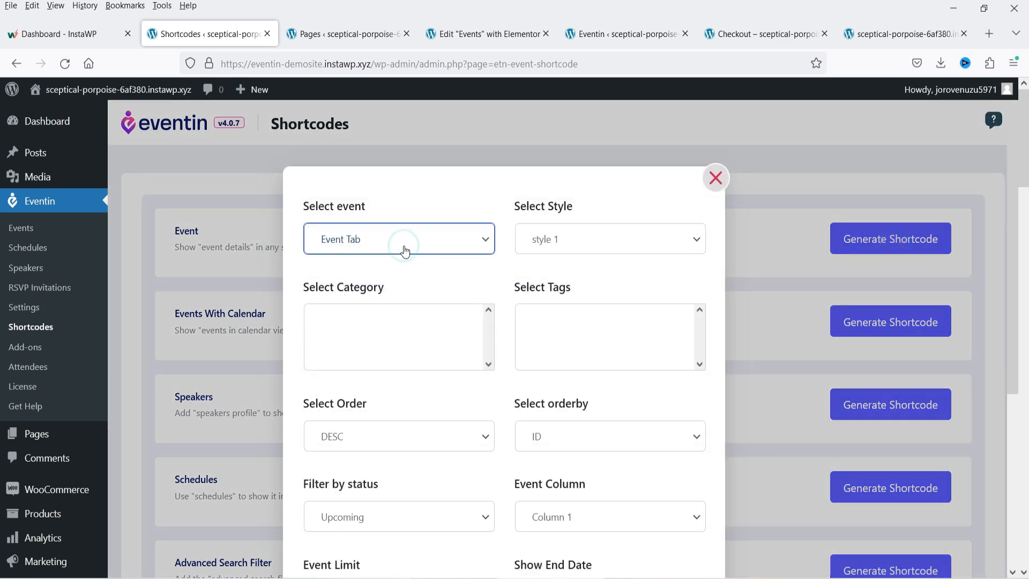
left_click(403, 248)
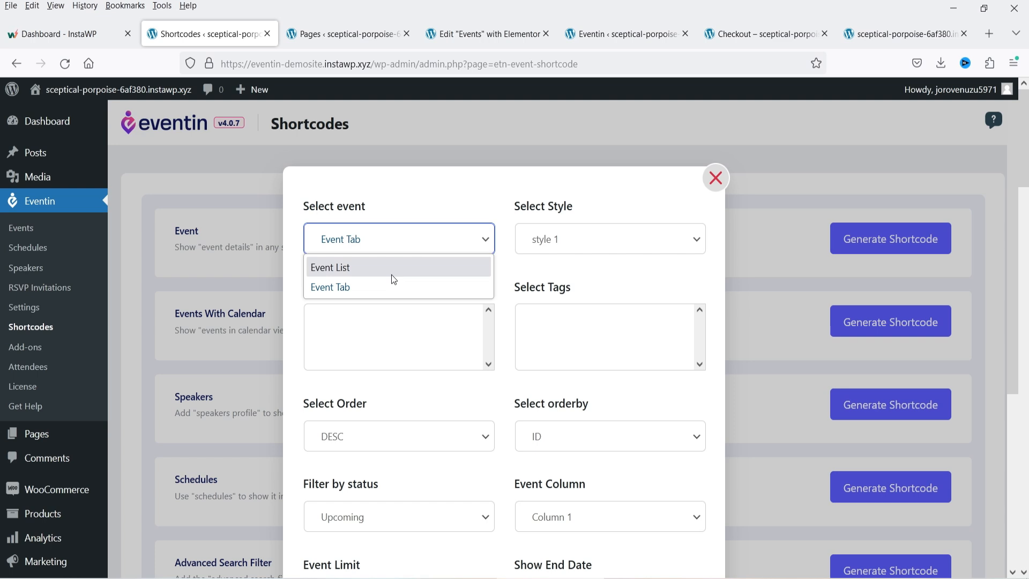
left_click(388, 268)
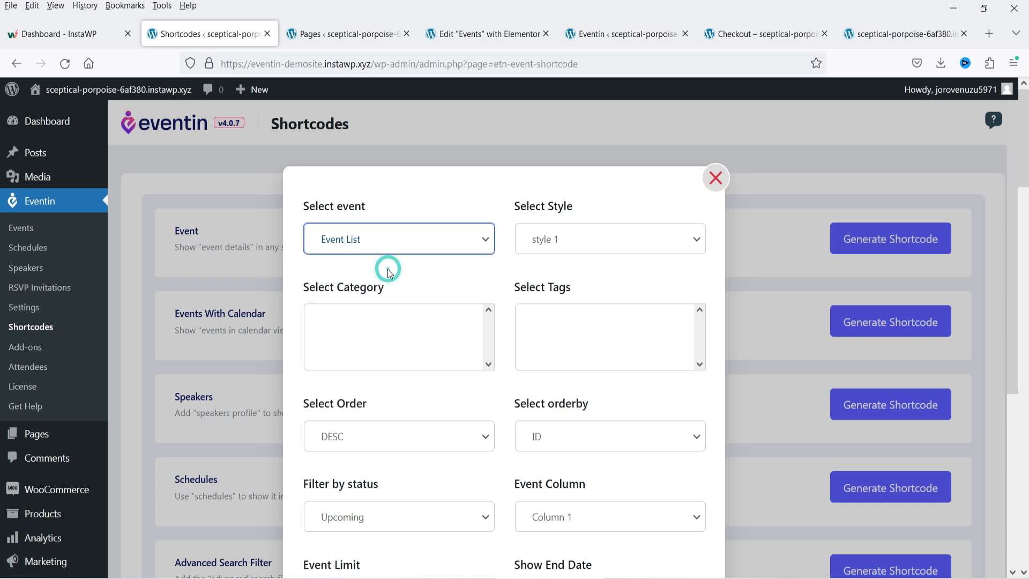
left_click(541, 251)
left_click(571, 289)
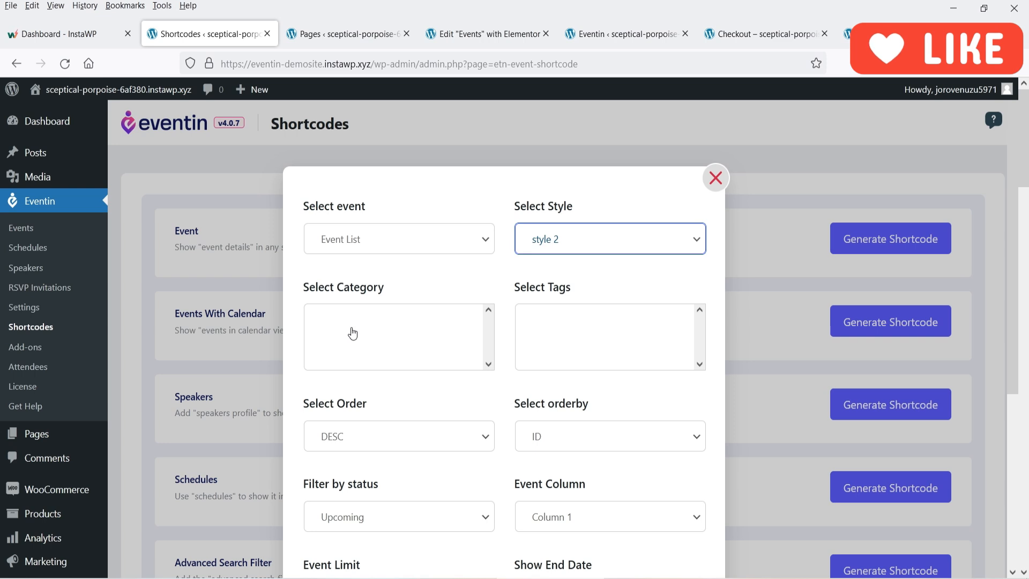
scroll(589, 346, "down", 3)
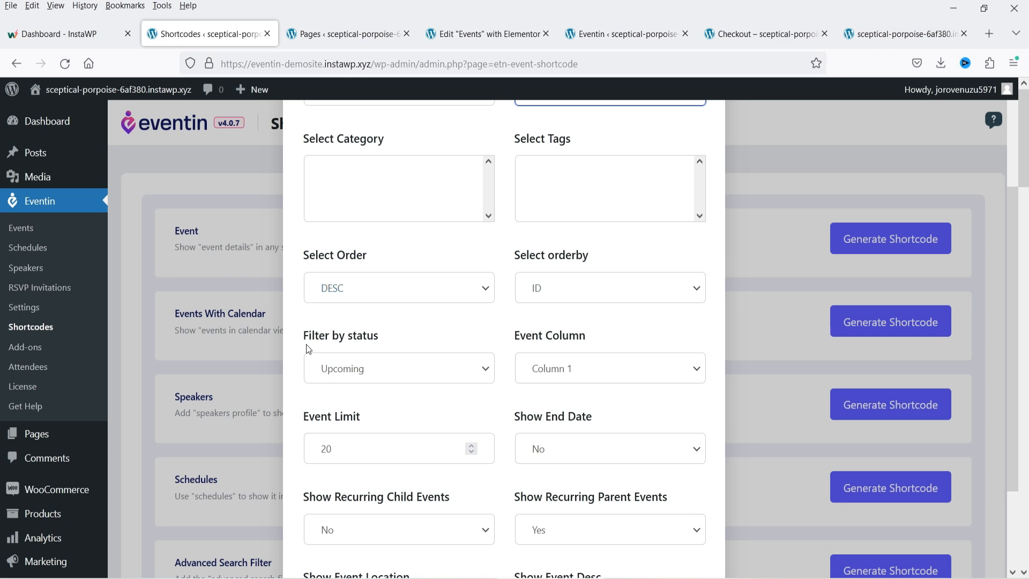
scroll(621, 357, "down", 2)
left_click(580, 255)
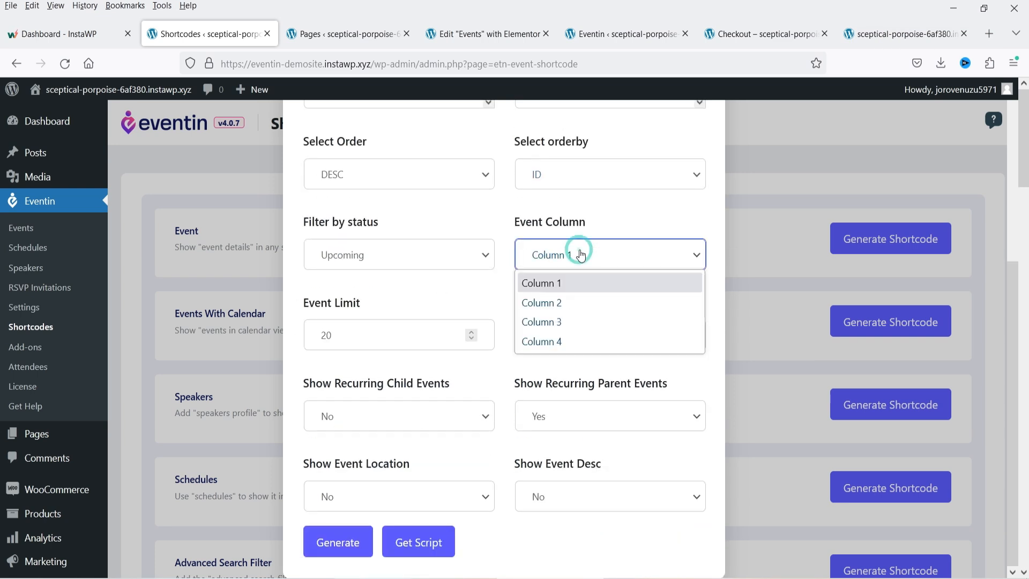
left_click(598, 322)
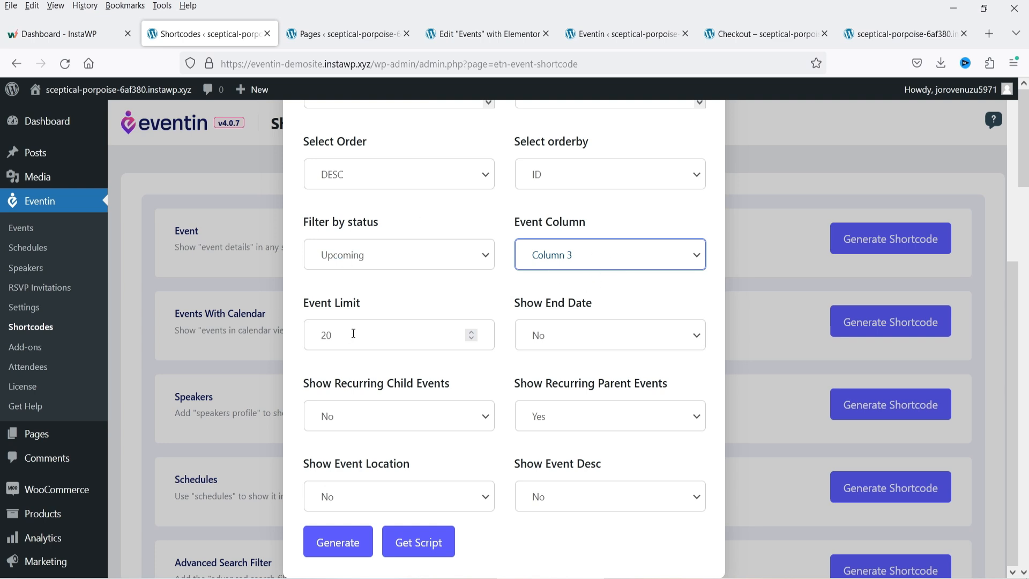
- Generate and copy the event list shortcode, then return to the Elementor editor
left_click(485, 33)
scroll(631, 248, "up", 15)
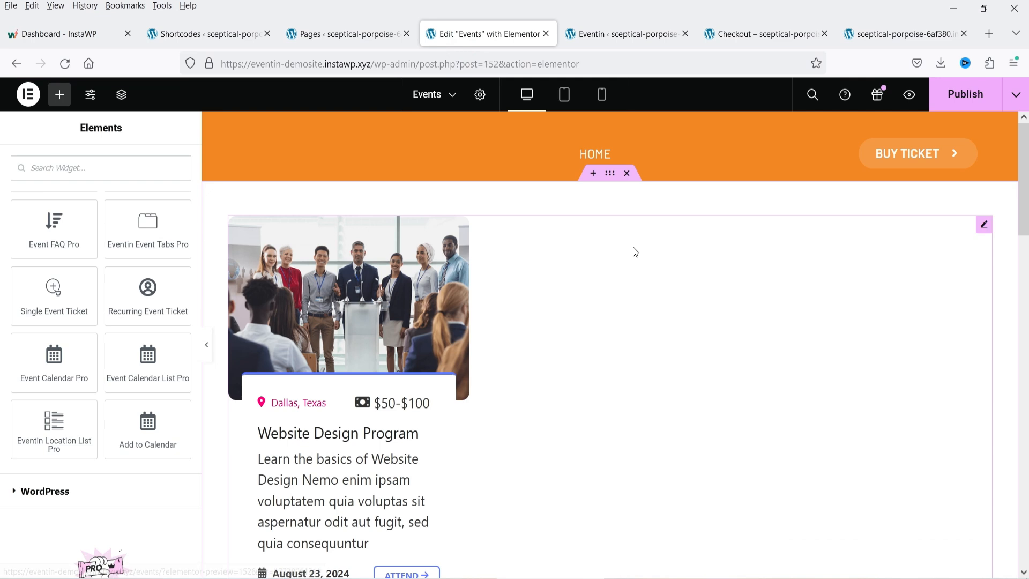
scroll(504, 253, "down", 3)
left_click(553, 234)
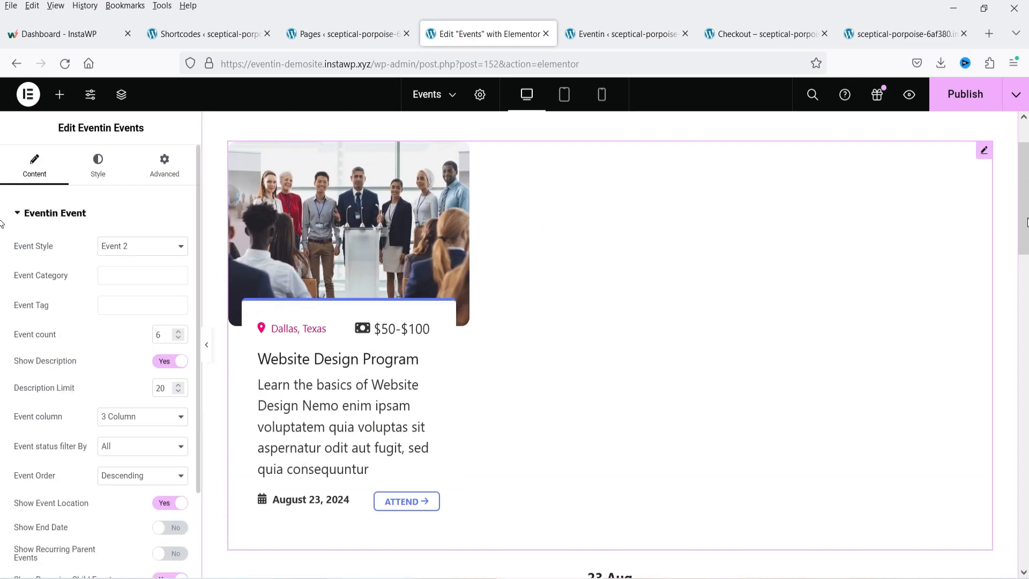
left_click(208, 37)
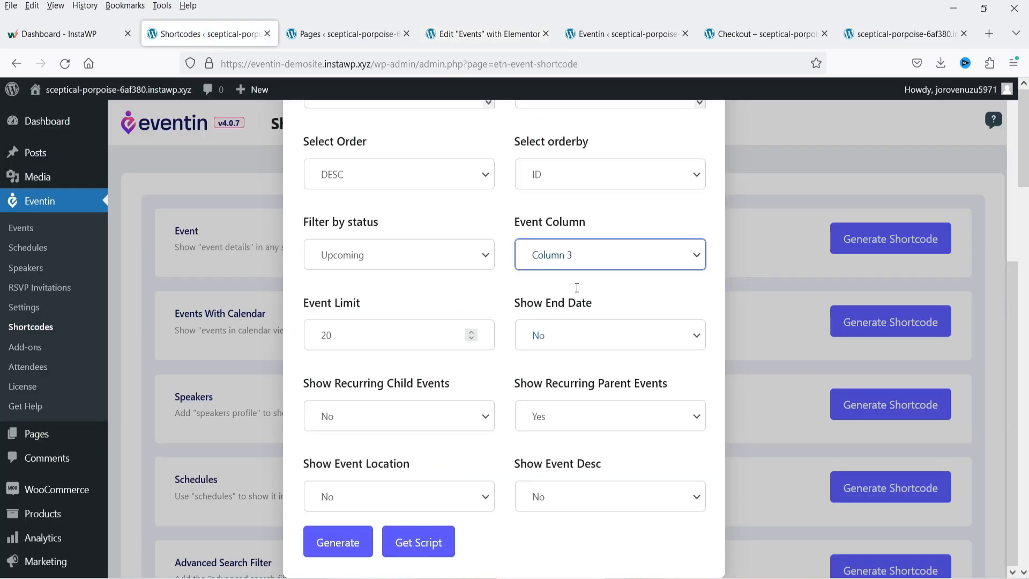
scroll(428, 391, "down", 2)
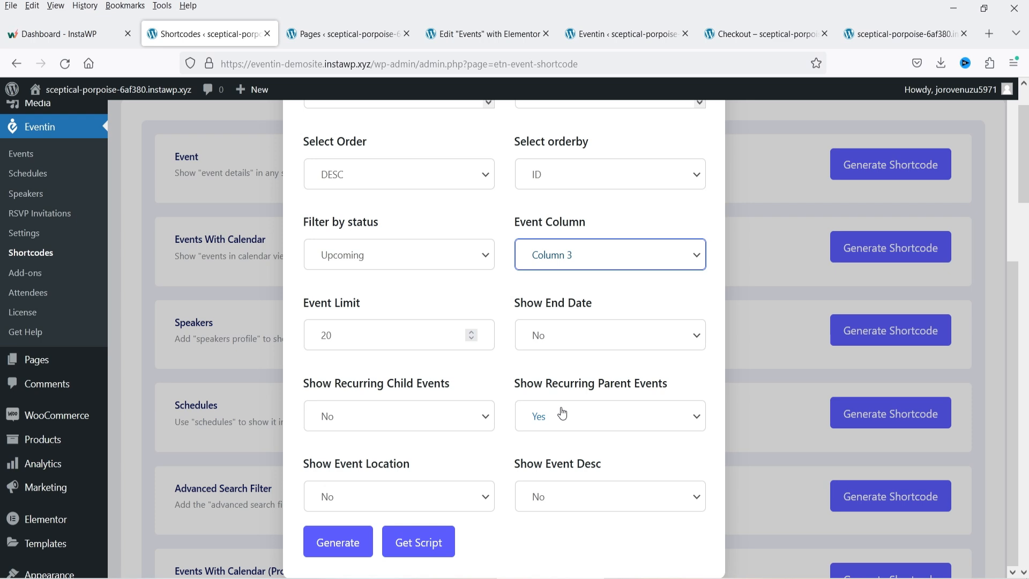
left_click(350, 543)
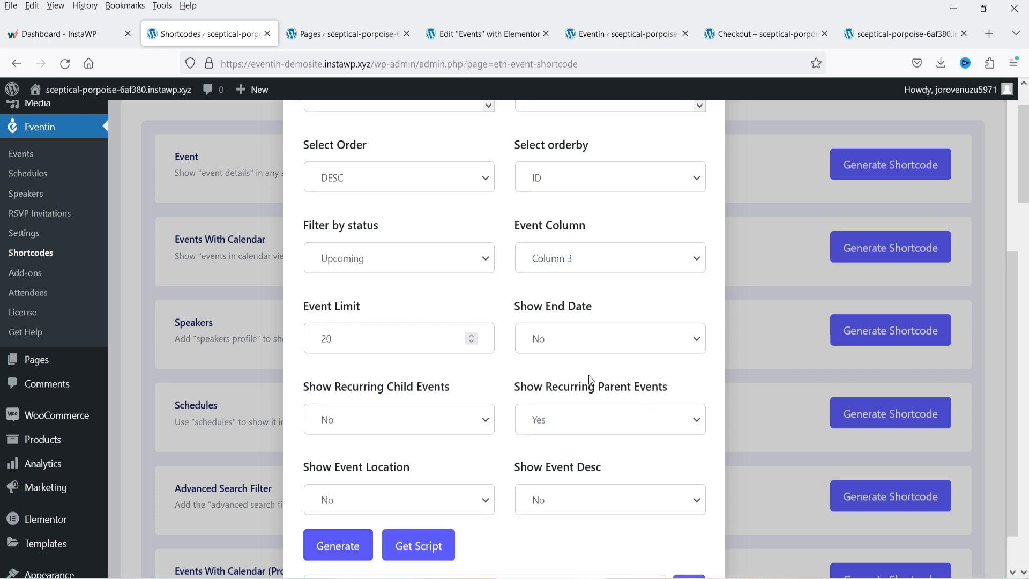
scroll(588, 376, "down", 1)
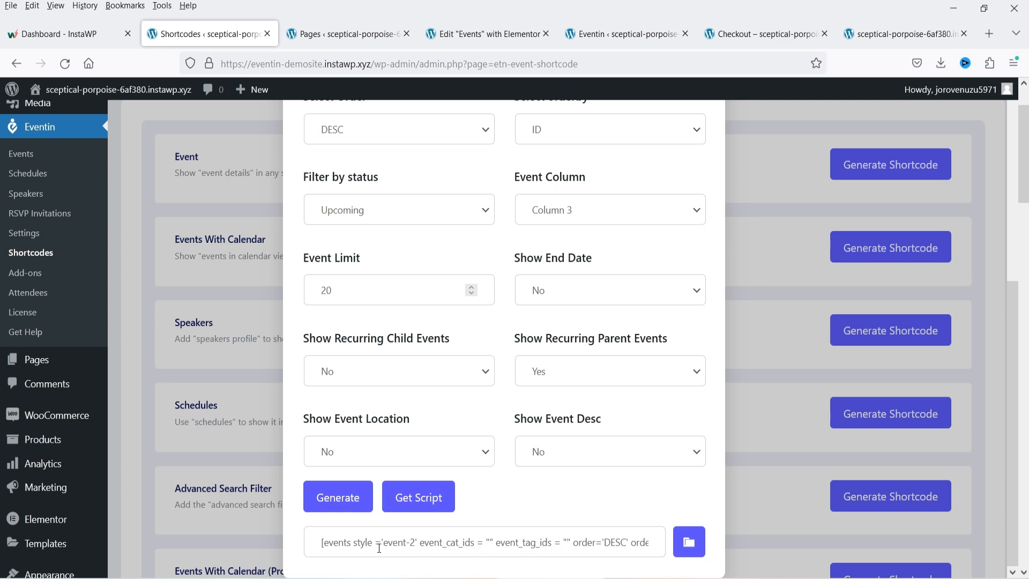
left_click(689, 543)
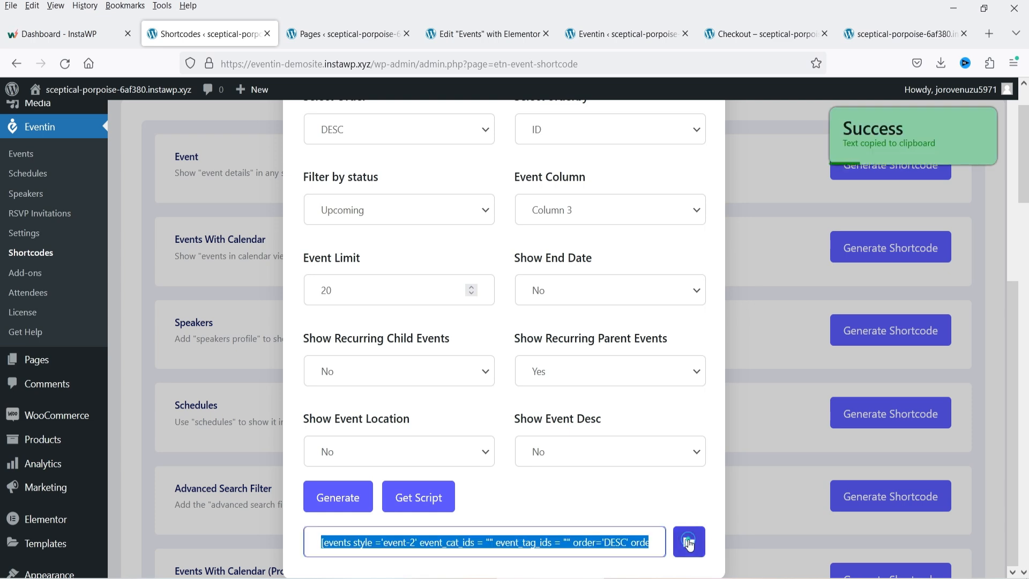
left_click(335, 34)
left_click(482, 33)
scroll(670, 311, "down", 10)
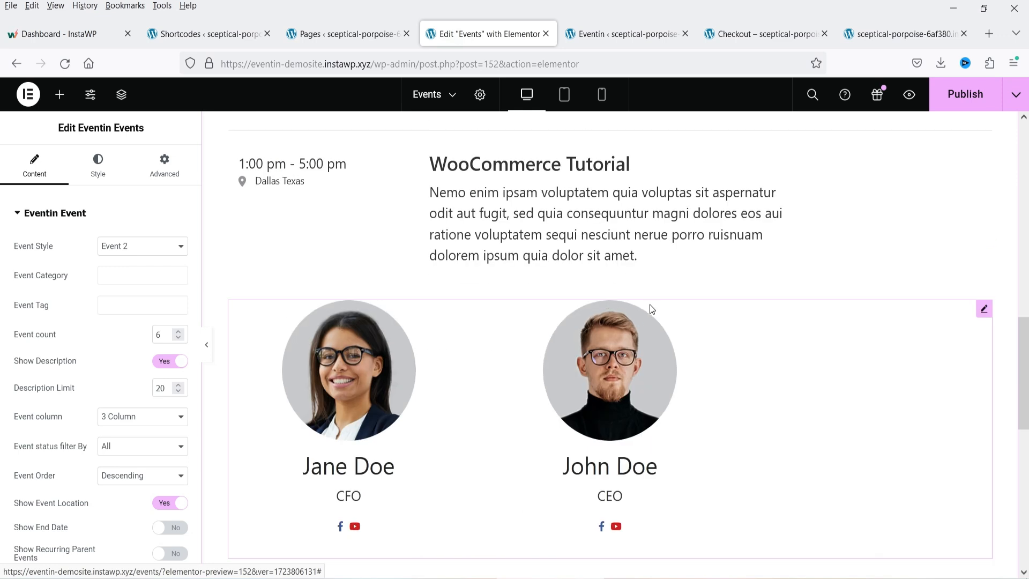
- Add a Shortcode widget below the speakers with the pasted events shortcode, then publish the page
scroll(648, 305, "down", 10)
scroll(565, 328, "up", 5)
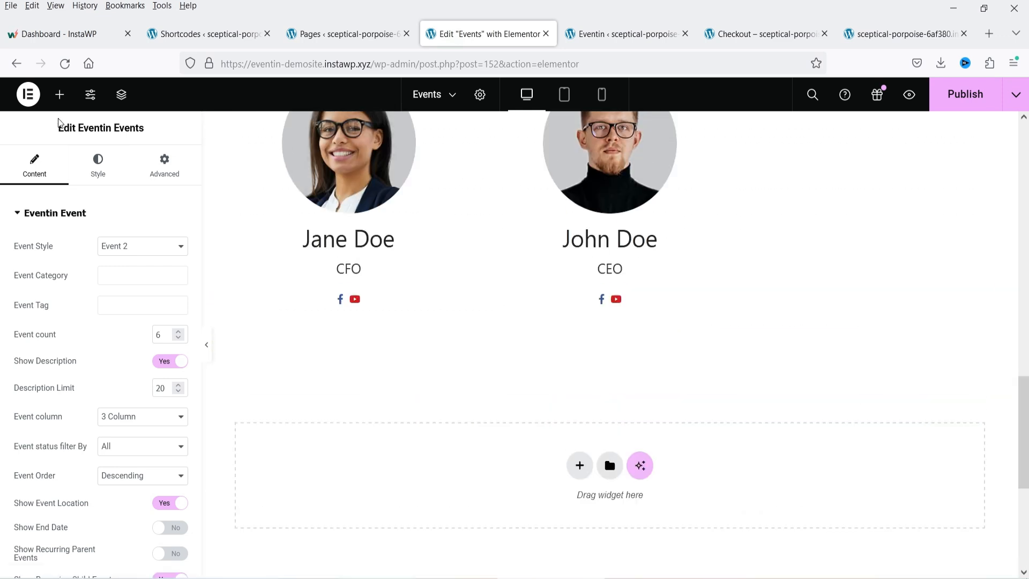
left_click(59, 94)
type("short")
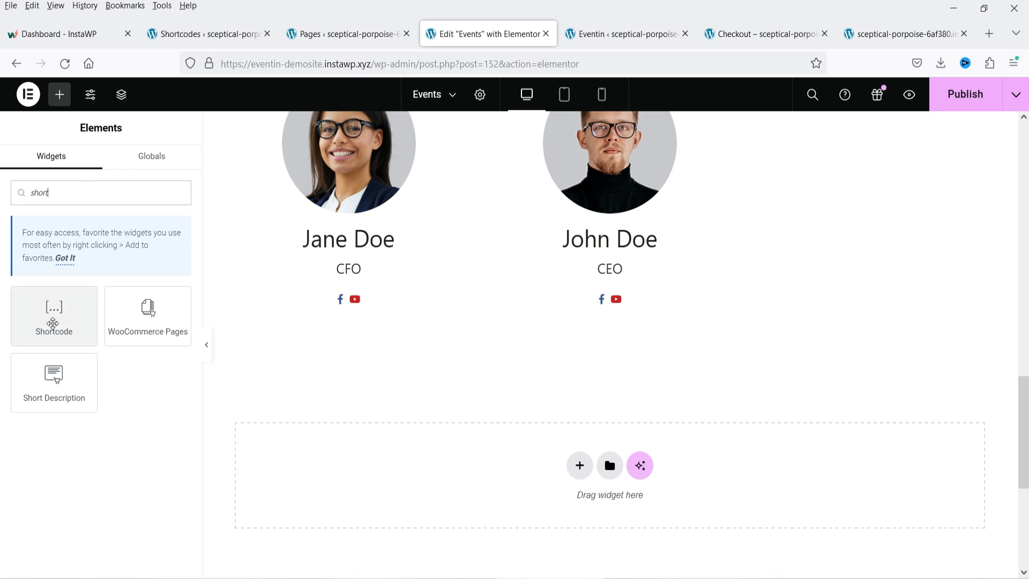
left_click_drag(45, 315, 552, 330)
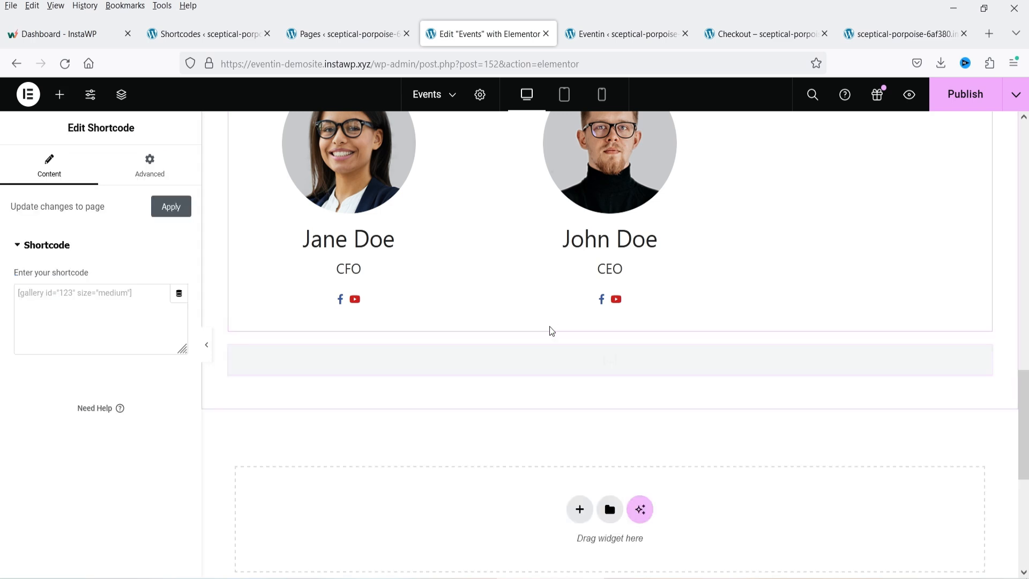
left_click(107, 294)
key("ctrl+v")
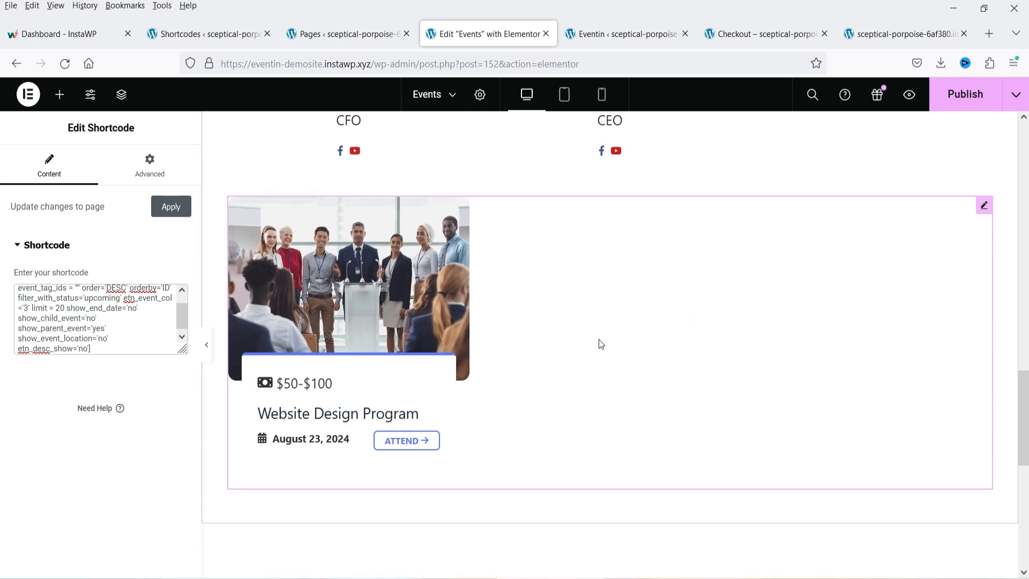
left_click(947, 97)
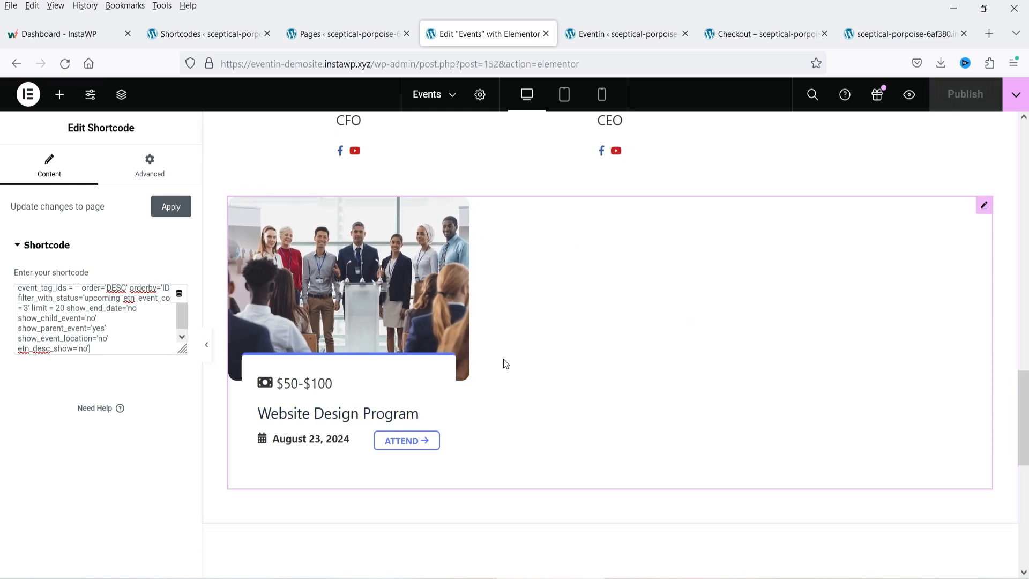
- View the live Events page and scroll through the Website Design Program card
left_click(1016, 94)
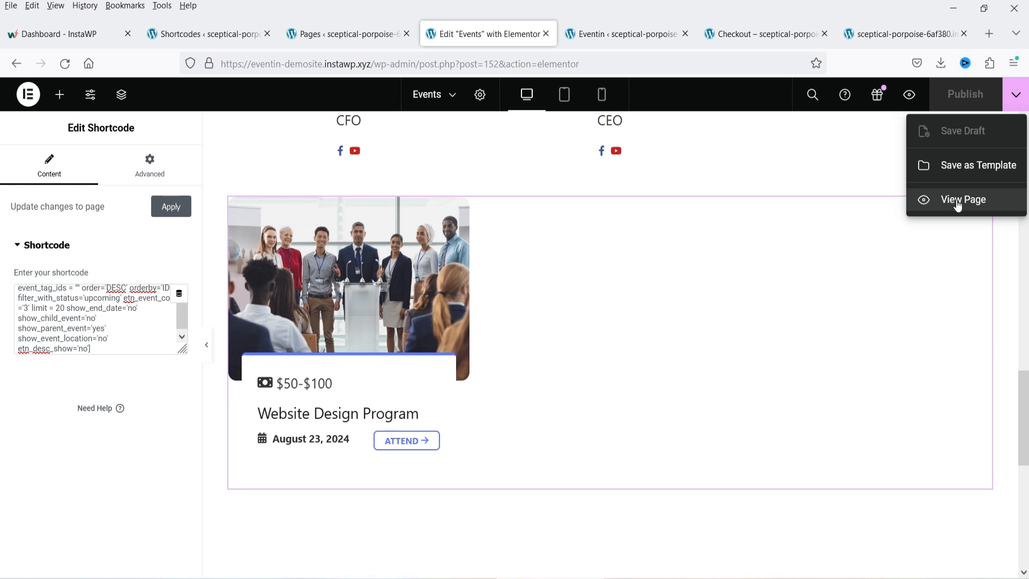
left_click(956, 197)
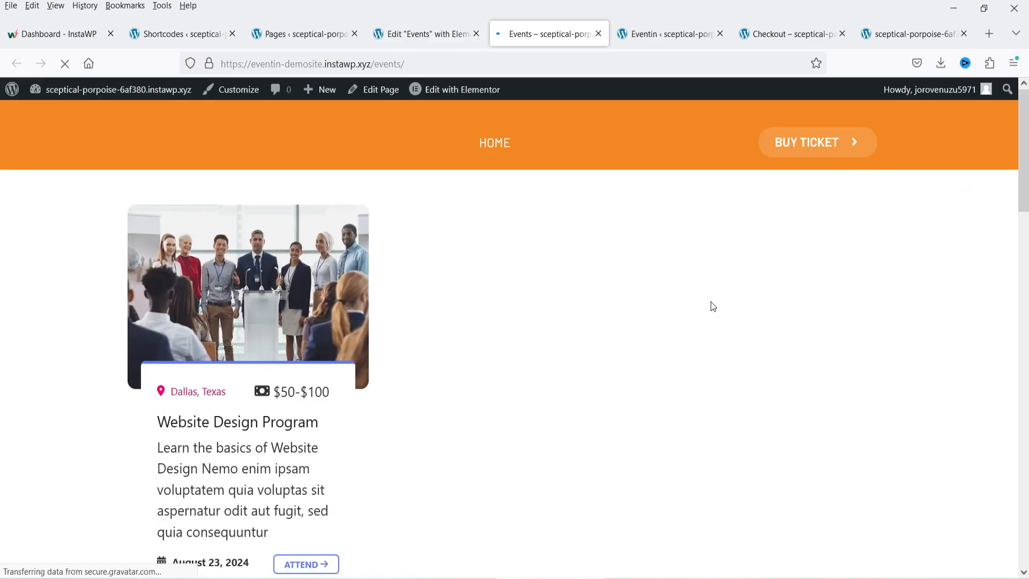
scroll(388, 314, "down", 6)
scroll(393, 319, "down", 10)
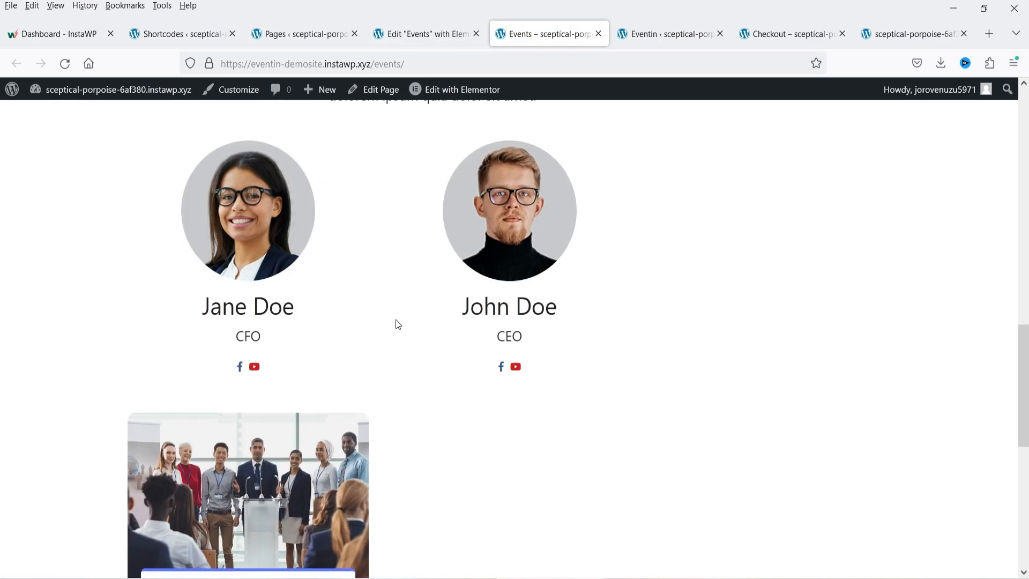
scroll(388, 332, "up", 20)
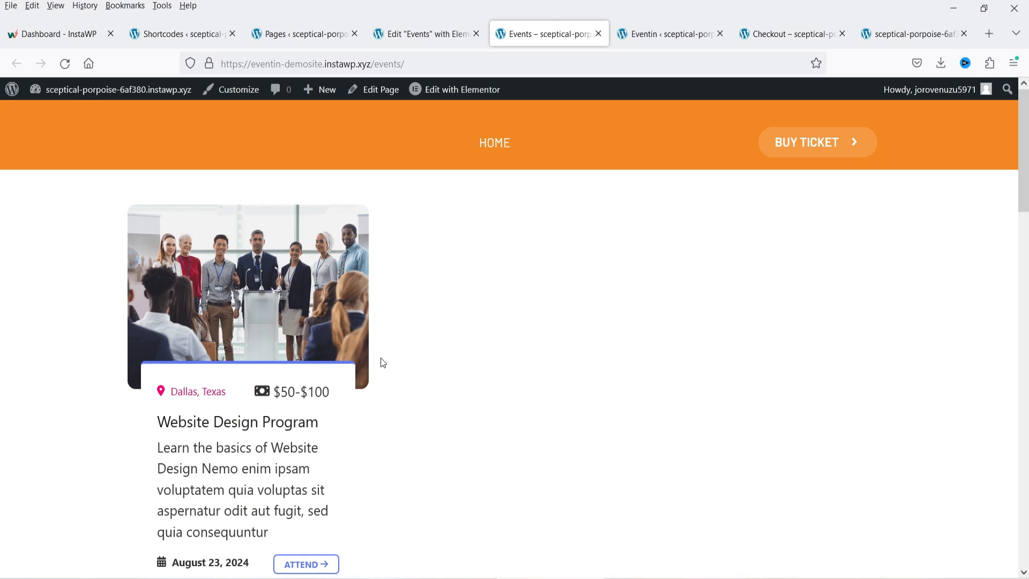